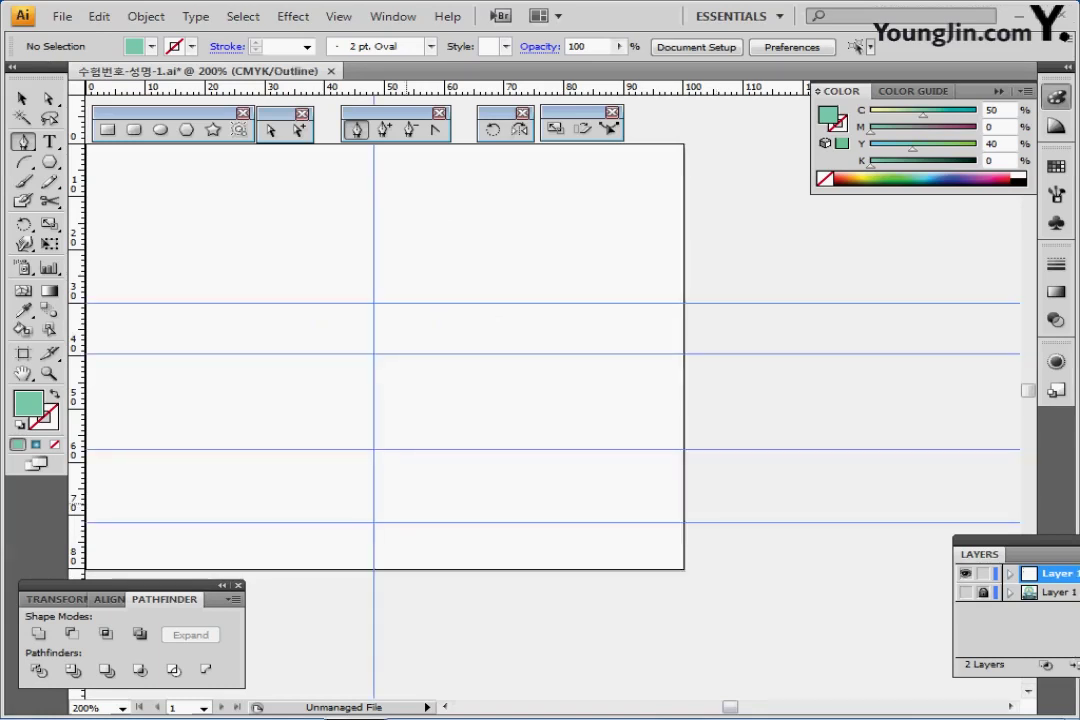
- Draw a 15-sided polygon with a 20 mm radius and position it centred on the vertical guide
left_click(400, 326, "ctrl")
mouse_move(400, 326)
left_mouse_down()
mouse_move(388, 353)
mouse_move(400, 326)
left_mouse_up()
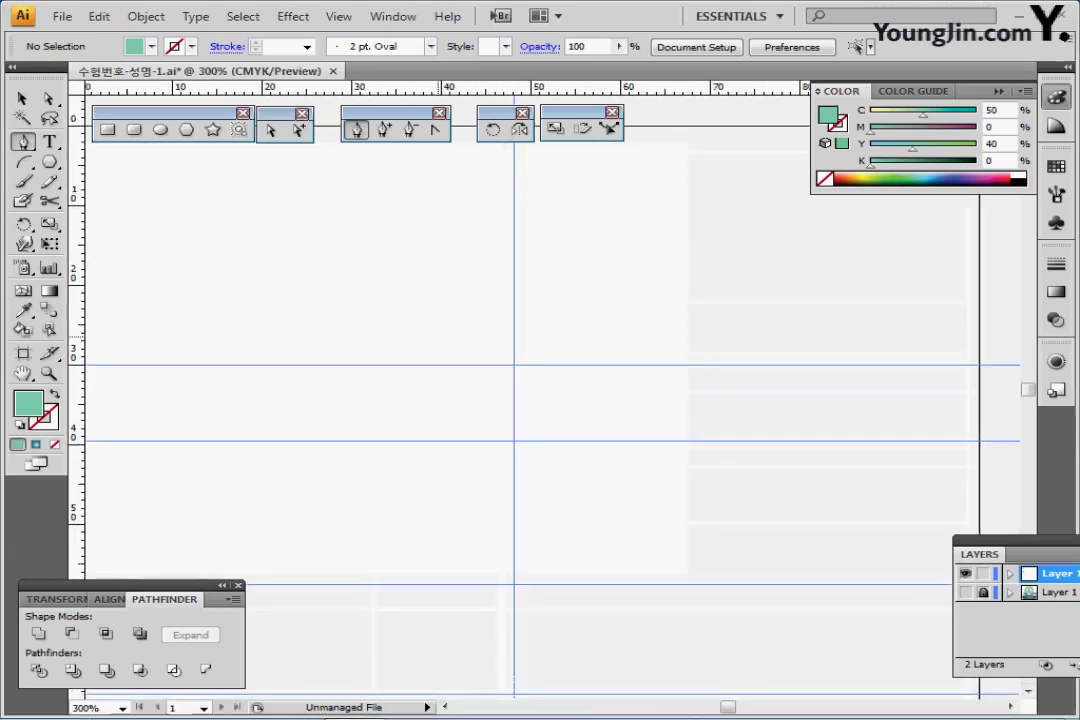
left_click(465, 342, "ctrl+alt")
scroll(540, 400, "down", 3)
scroll(540, 400, "right", 5)
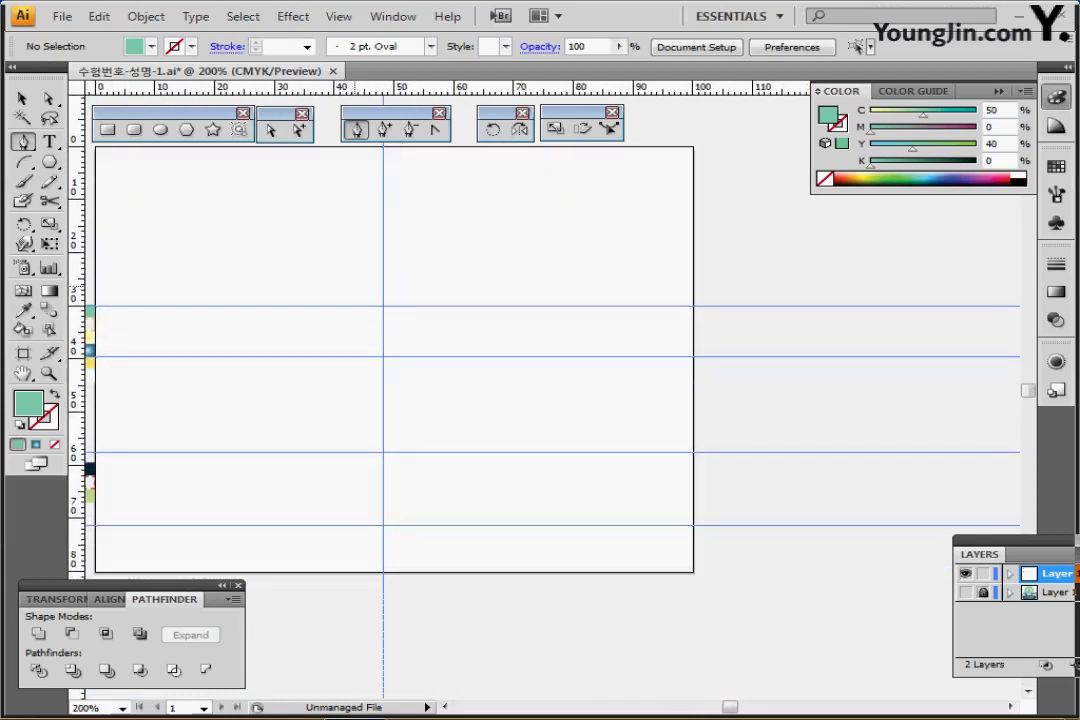
left_click(186, 129)
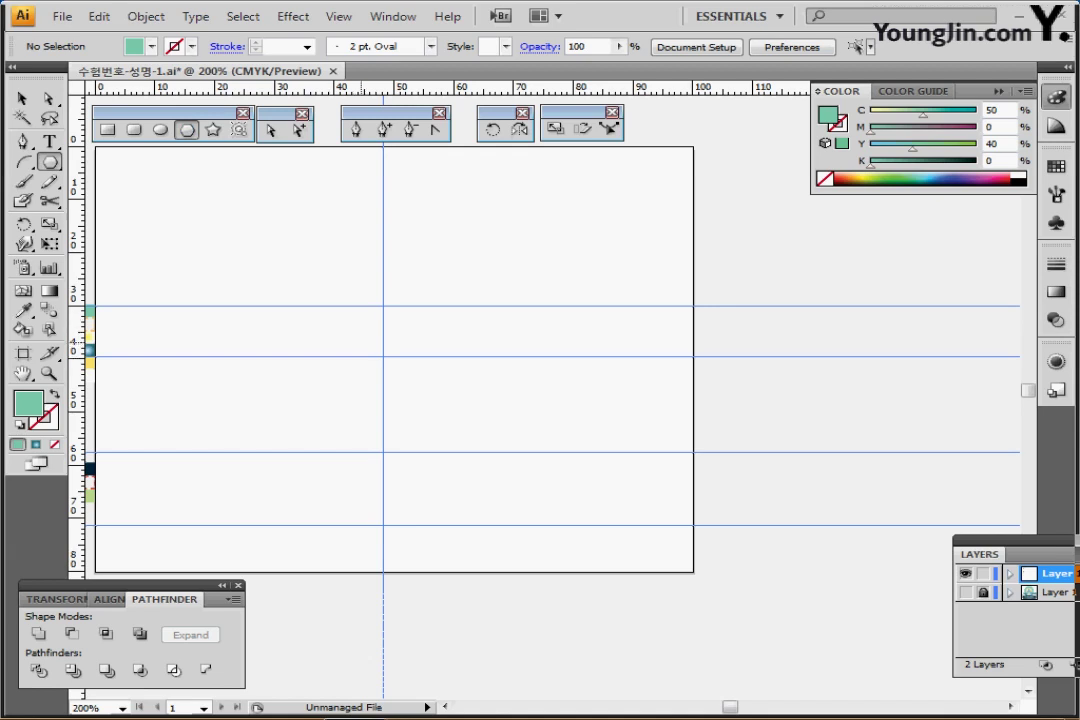
left_click(305, 290)
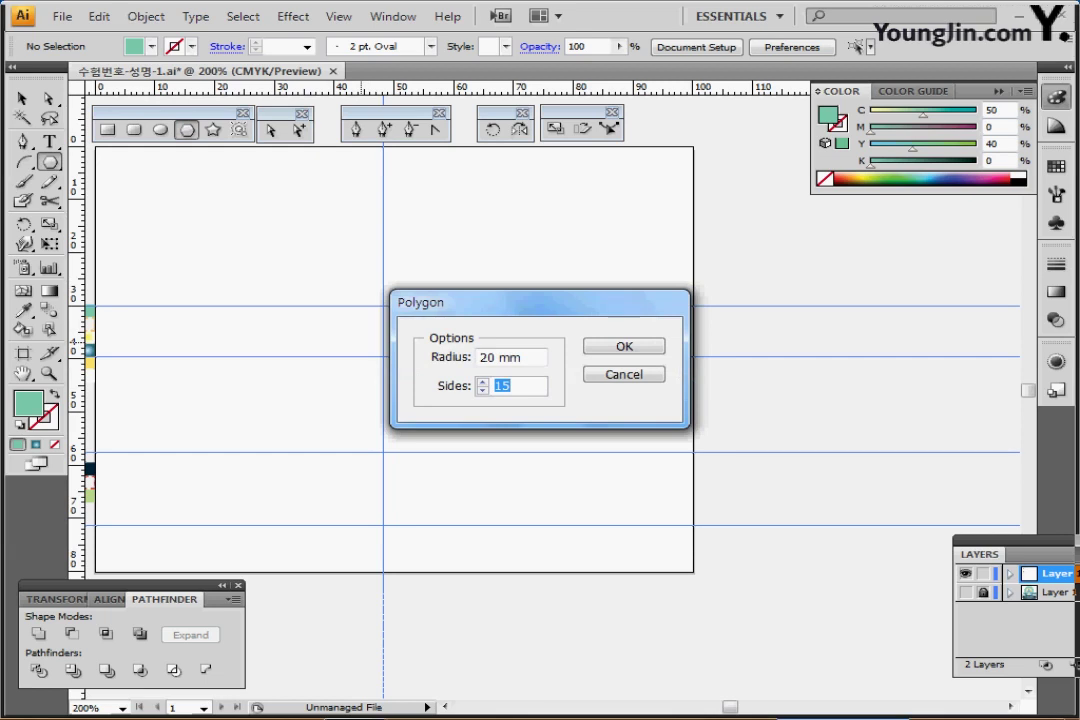
key("Tab")
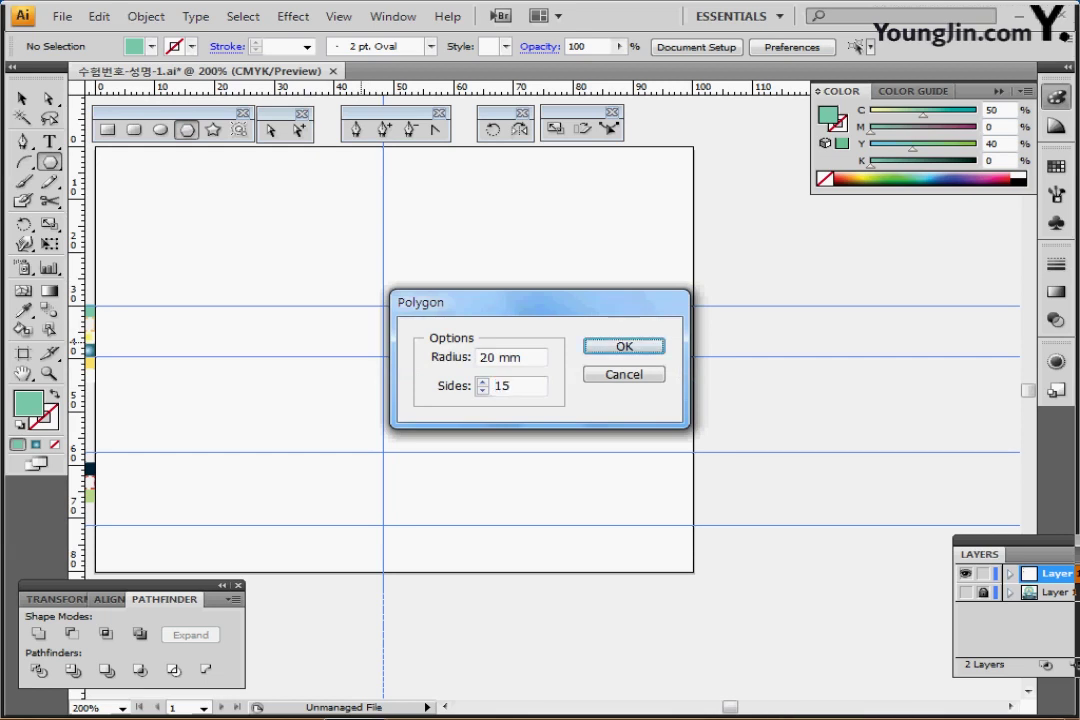
key("Return")
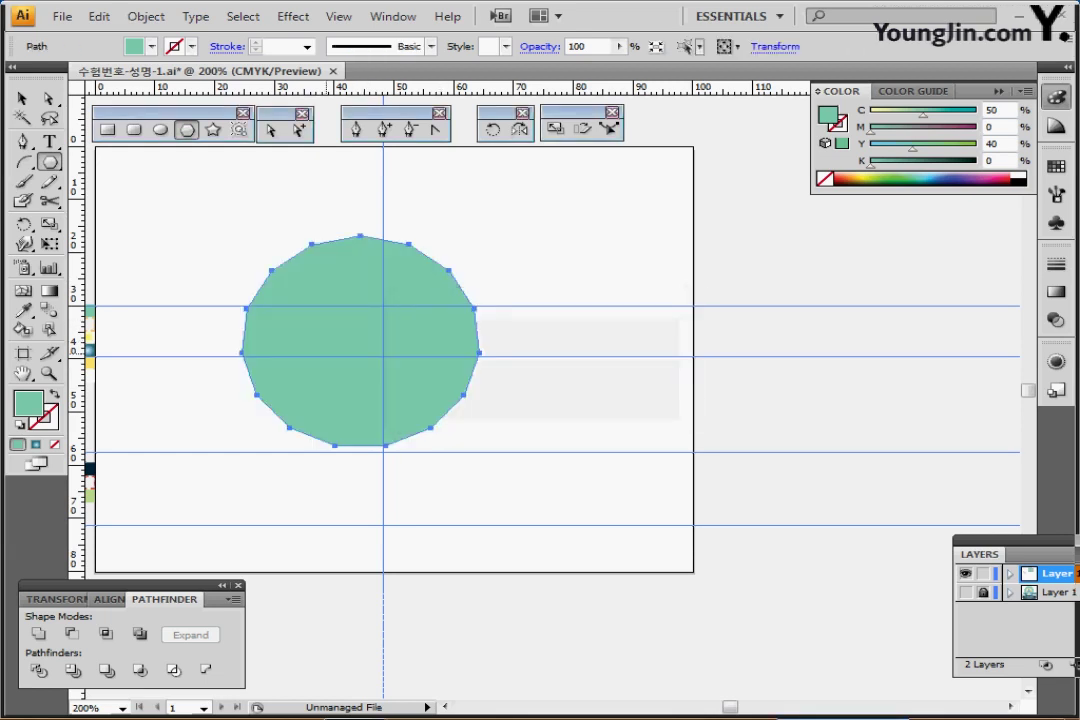
left_click_drag(409, 371, 433, 376)
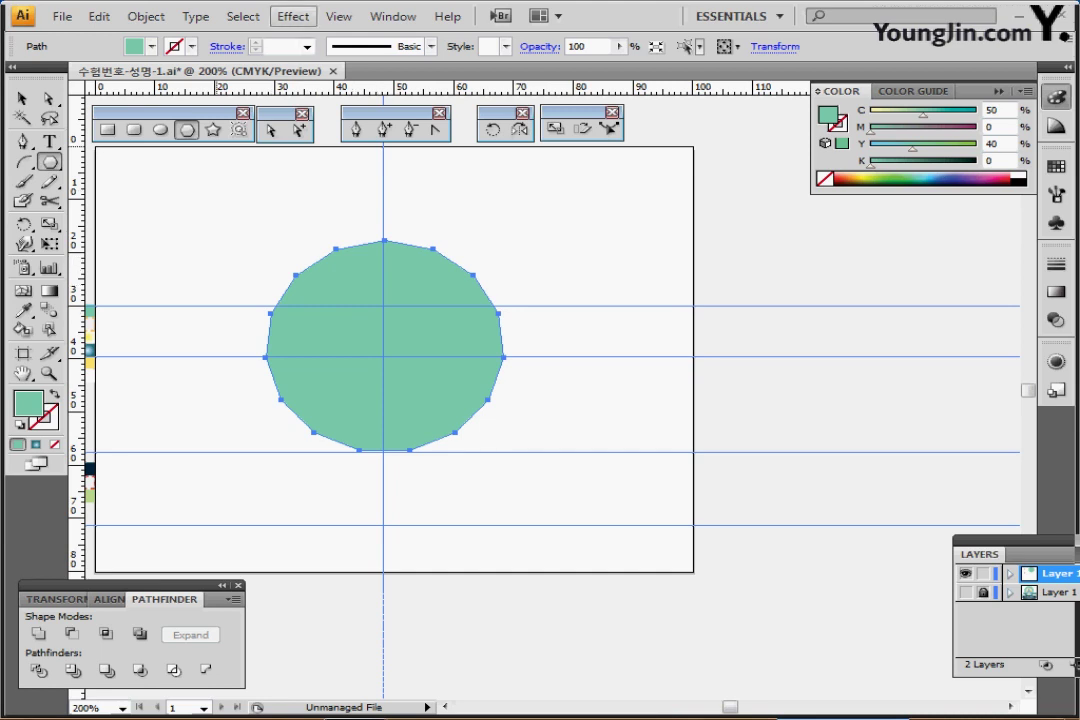
- Apply a Pucker & Bloat effect of -5% to the green polygon
left_click(293, 16)
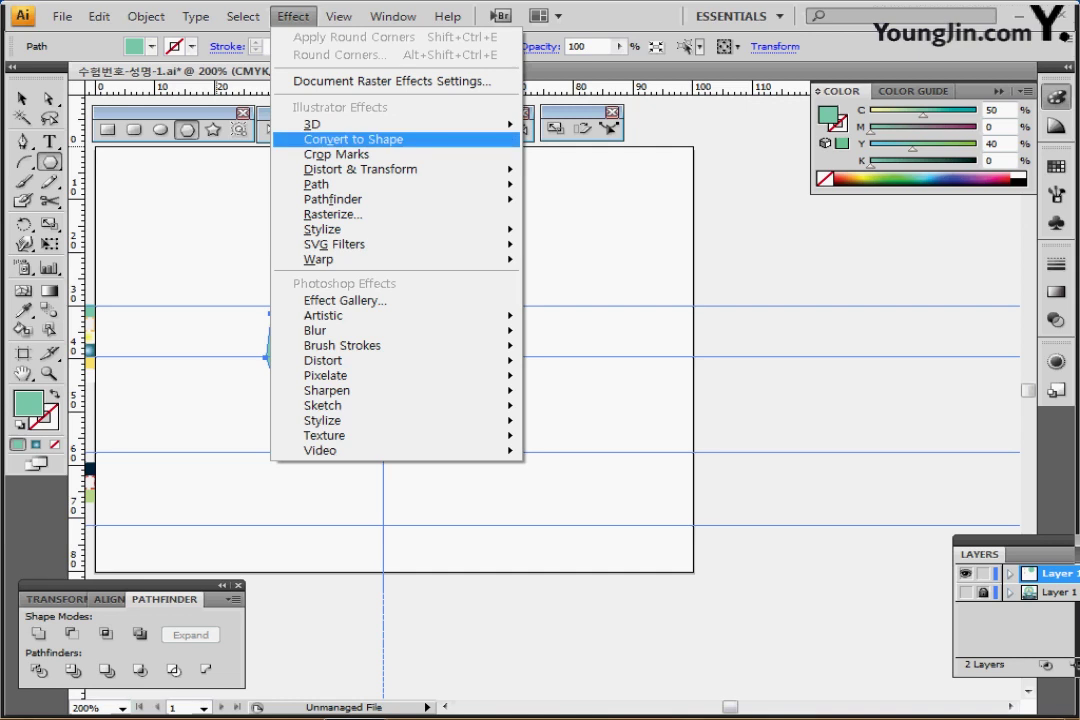
mouse_move(360, 169)
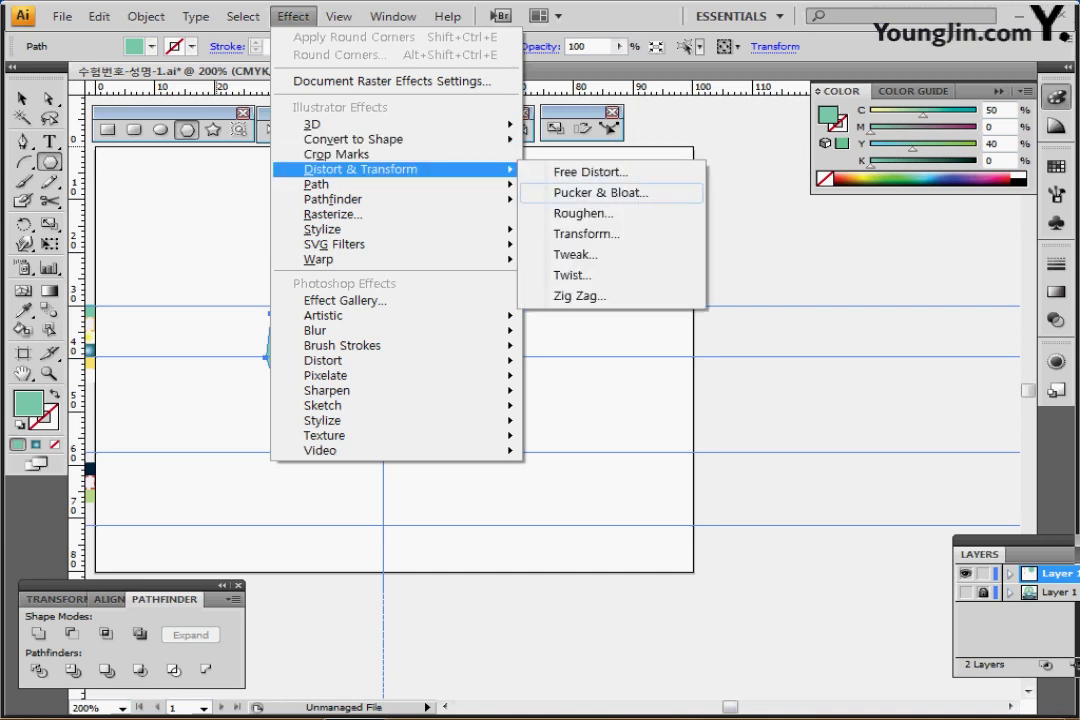
left_click(600, 192)
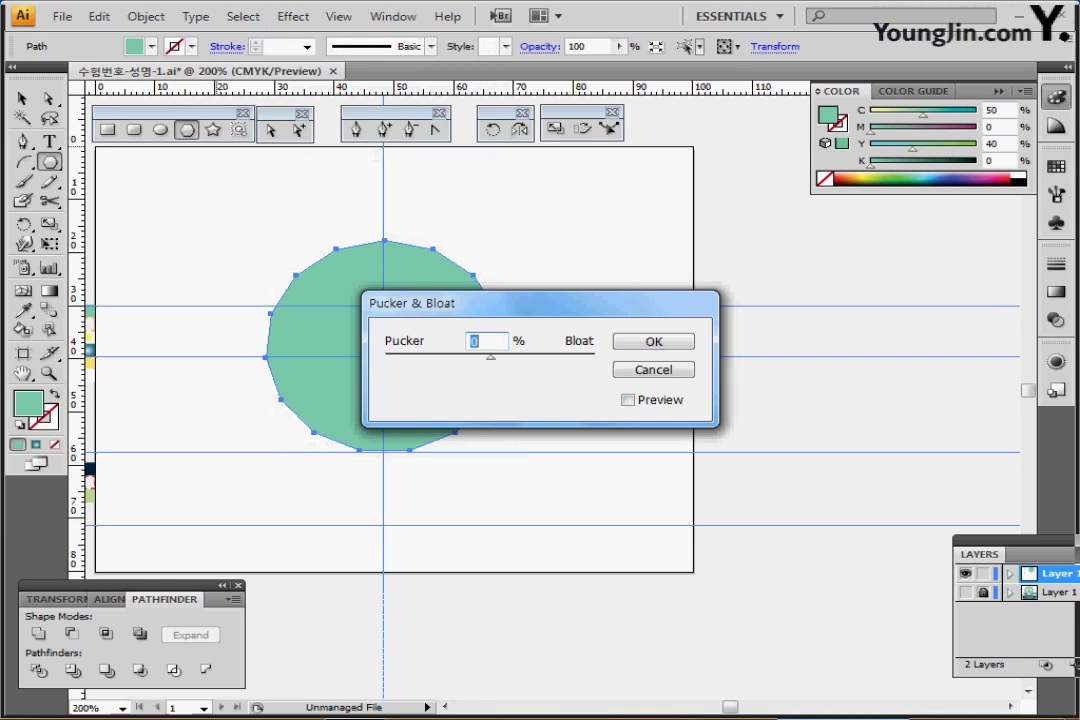
type("-5")
key("Return")
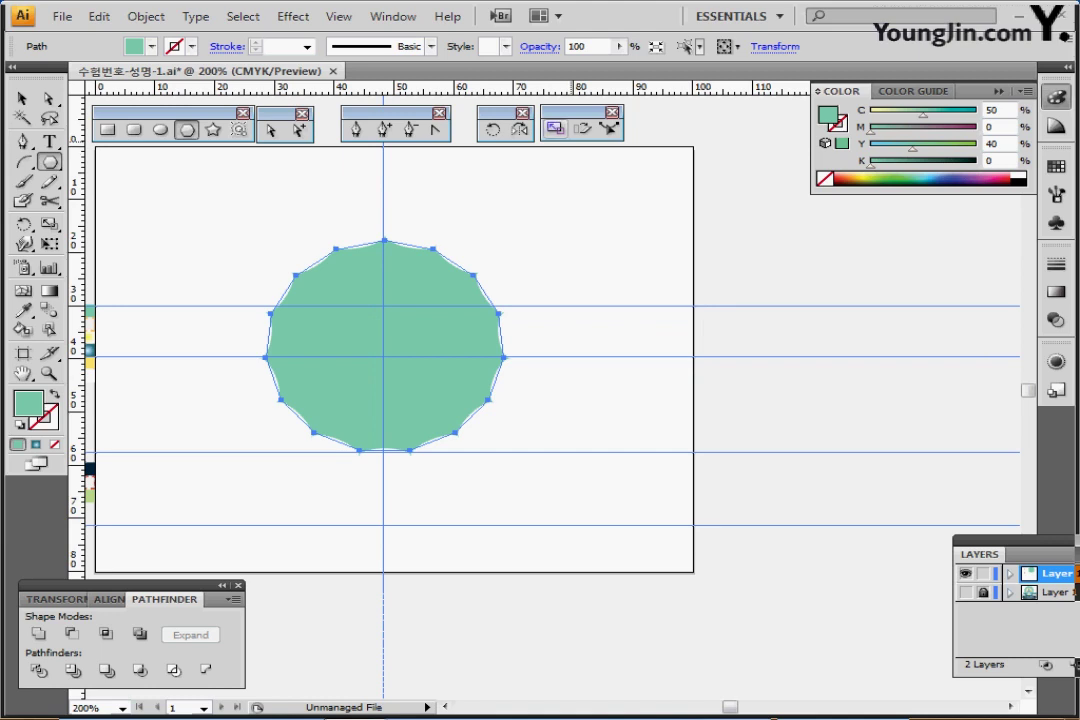
- Make a copy of the green polygon scaled uniformly to 80% and fill it light orange (M 36.47, Y 52.16)
double_click(555, 128)
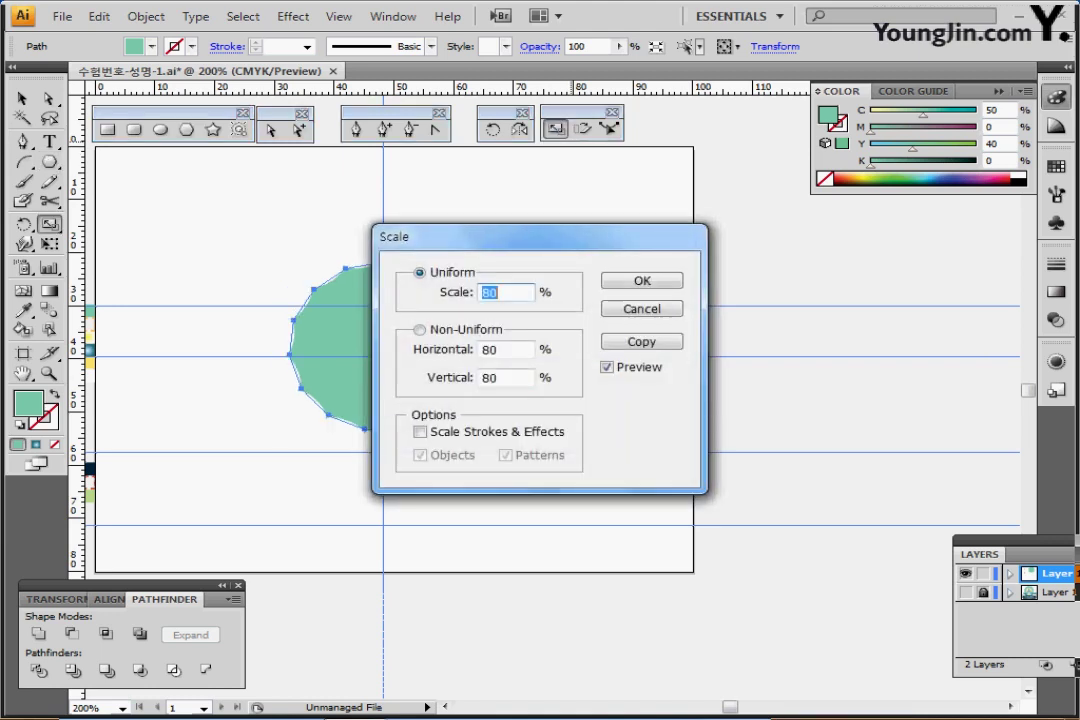
key("Tab")
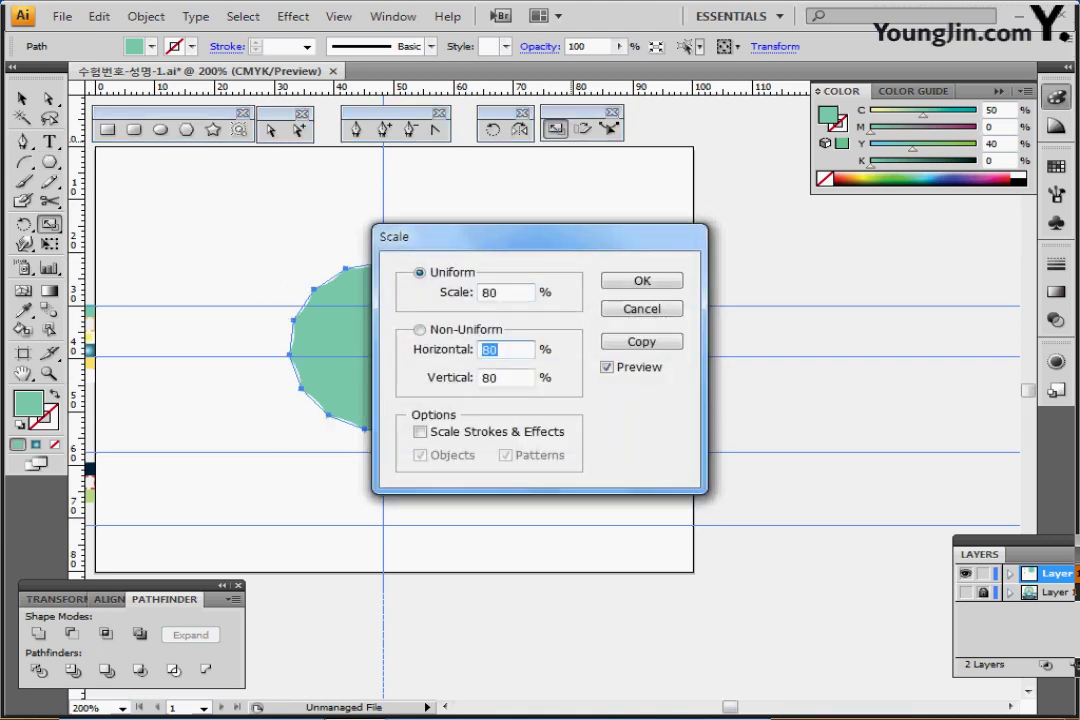
left_click(645, 342)
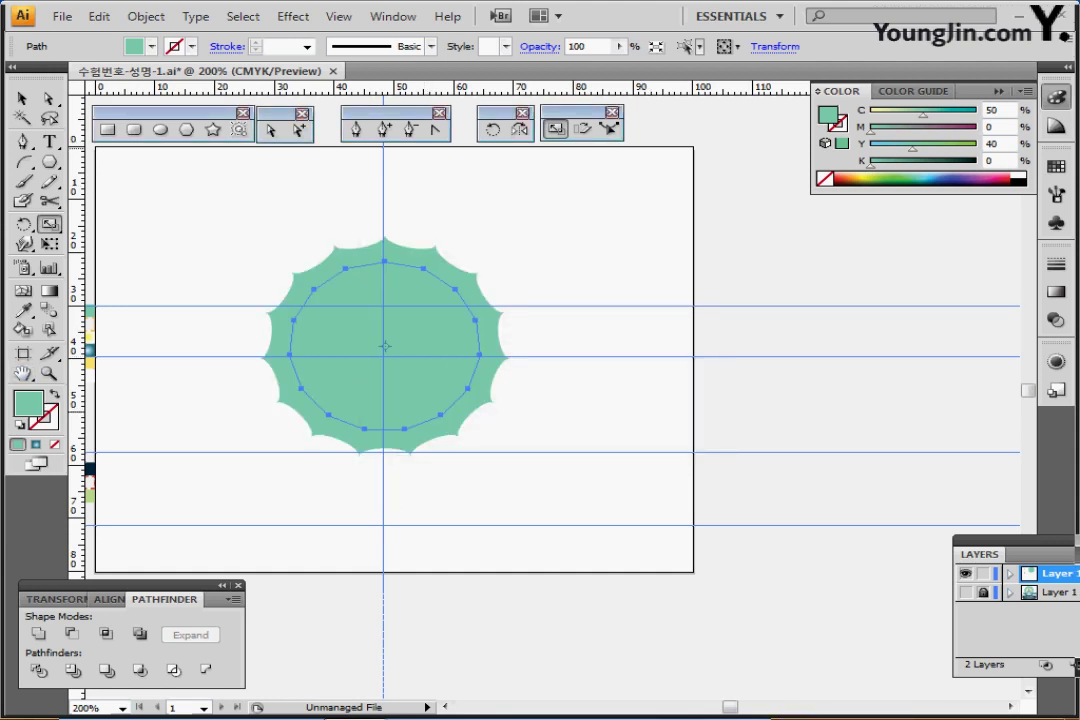
left_click(845, 177)
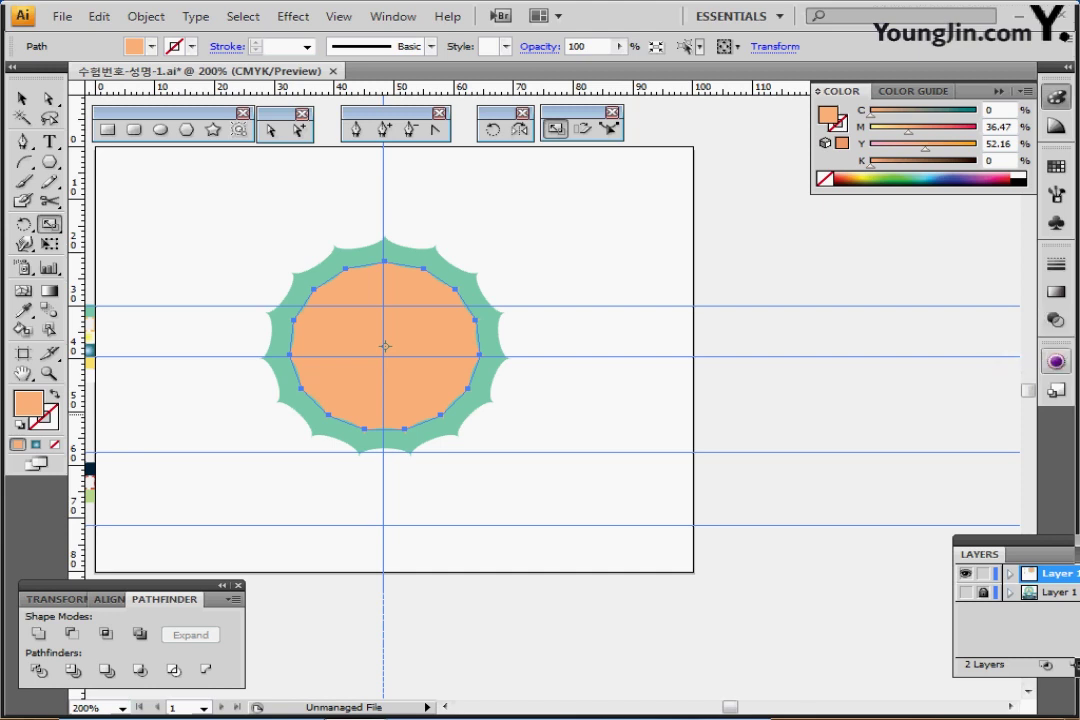
- Set the orange shape's existing Pucker & Bloat effect to 10%
left_click(1055, 361)
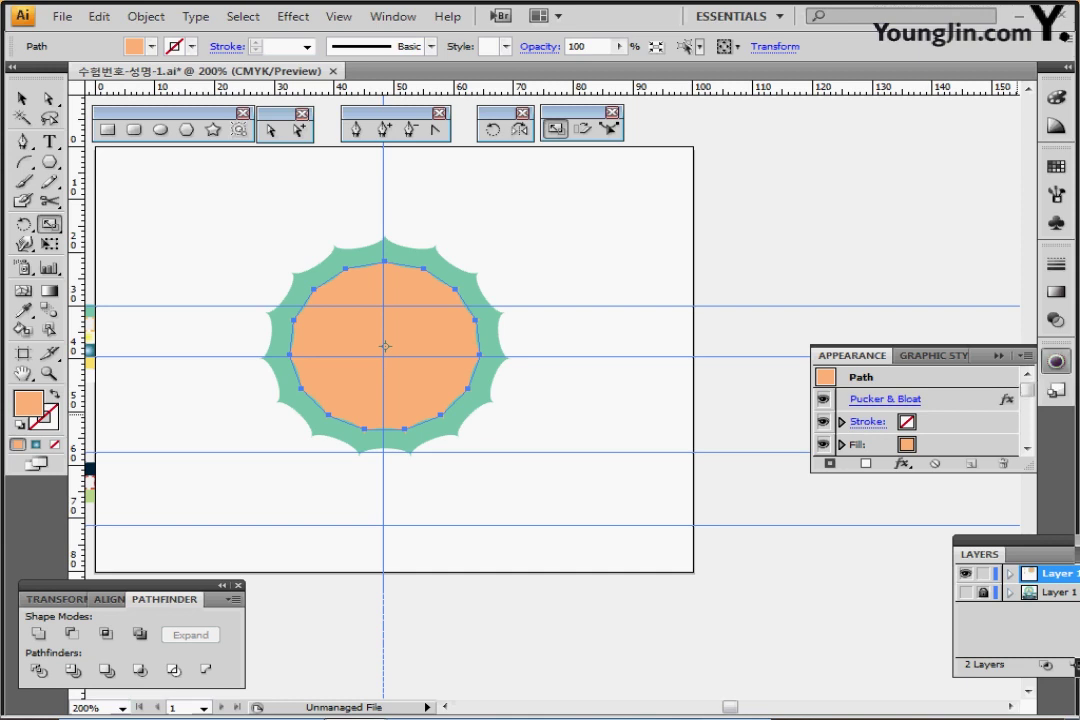
left_click(885, 399)
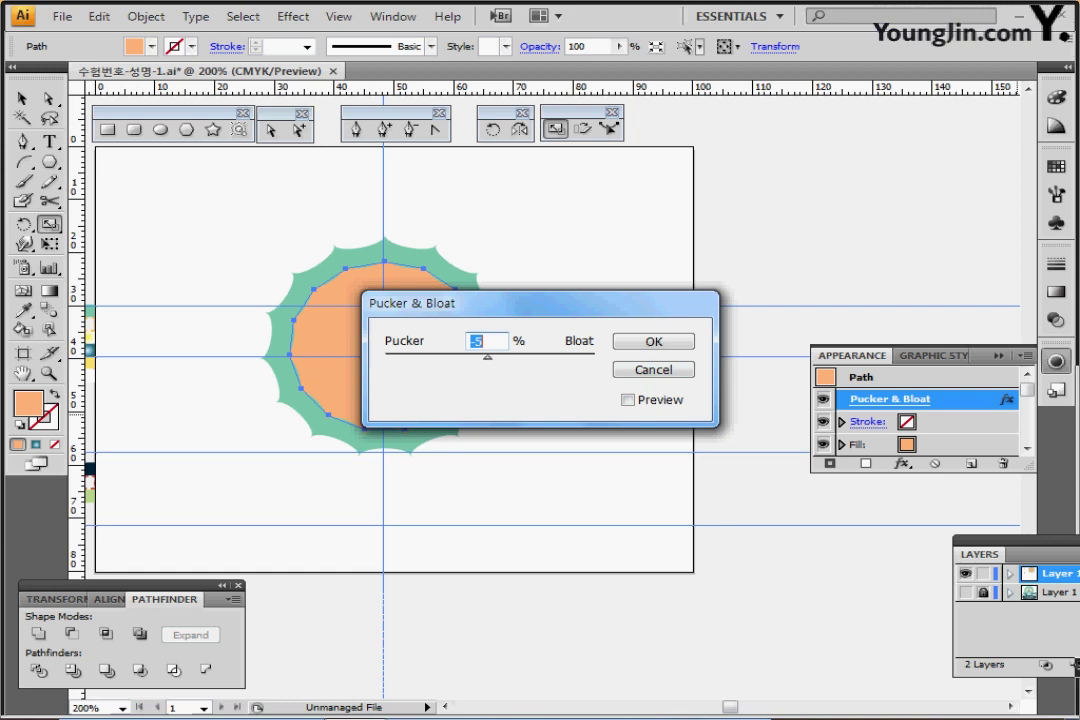
type("10")
key("Return")
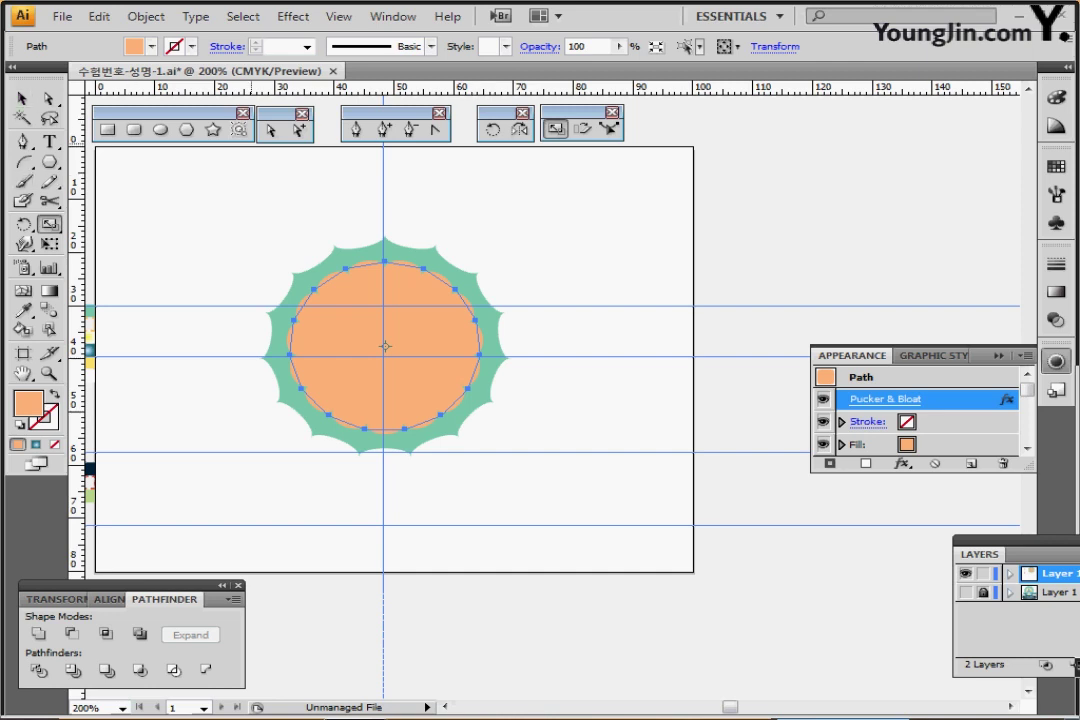
- Draw a 10-sided polygon with a 10 mm radius in the middle of the orange shape
left_click(186, 130)
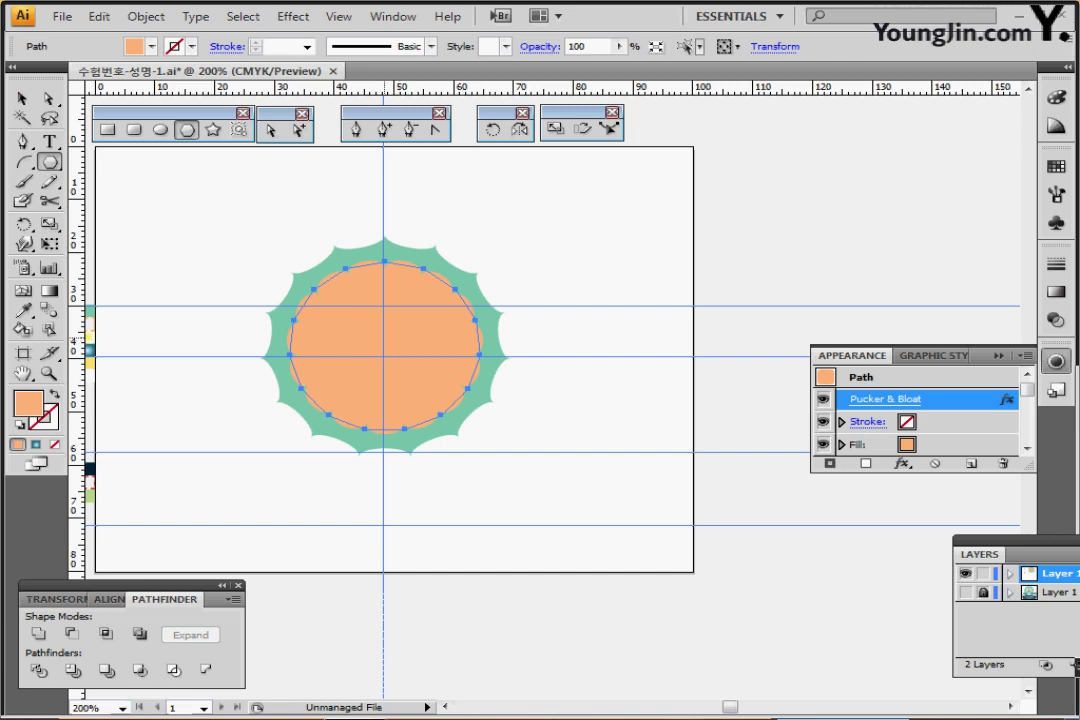
left_click(384, 345)
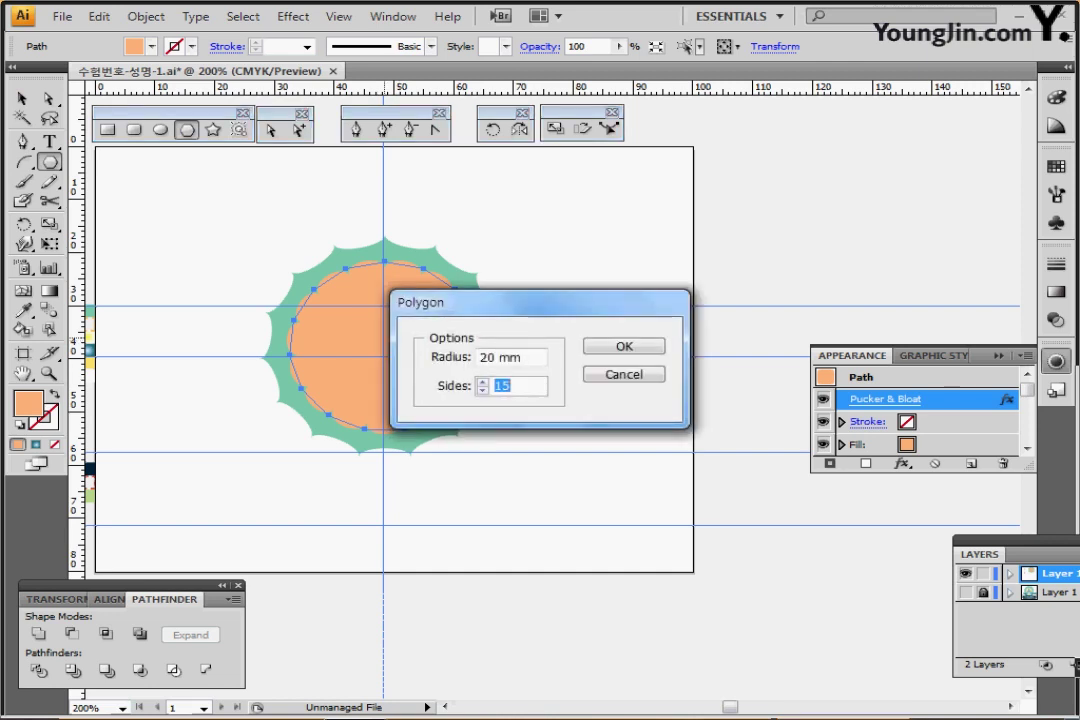
key("shift+Tab")
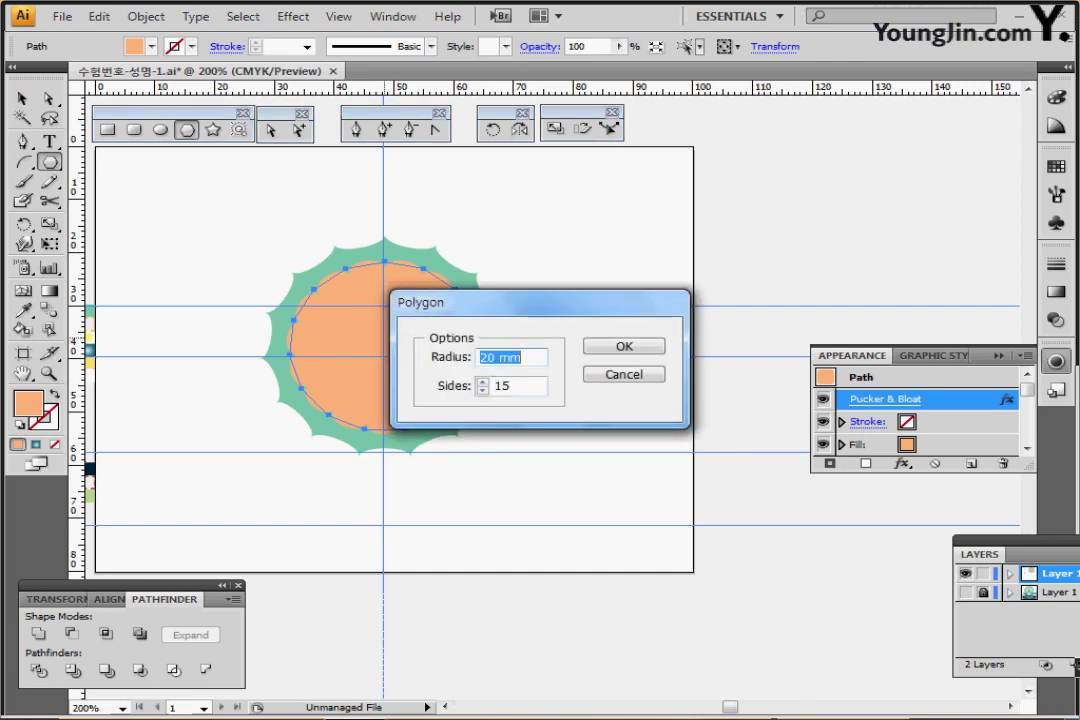
type("10")
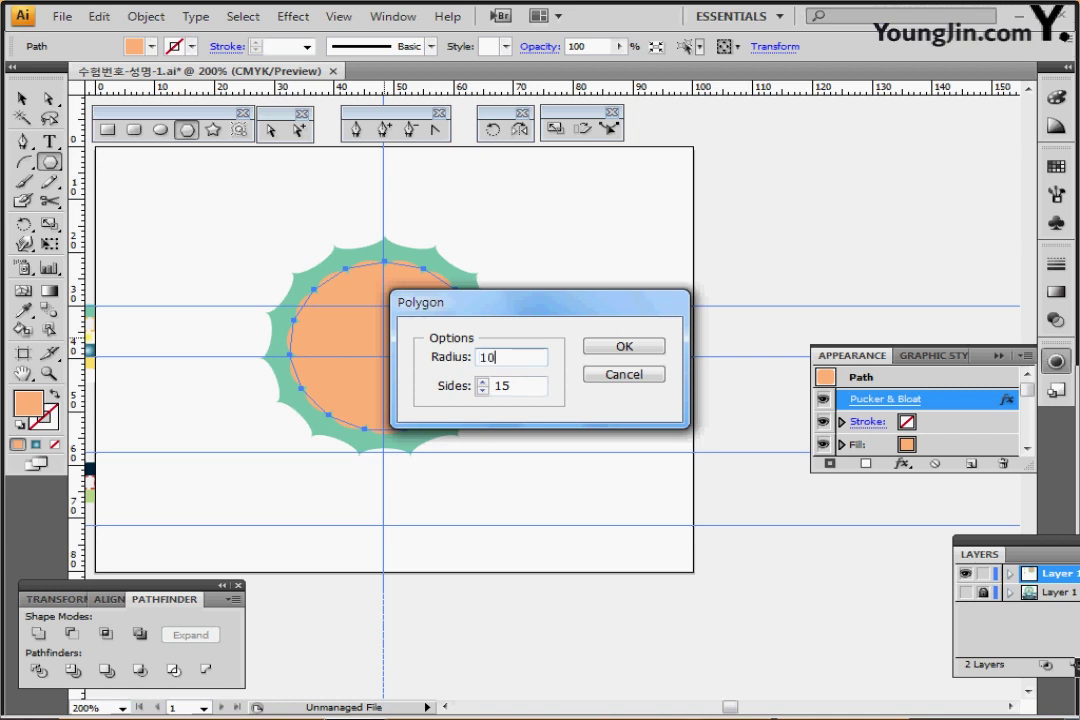
key("Tab")
type("10")
key("Return")
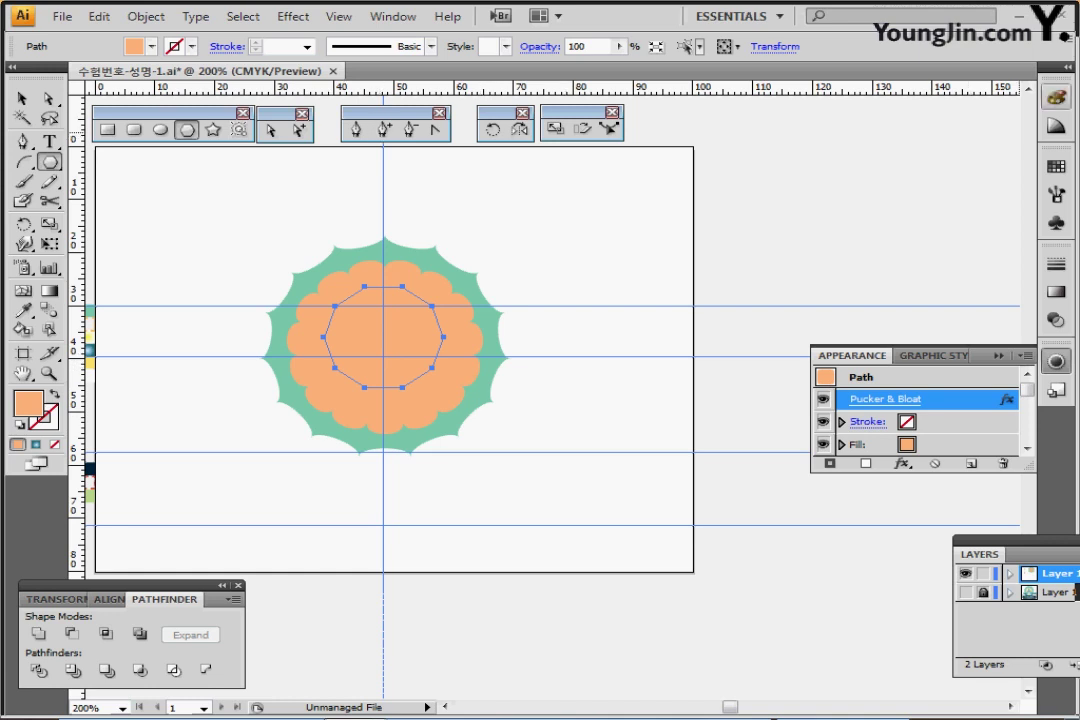
- Fill the new 10-sided polygon with white
left_click(1056, 97)
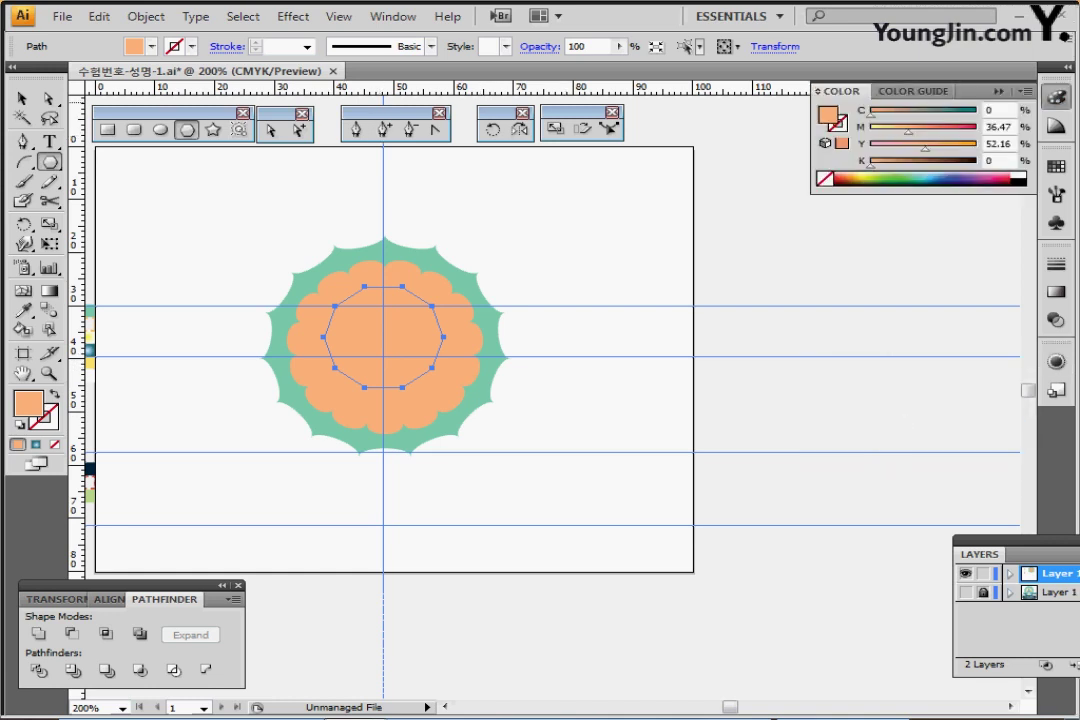
left_click(1018, 175)
left_click(1056, 319)
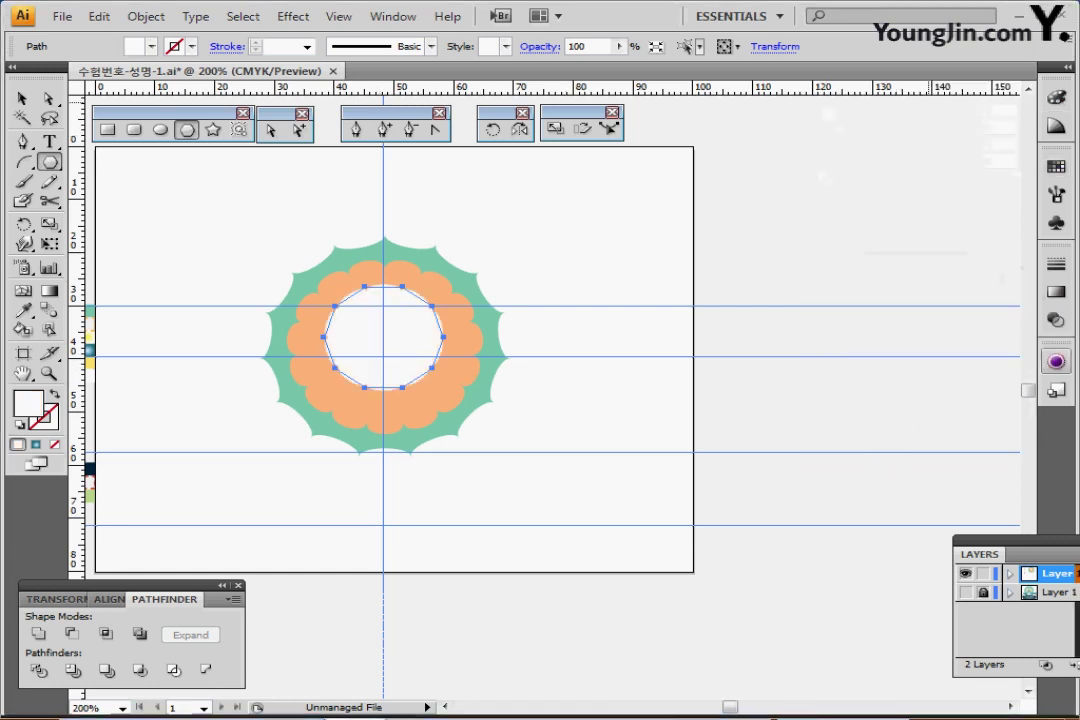
- Set the white polygon's Pucker & Bloat effect to 30% to form flower petals
left_click(1056, 361)
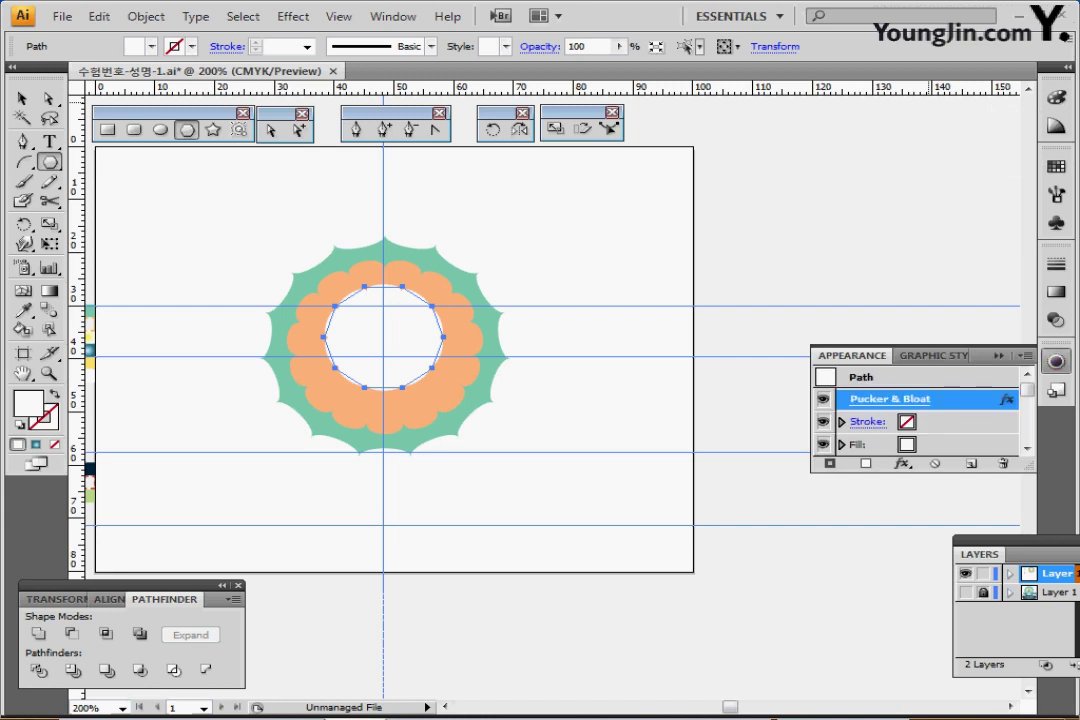
left_click(895, 400)
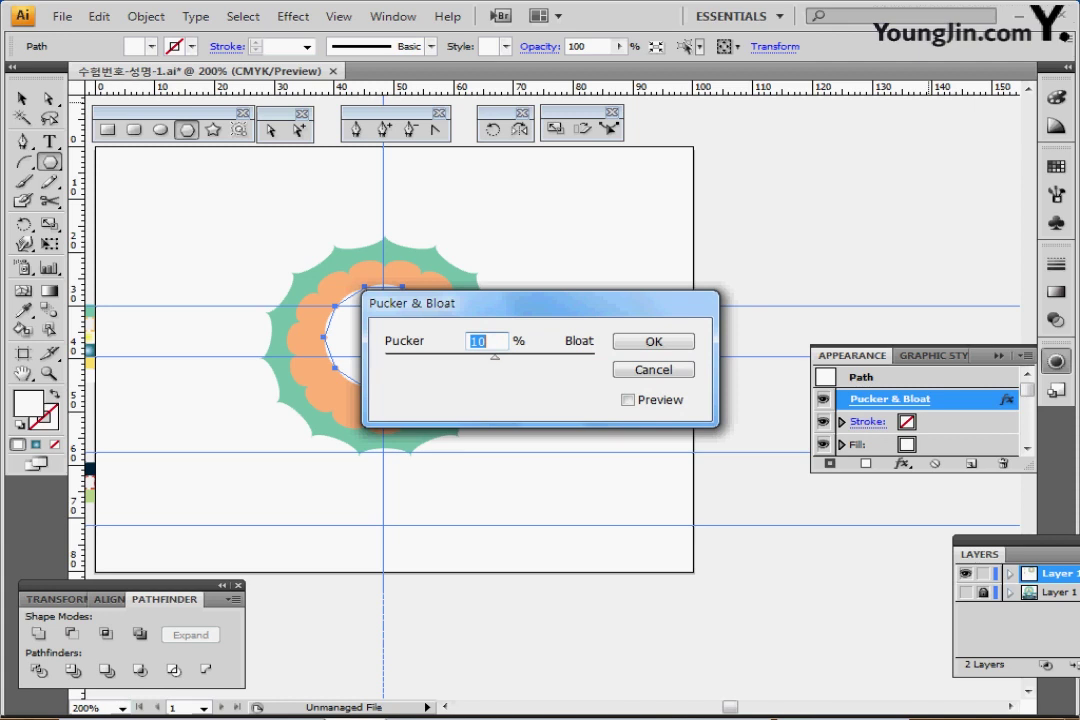
type("30")
key("Return")
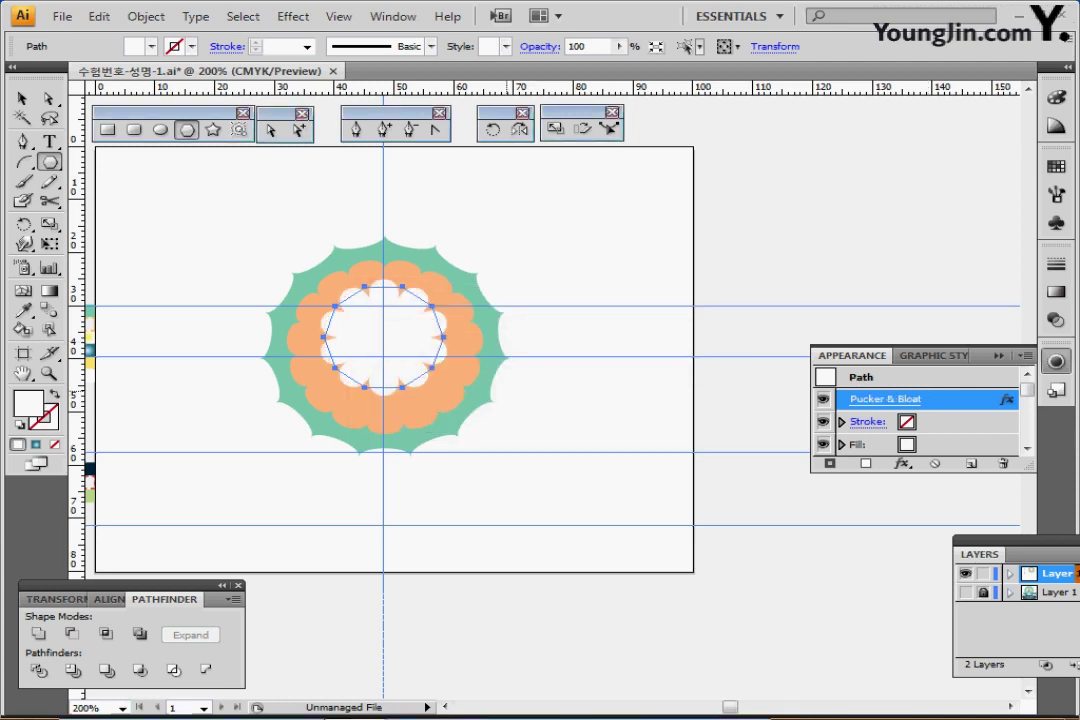
- Nudge the white flower down onto the guide intersection, give it a 1 pt black stroke and deselect it
key("shift+Down")
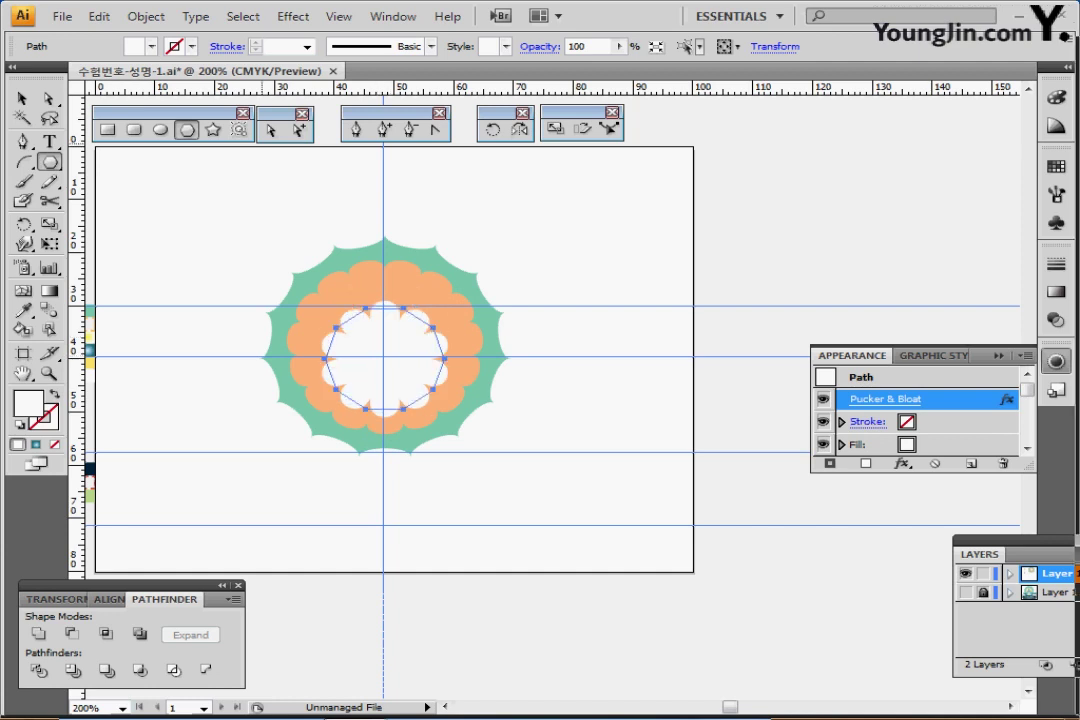
left_click(192, 47)
left_click(50, 65)
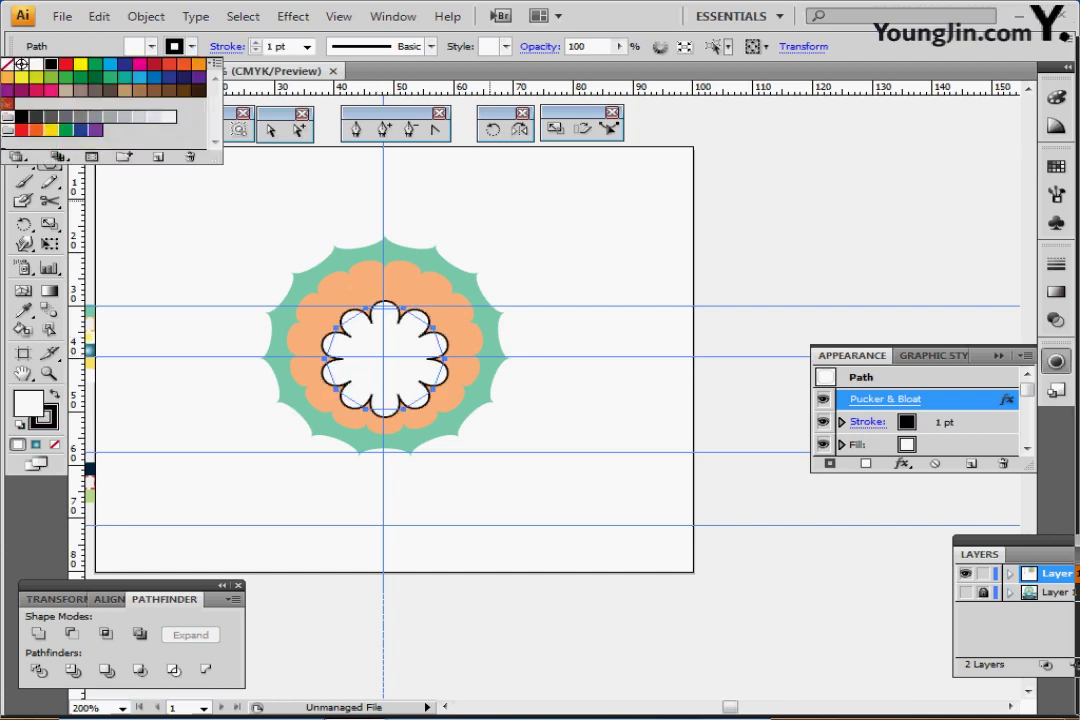
key("ctrl+shift+a")
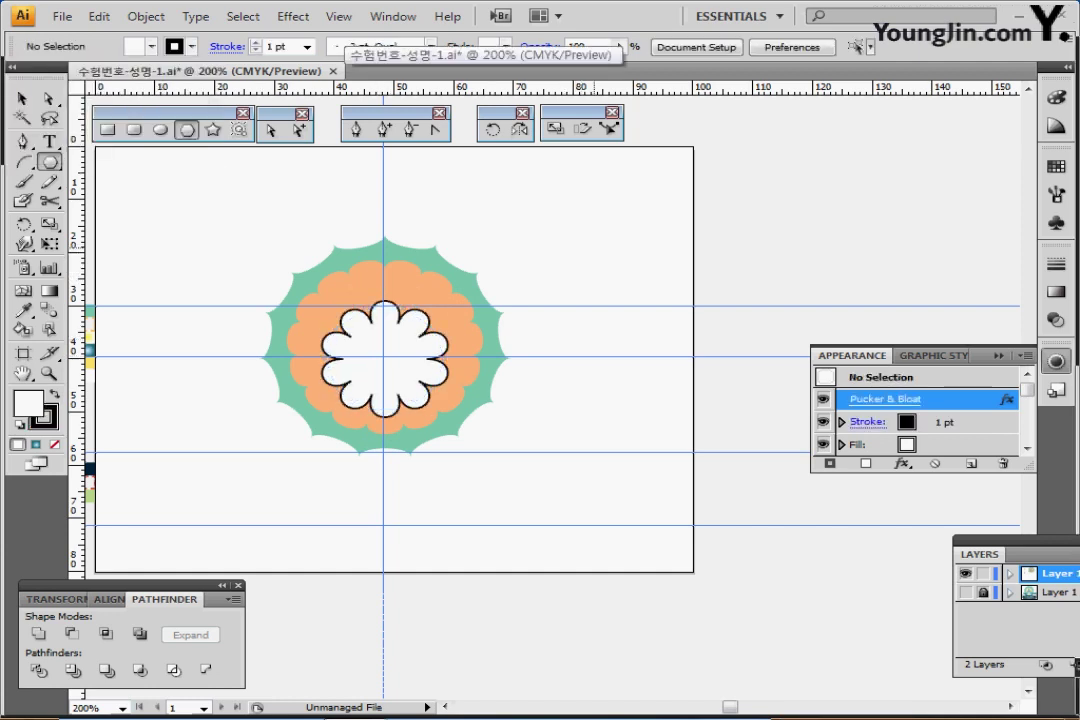
- Align the green, orange and white shapes to each other on their vertical centres, then clear the selection
key("v")
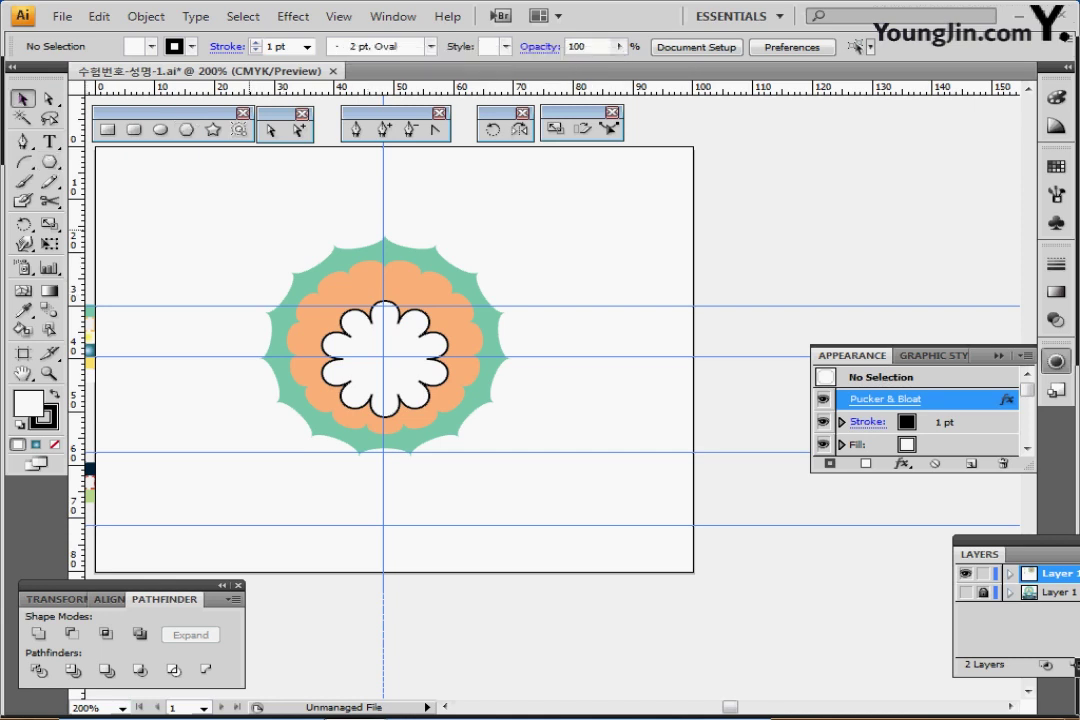
key("ctrl+a")
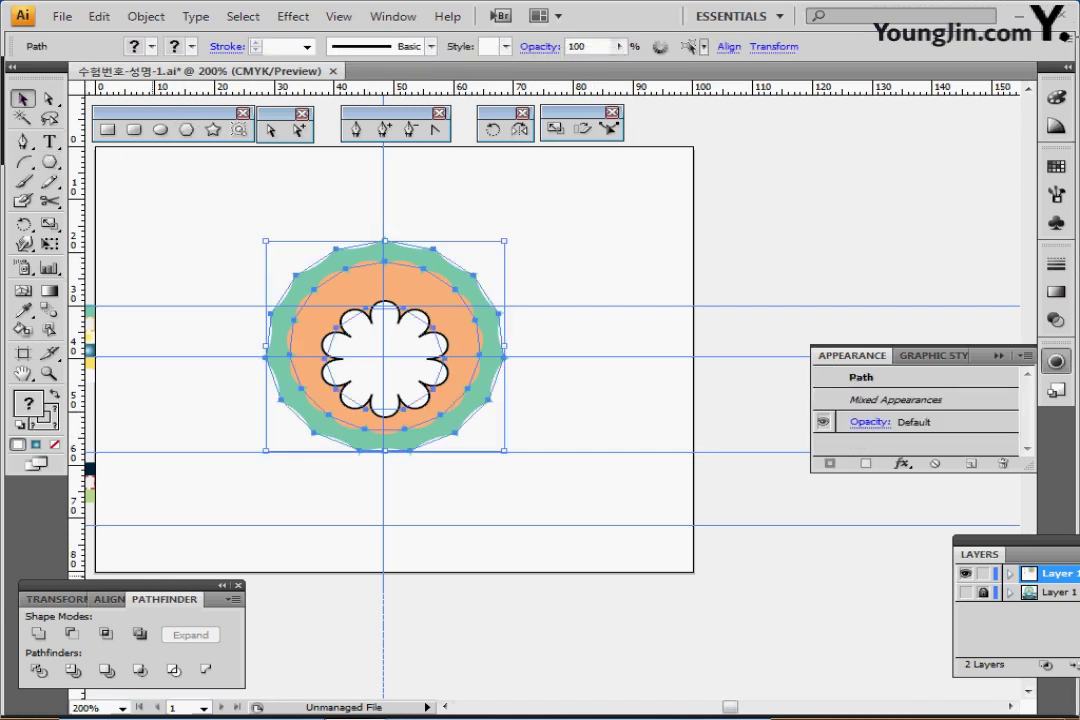
left_click_drag(164, 599, 257, 511)
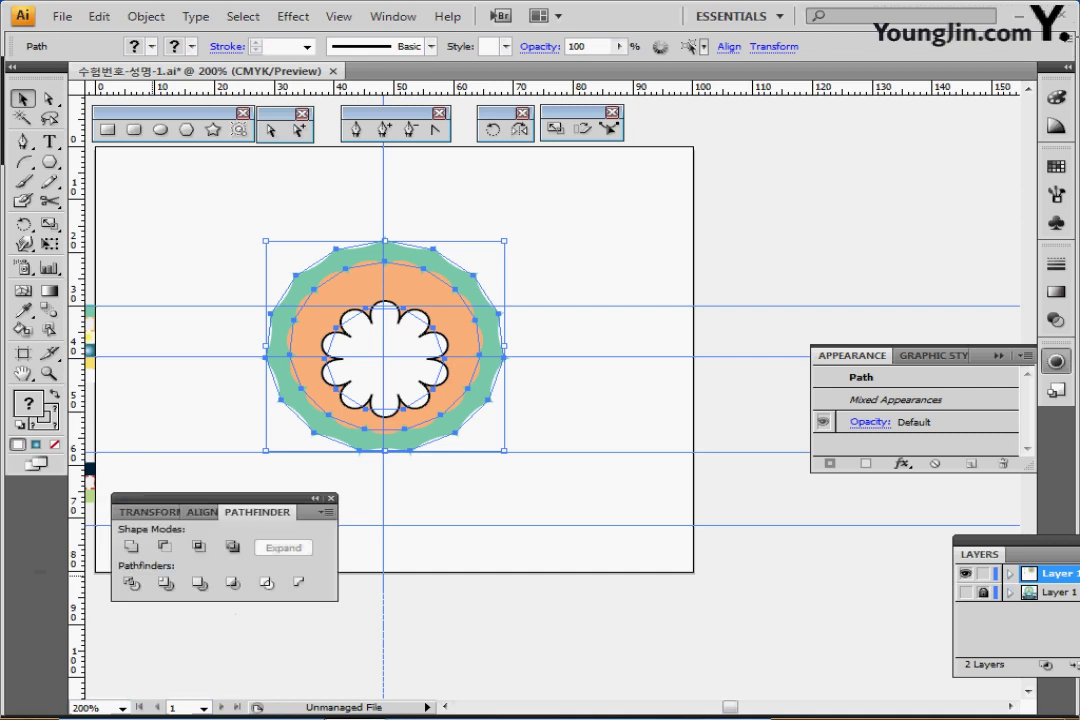
left_click(200, 512)
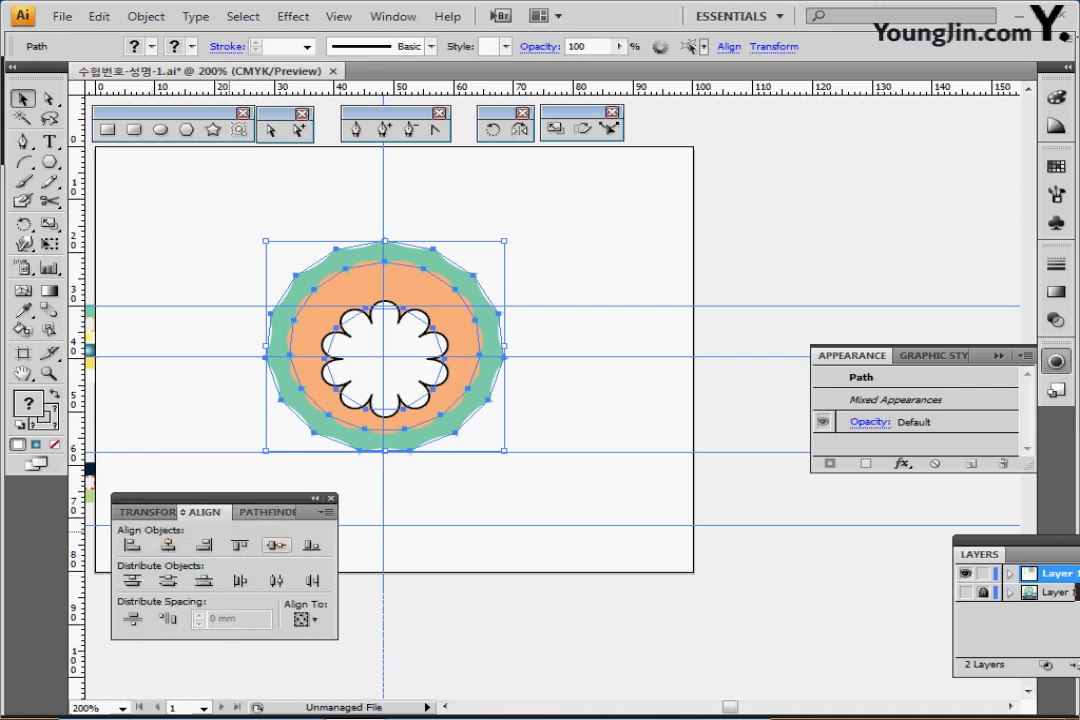
left_click(276, 545)
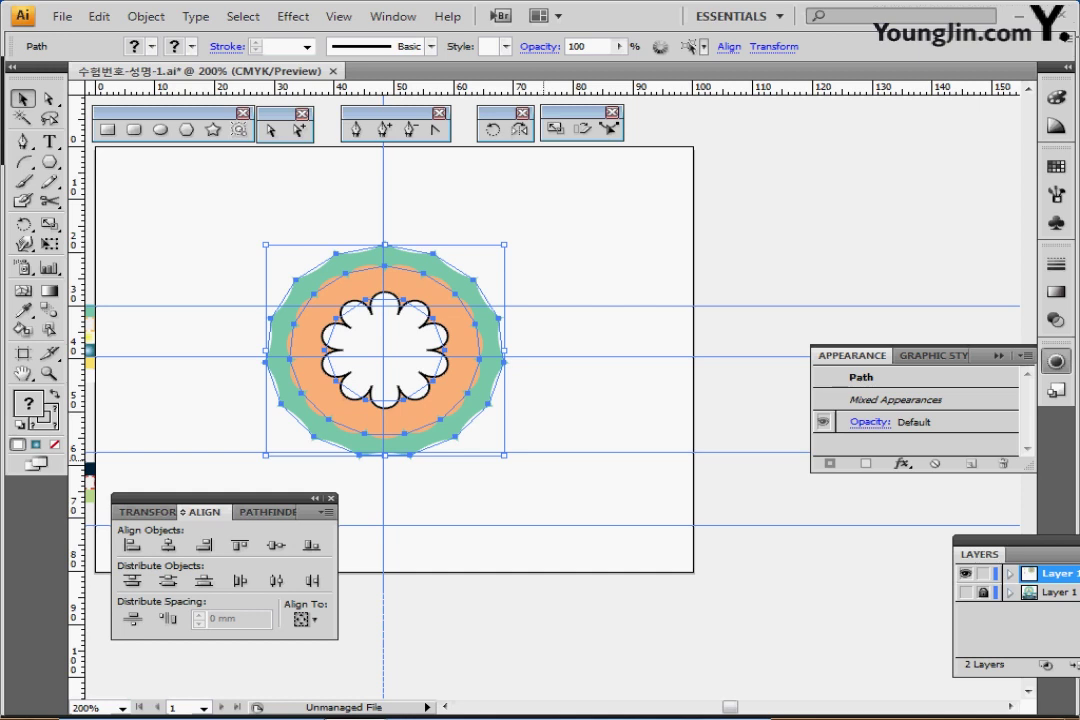
left_click(570, 400)
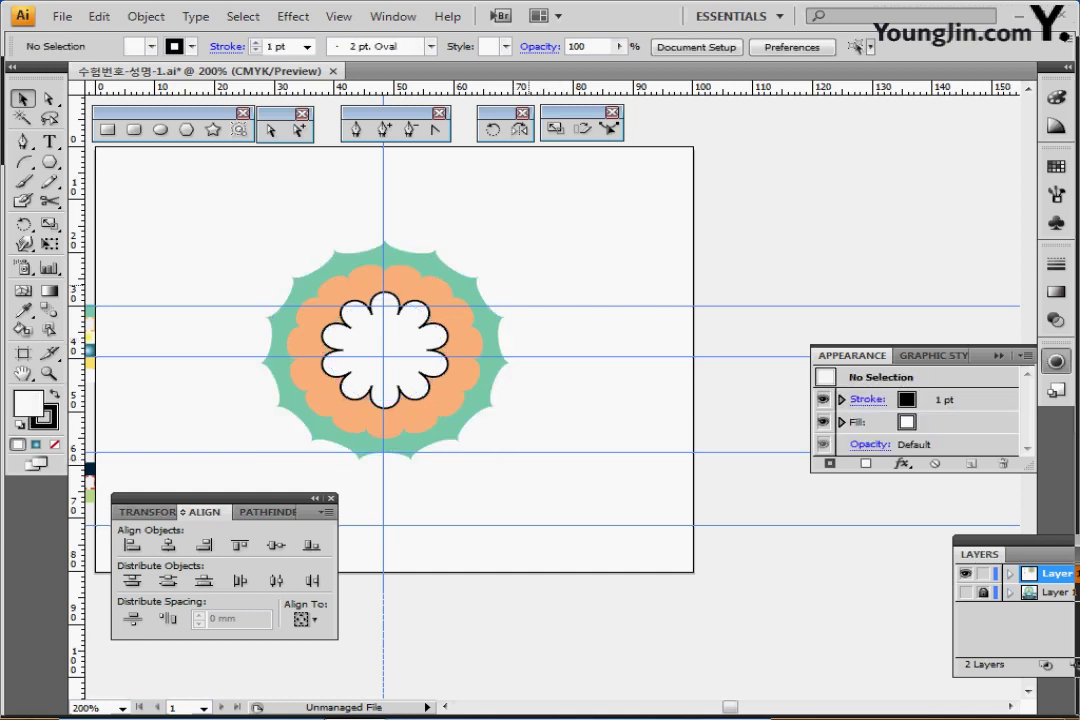
- Move the orange shape and the white flower together by 0 mm horizontally and -2 mm vertically
left_click(460, 316)
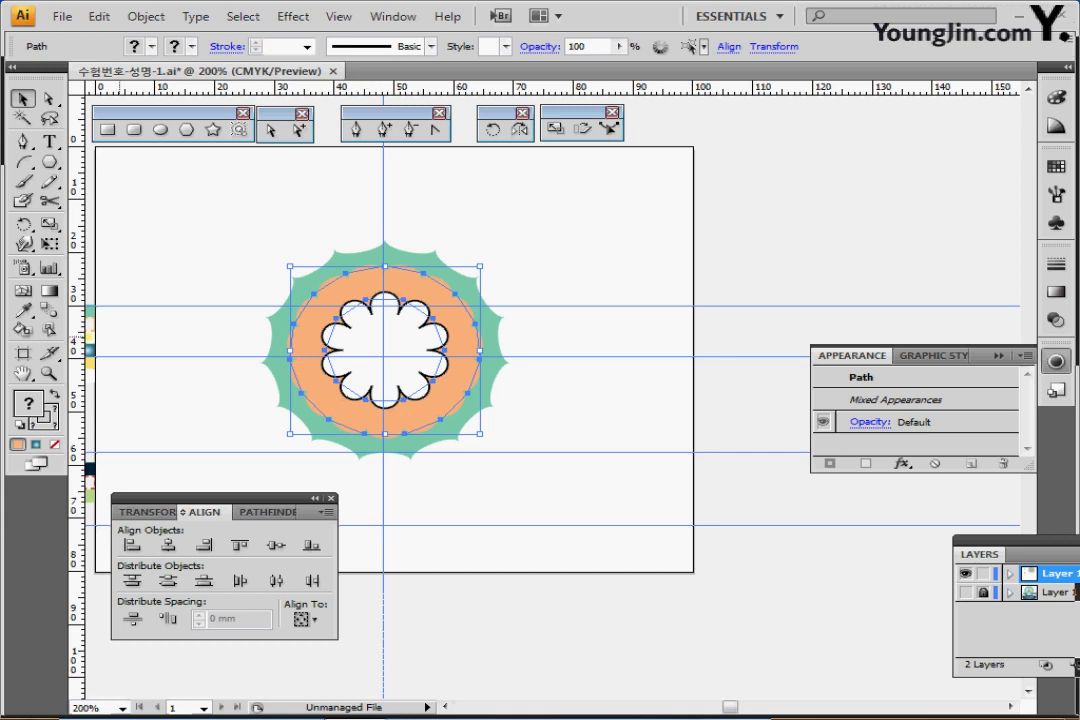
double_click(23, 99)
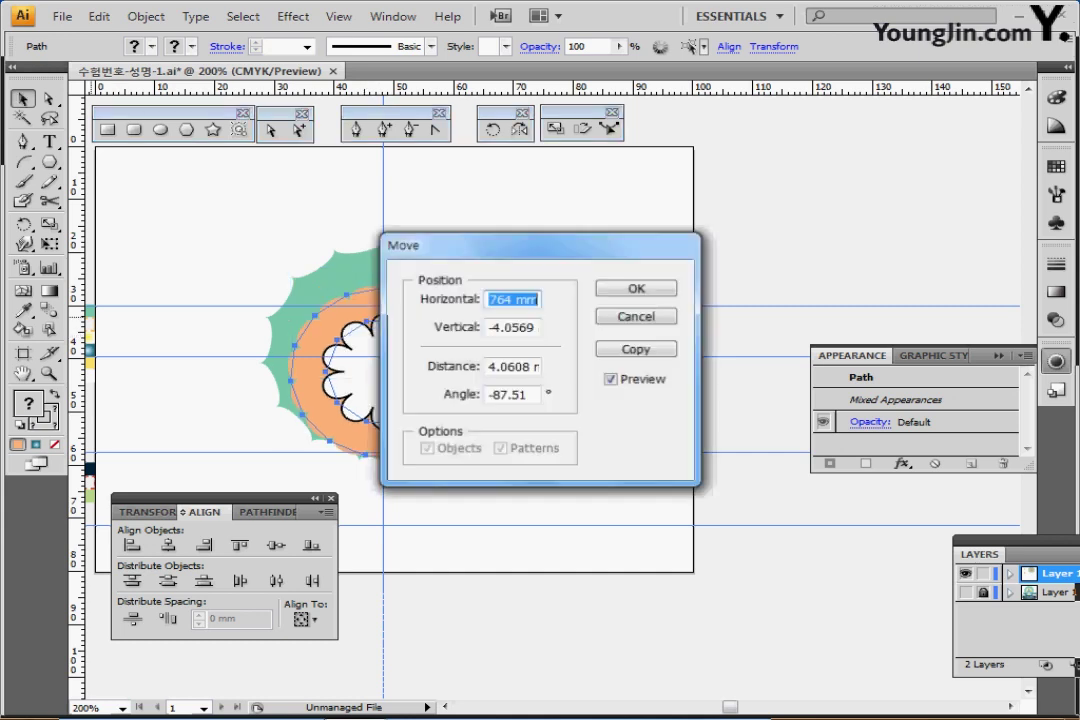
left_click_drag(450, 245, 589, 252)
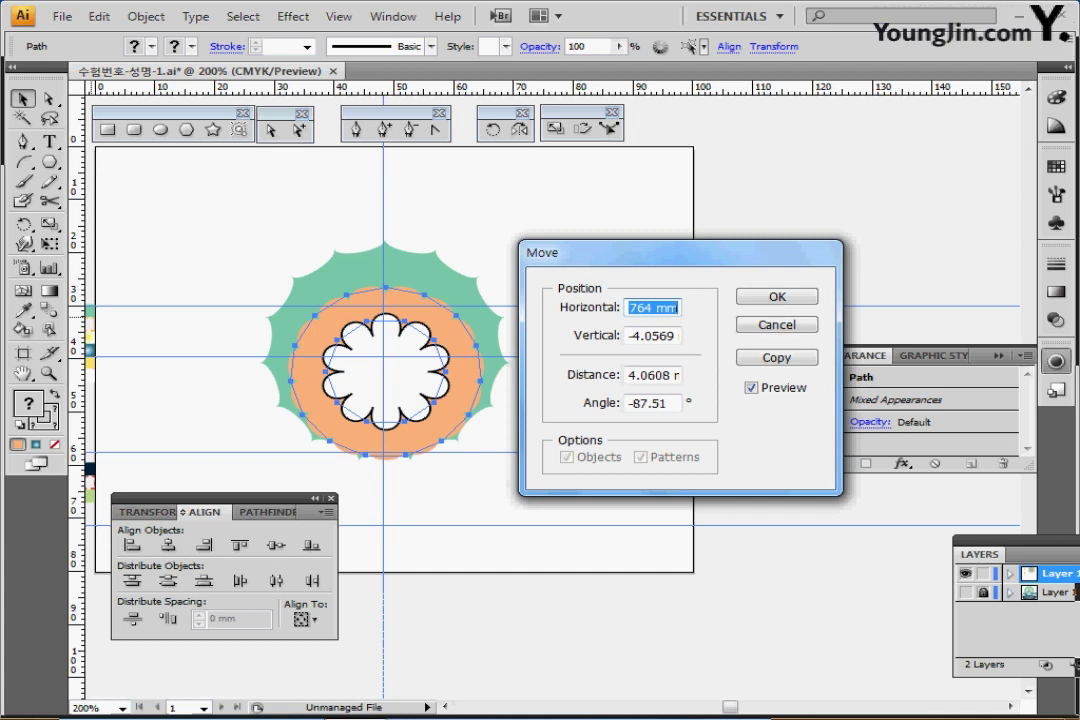
type("0")
key("Tab")
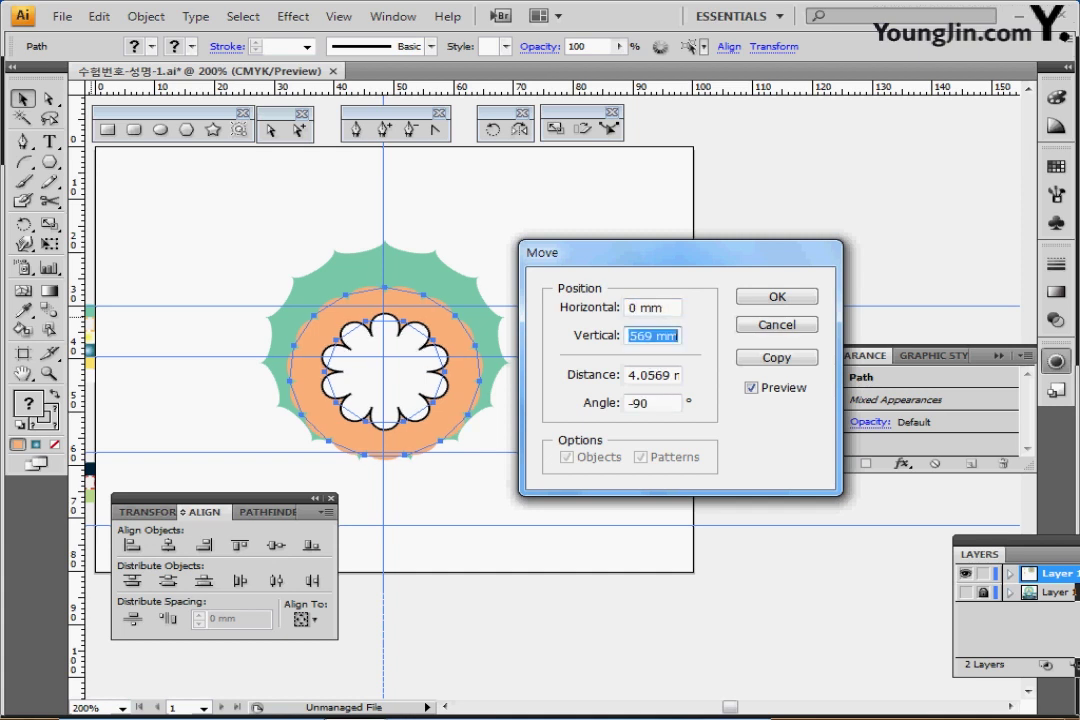
type("-2")
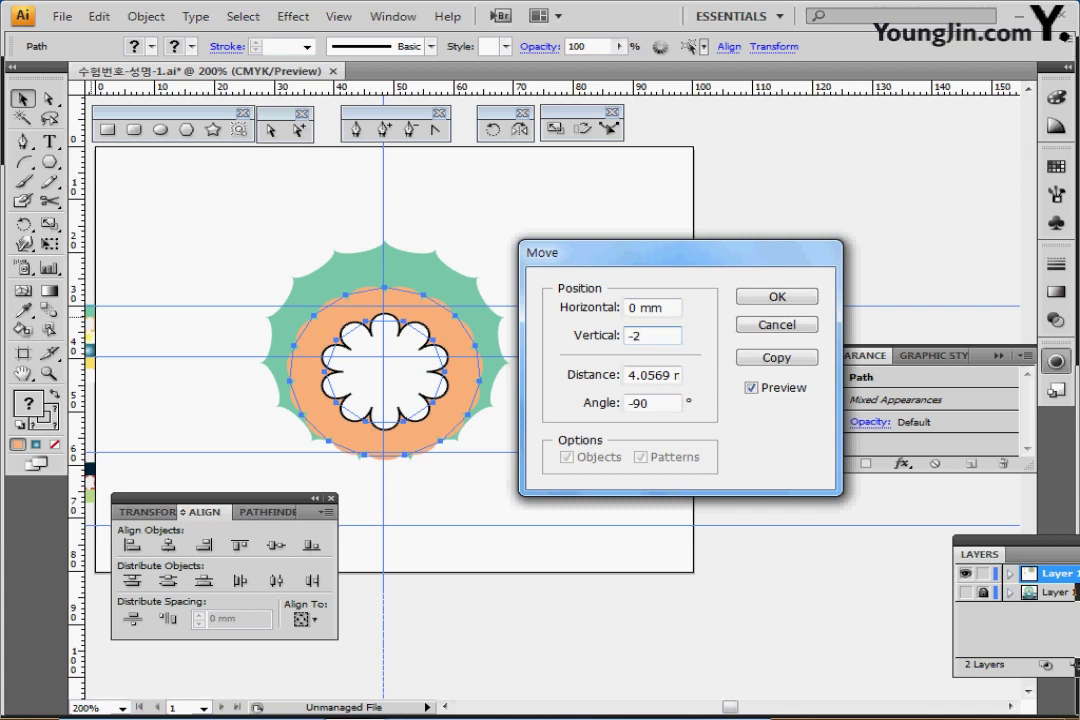
key("Return")
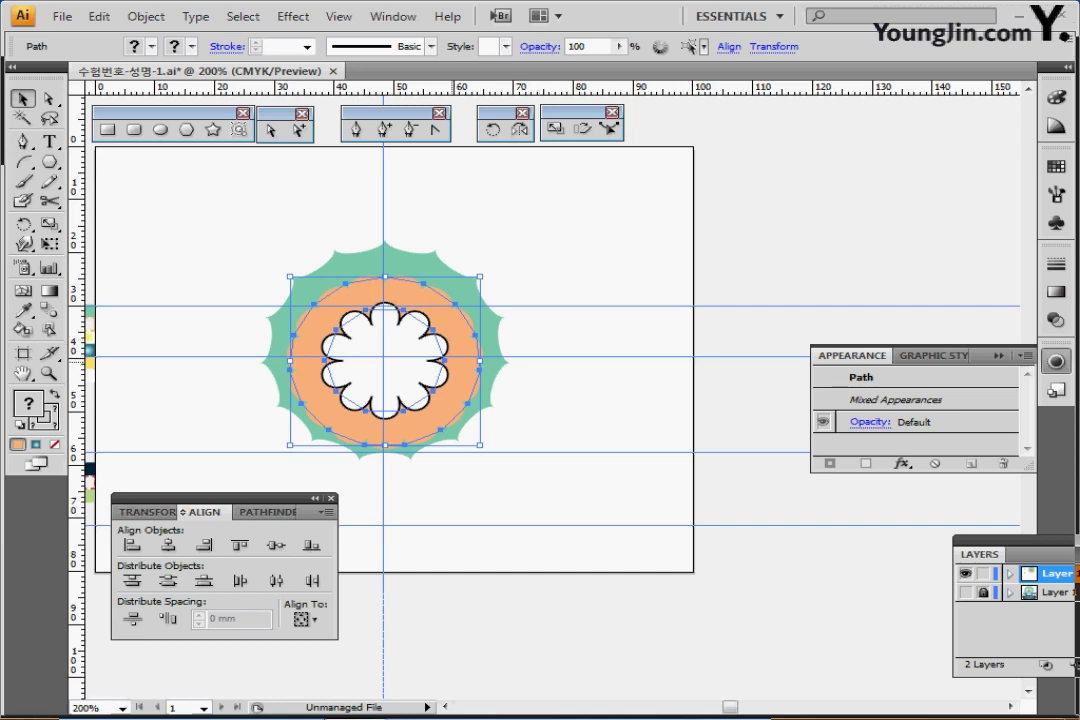
- Expand the appearance of all three shapes so their Pucker & Bloat distortions become real paths
left_click_drag(289, 202, 419, 372)
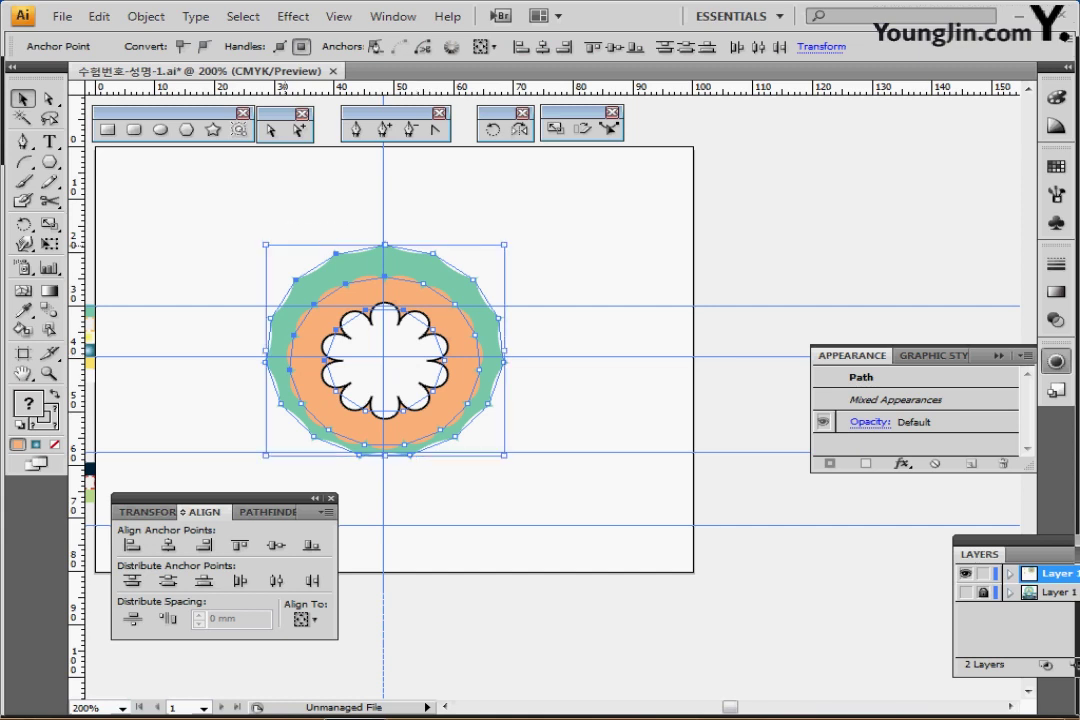
left_click(146, 16)
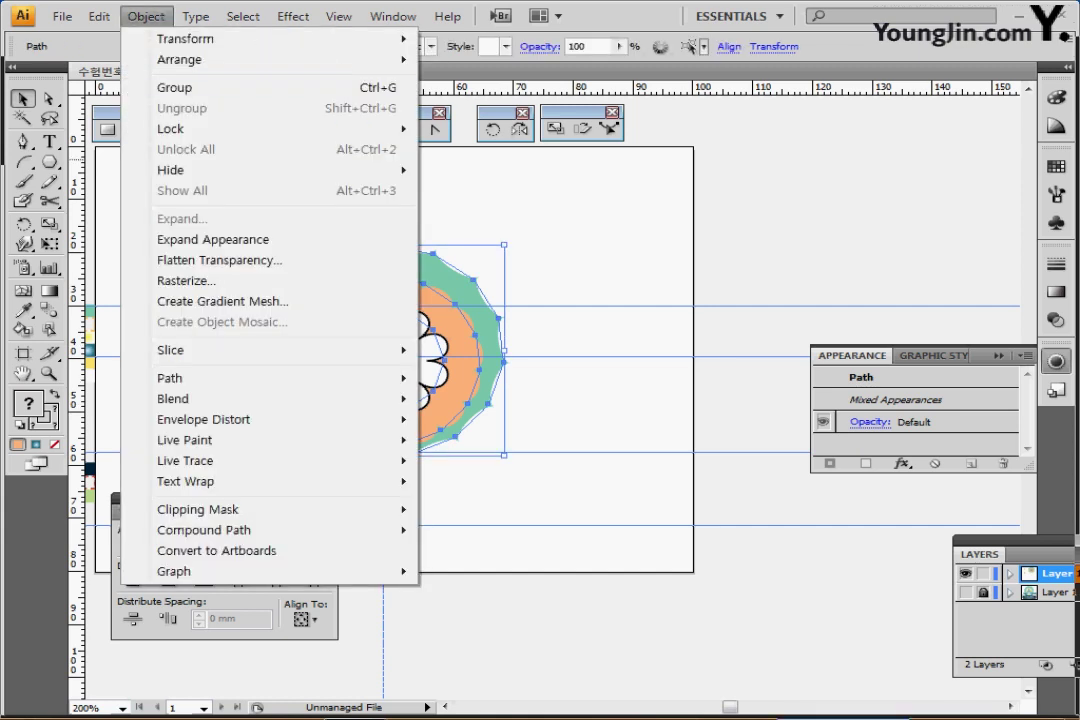
left_click(213, 239)
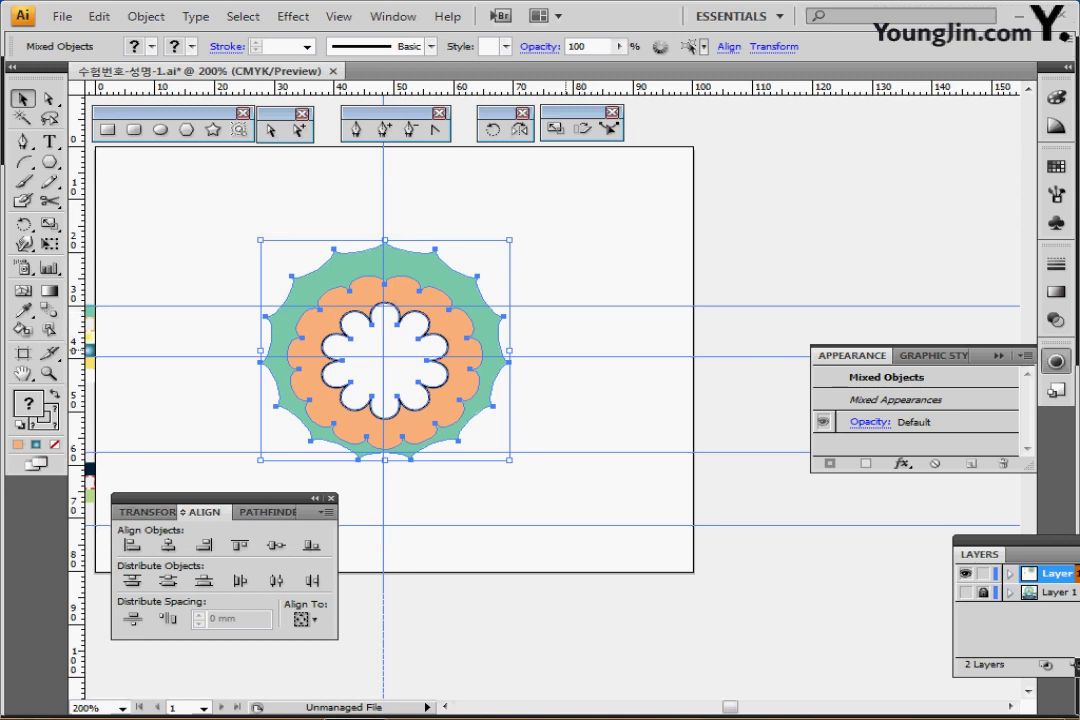
left_click(562, 215)
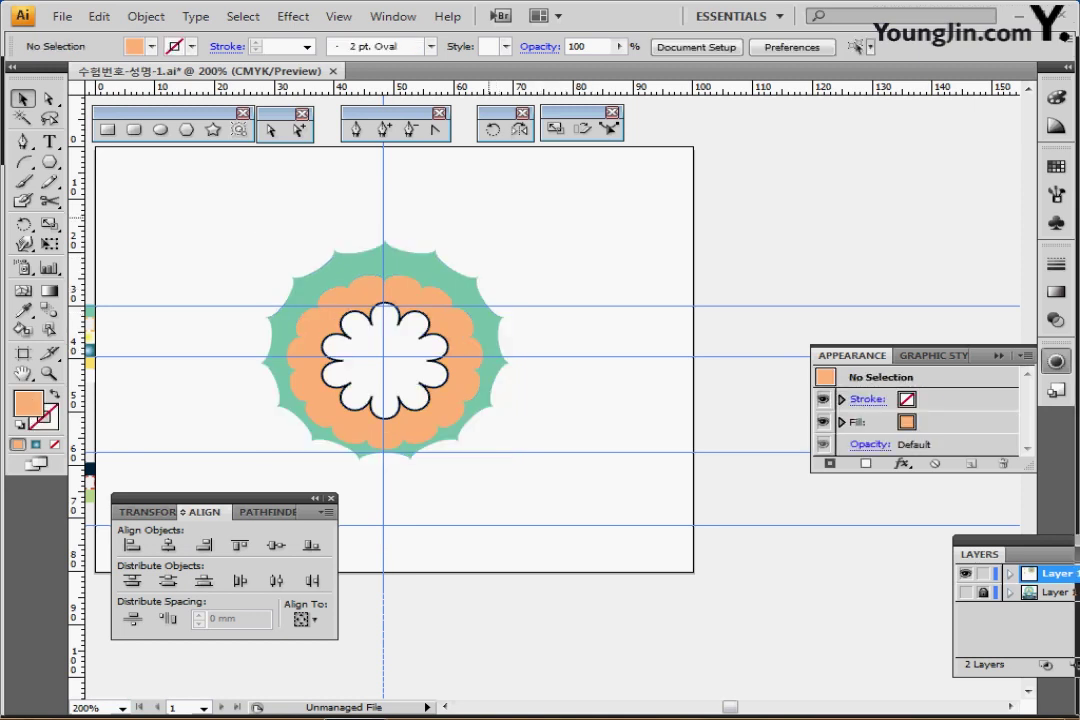
- Cut the orange scalloped shape out of the green shape with Minus Front
left_click_drag(457, 214, 390, 286)
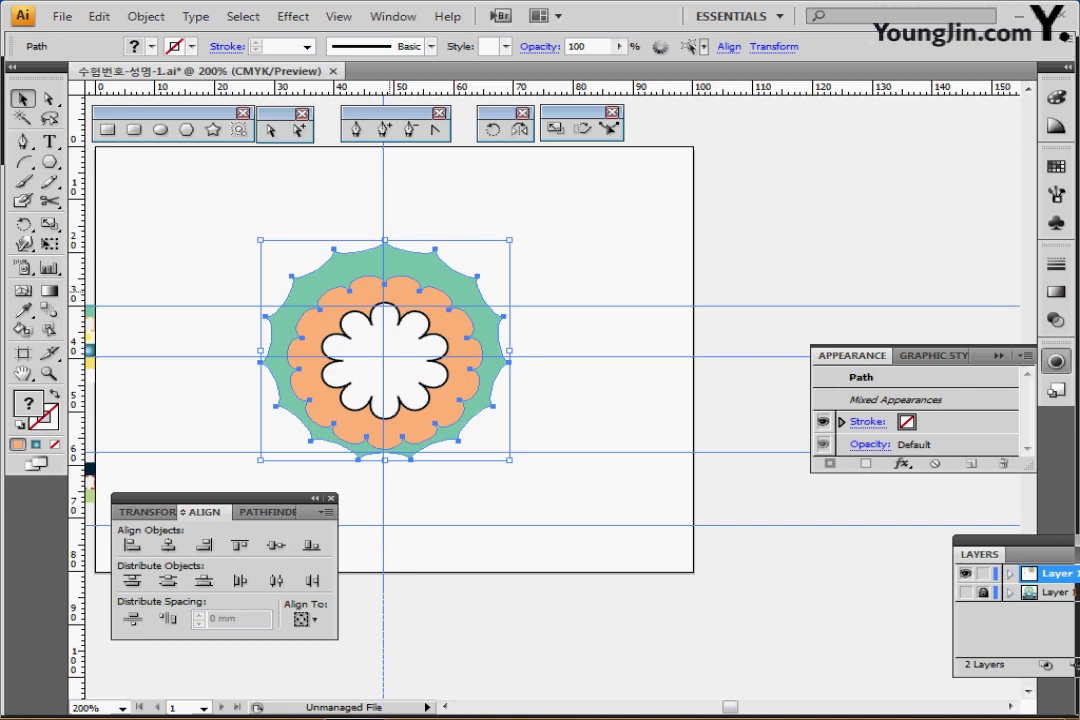
left_click(266, 512)
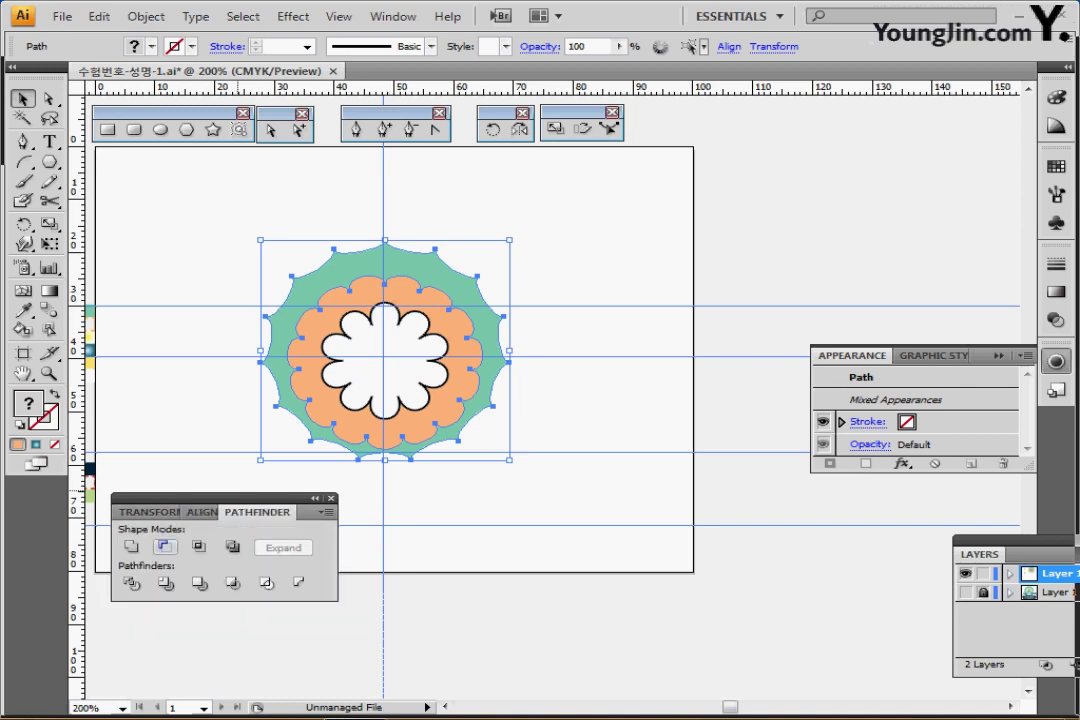
left_click(164, 547)
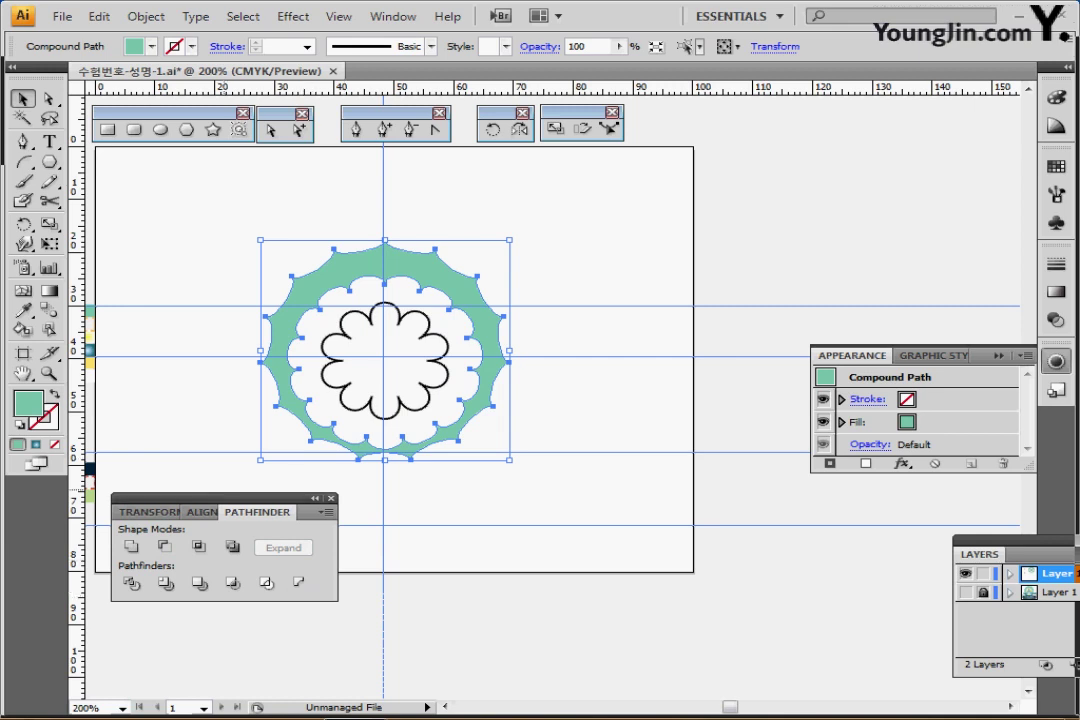
- Isolate the inner flower group and fill its white path with the yellow radial gradient sampled from the reference swatches
left_click(364, 314)
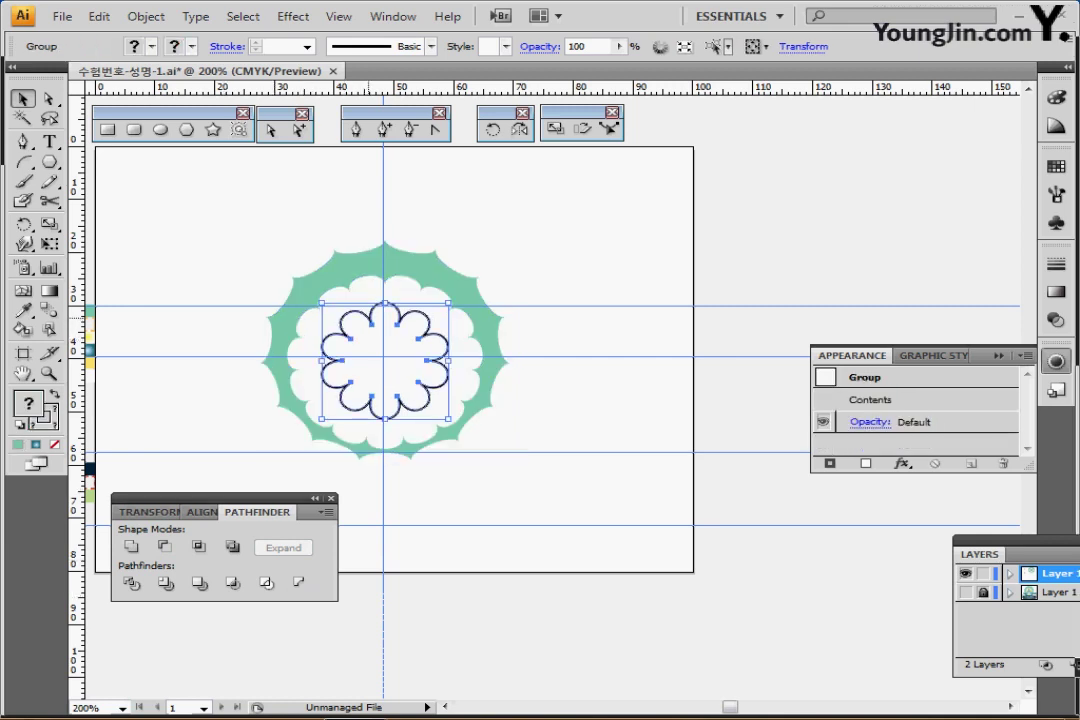
double_click(369, 317)
left_click(379, 346)
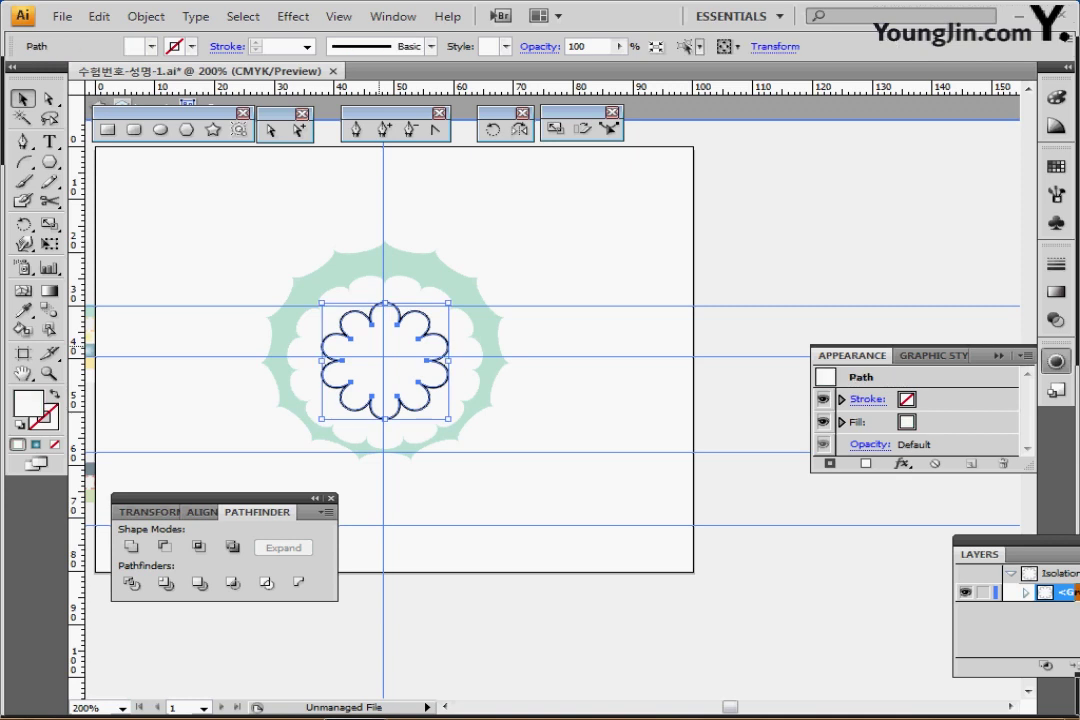
left_click_drag(244, 381, 288, 385)
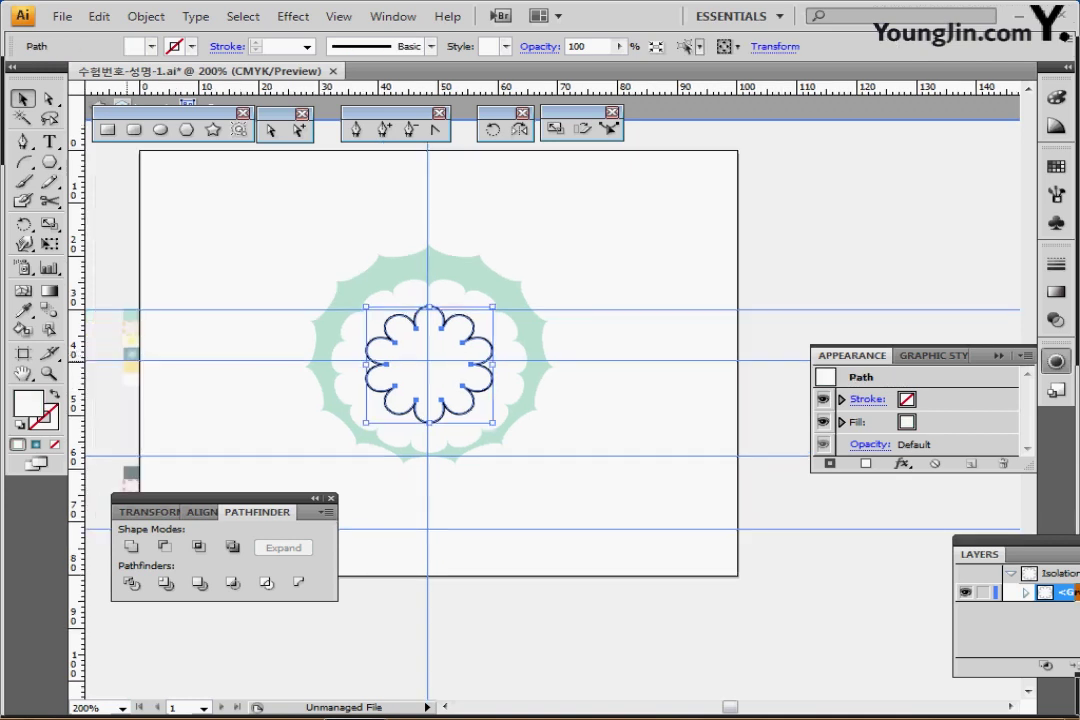
key("i")
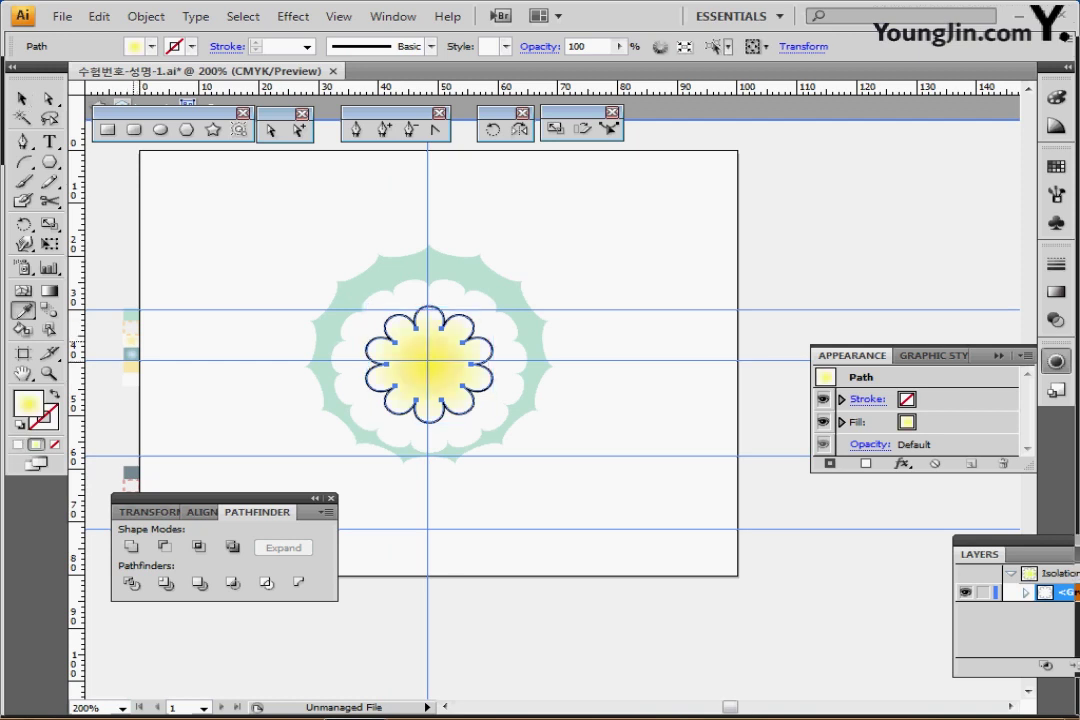
key("ctrl")
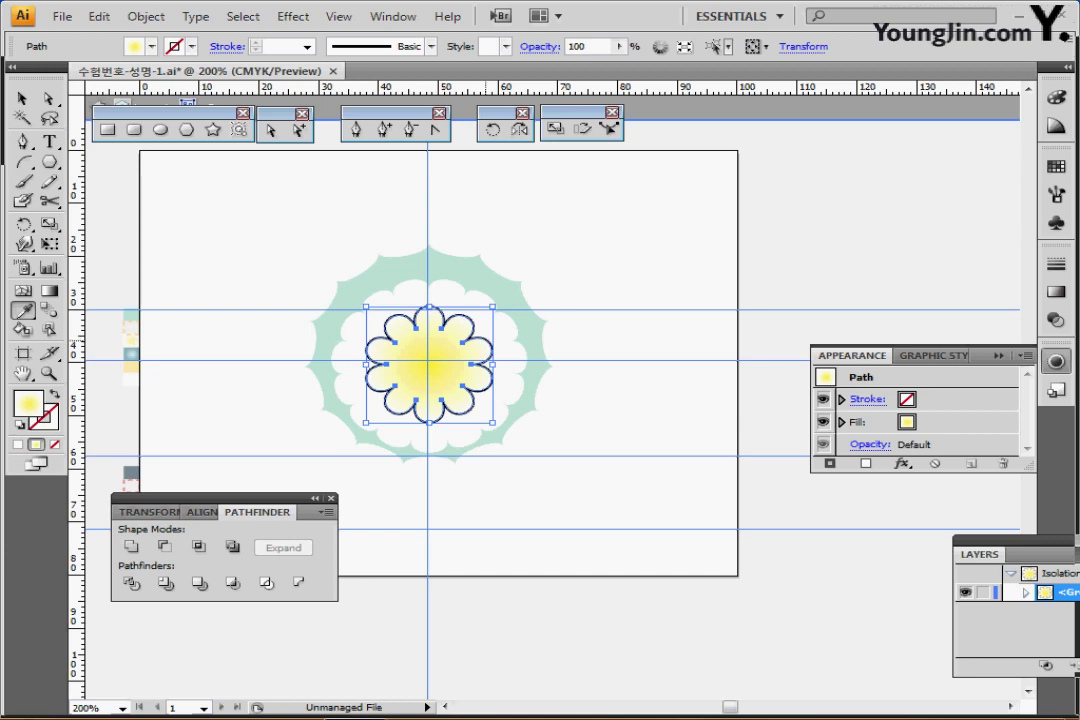
left_click(485, 276, "ctrl")
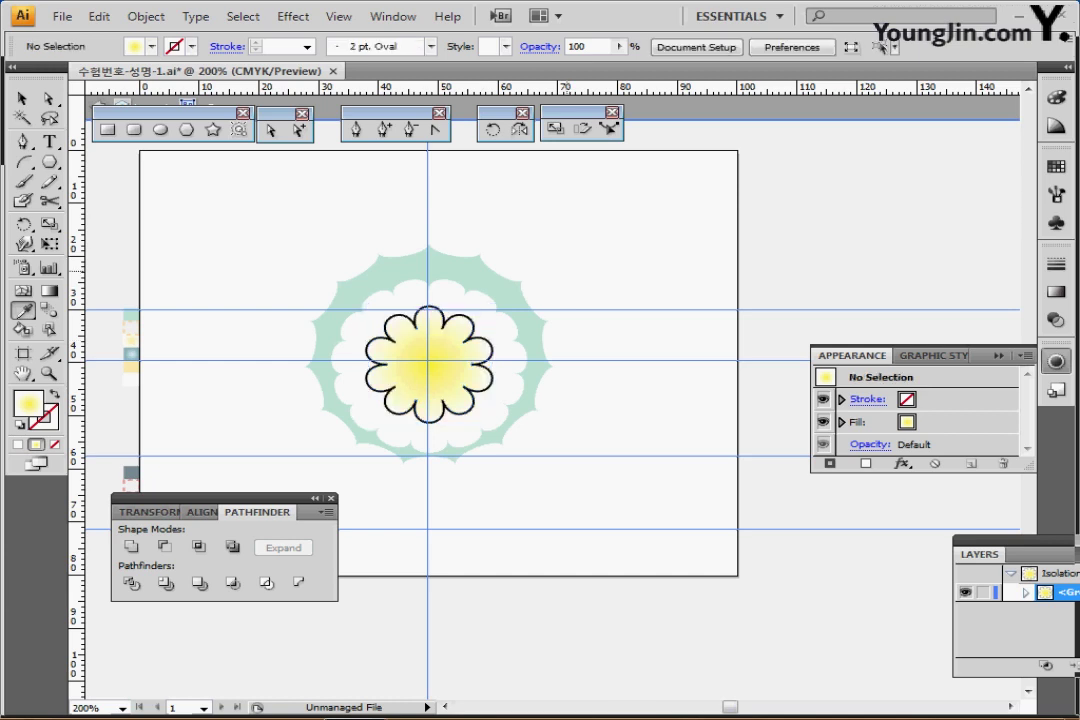
left_click(471, 318, "ctrl")
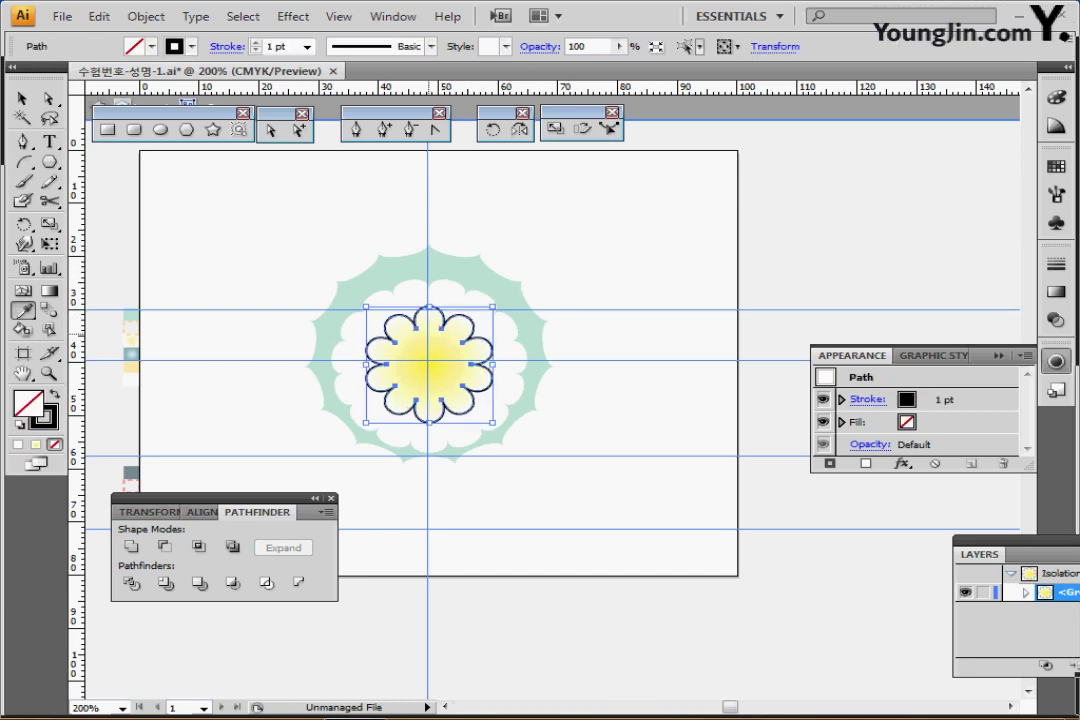
left_click(362, 281)
left_click(410, 323, "ctrl")
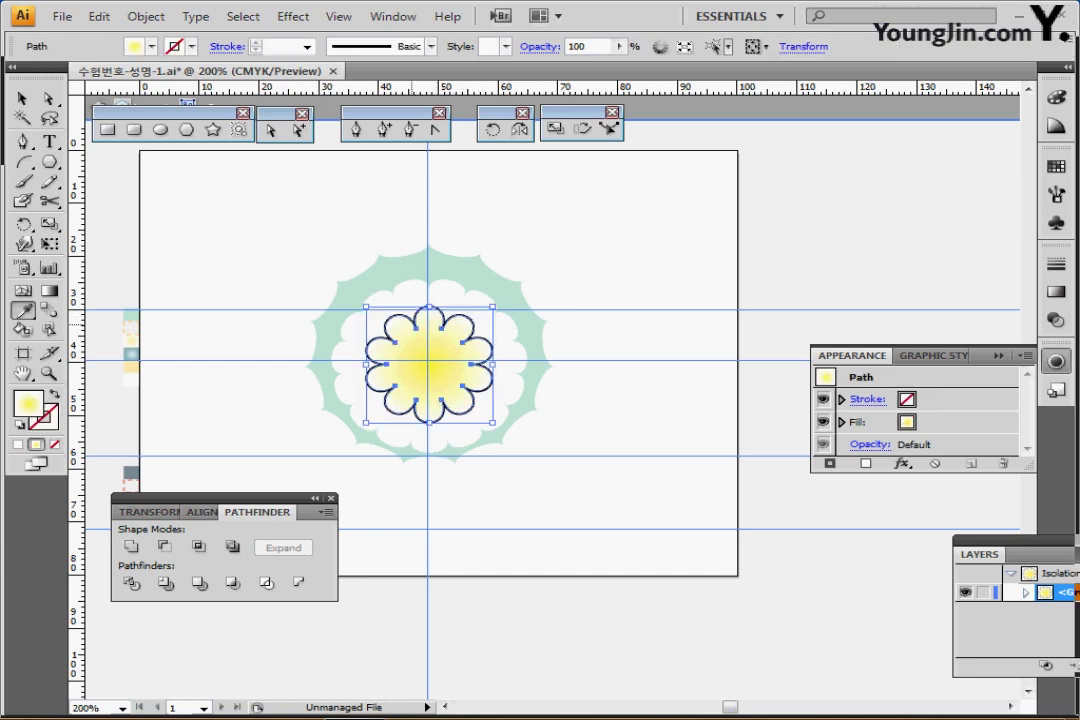
double_click(410, 322)
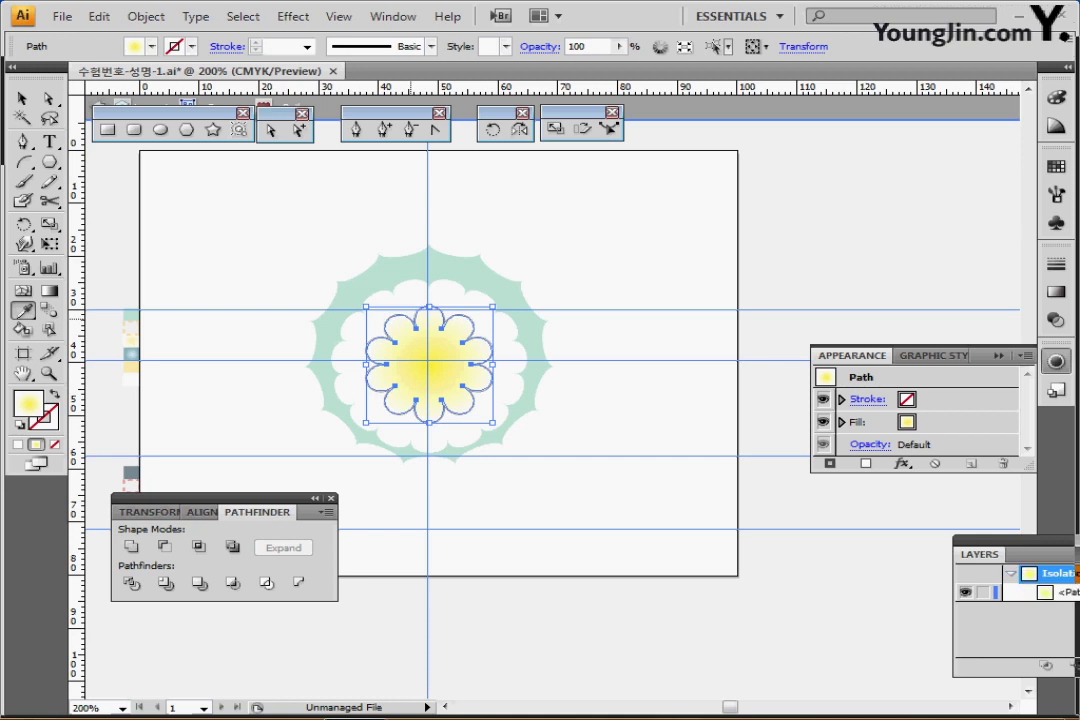
key("Escape")
key("Escape")
double_click(414, 317)
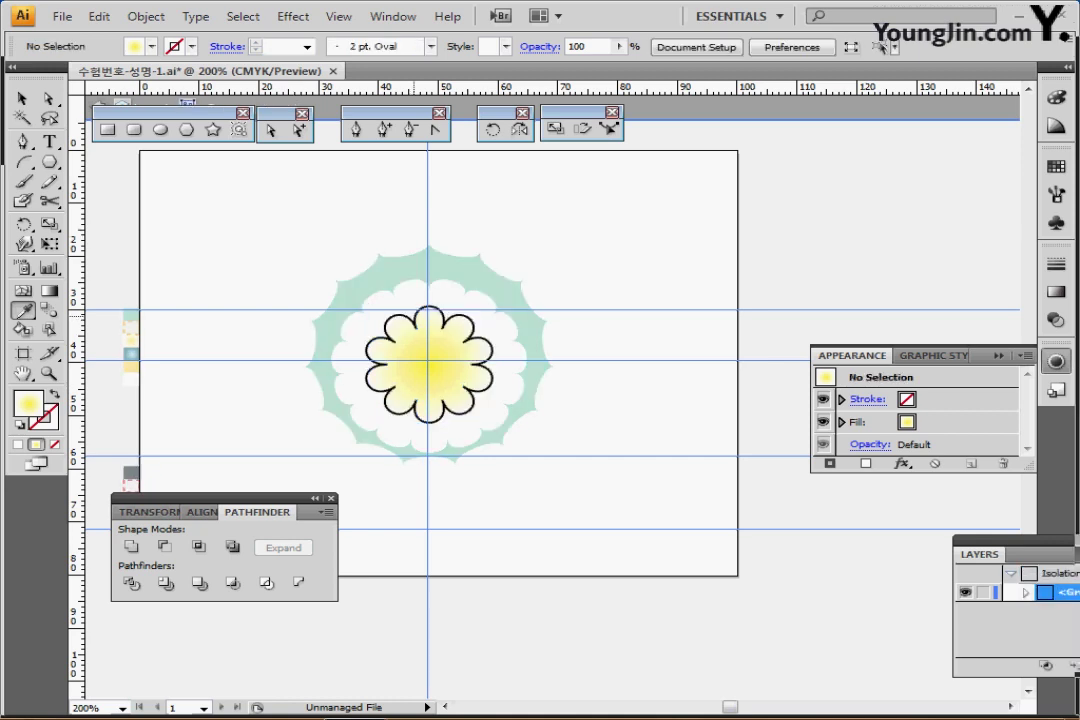
left_click(414, 317, "ctrl")
double_click(414, 317)
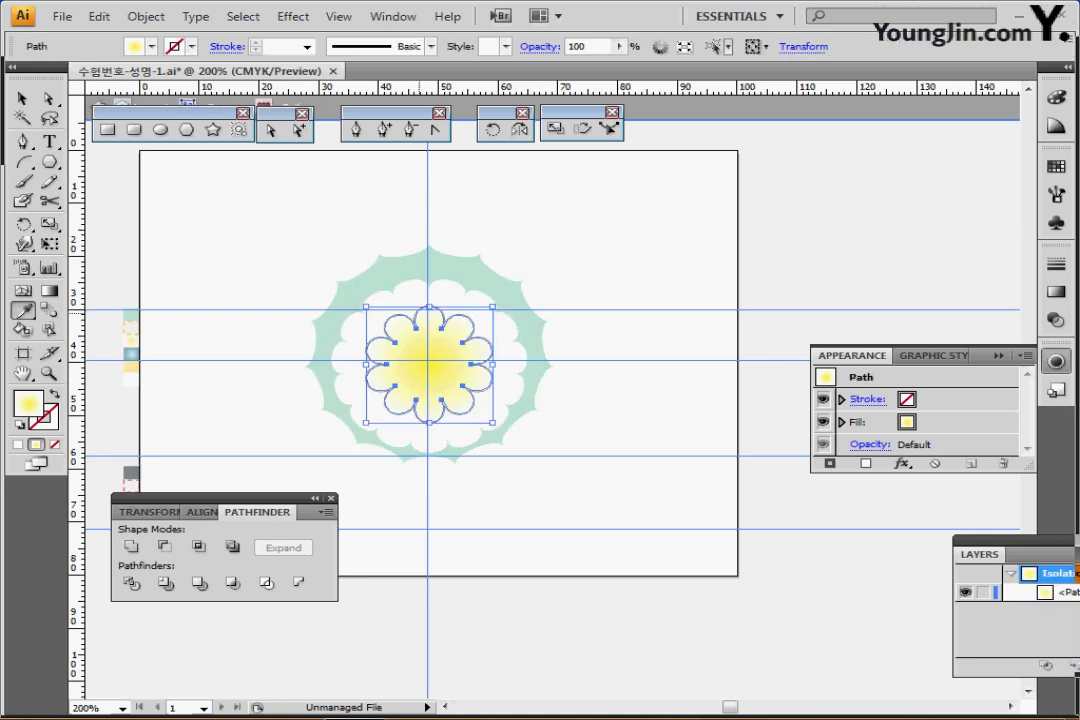
key("ctrl+plus")
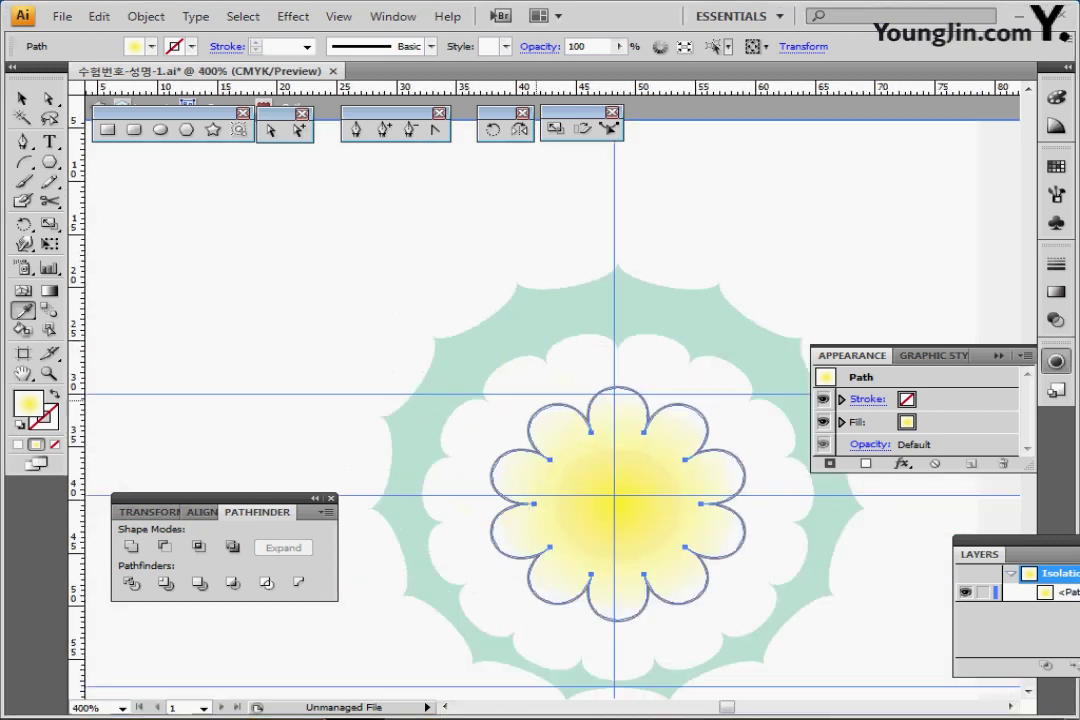
left_click(23, 99)
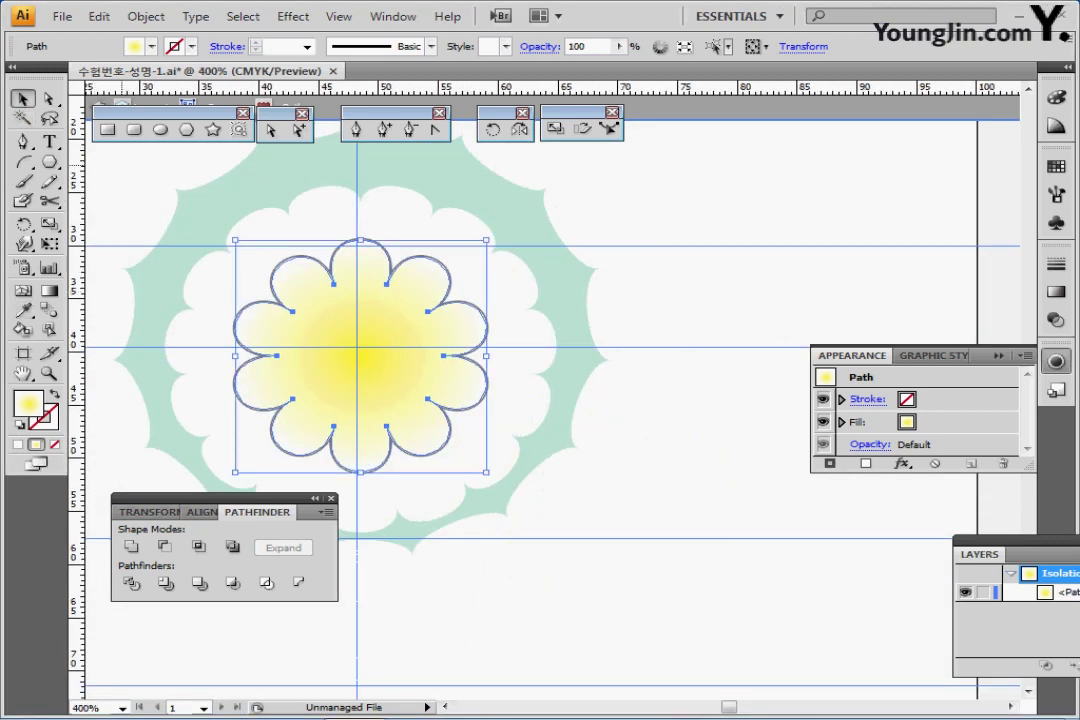
left_click(153, 152)
key("Escape")
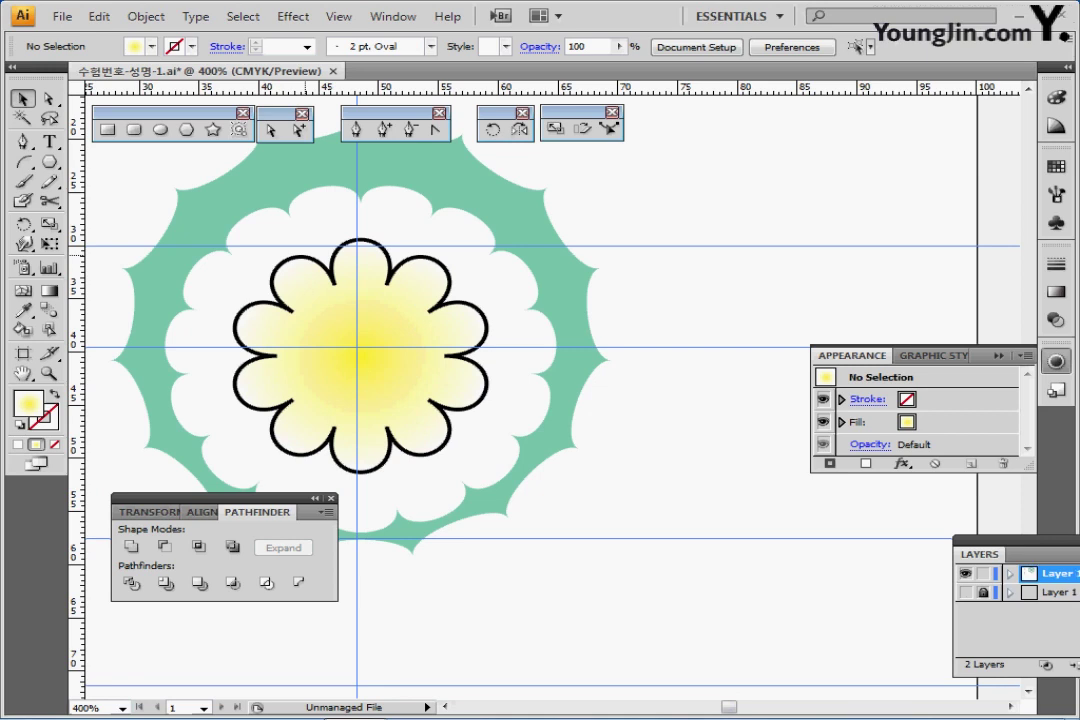
- Isolate the inner flower group and give its black outline the dashed orange stroke sampled from the reference swatches
double_click(429, 312)
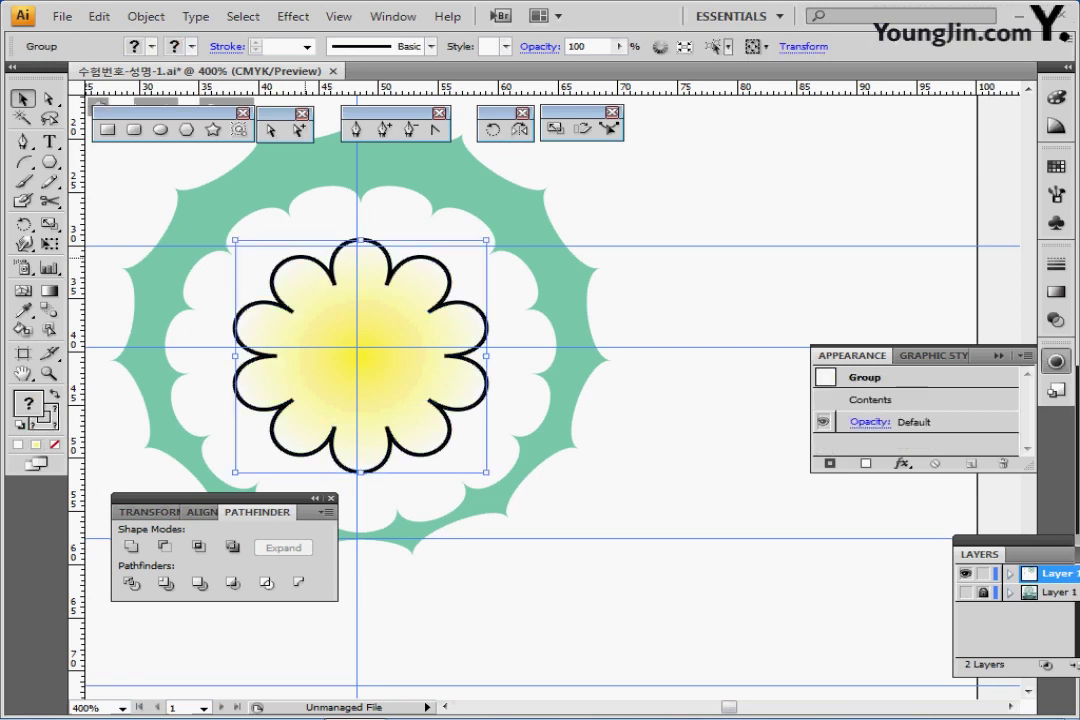
left_click(429, 312)
left_click_drag(335, 287, 440, 334)
left_click(460, 367, "ctrl")
left_click_drag(507, 378, 469, 344)
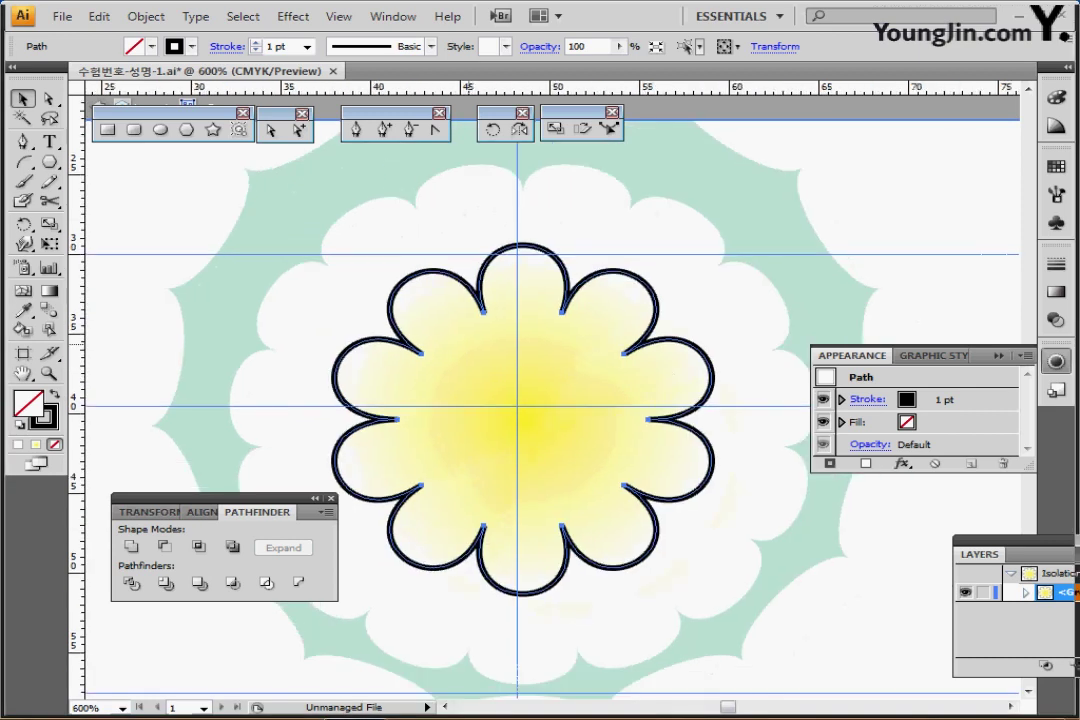
left_click(466, 328, "ctrl+alt")
left_click(498, 363, "ctrl+alt")
left_click_drag(490, 428, 438, 331)
key("i")
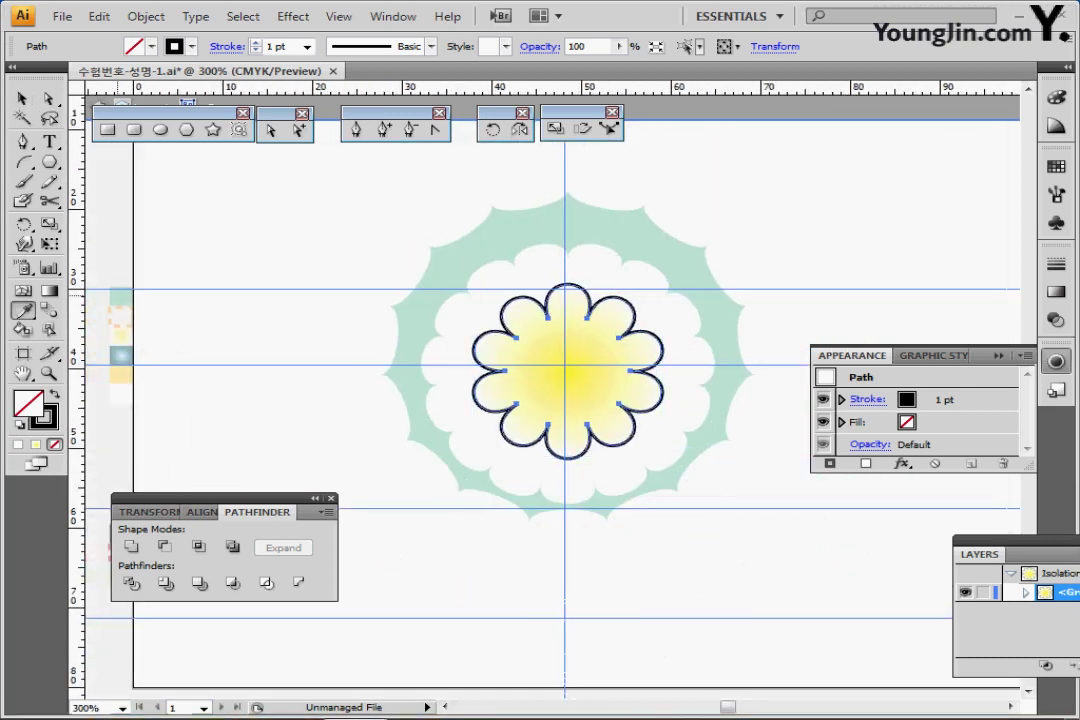
left_click(112, 316)
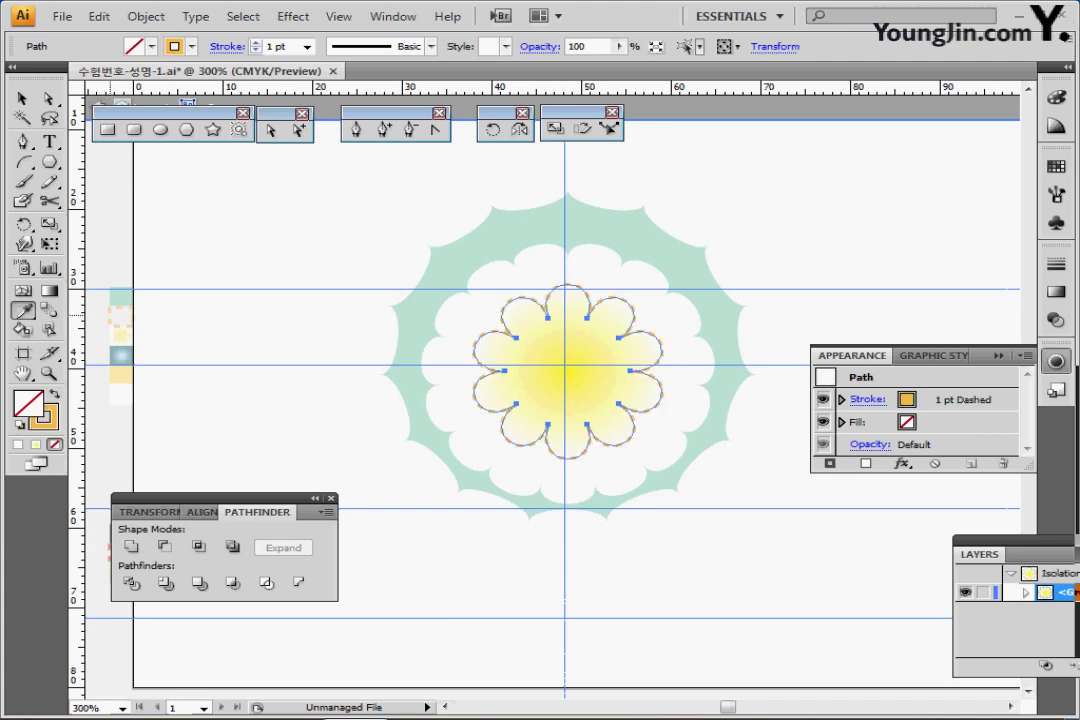
- Check the flower outline's dashed stroke settings, then leave the group's isolation and deselect it
left_click(1056, 264)
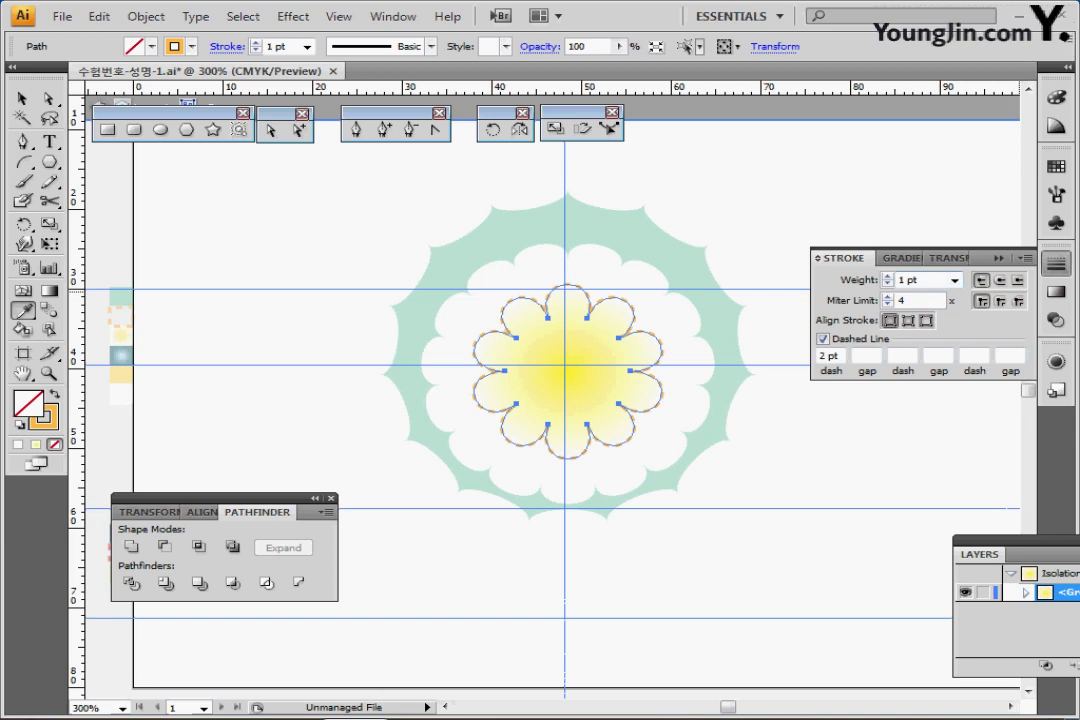
key("ctrl+F10")
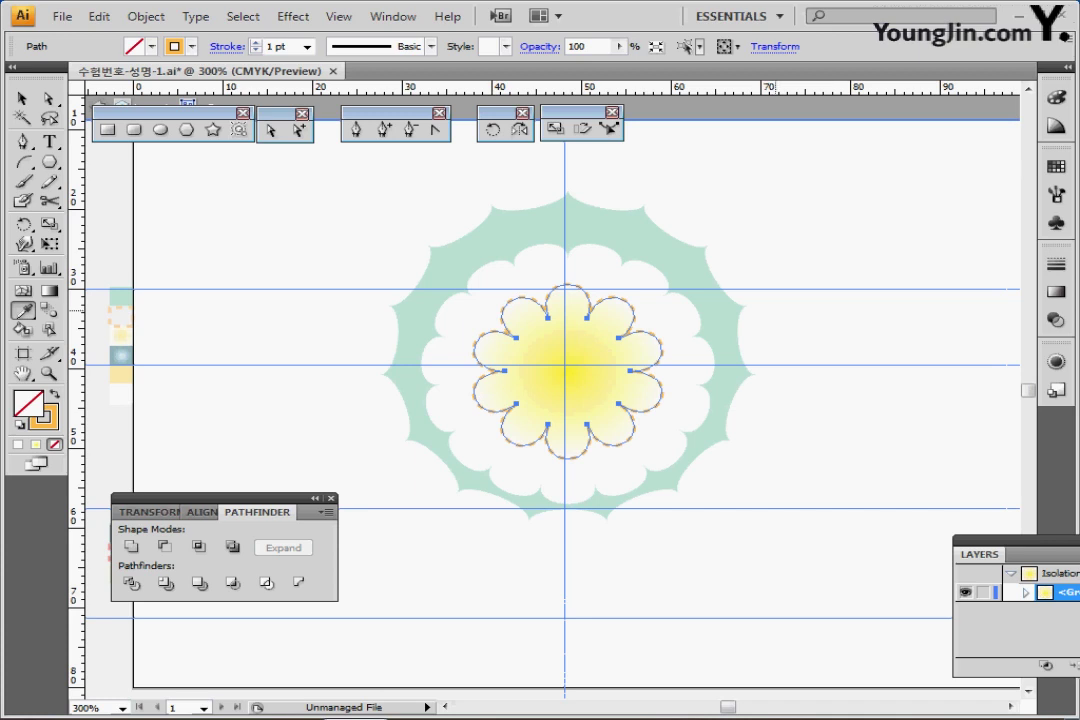
key("Escape")
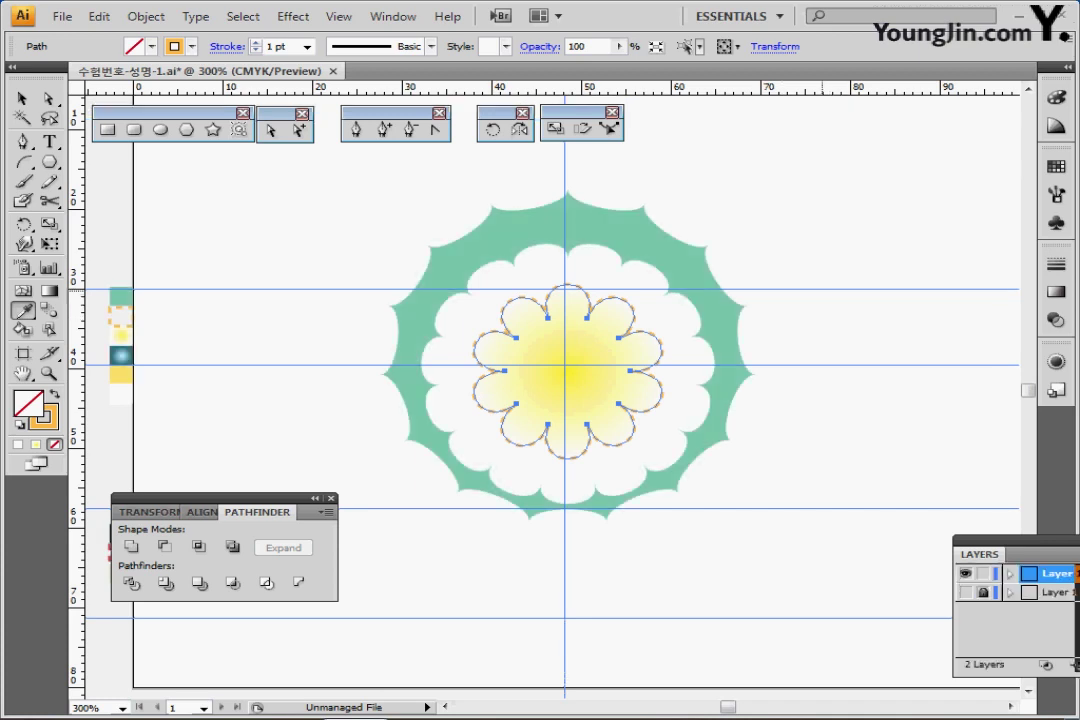
left_click_drag(800, 271, 730, 276)
key("ctrl+minus")
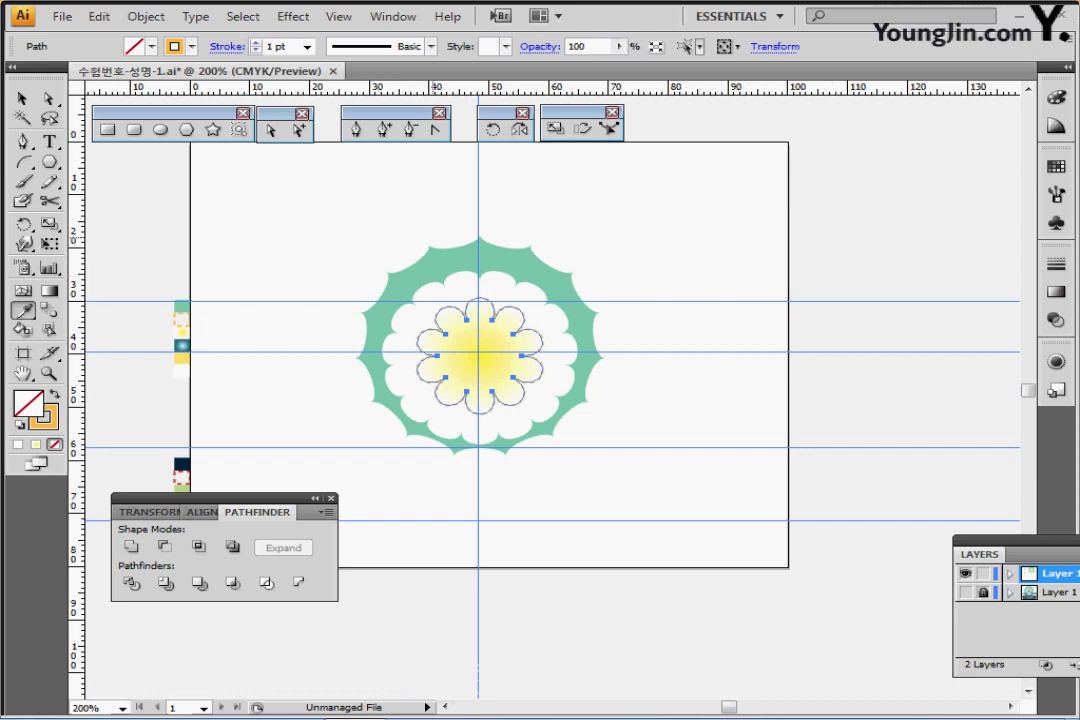
key("ctrl+shift+a")
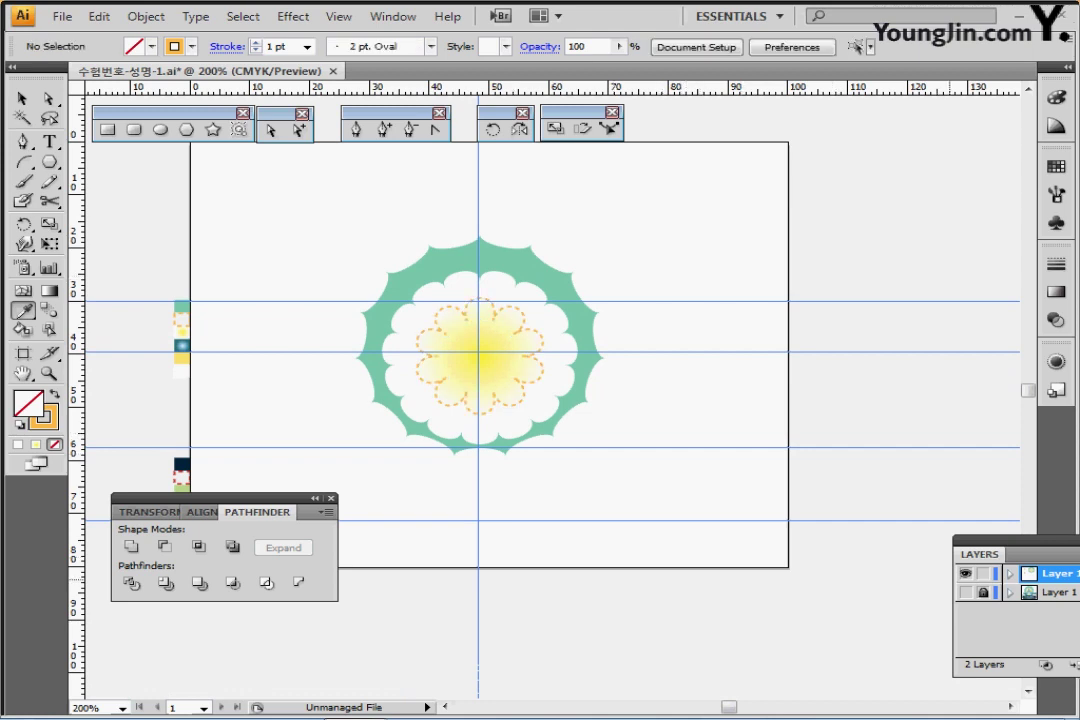
- Show the locked sketch layer and move the whole flower badge up onto its traced outline
left_click(965, 592)
left_click(965, 592, "ctrl")
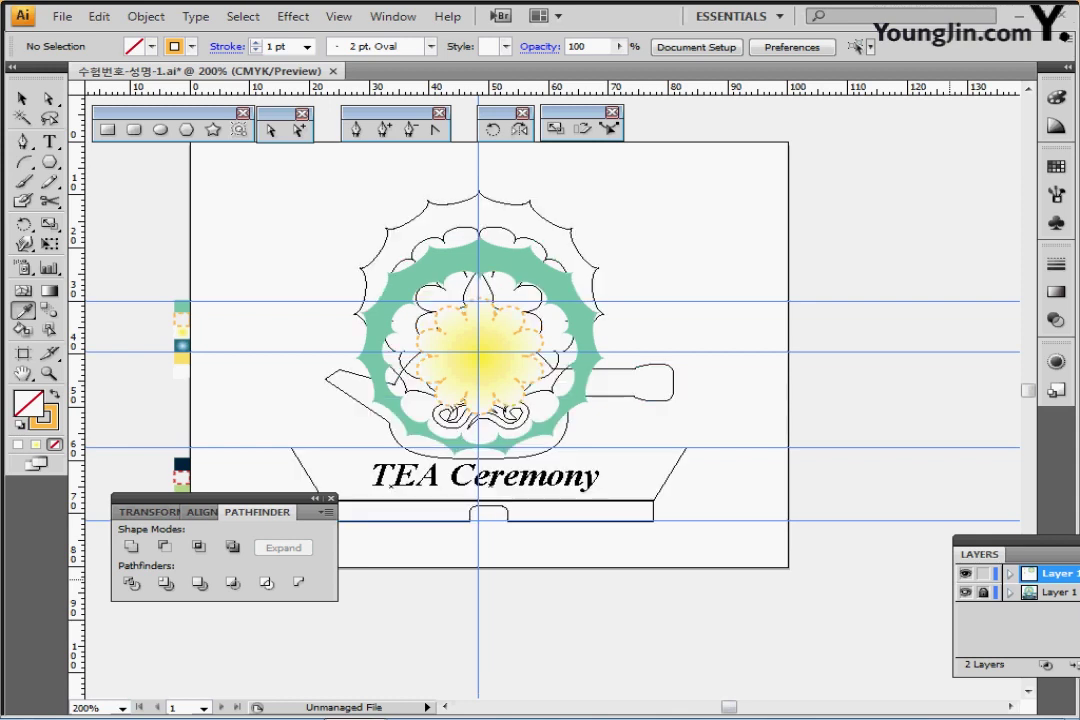
key("ctrl+a")
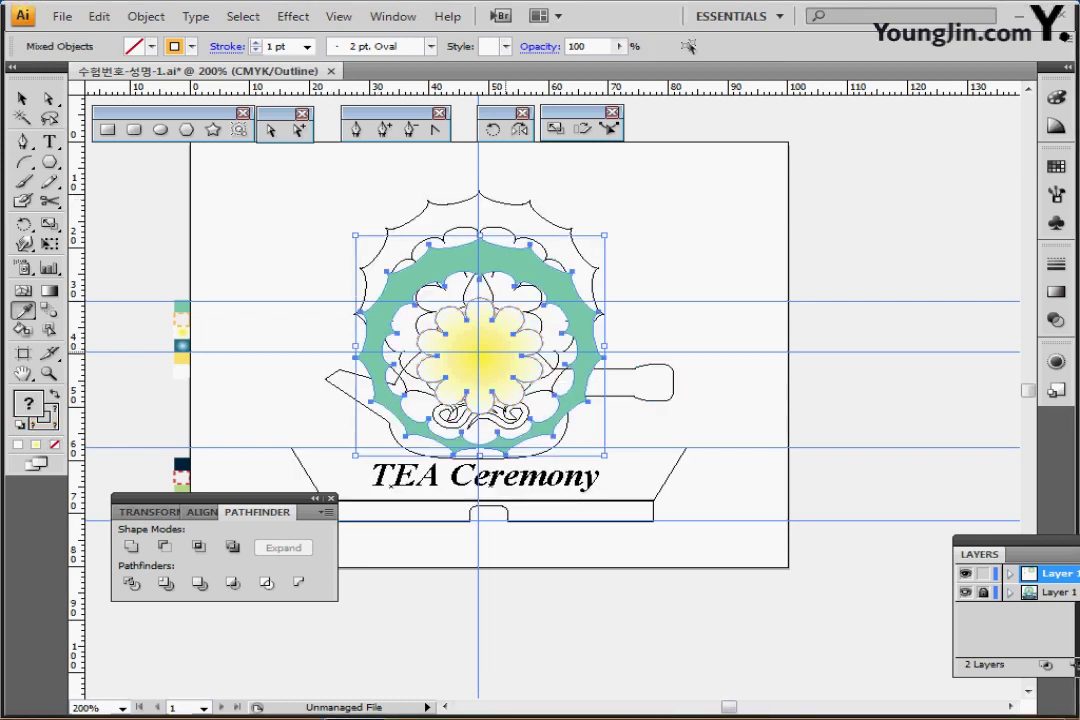
left_click_drag(479, 315, 479, 313)
left_click(866, 391, "ctrl")
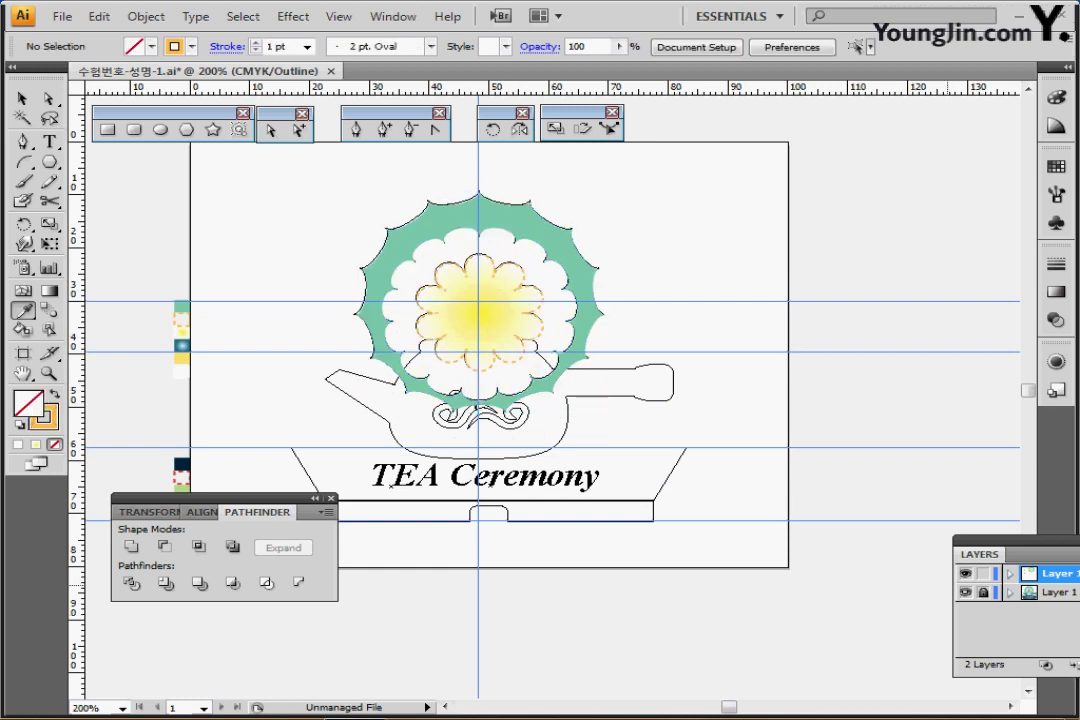
- Check the badge against the sketch up close and hide the locked sketch layer
left_click(503, 398, "ctrl")
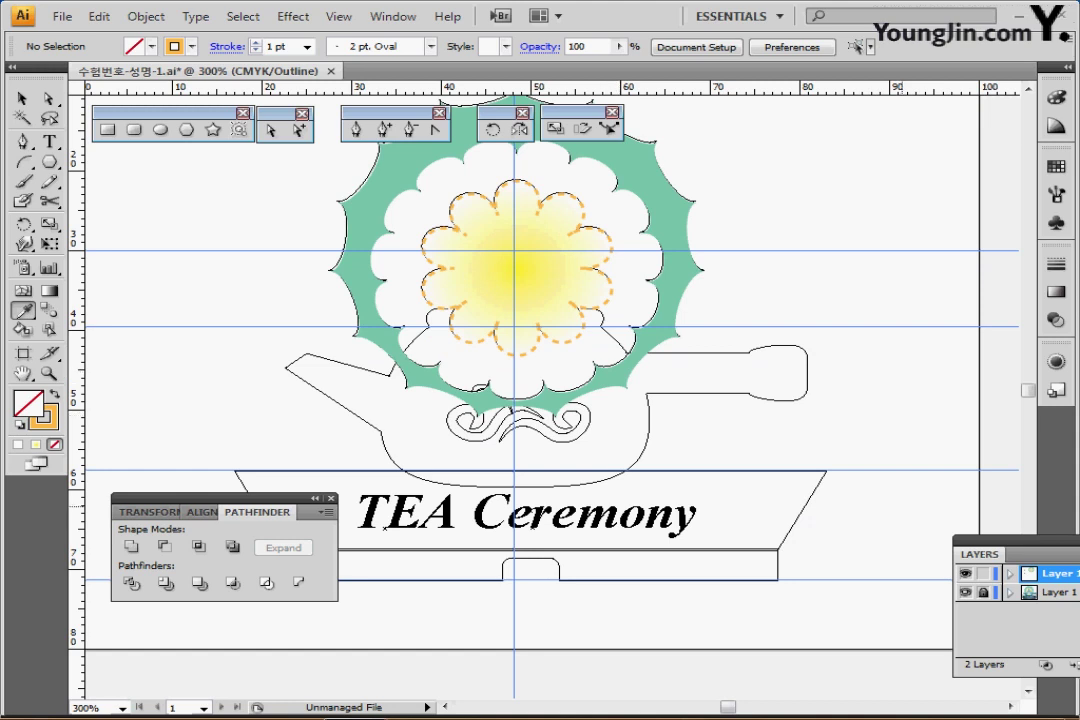
left_click(965, 574)
left_click(965, 574)
left_click(965, 592)
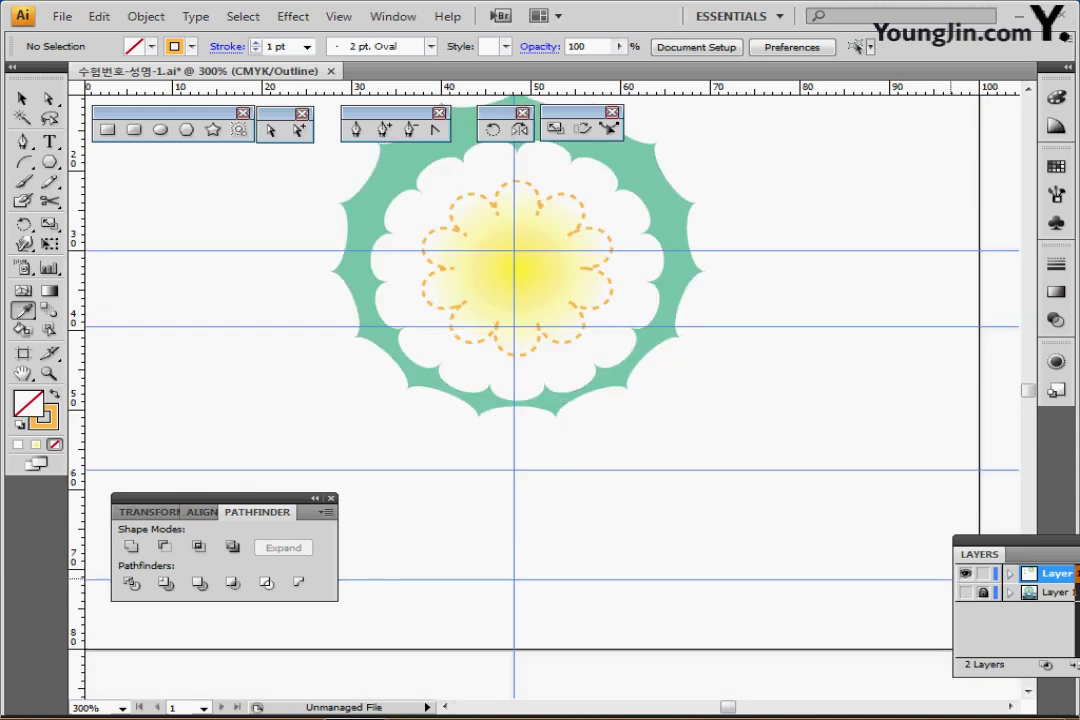
- Draw a 30 mm by 30 mm circle with the default white fill and black stroke, placed below and right of the badge
left_click(663, 416, "ctrl+alt")
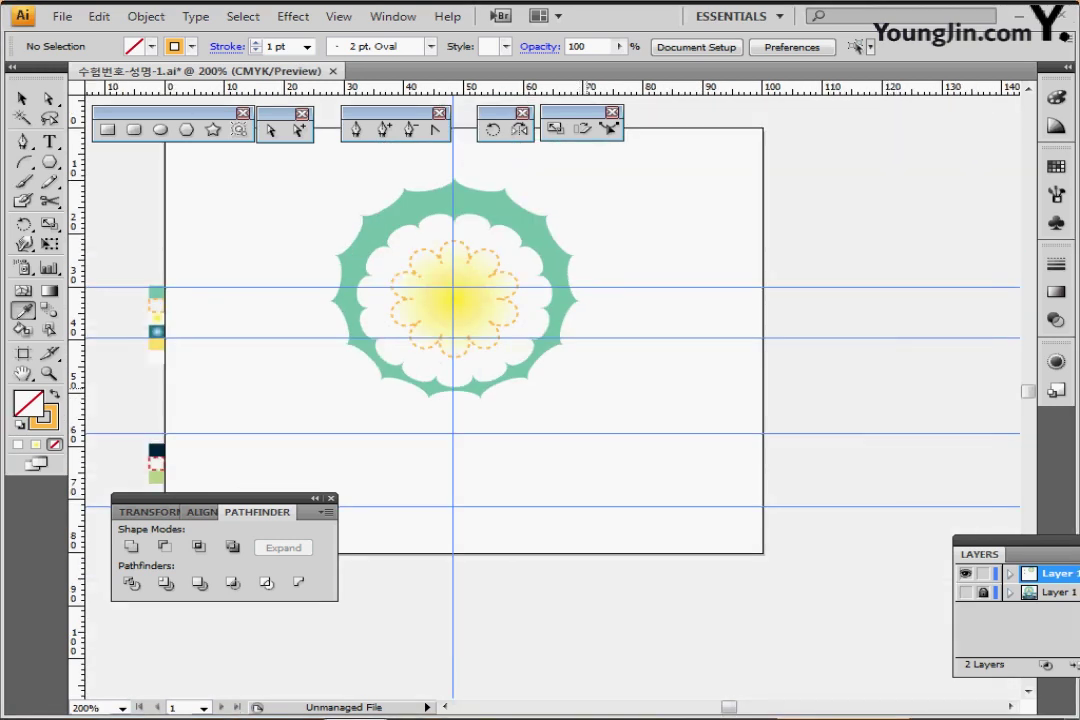
left_click(586, 385, "ctrl")
left_click(160, 130)
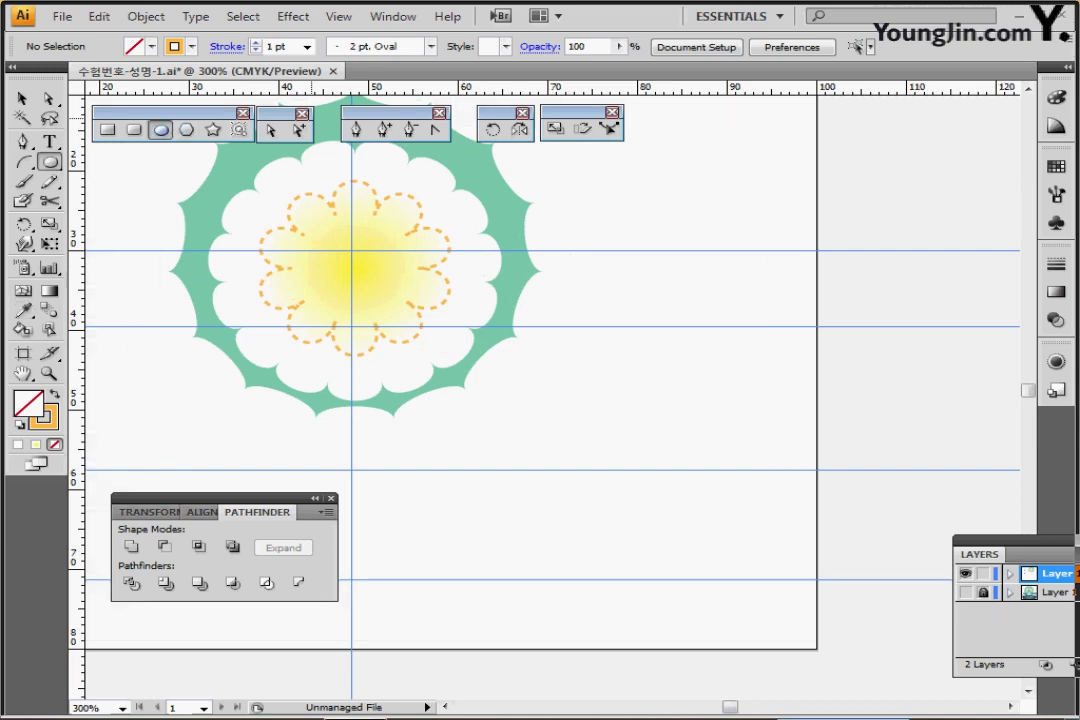
key("d")
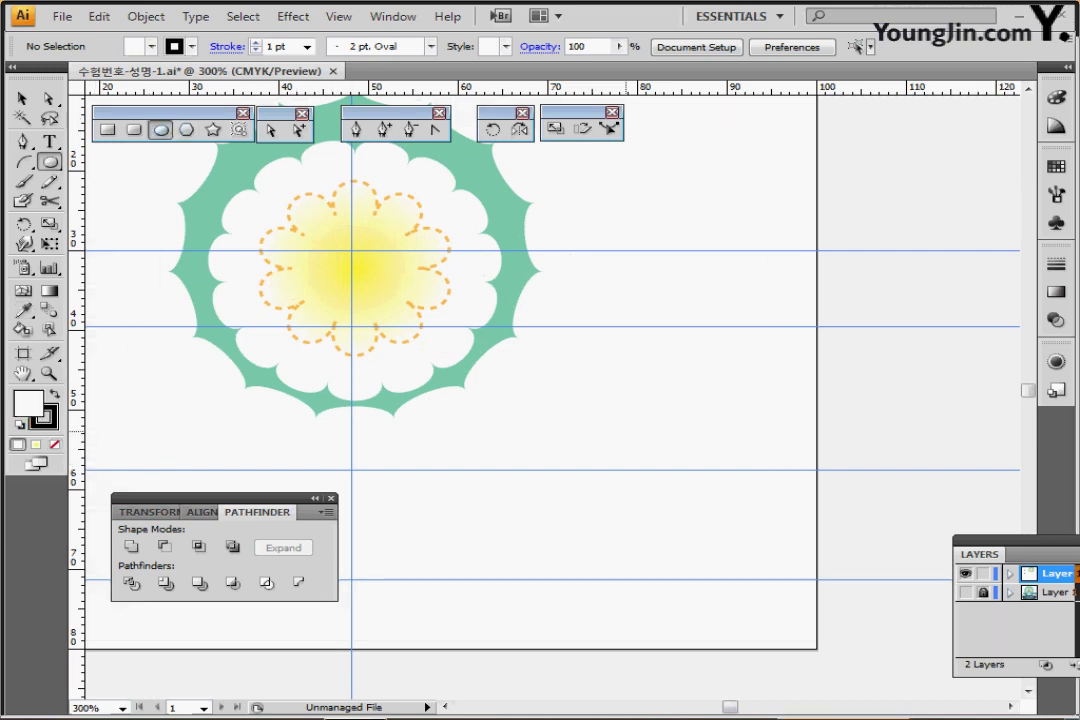
left_click(628, 417)
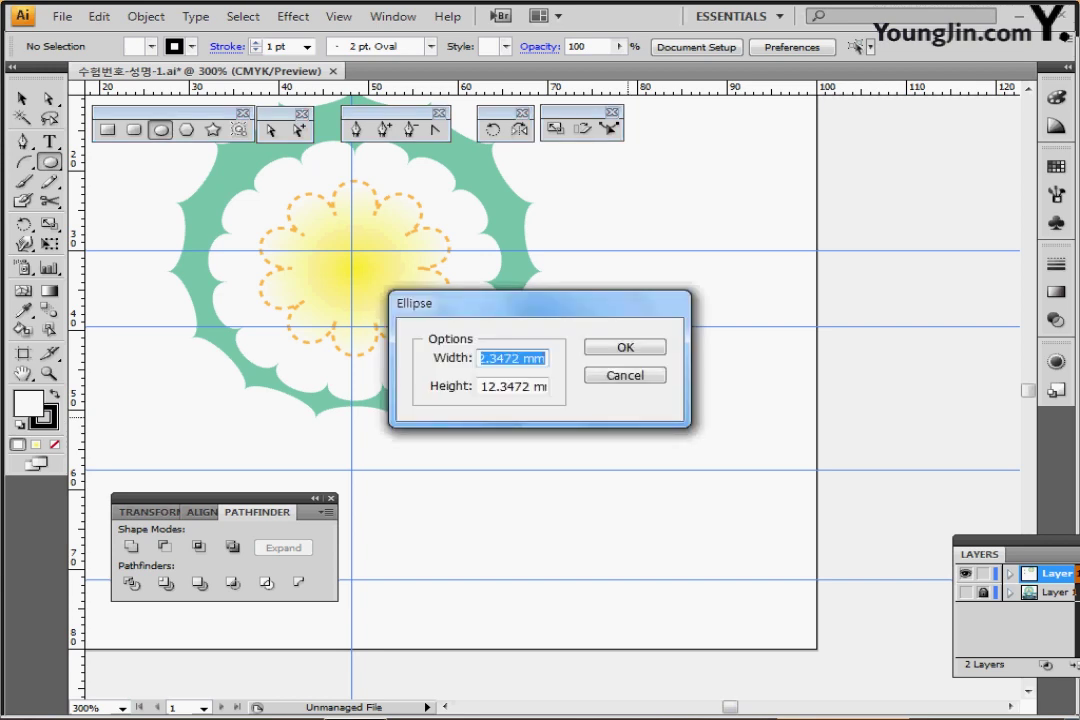
left_click_drag(540, 303, 530, 401)
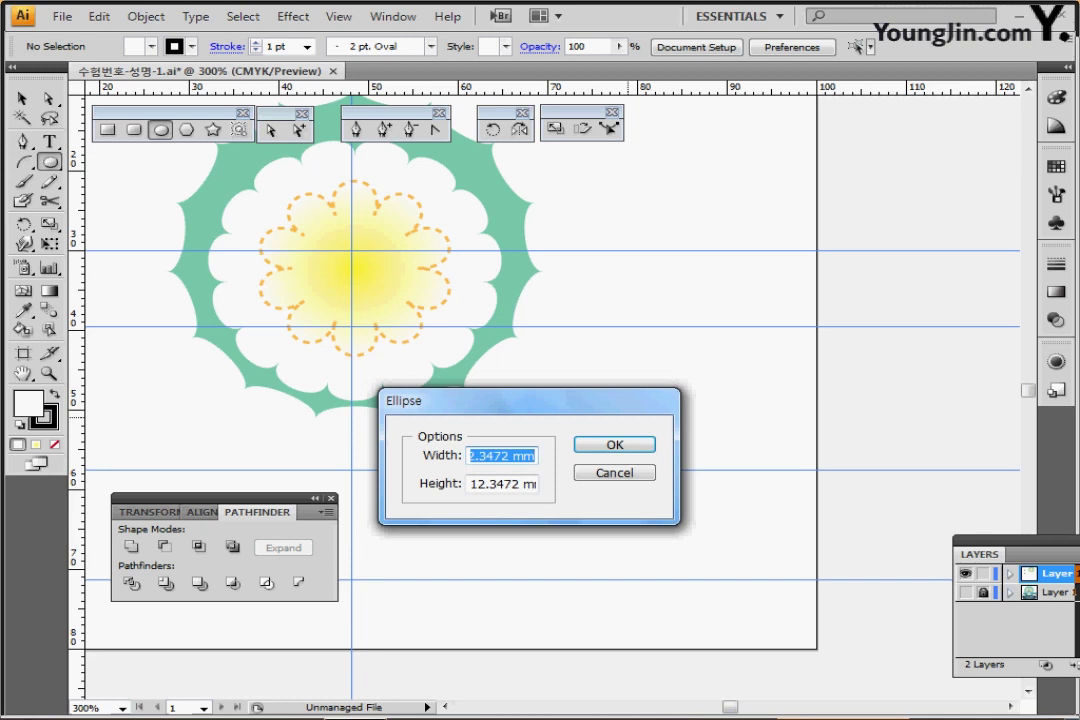
type("30")
key("Tab")
type("30")
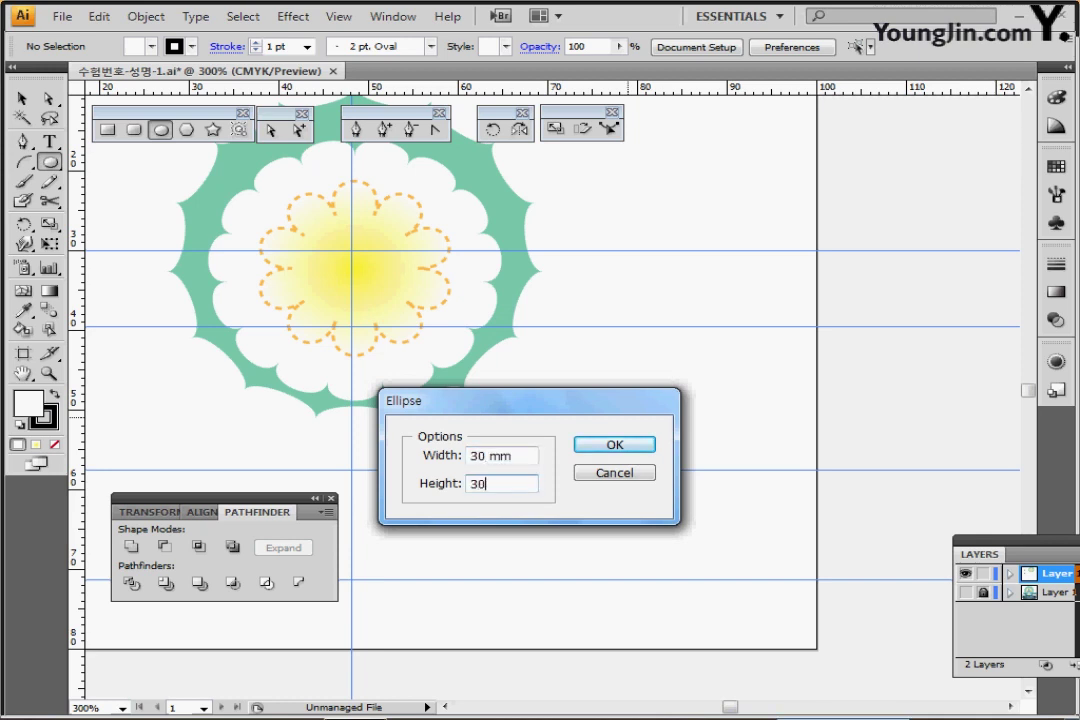
key("Return")
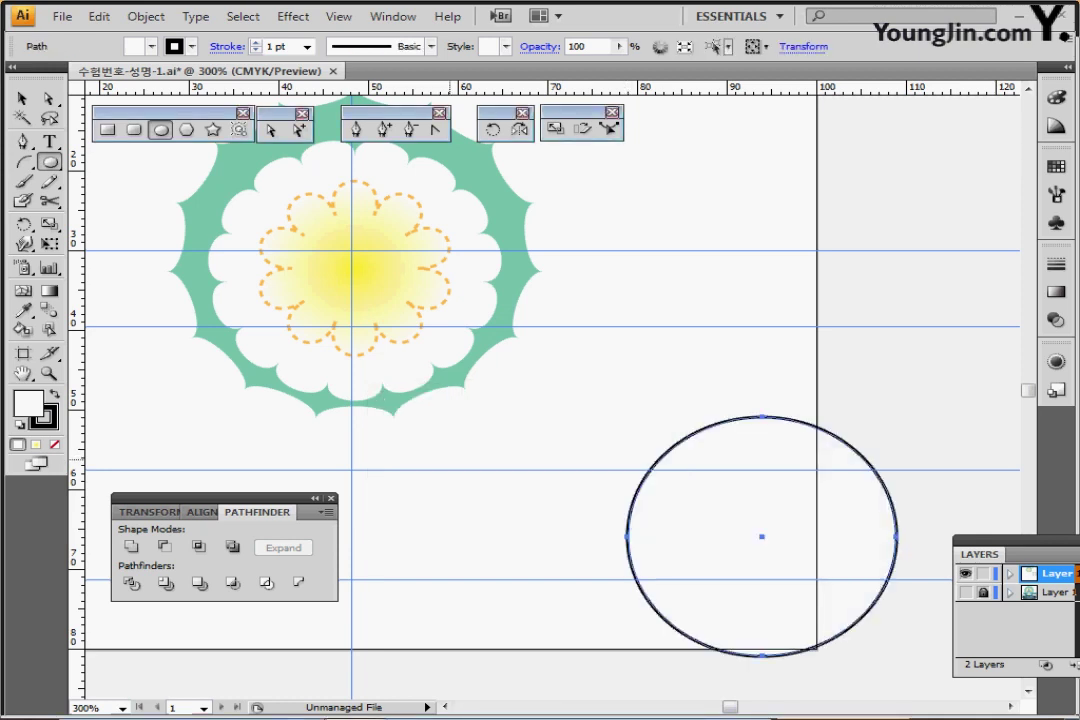
left_click_drag(762, 536, 639, 484)
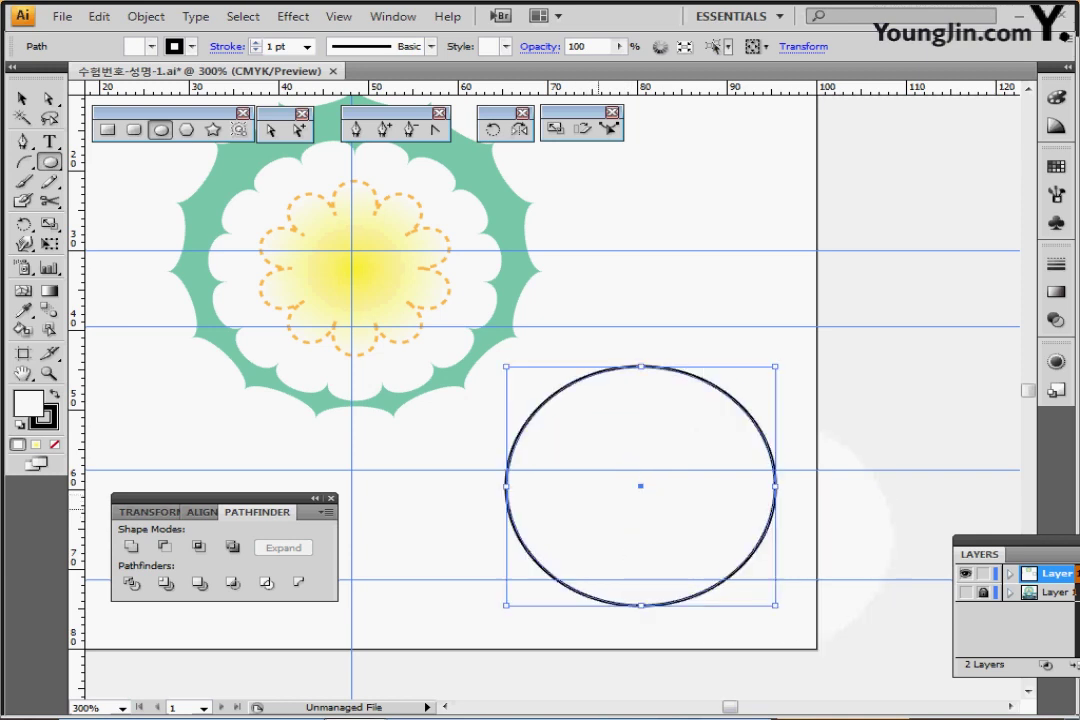
- Add a 15 mm by 15 mm circle and place it overlapping the upper edge of the 30 mm circle
left_click(640, 485, "alt")
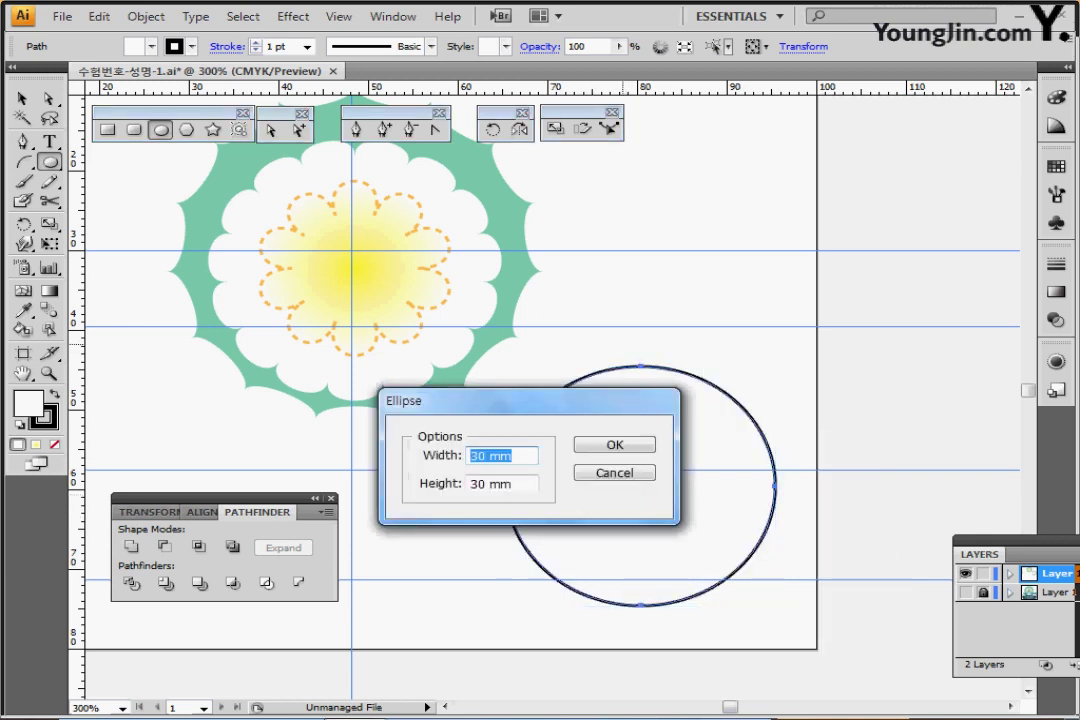
type("15")
key("Tab")
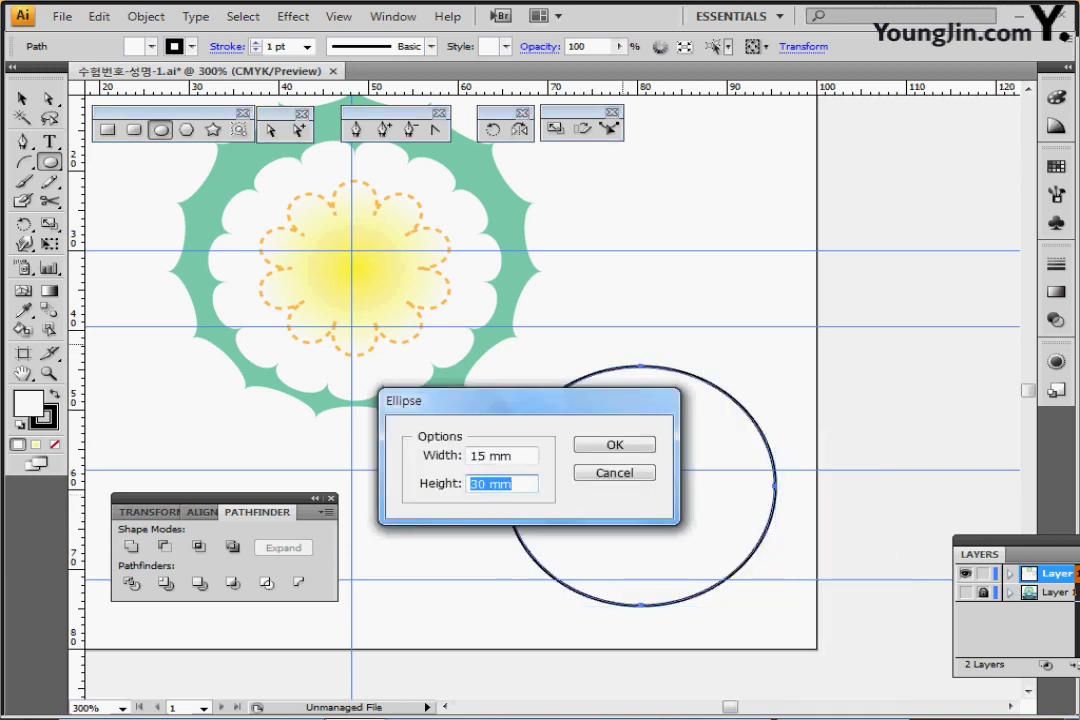
type("15")
key("Return")
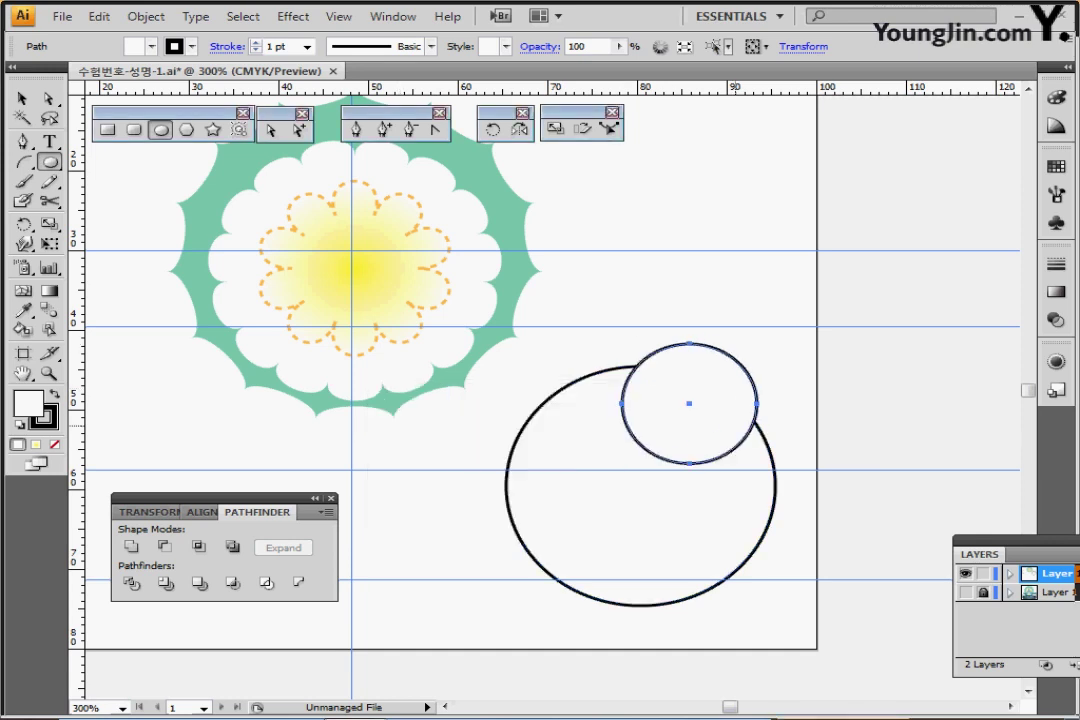
left_click_drag(688, 421, 647, 377)
- Add a 5 mm by 5 mm circle at the top of the 15 mm circle
left_click(636, 291)
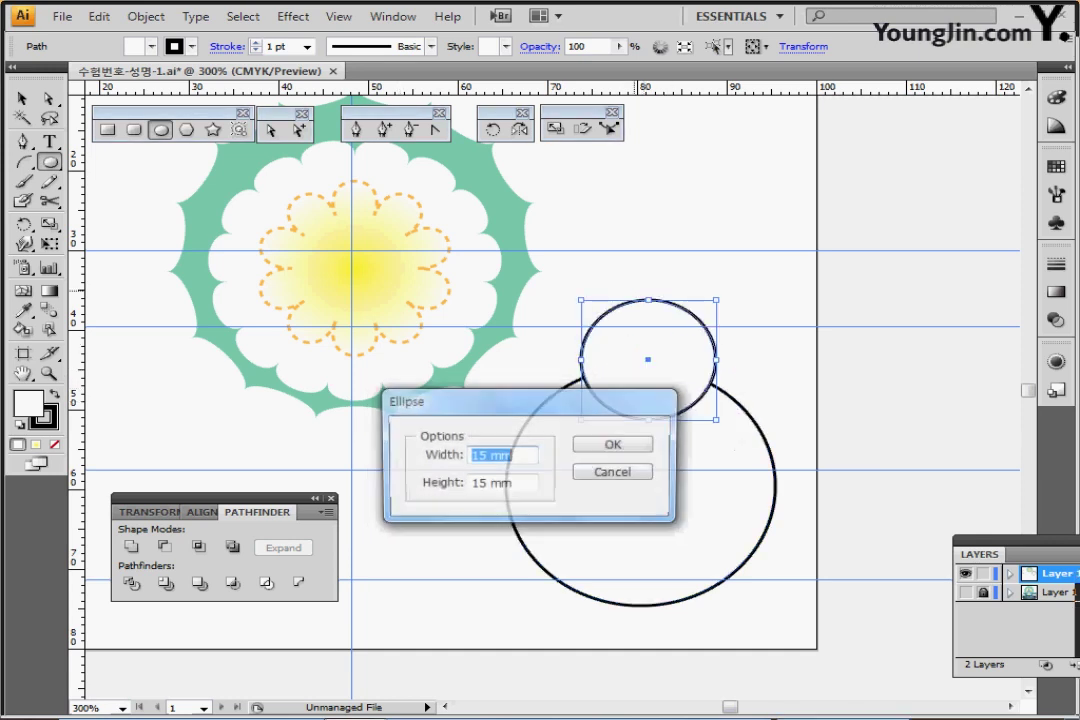
type("5")
key("Tab")
type("5")
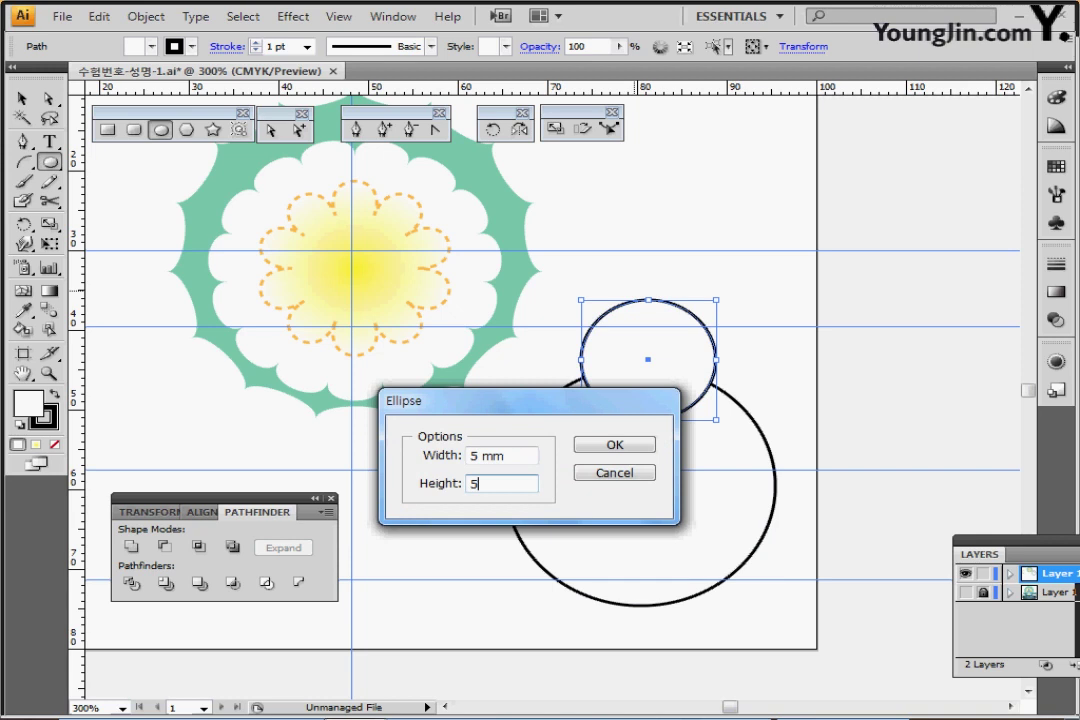
key("Return")
- Align the three stacked circles on their horizontal centres
left_click_drag(617, 253, 641, 385)
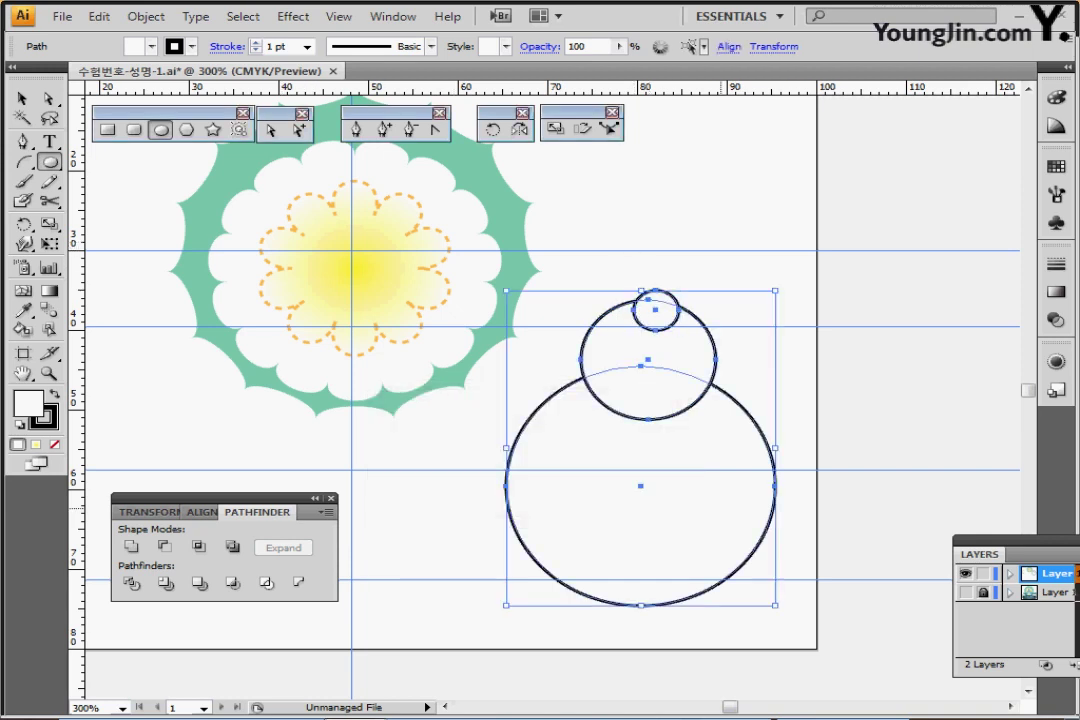
left_click(202, 511)
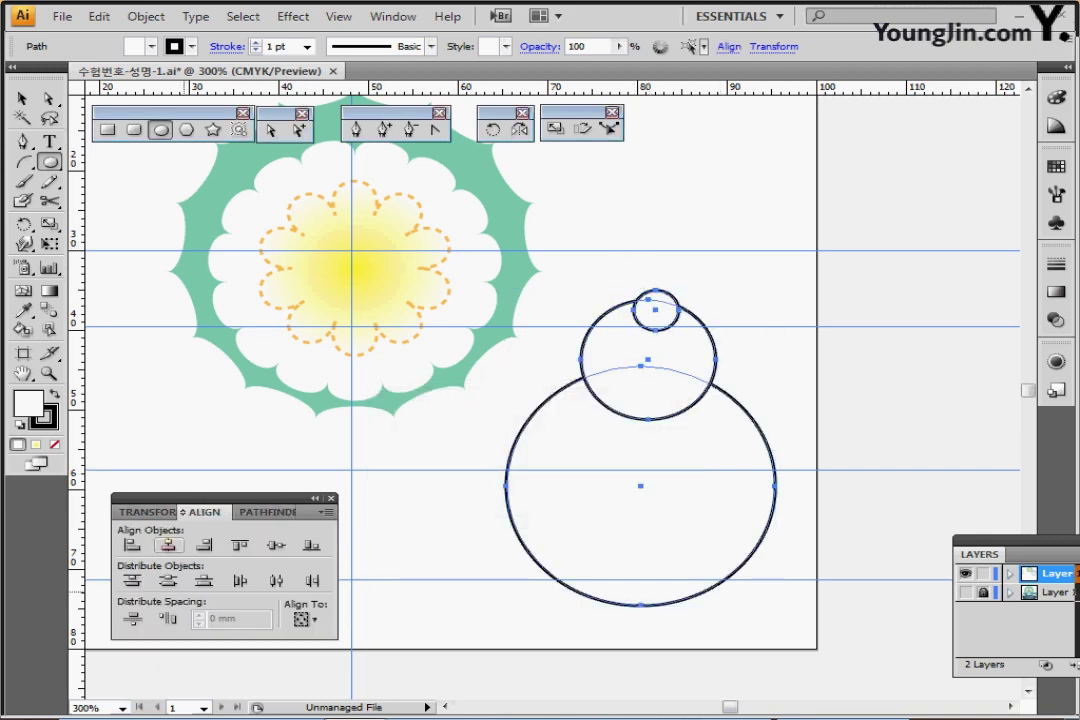
left_click(168, 545)
left_click(600, 267, "ctrl")
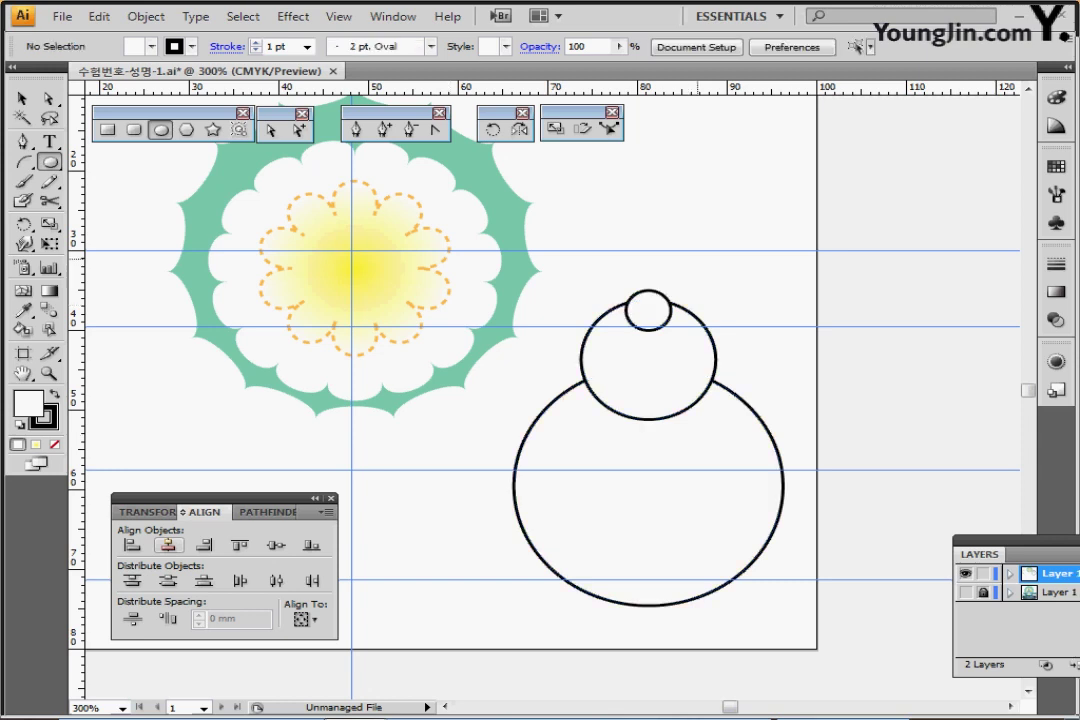
- Move the 5 mm circle slightly up and the 15 mm circle slightly down, and select all three circles
left_click_drag(652, 312, 648, 293)
left_click_drag(731, 259, 578, 546)
left_click(565, 372, "ctrl")
left_click_drag(572, 258, 668, 350)
left_click_drag(708, 268, 627, 474)
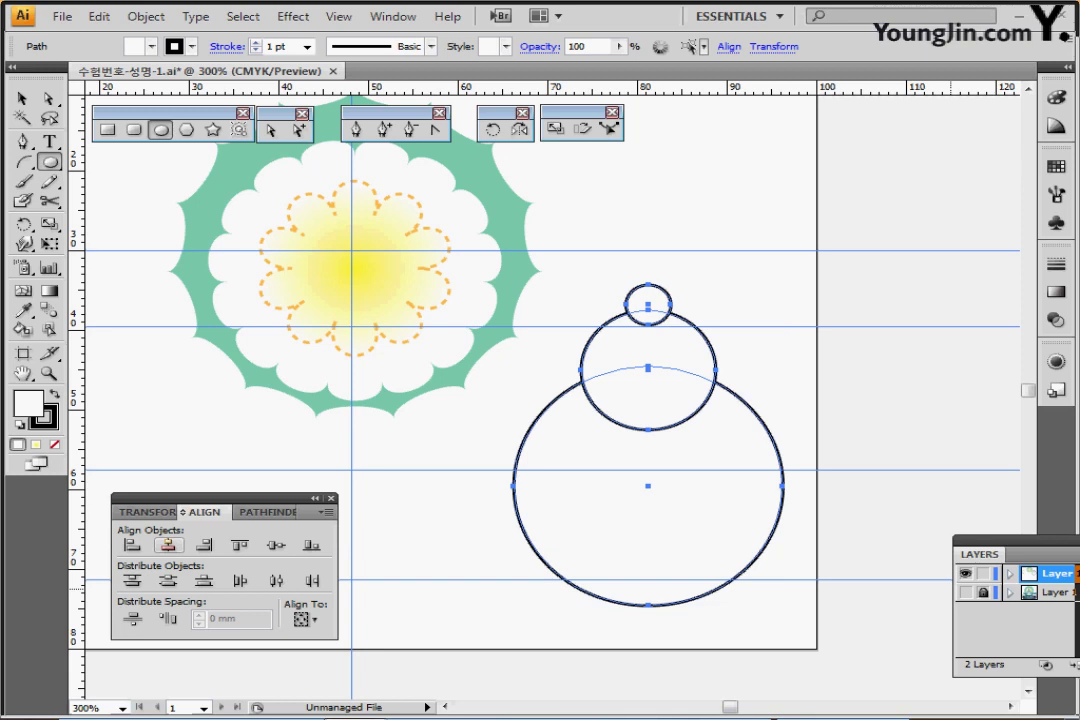
- Show the locked sketch layer and switch the artwork to outline view
left_click(965, 592)
left_click(965, 592, "ctrl")
key("ctrl+y")
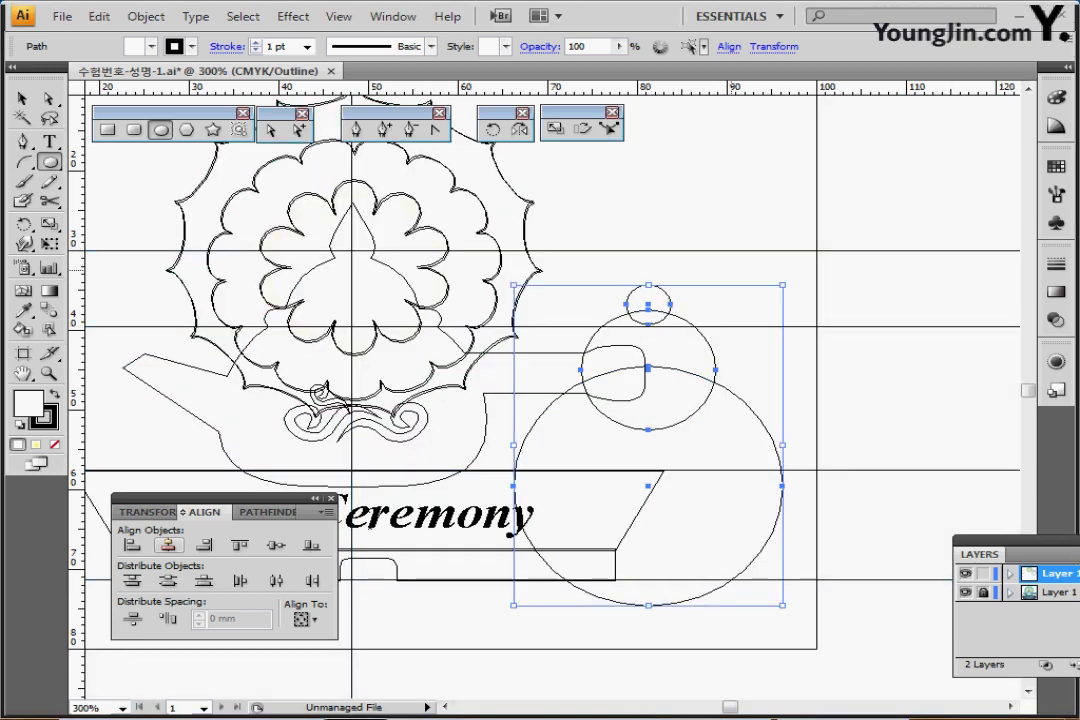
- Move the three stacked circles onto the teapot sketch, centred on the vertical guide to match its body, lid and knob
left_click_drag(517, 145, 332, 202)
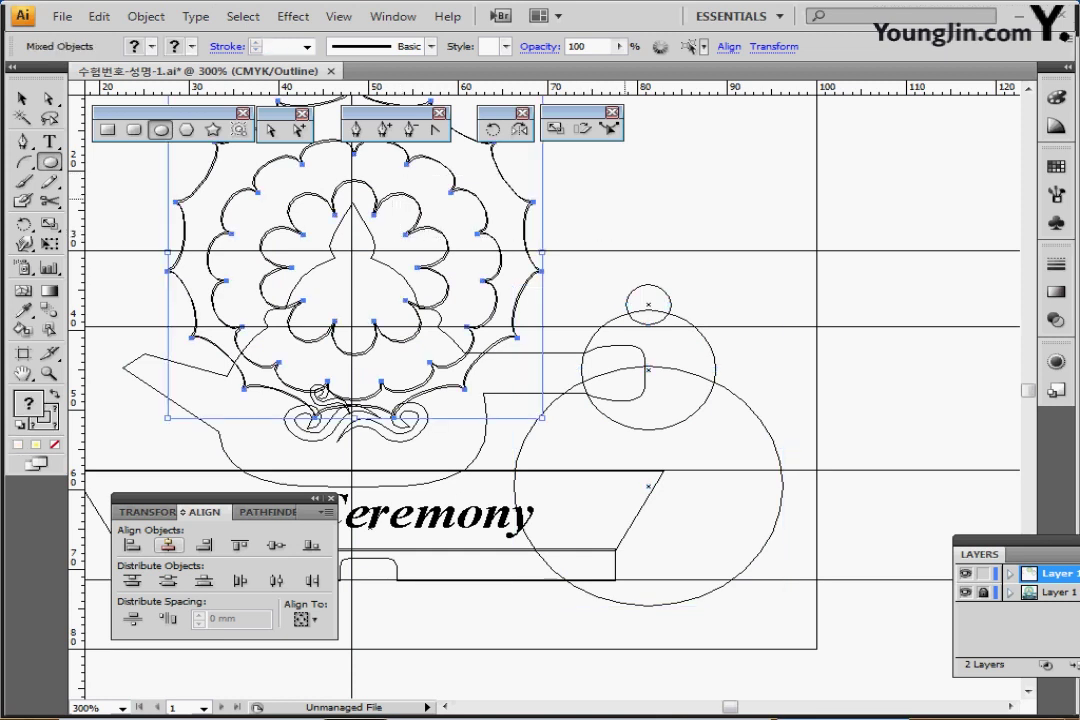
left_click(629, 200, "ctrl")
left_click_drag(628, 239, 741, 442)
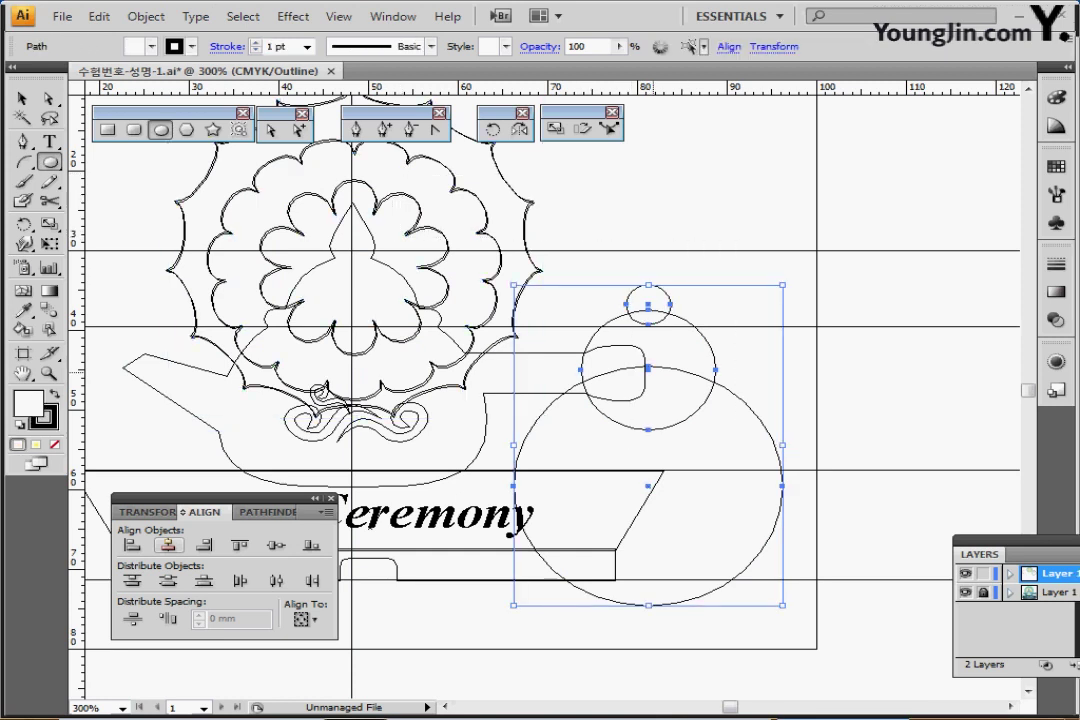
left_click_drag(650, 369, 419, 307)
key("ctrl+equal")
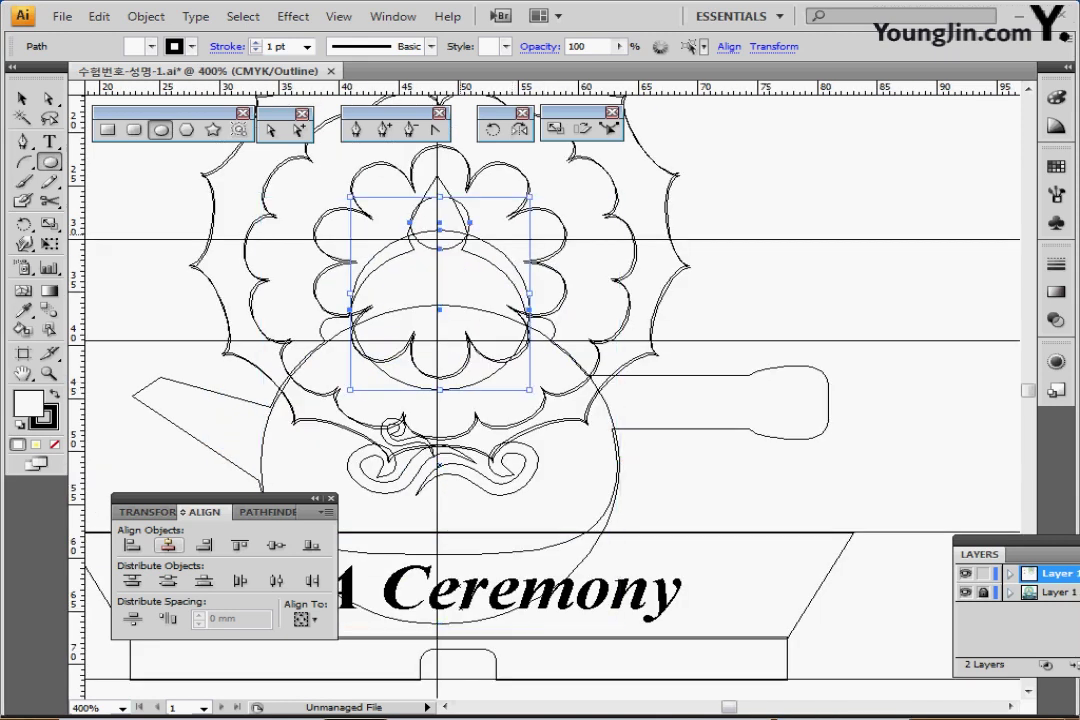
- Lower the knob and lid circles to match the sketched knob, and shift all three circles slightly so they centre on the vertical guide
left_click_drag(469, 223, 469, 237)
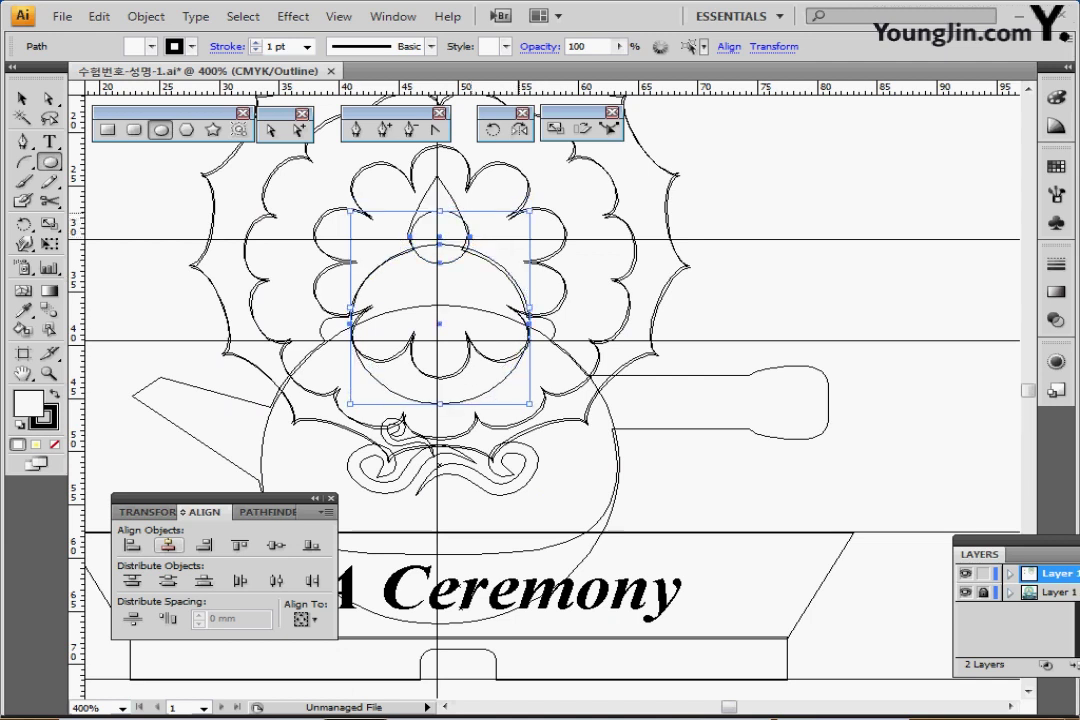
left_click(518, 199, "ctrl")
left_click_drag(533, 196, 364, 388)
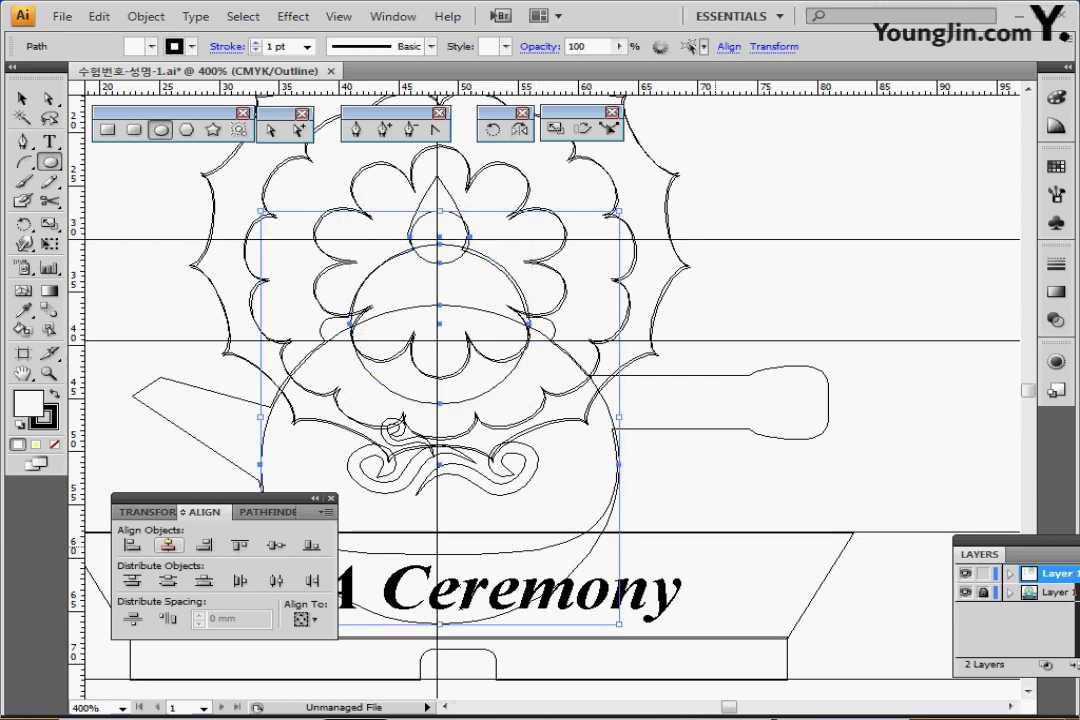
left_click(545, 204, "ctrl")
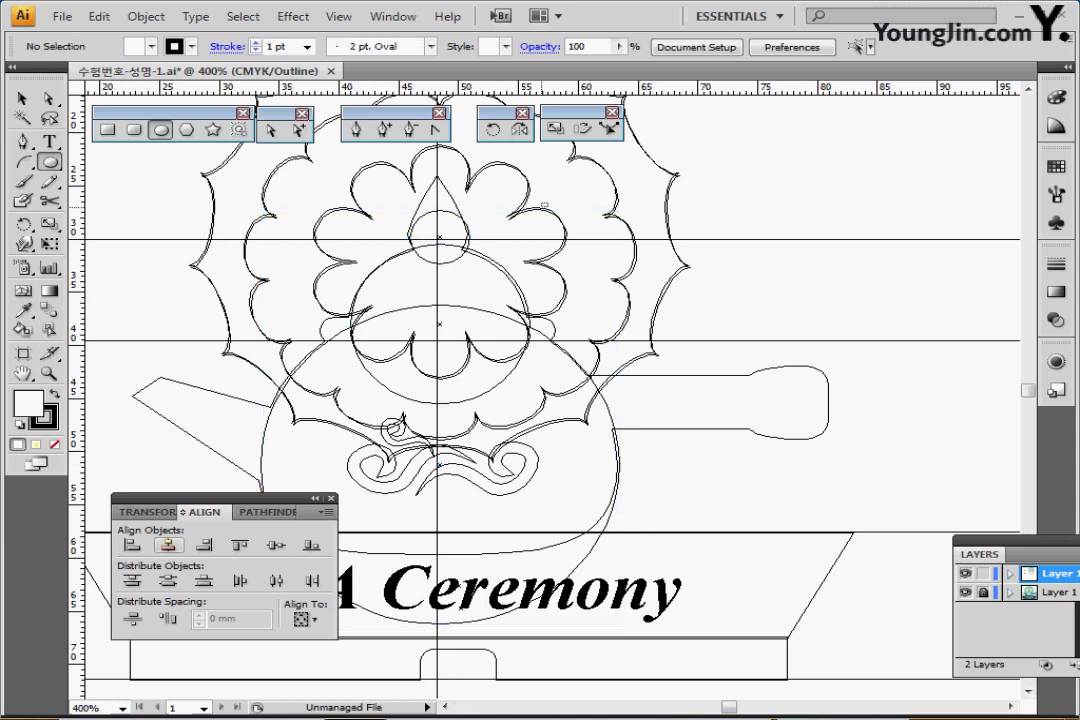
left_click_drag(545, 204, 364, 388)
left_click_drag(607, 408, 604, 407)
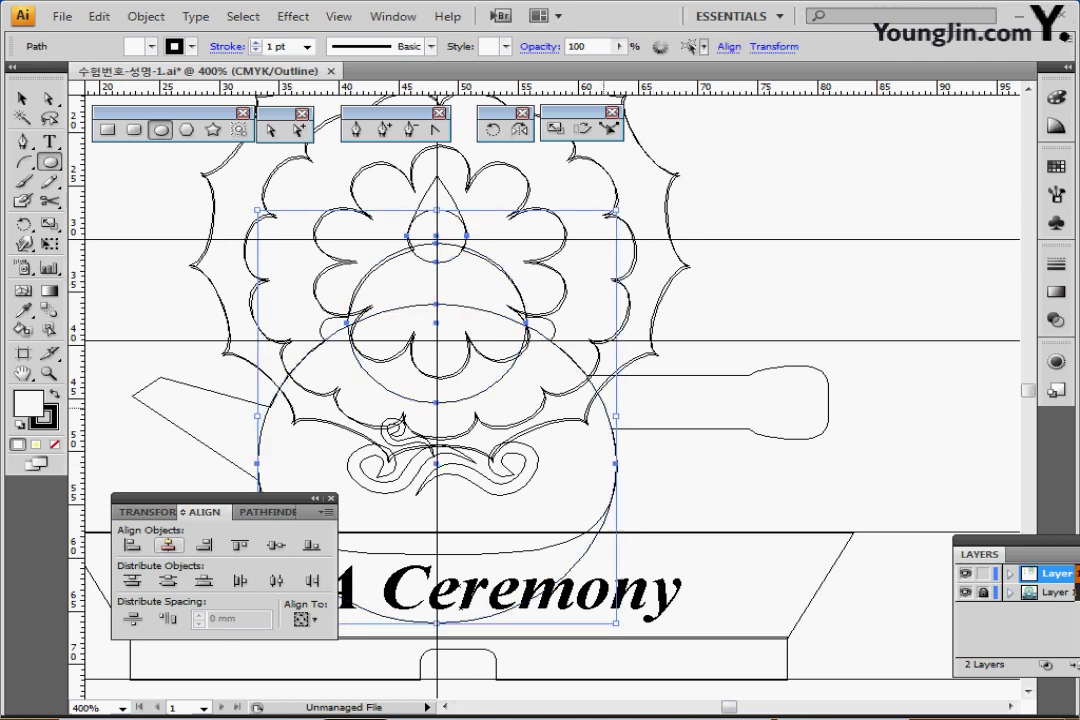
- Hide the sketch layer and switch the artwork back to preview view
key("ctrl+shift+b")
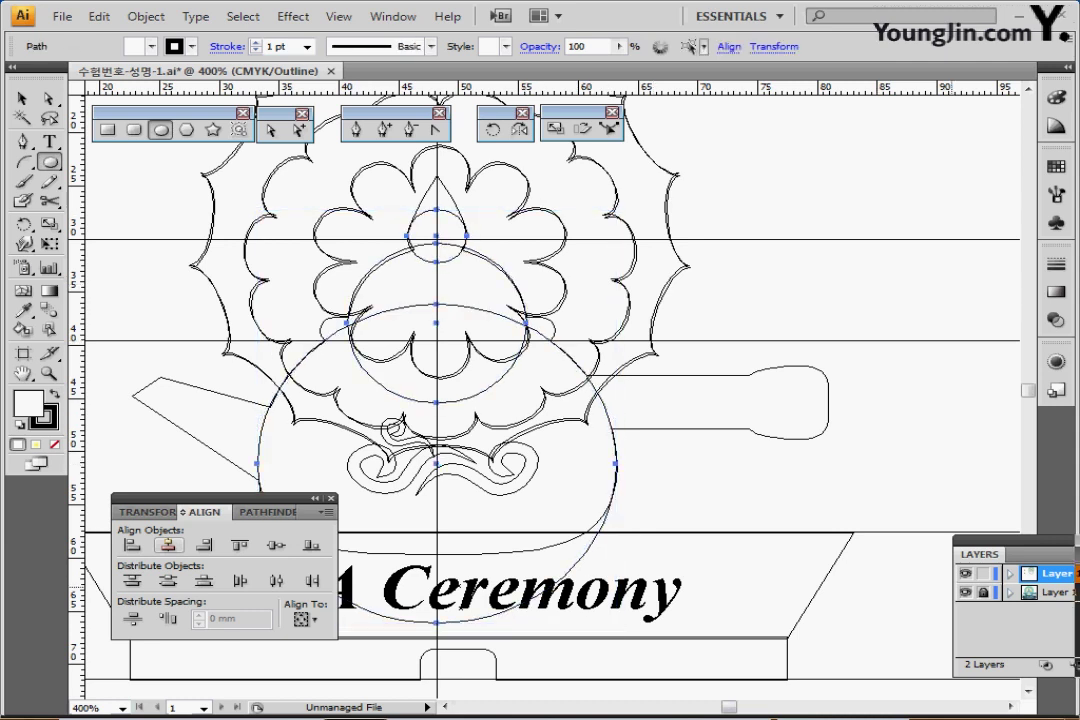
left_click(965, 592)
key("ctrl+y")
key("ctrl+shift+b")
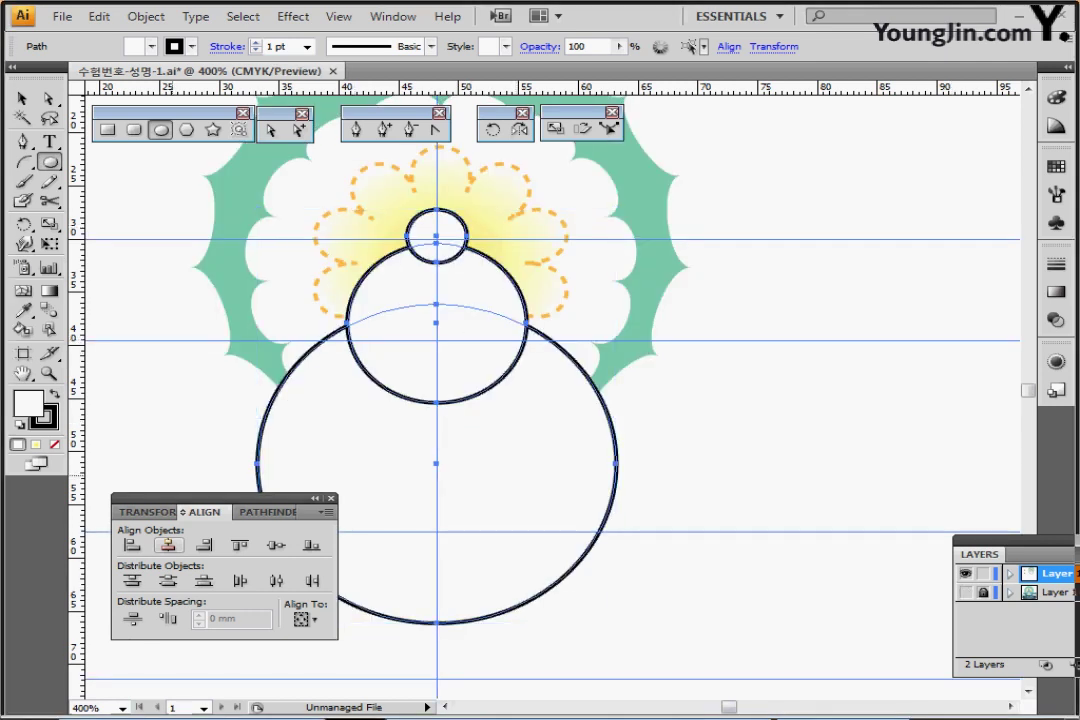
key("ctrl+shift+b")
- Draw a rounded rectangle about 20 mm wide and 3 mm high across the middle circle as the lid's rim
left_click(561, 390, "ctrl")
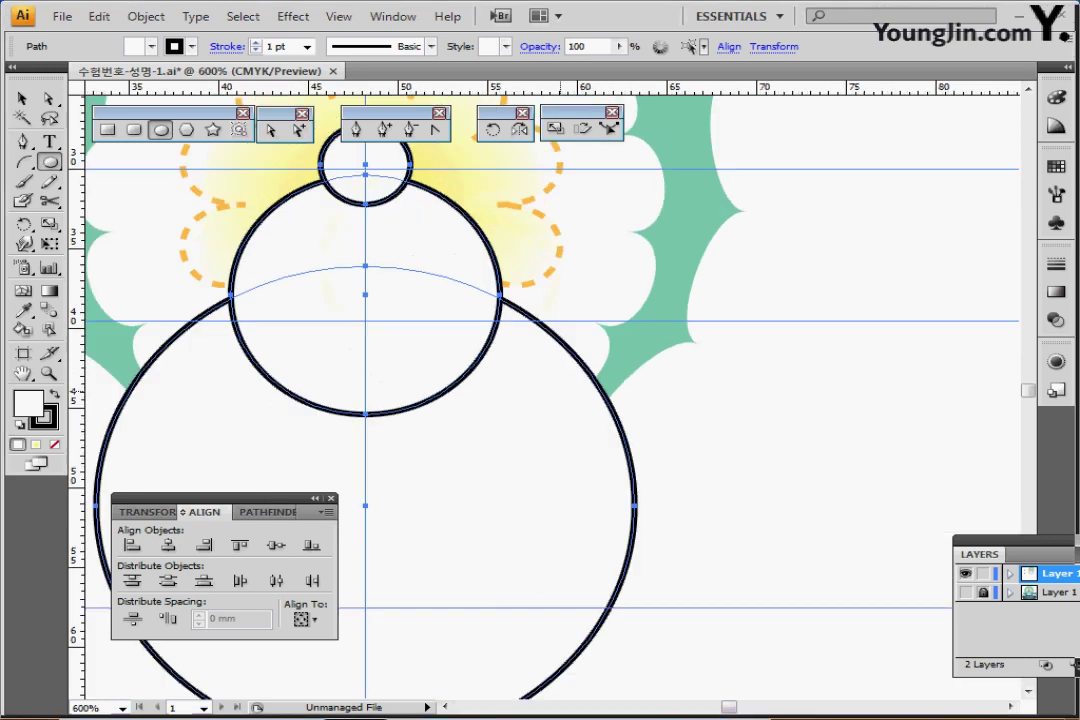
mouse_move(555, 387)
left_mouse_down()
mouse_move(620, 387)
mouse_move(628, 358)
left_mouse_up()
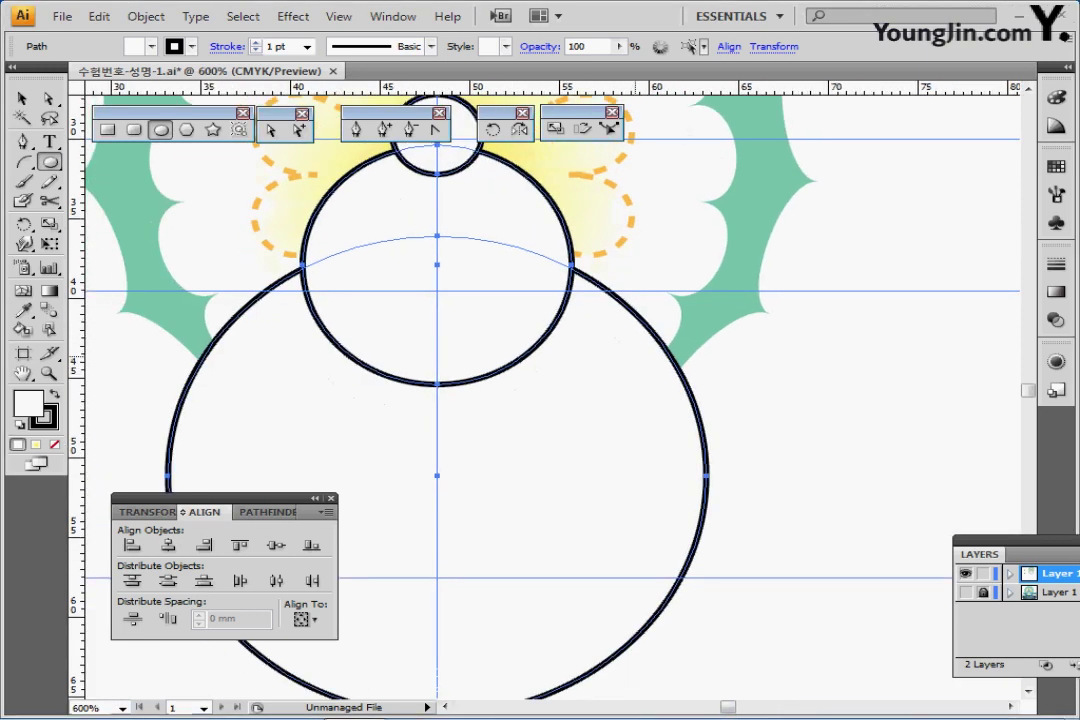
key("ctrl+minus")
key("ctrl+minus")
key("ctrl+minus")
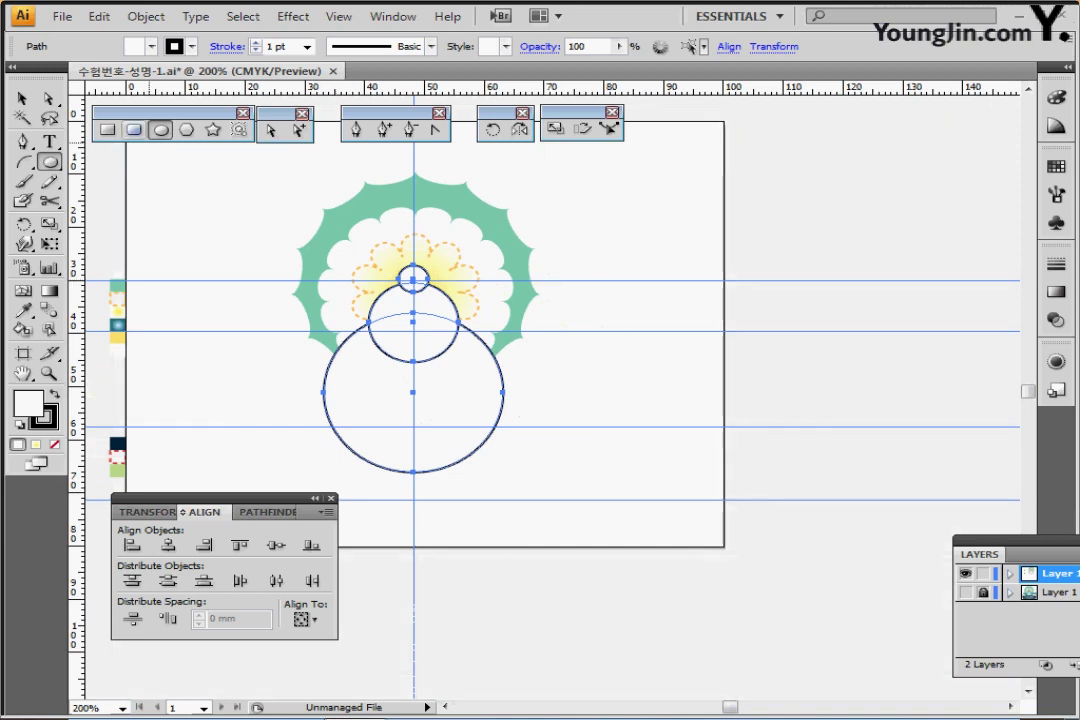
left_click(133, 129)
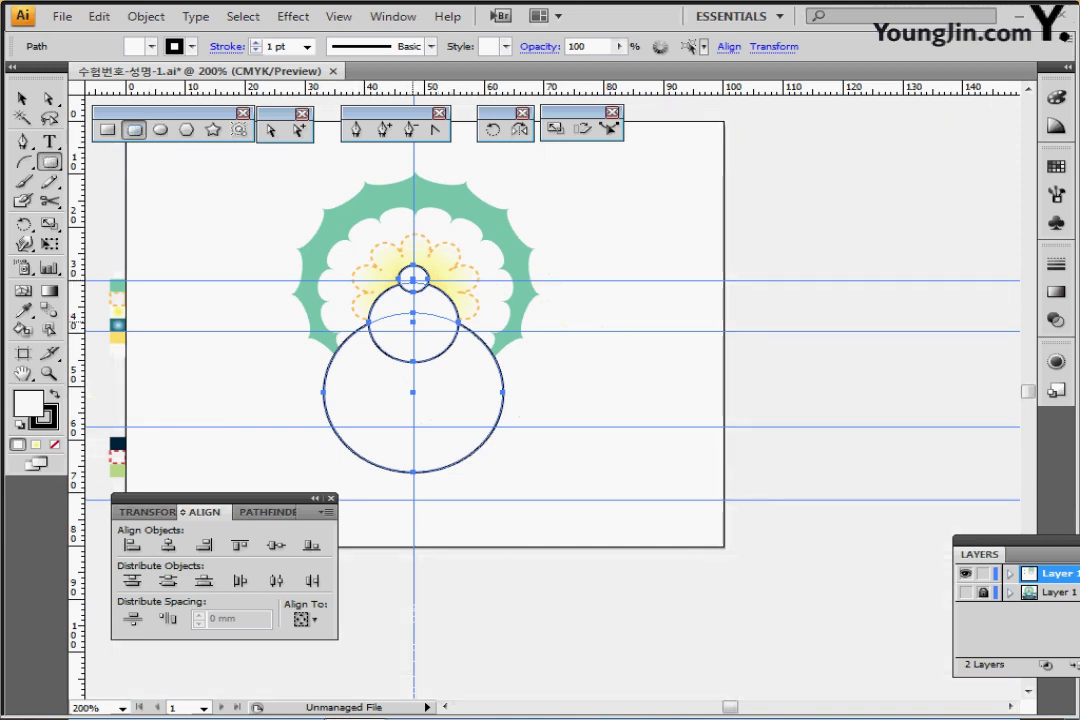
left_click_drag(412, 324, 473, 331)
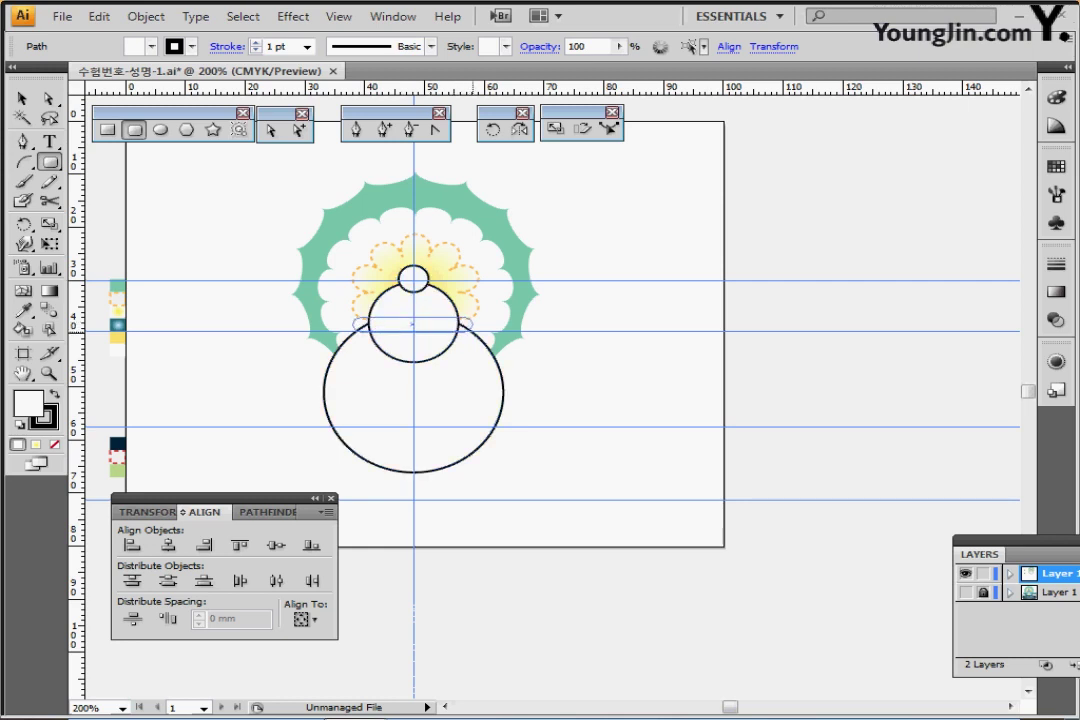
left_click_drag(473, 330, 473, 330)
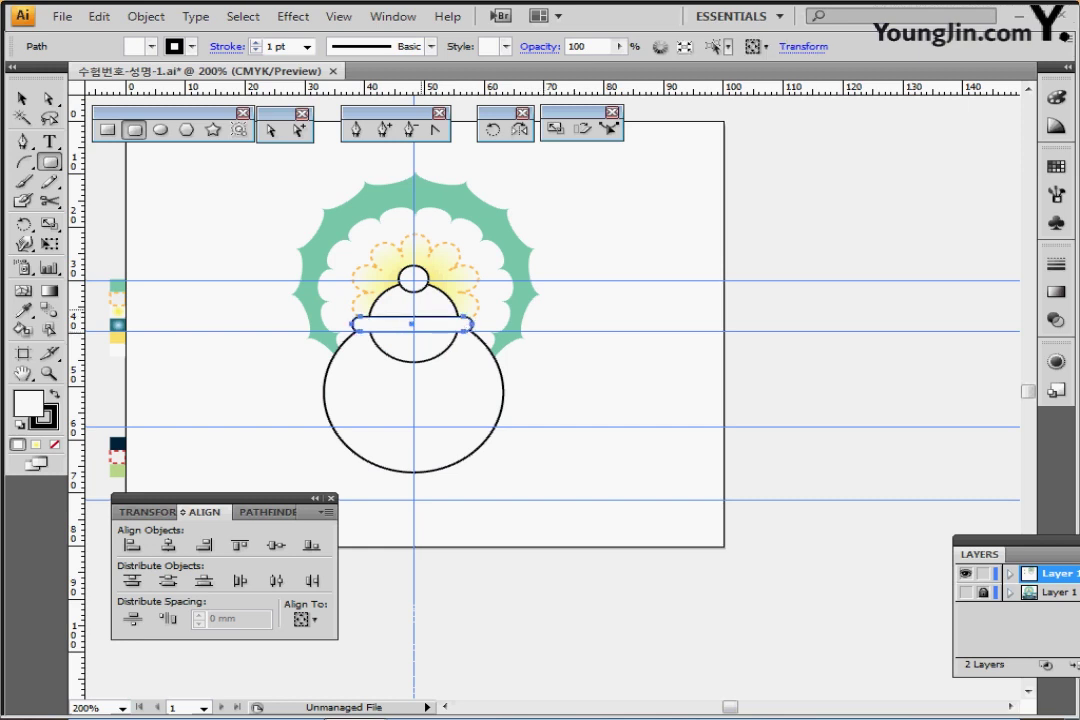
- Select the rounded rectangle together with the three circles and align them on their horizontal centres
left_click(415, 287, "ctrl+shift")
left_click_drag(446, 507, 388, 280)
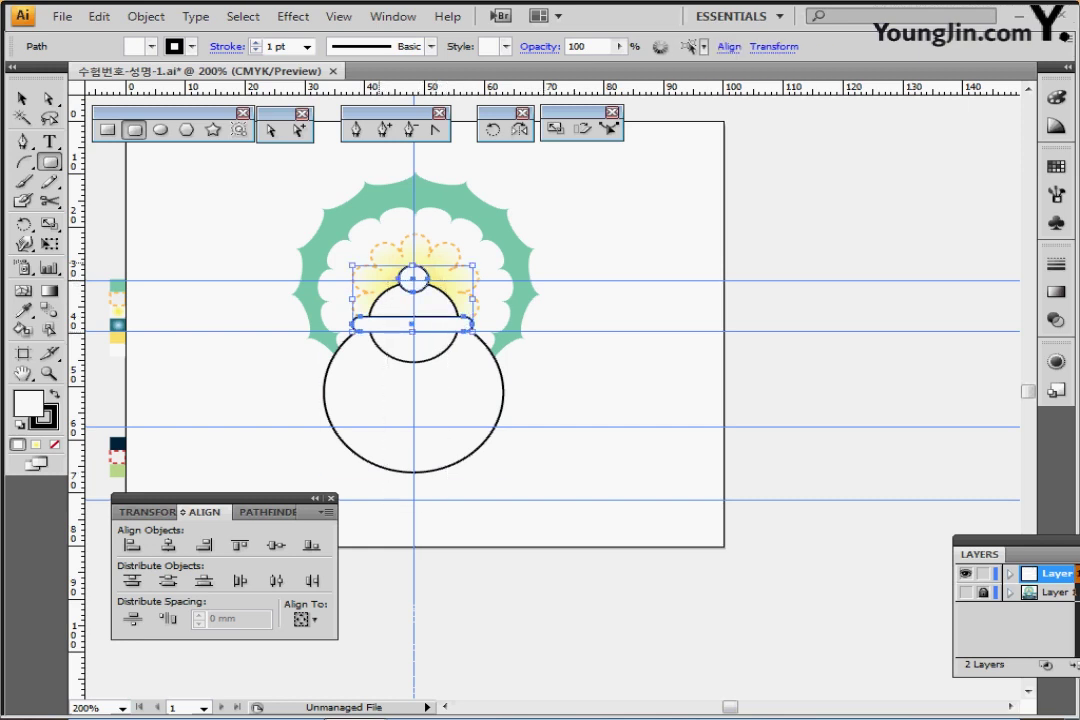
left_click_drag(446, 507, 446, 507)
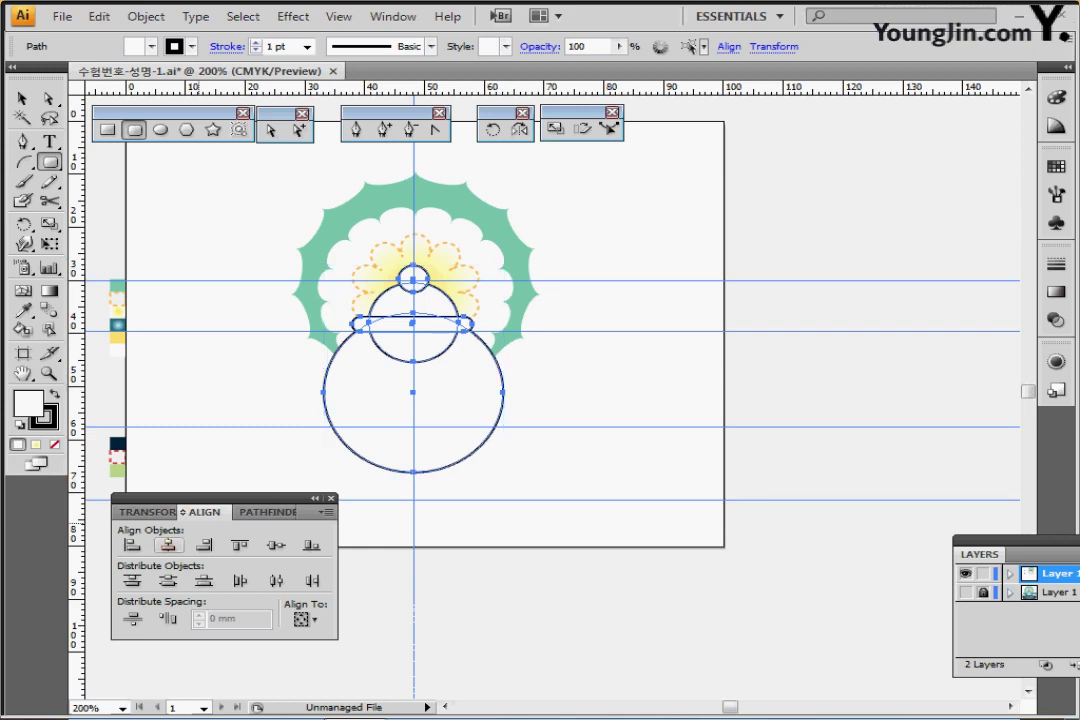
left_click(168, 545)
- Realign the three circles and rounded rectangle on their horizontal centres and unite them into one teapot outline
left_click(459, 372, "ctrl")
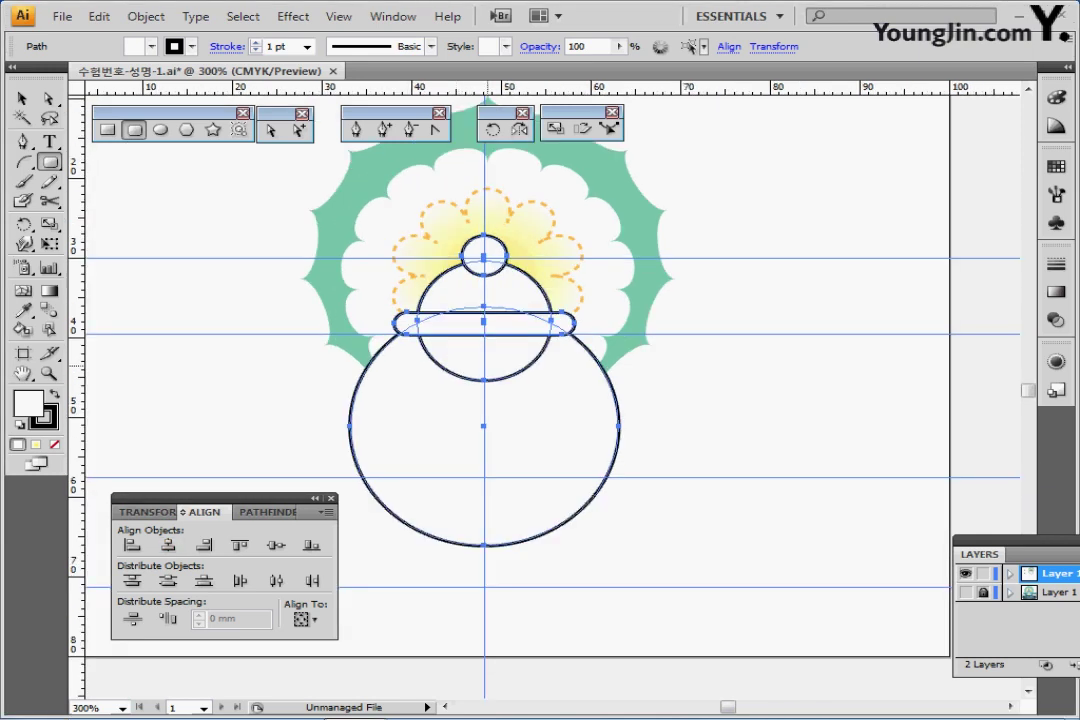
left_click_drag(459, 373, 427, 405)
left_click_drag(515, 432, 540, 424)
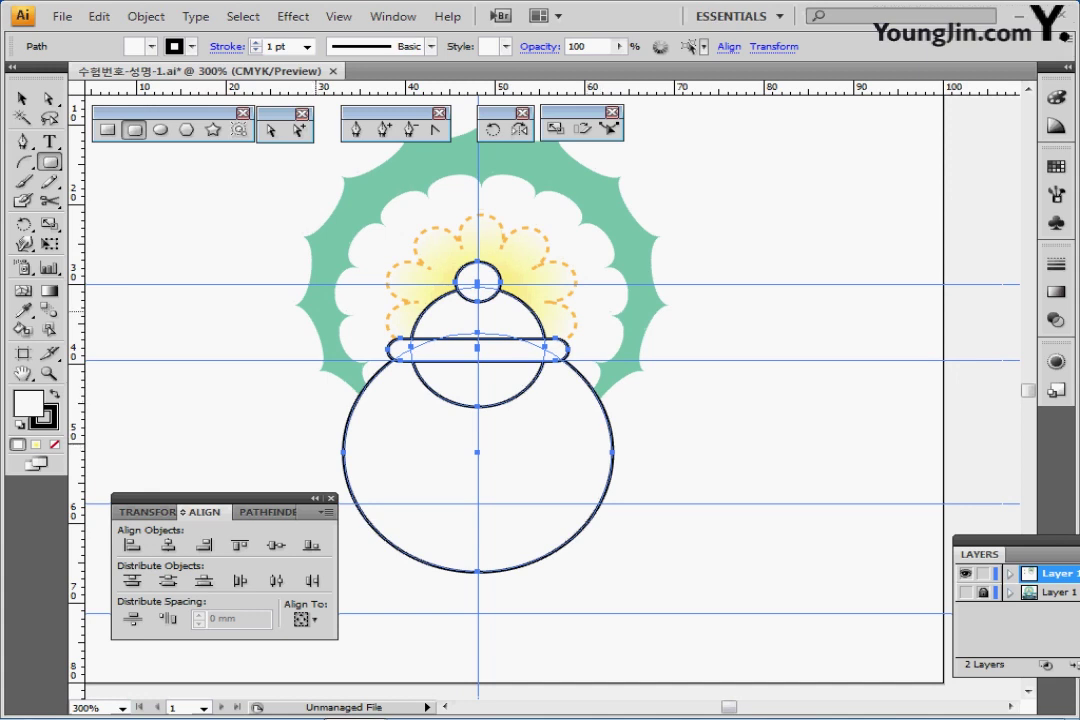
left_click_drag(343, 241, 492, 429)
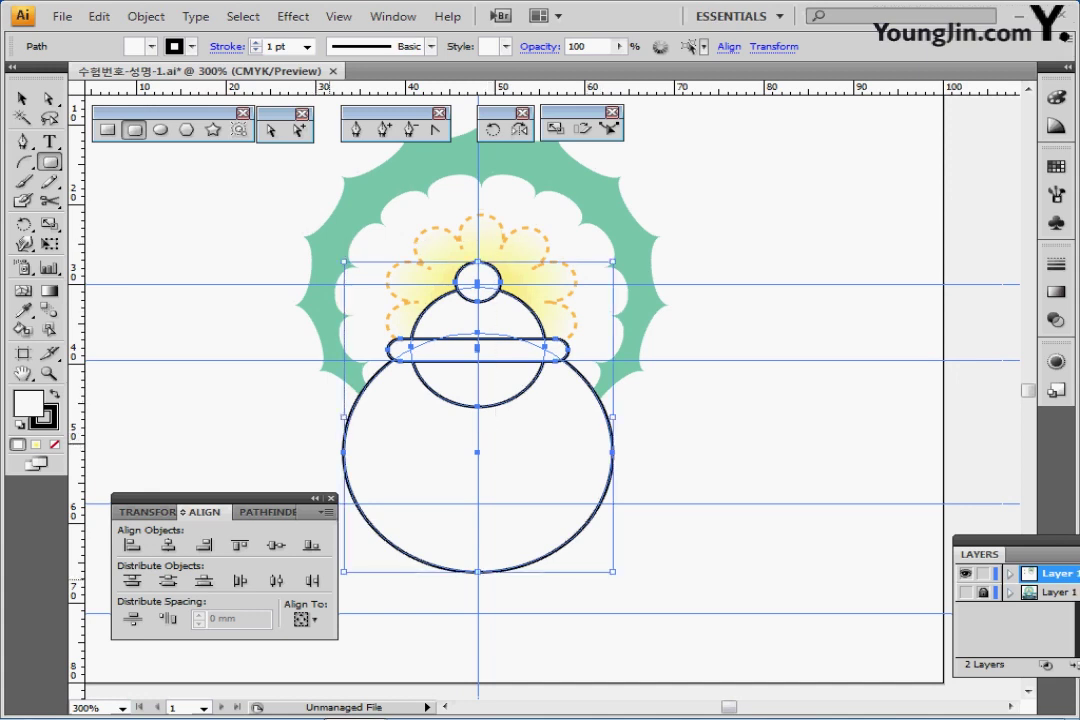
left_click(168, 545)
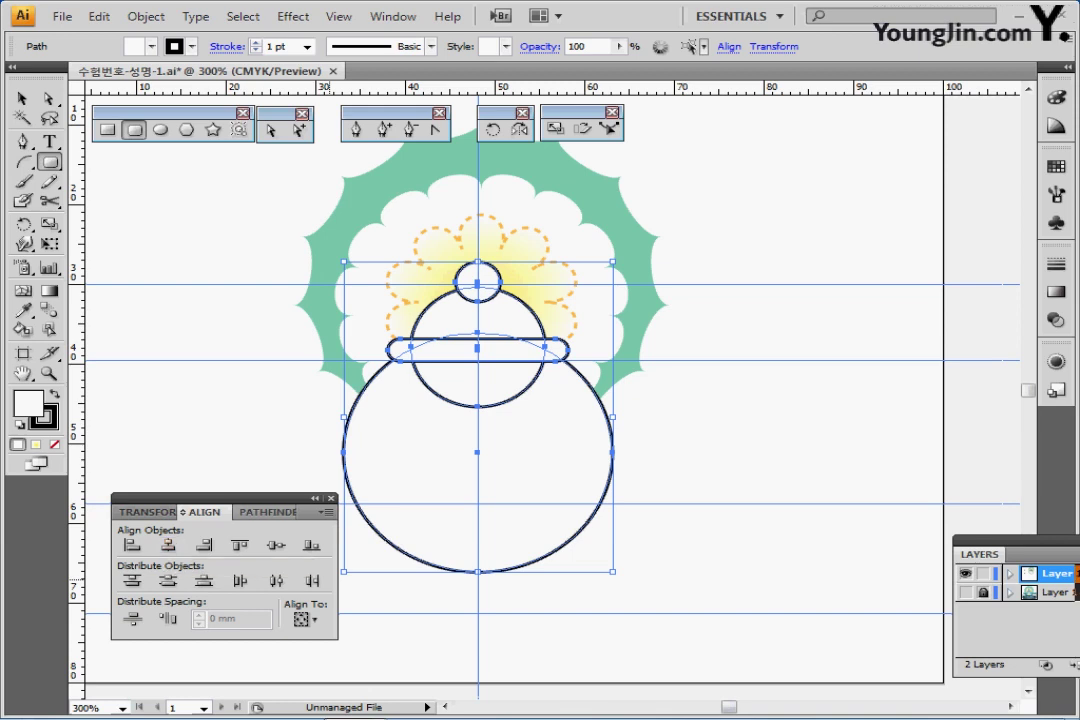
left_click(266, 512)
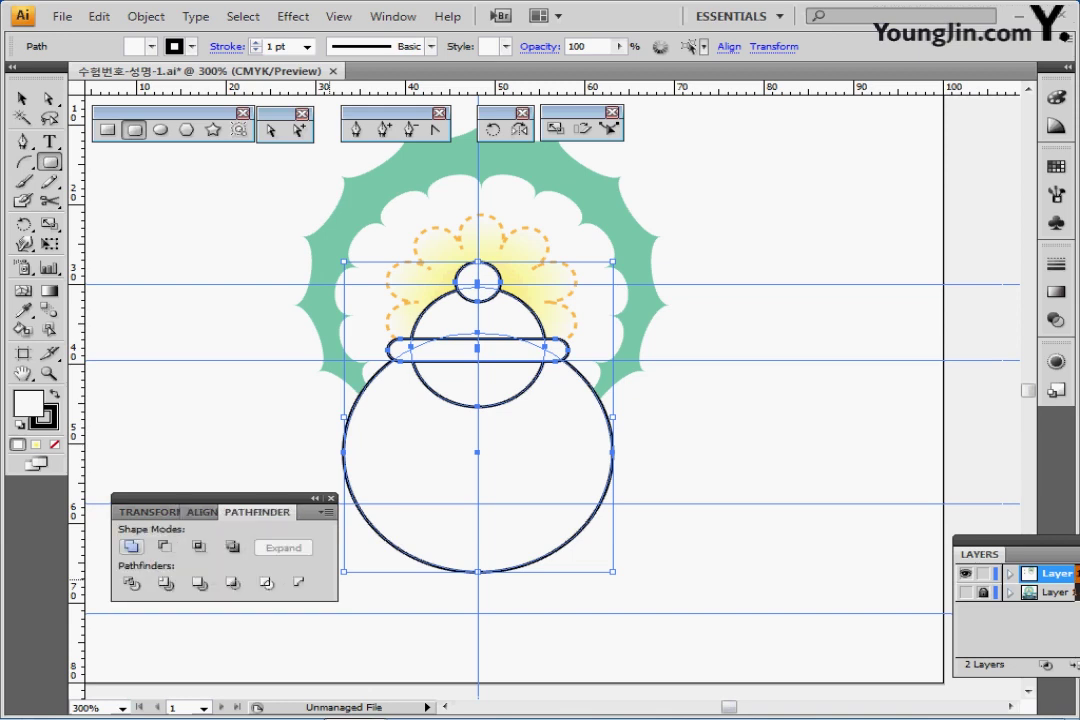
left_click(131, 546)
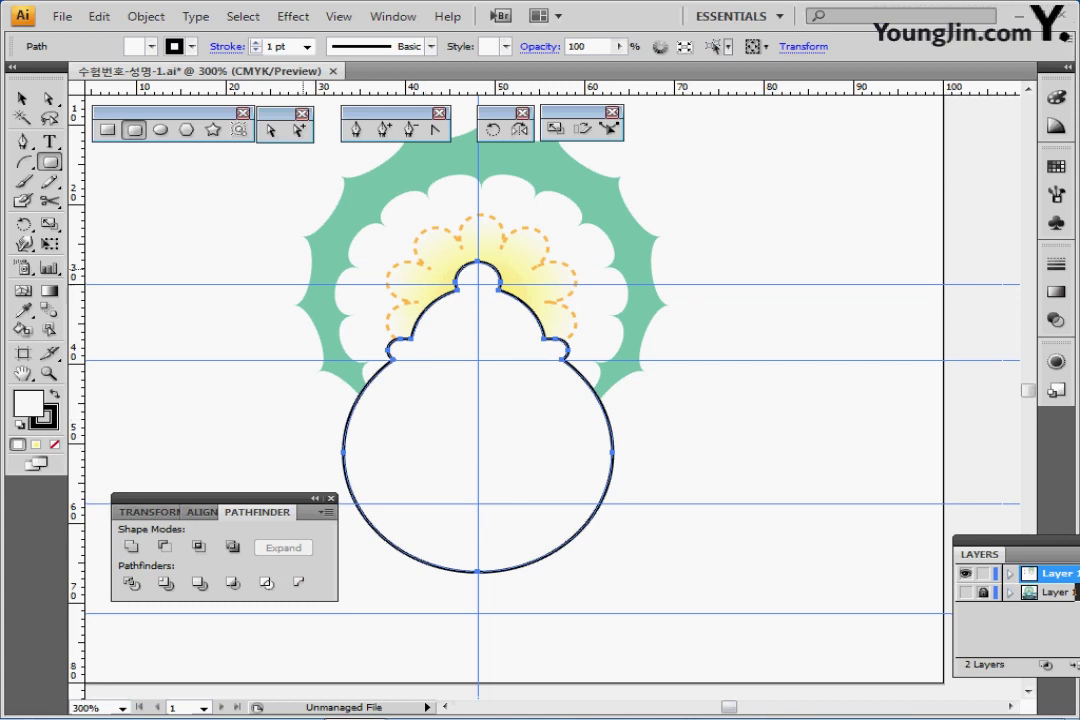
- Raise the bottom anchor point of the teapot outline to the horizontal guide at about 58 mm to flatten the base
left_click(271, 130)
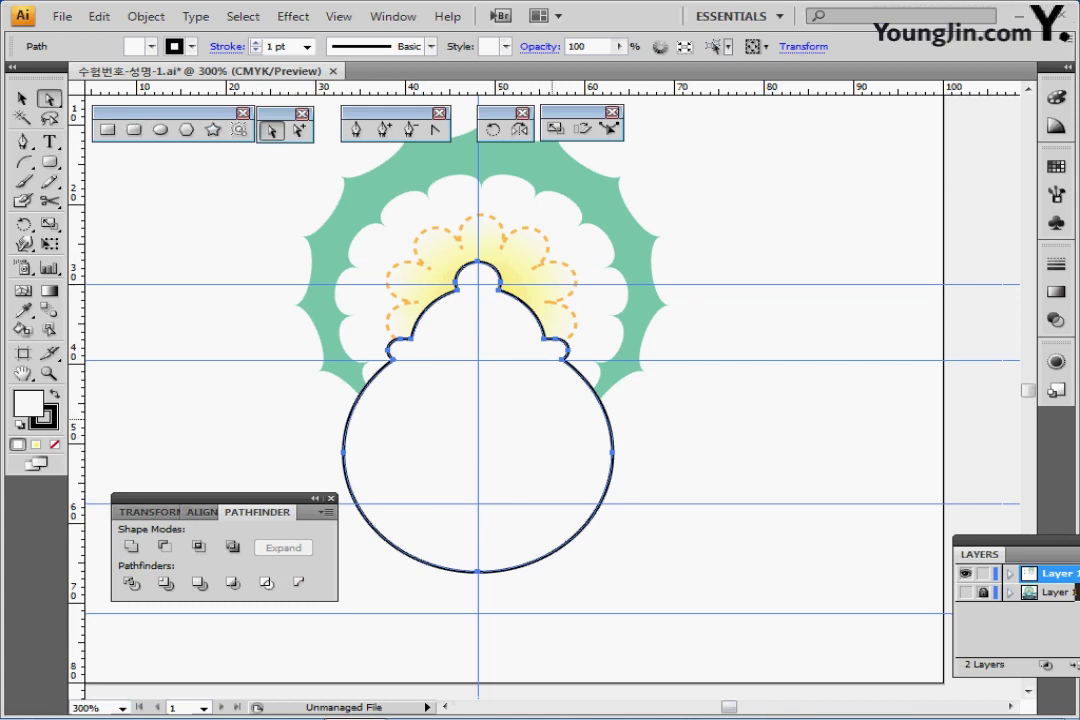
left_click(558, 426, "ctrl+alt")
left_click_drag(569, 420, 564, 414)
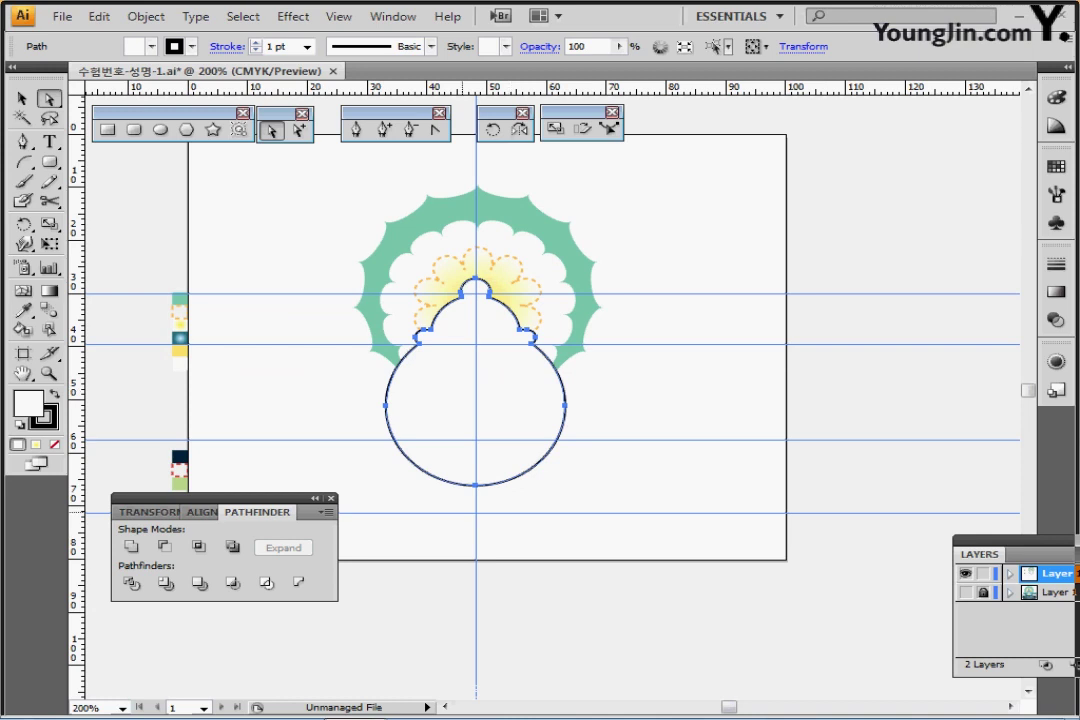
left_click(475, 486)
left_click_drag(476, 485, 474, 442)
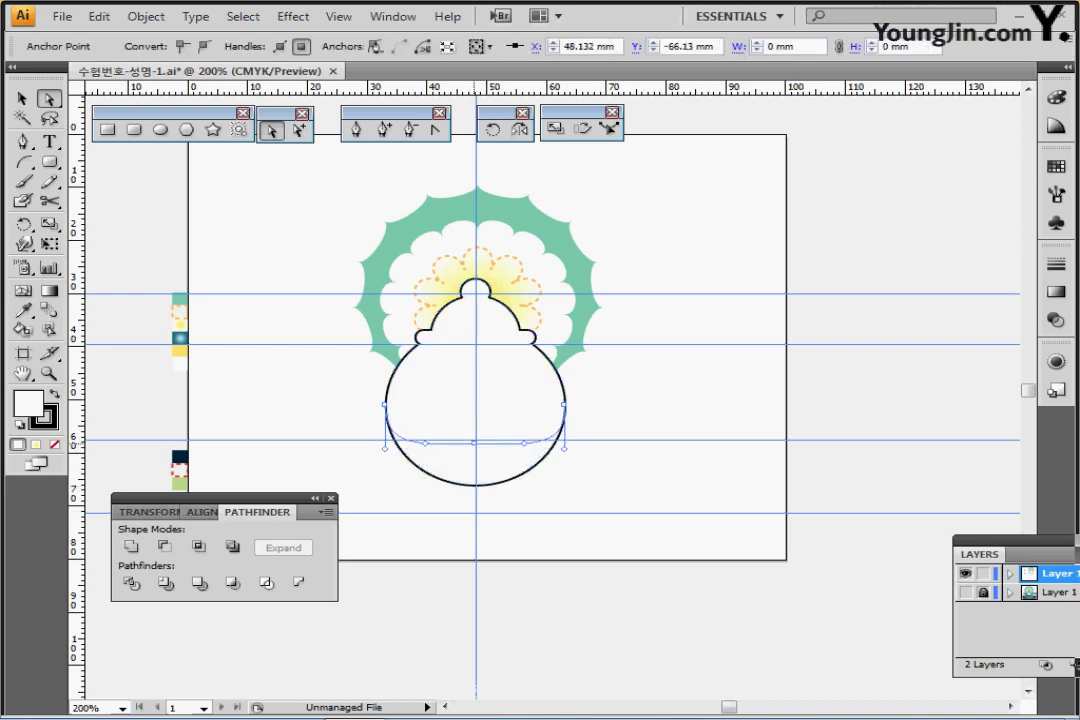
left_click_drag(474, 442, 476, 440)
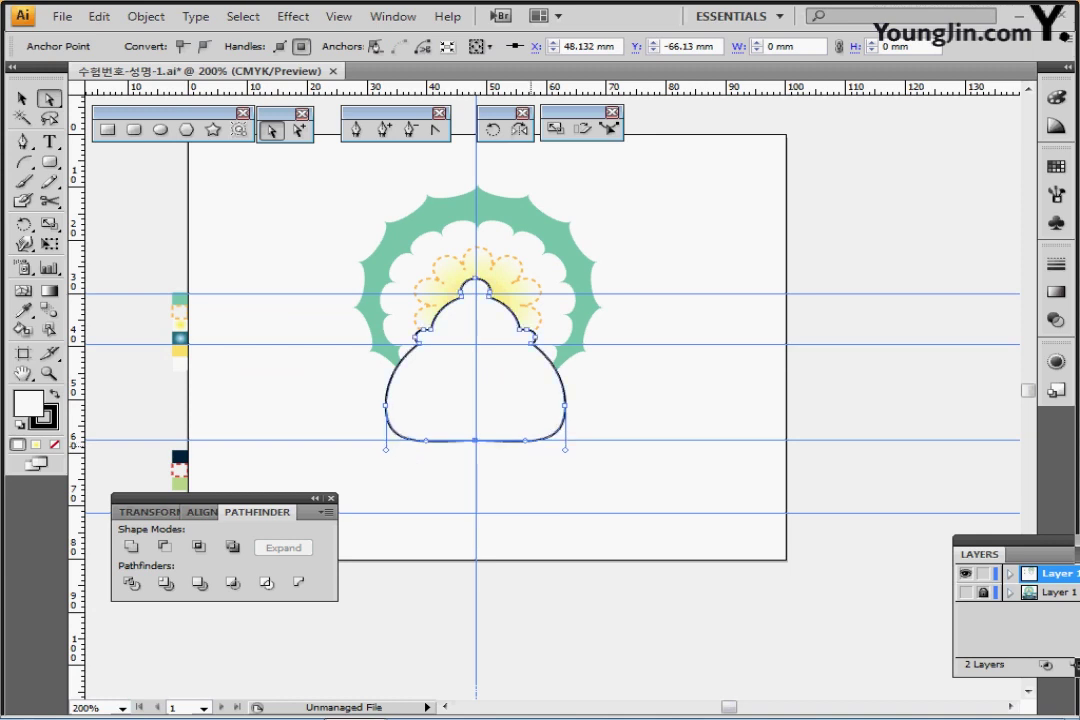
- Lower the teapot's bottom anchor point slightly to about Y -58.5 mm so the base runs smoothly flat
key("ctrl+plus")
key("ctrl+plus")
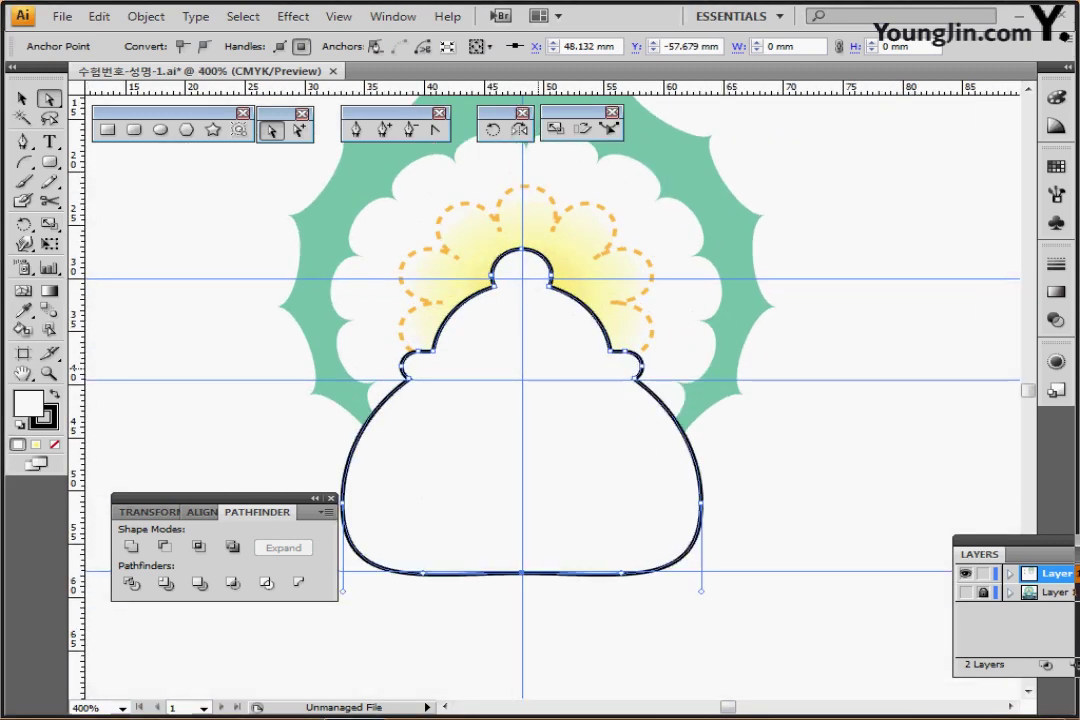
key("Down")
key("Down")
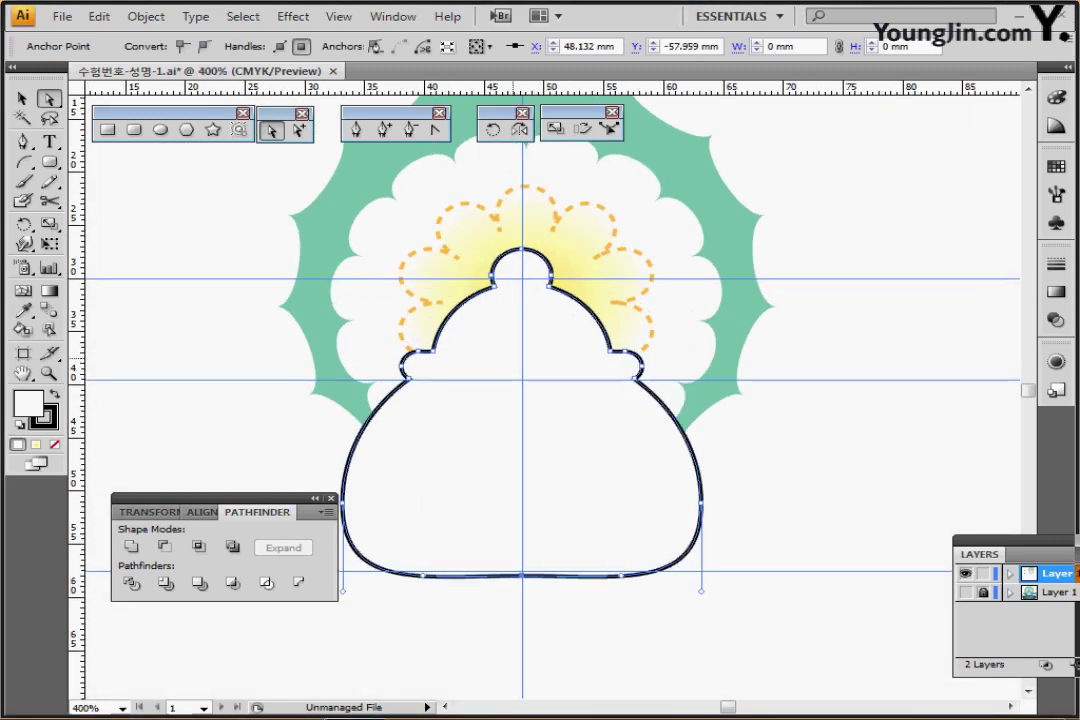
left_click_drag(509, 594, 527, 633)
key("ctrl+z")
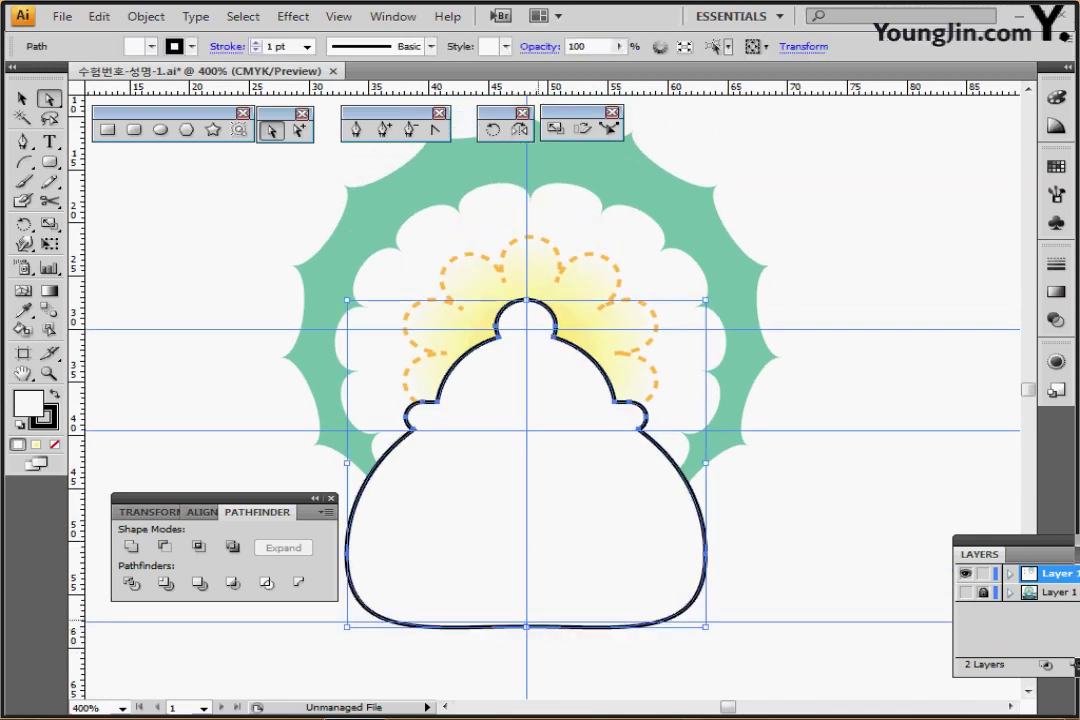
key("ctrl+shift+z")
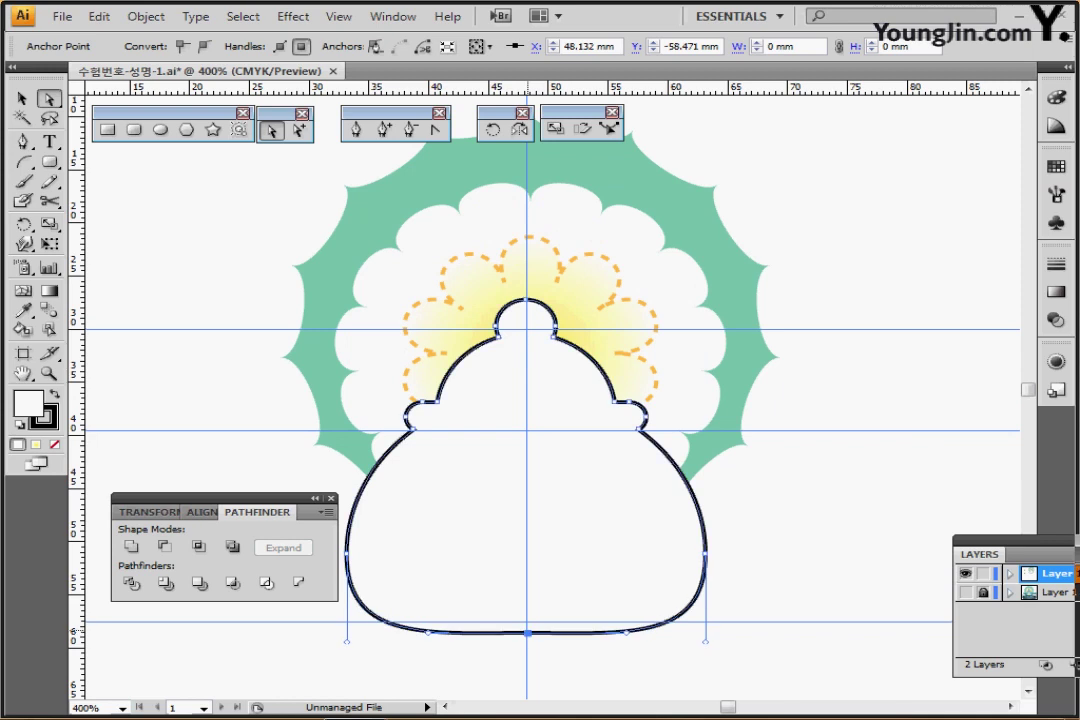
- Raise the knob's top anchor point about 2 mm along the vertical guide and convert it to a corner for a pointed tip
left_click_drag(519, 286, 541, 308)
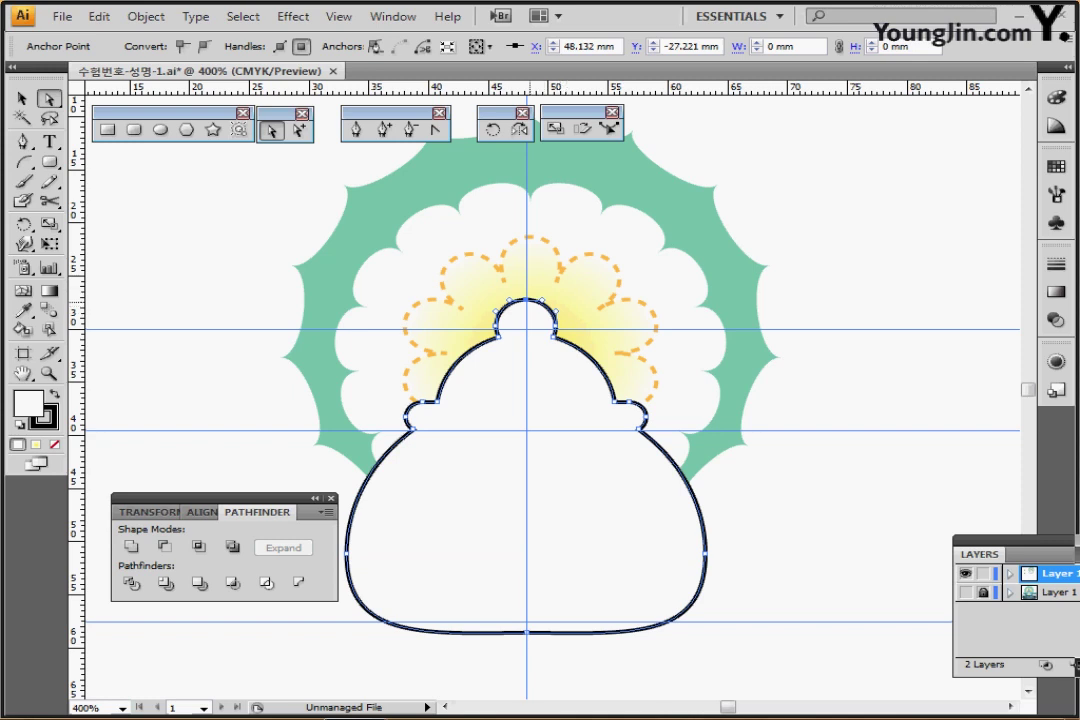
left_click_drag(527, 300, 527, 279)
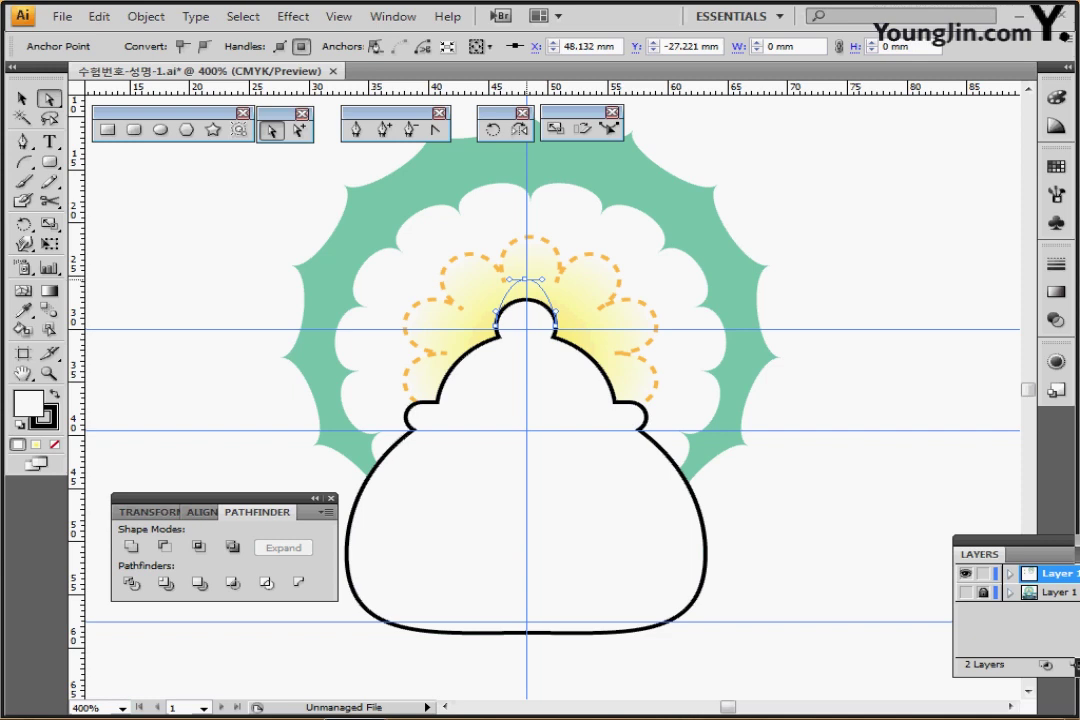
left_click_drag(527, 279, 527, 279)
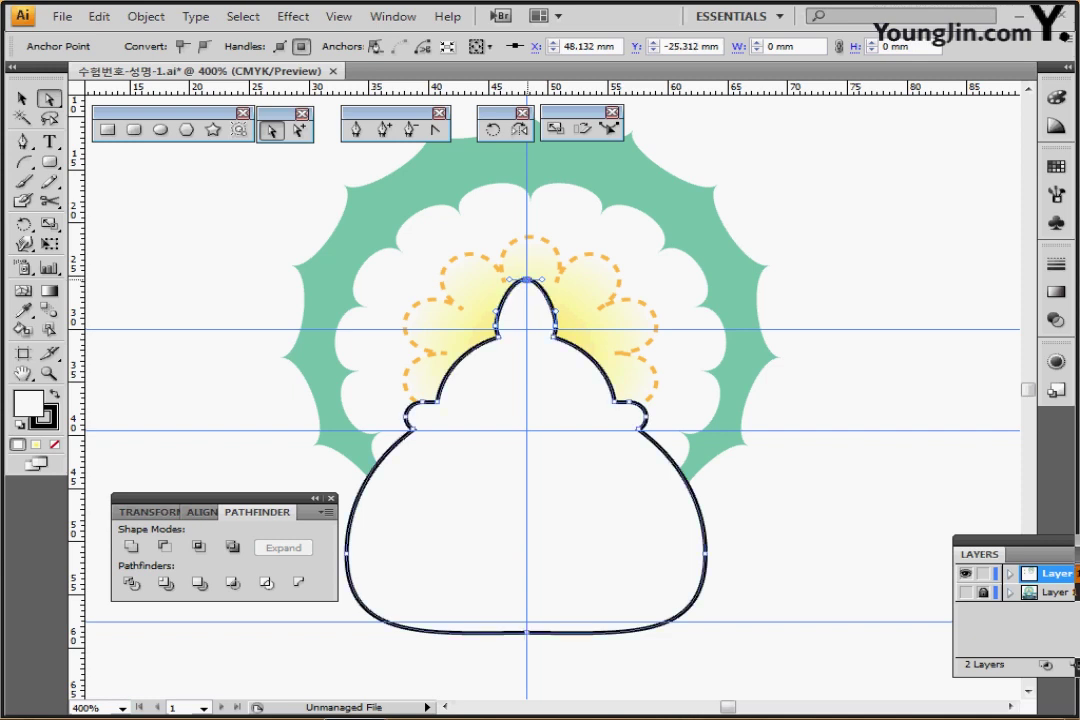
key("shift+c")
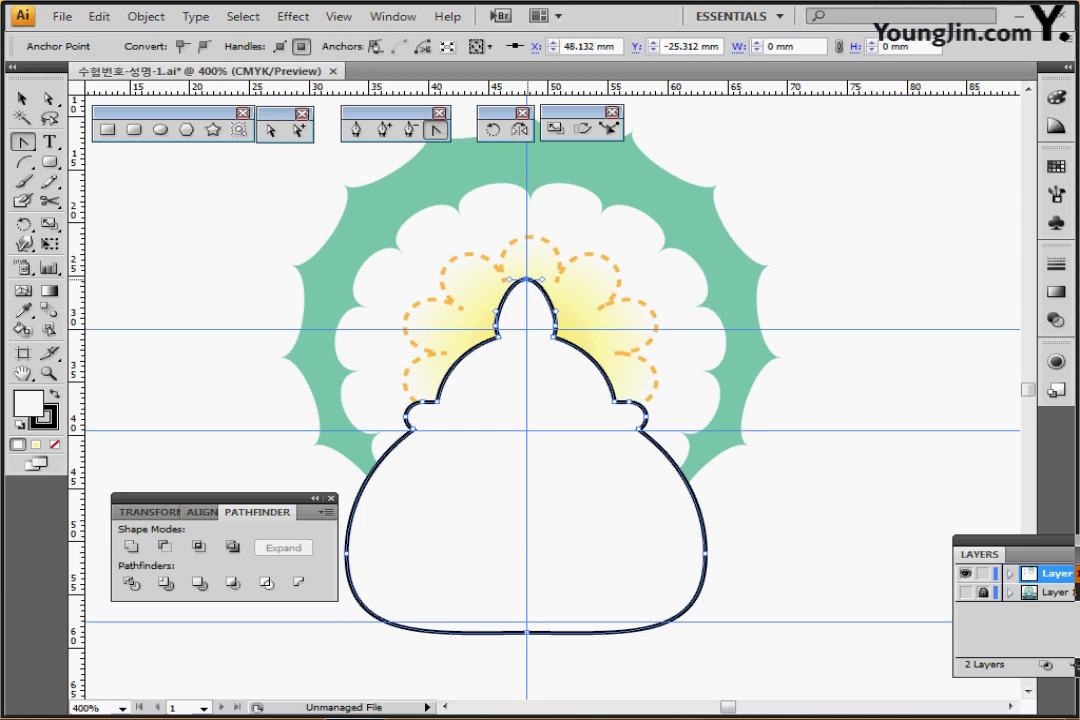
left_click(527, 279)
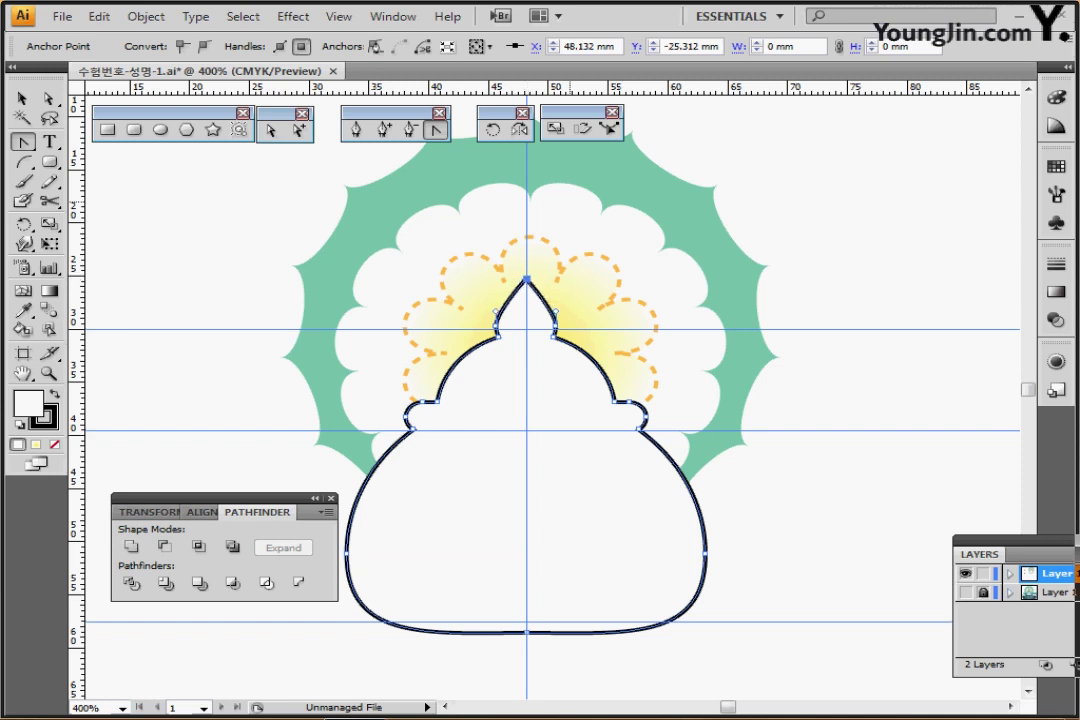
key("Up")
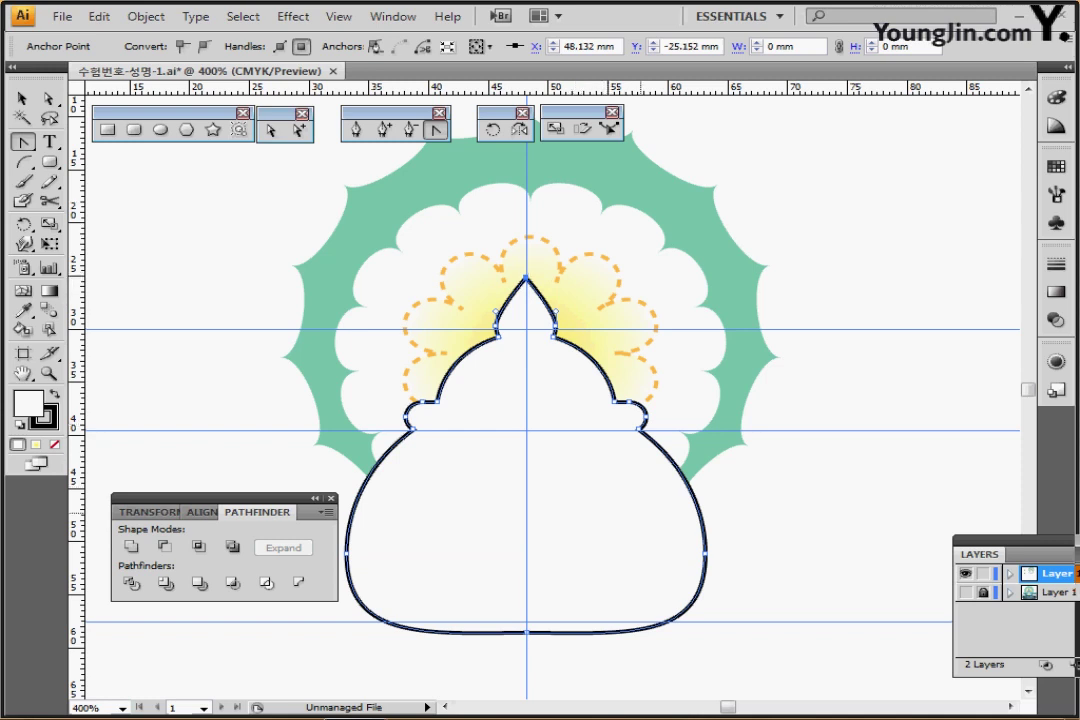
left_click(676, 510, "ctrl+alt")
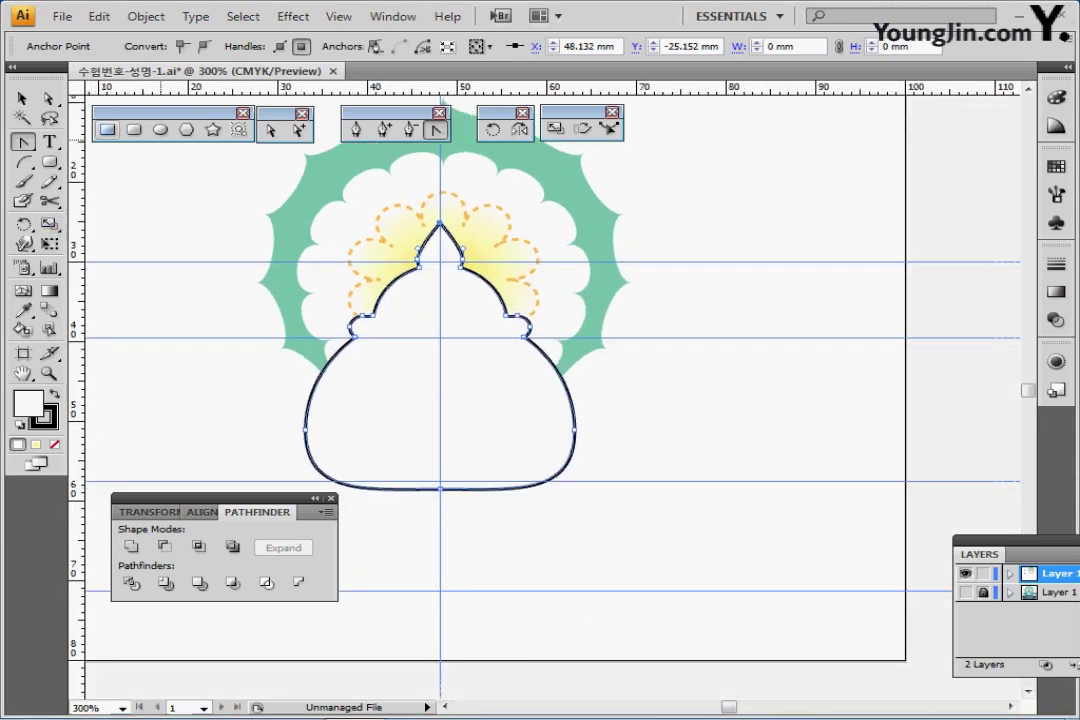
- Show the sketch layer and draw the teapot's handle bar as a rectangle about 18 × 4 mm, aligned over the sketched handle
key("m")
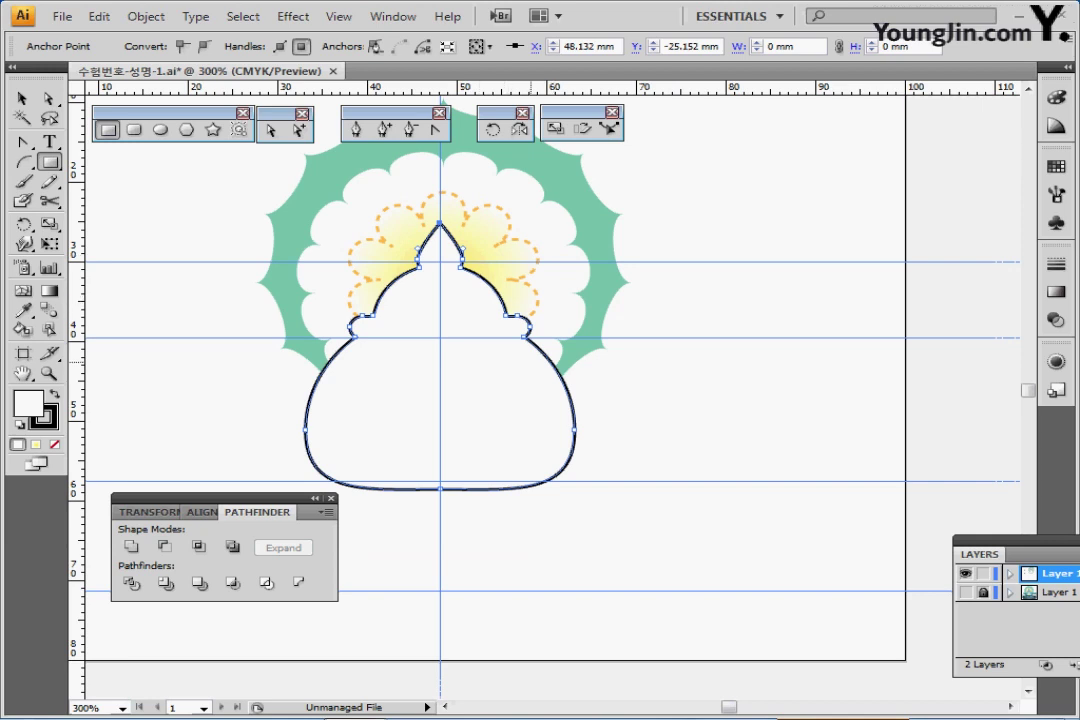
left_click_drag(529, 357, 647, 388)
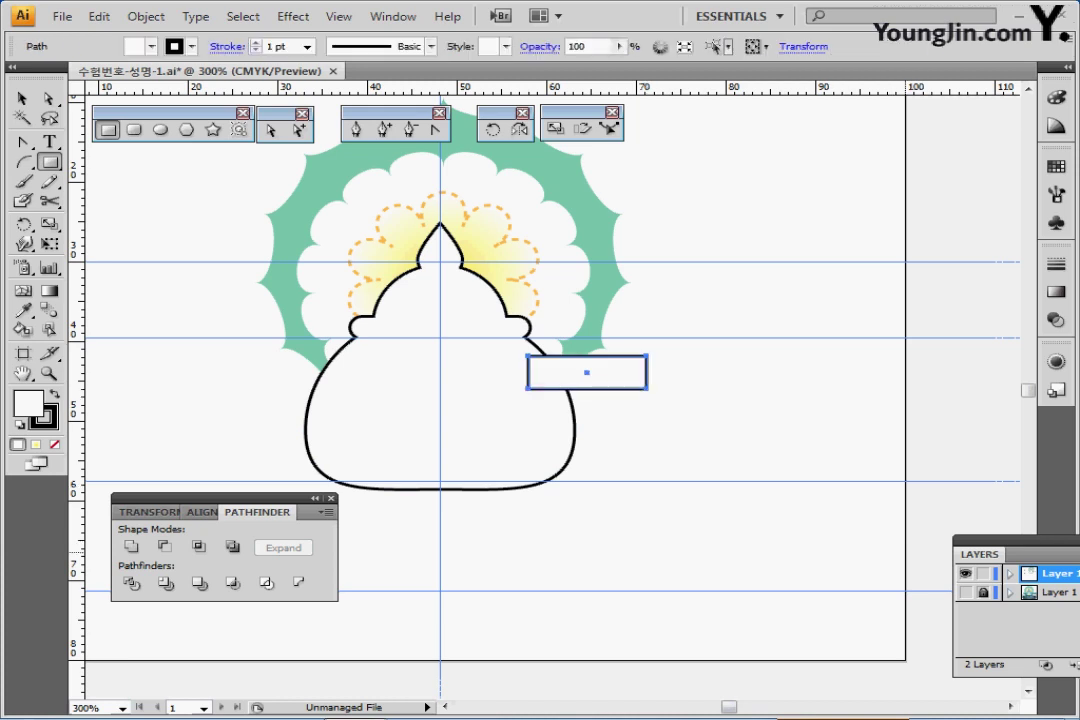
left_click(965, 592)
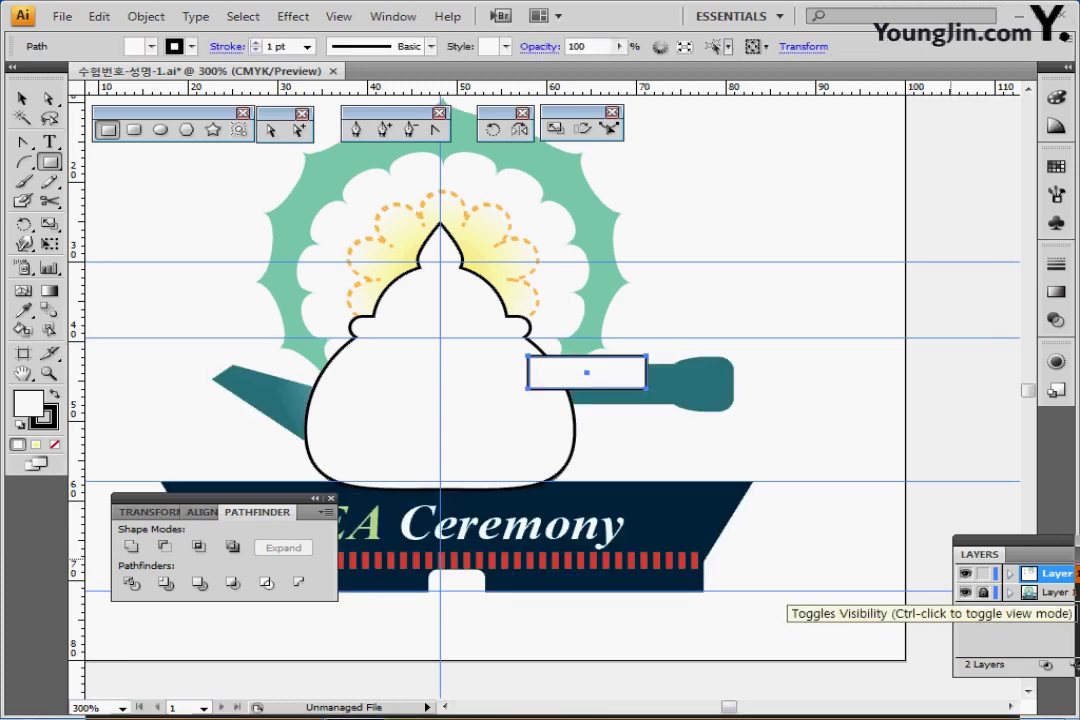
left_click_drag(600, 388, 600, 388)
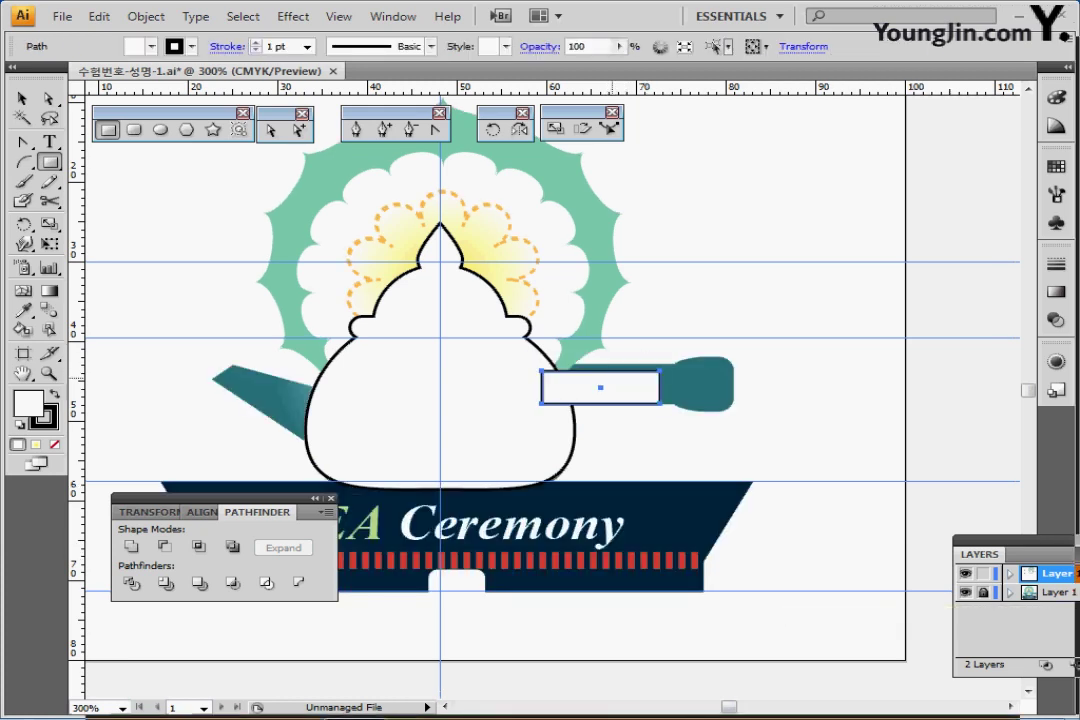
key("Delete")
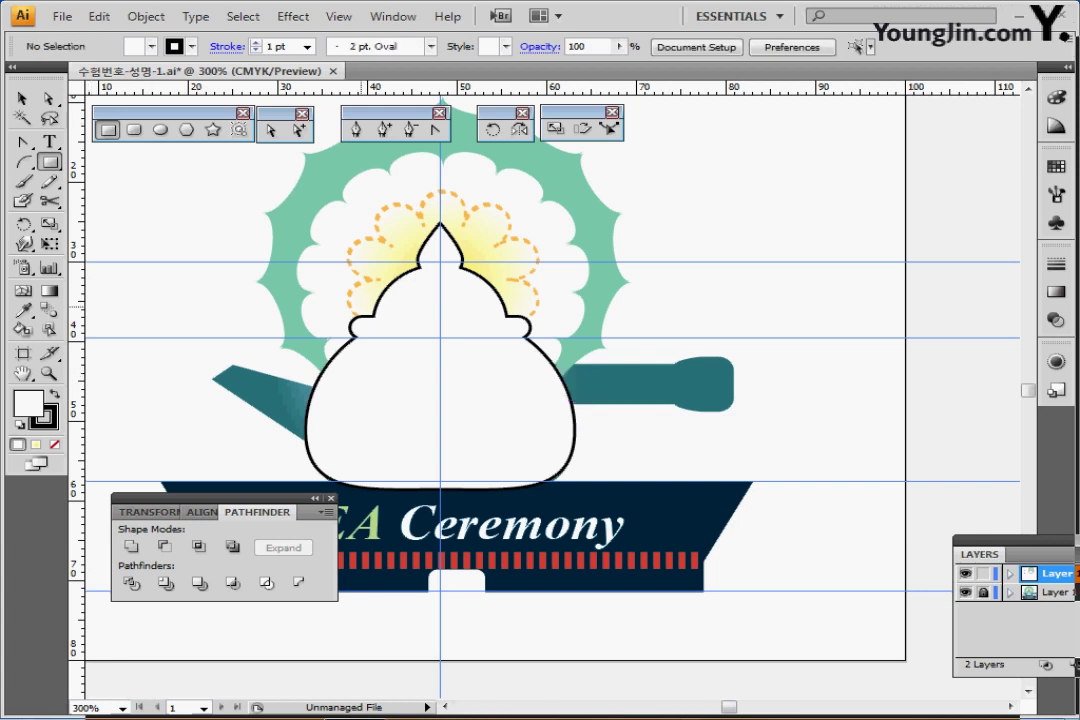
left_click_drag(669, 392, 683, 398)
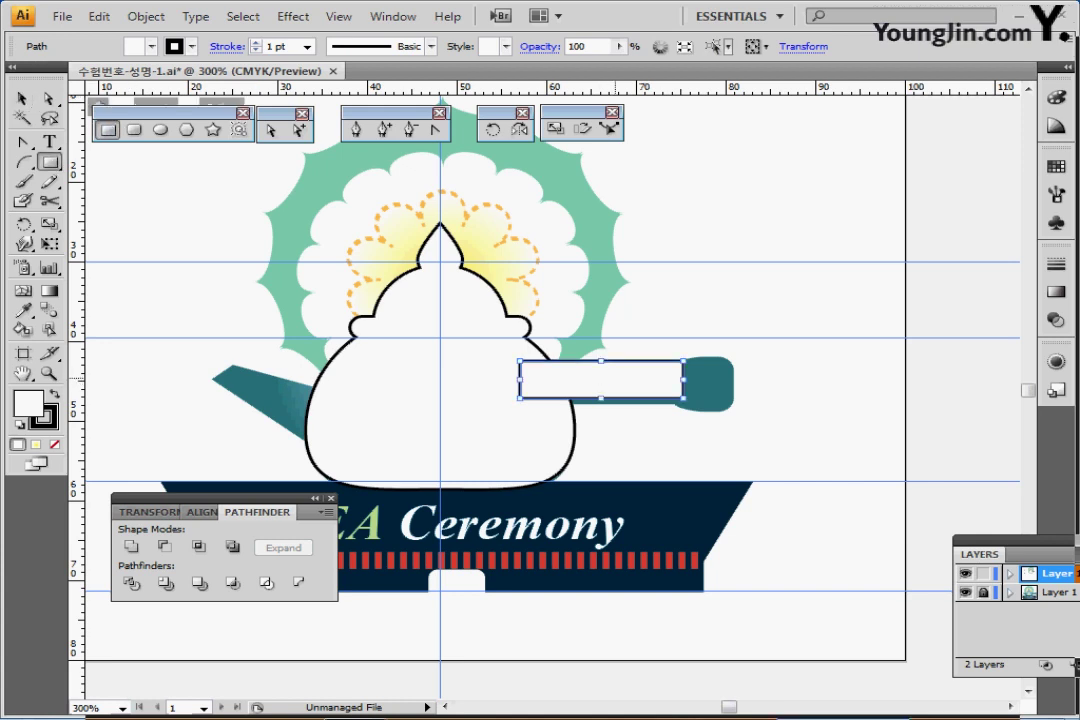
double_click(617, 381, "ctrl")
double_click(872, 489, "ctrl")
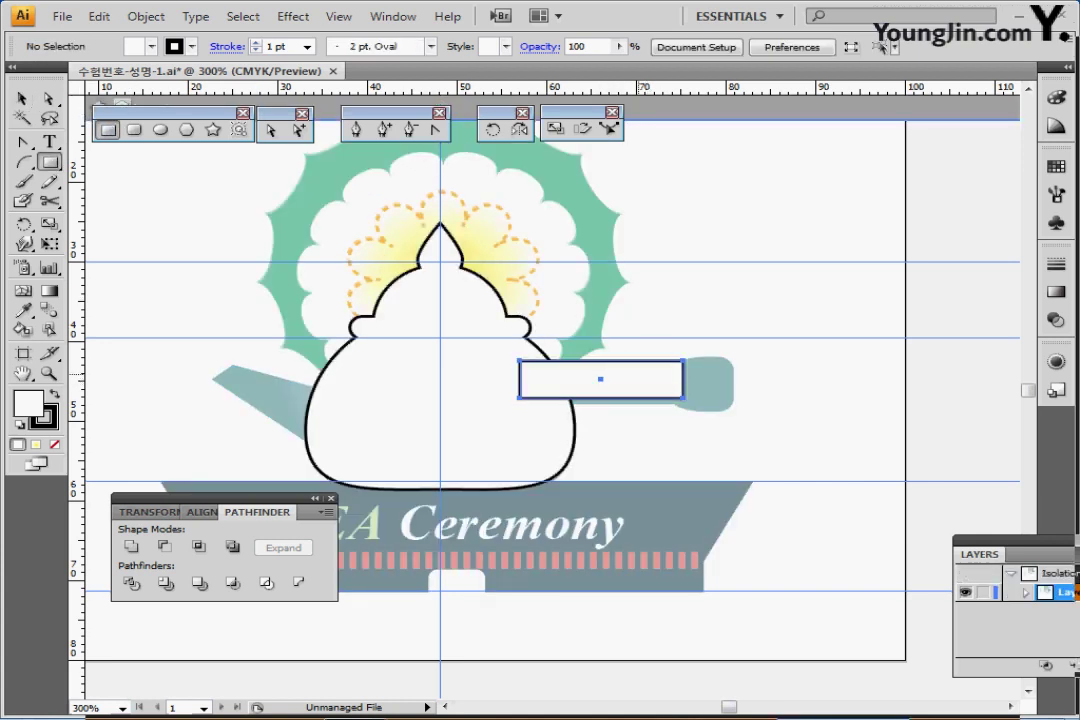
left_click_drag(637, 374, 639, 379, "ctrl")
key("ctrl+shift+a")
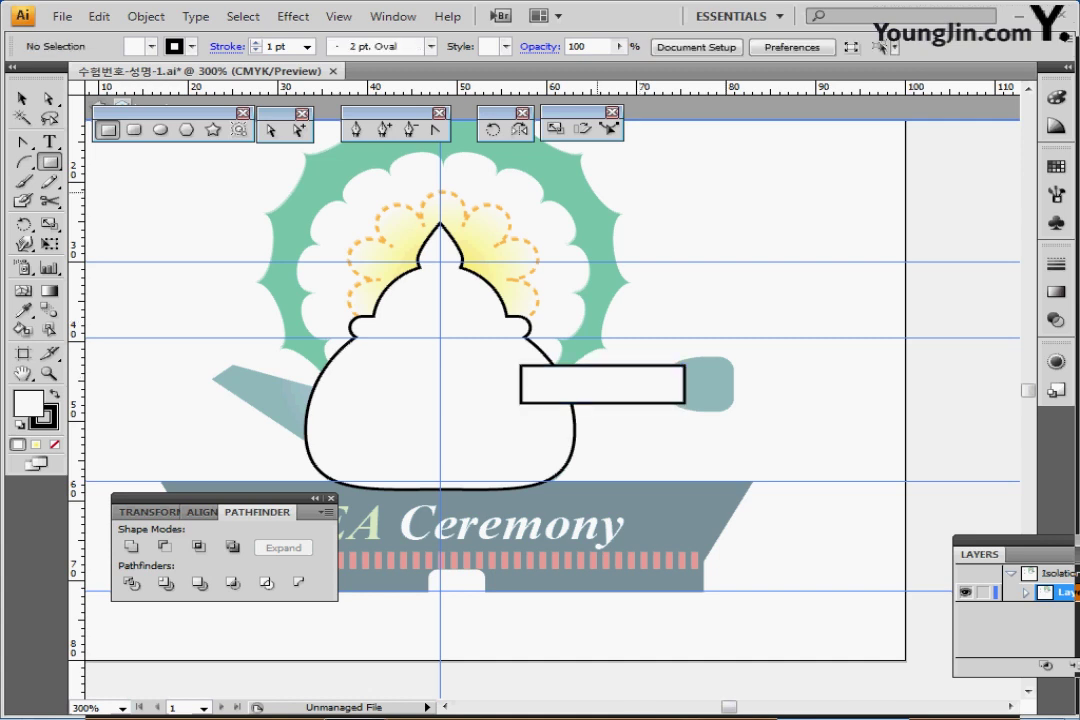
- Draw a rounded rectangle about 6.5 mm wide as the grip at the handle bar's outer end, then hide the sketch layer
left_click(134, 129)
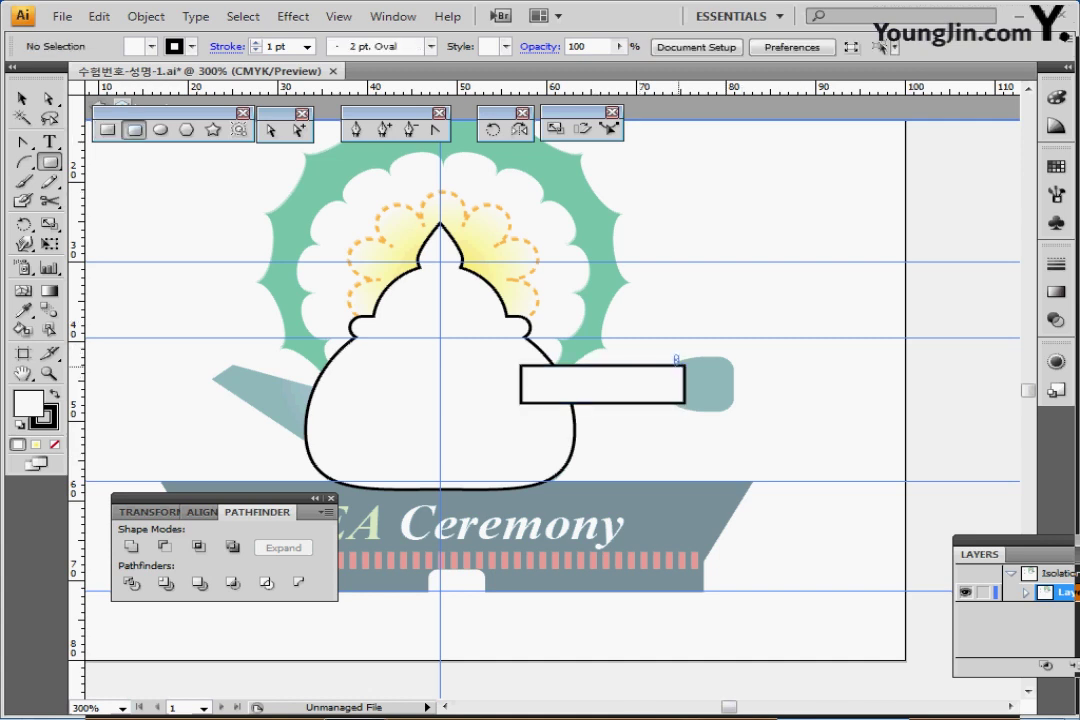
left_click_drag(679, 366, 733, 410)
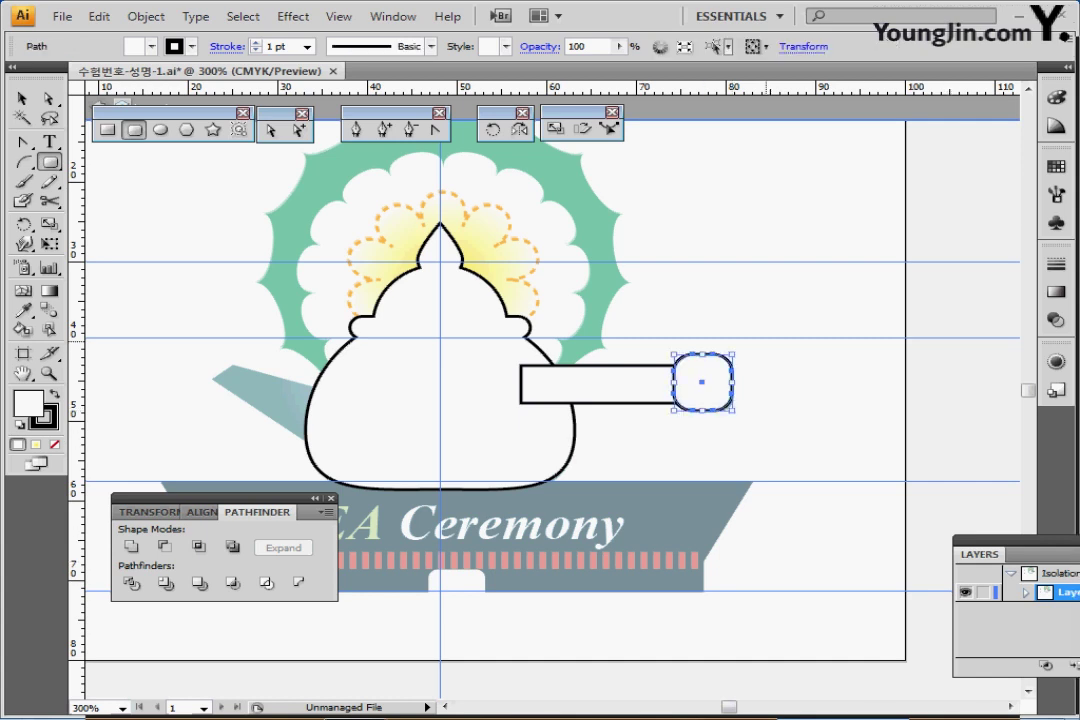
key("Escape")
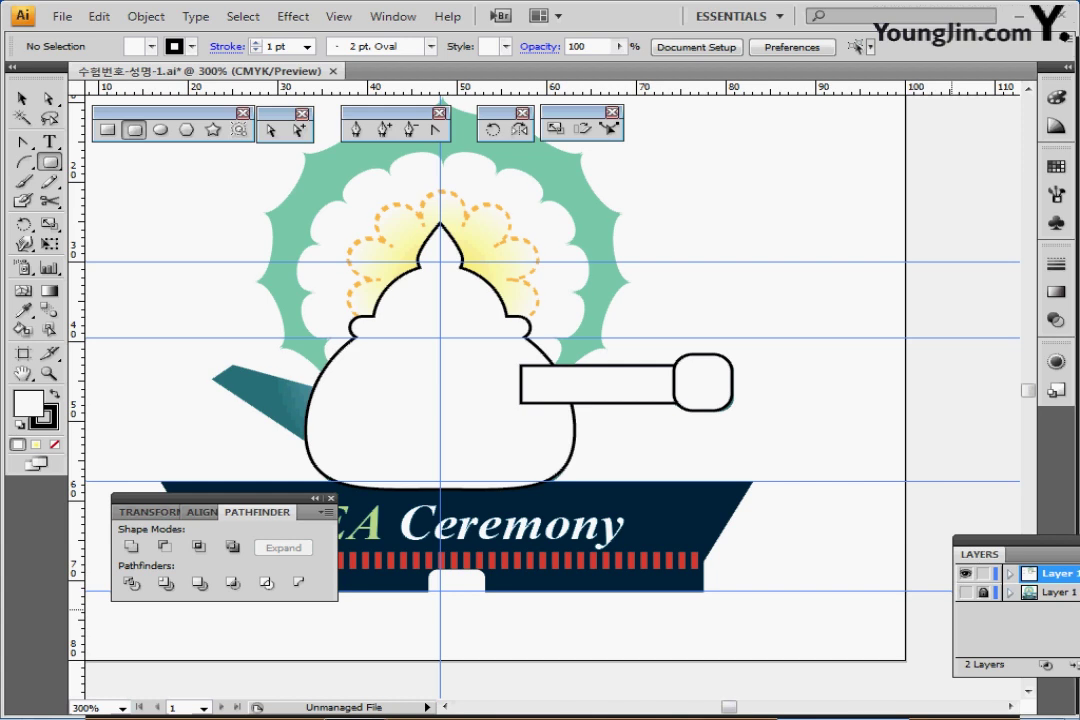
left_click(965, 592)
- Align the handle bar and rounded grip on their vertical centres and unite them into one handle shape
key("ctrl+plus")
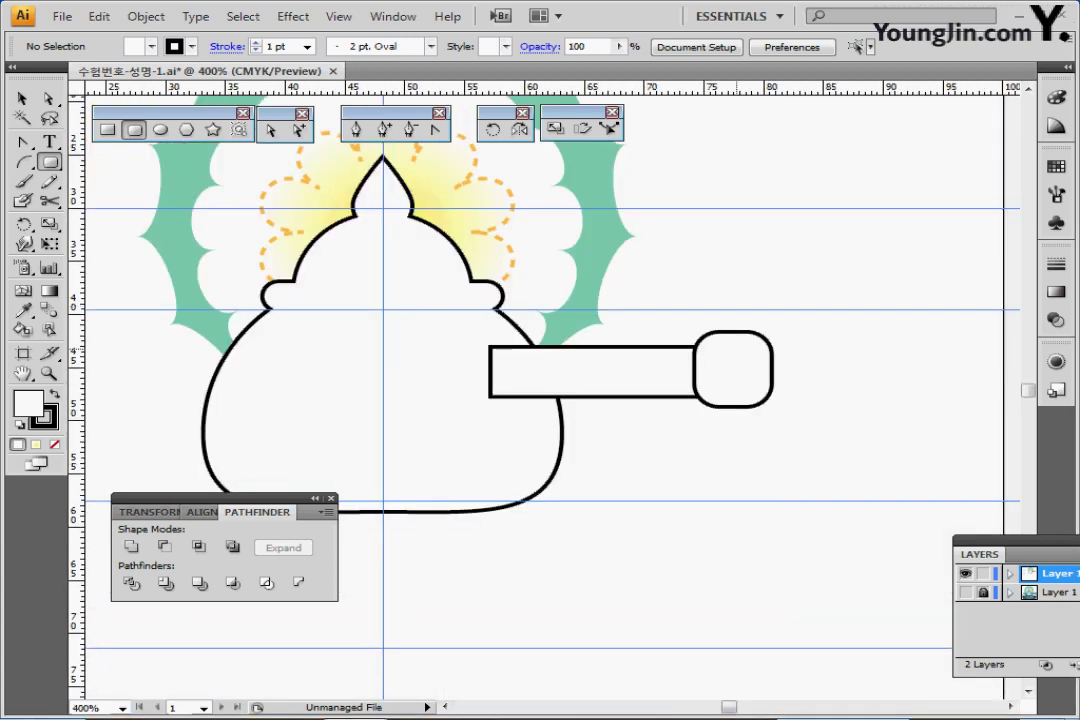
left_click_drag(666, 307, 798, 415)
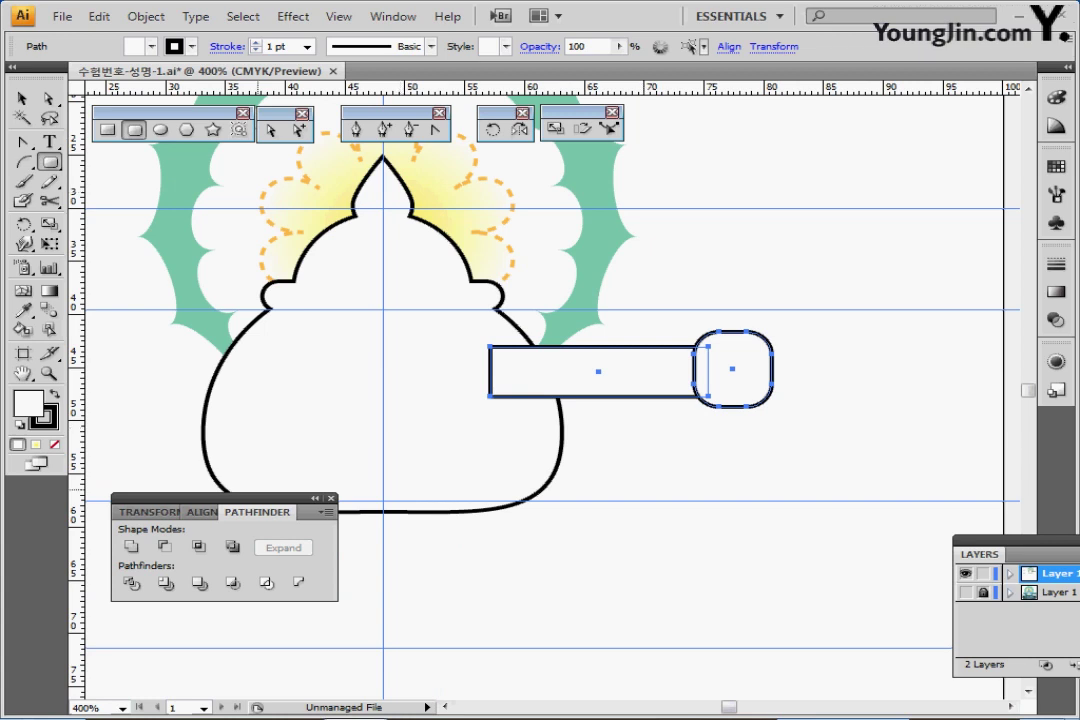
left_click(202, 511)
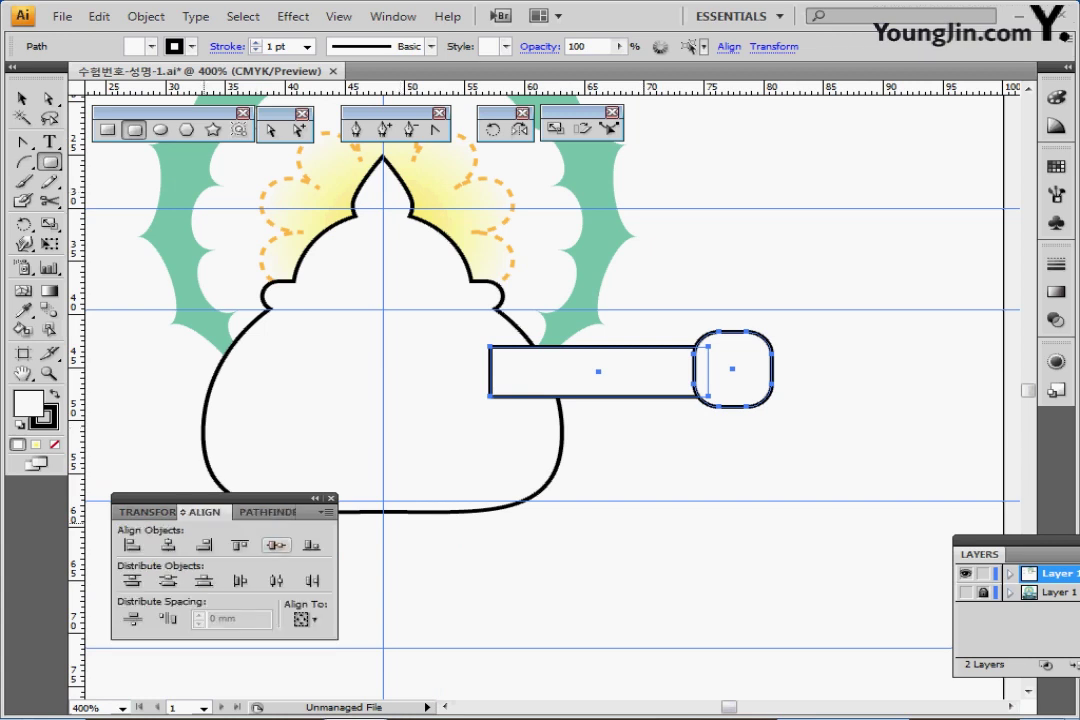
left_click(277, 545)
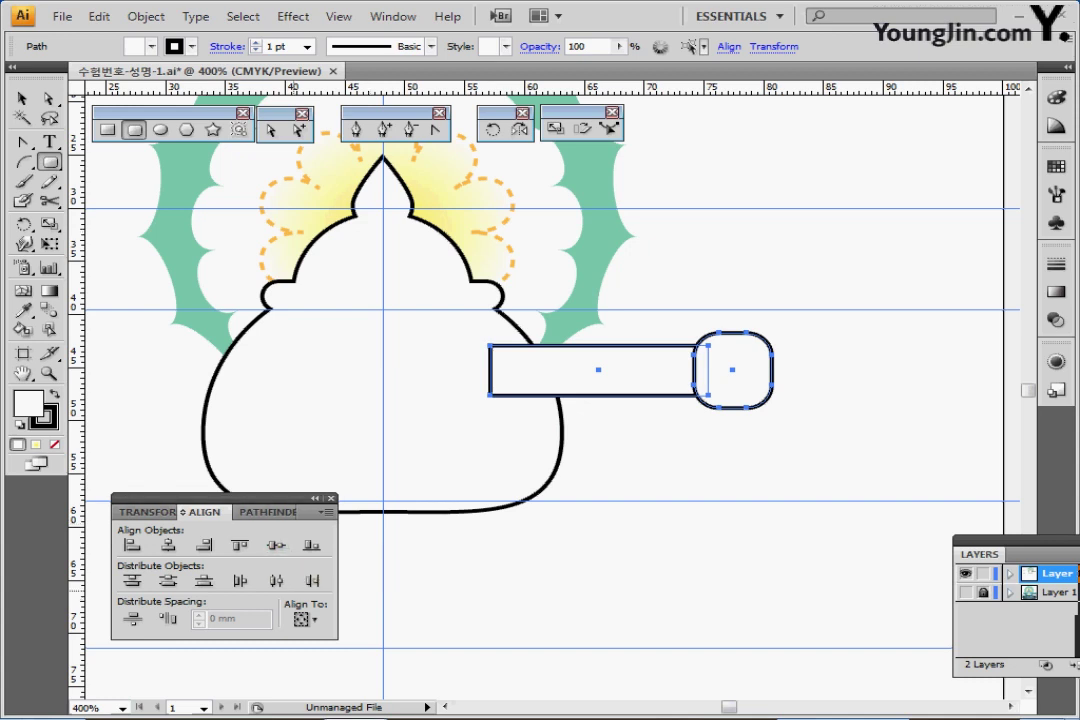
left_click(315, 498)
left_click(165, 556)
left_click(258, 512)
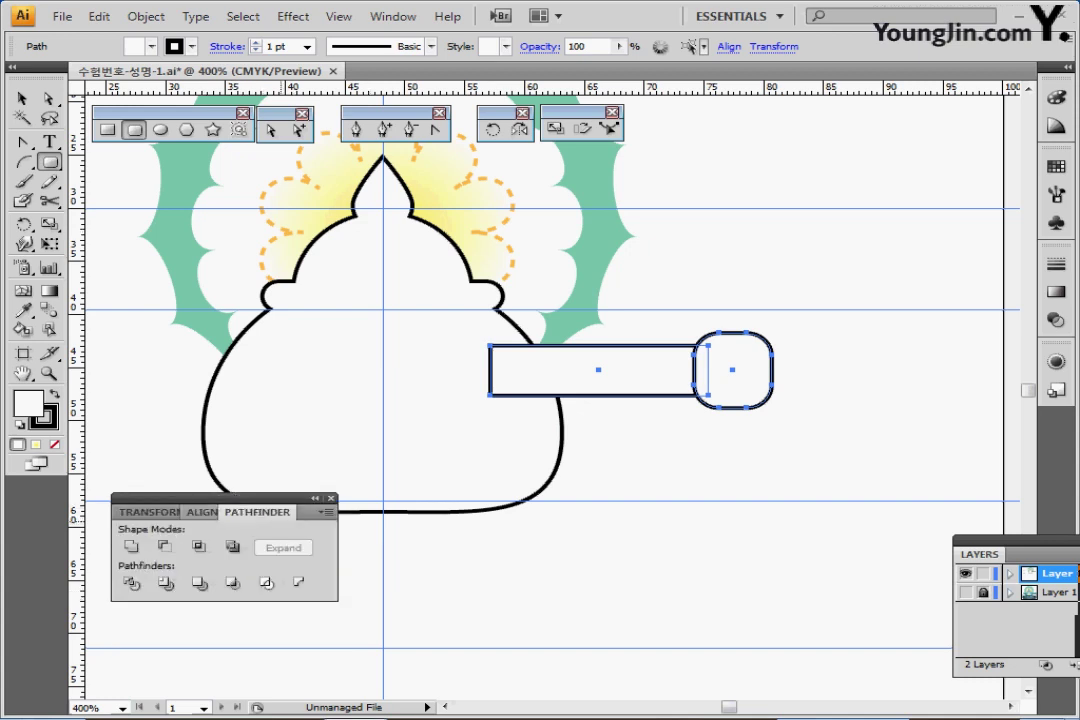
left_click(131, 546)
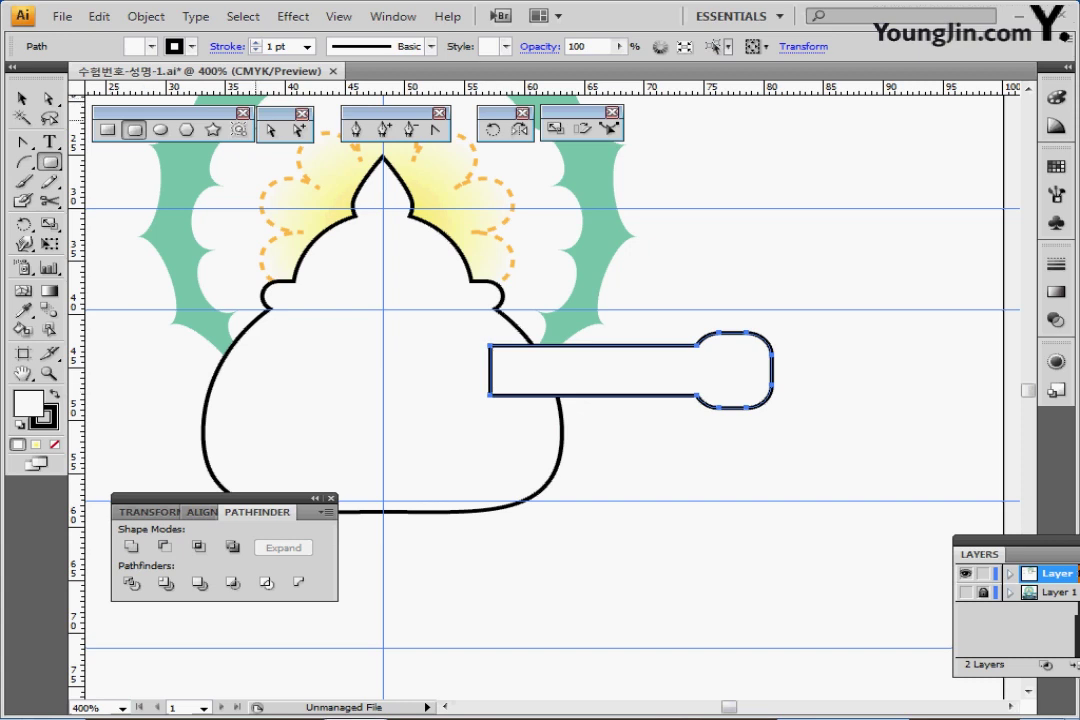
- Shift the two anchor points where the bar meets the grip about 0.7 mm towards the teapot body
left_click(271, 130)
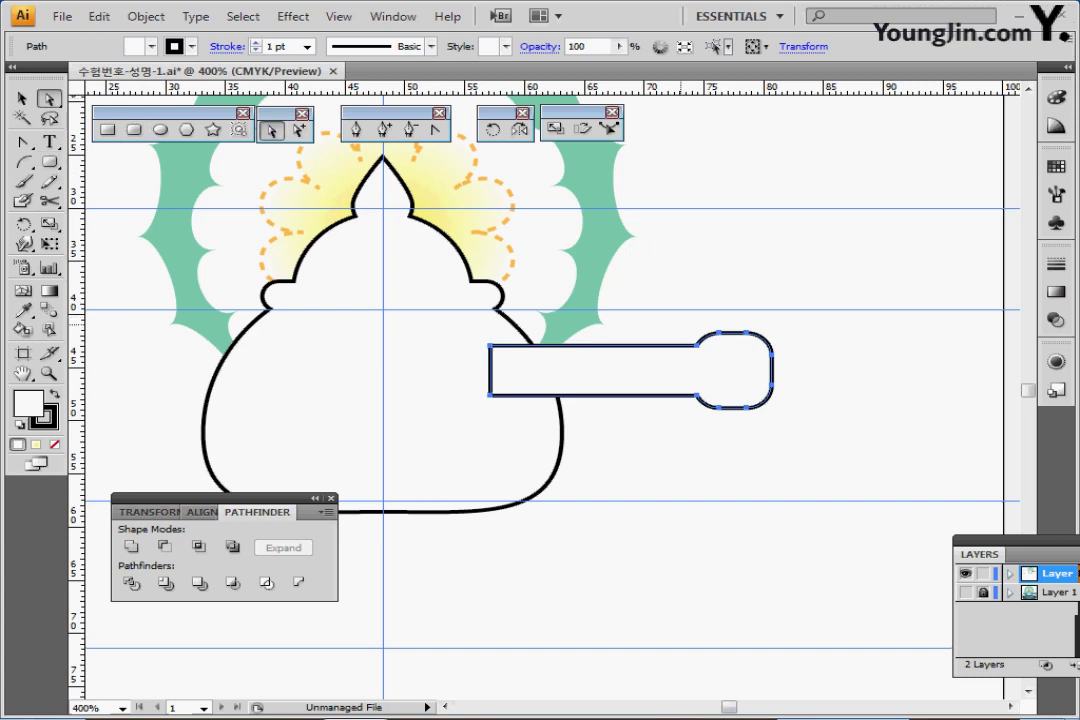
left_click_drag(676, 321, 703, 405)
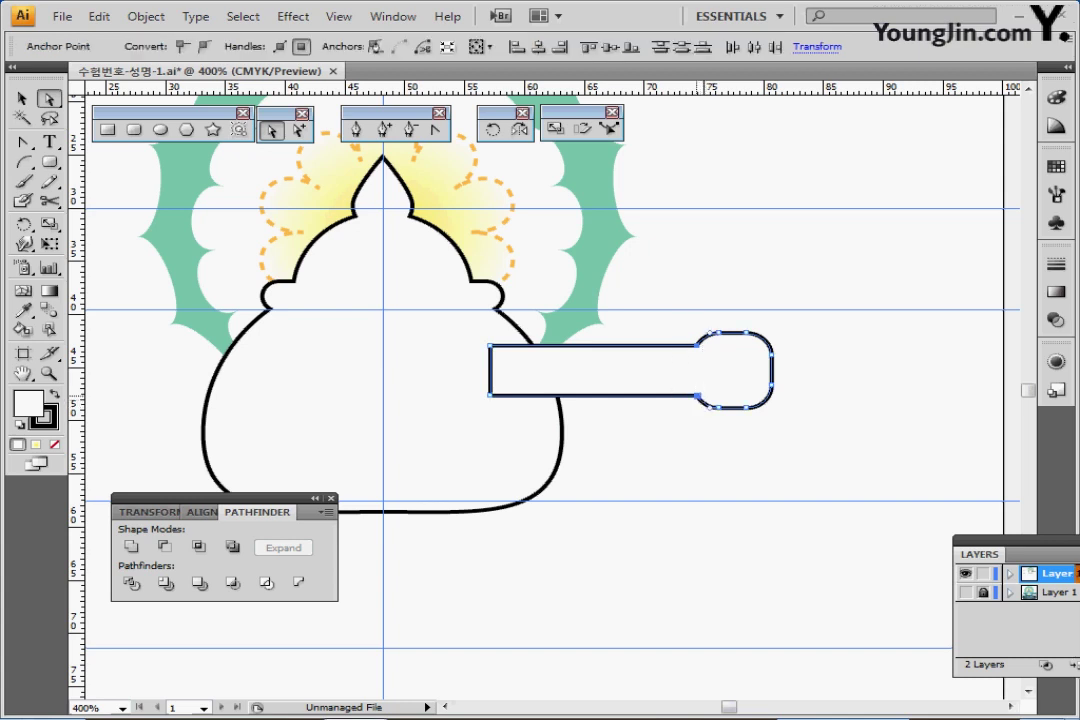
key("Left")
key("Left")
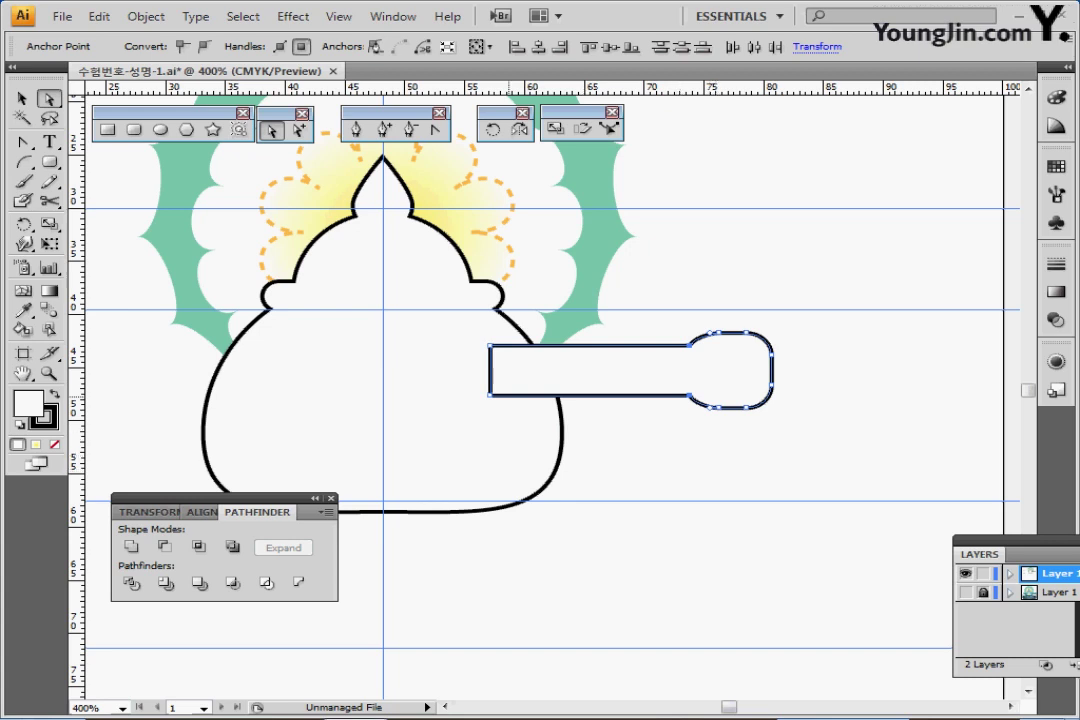
- Show the sketch layer in outline view and trace the four-cornered spout as a closed Pen path overlapping the teapot body
left_click_drag(493, 363, 611, 353)
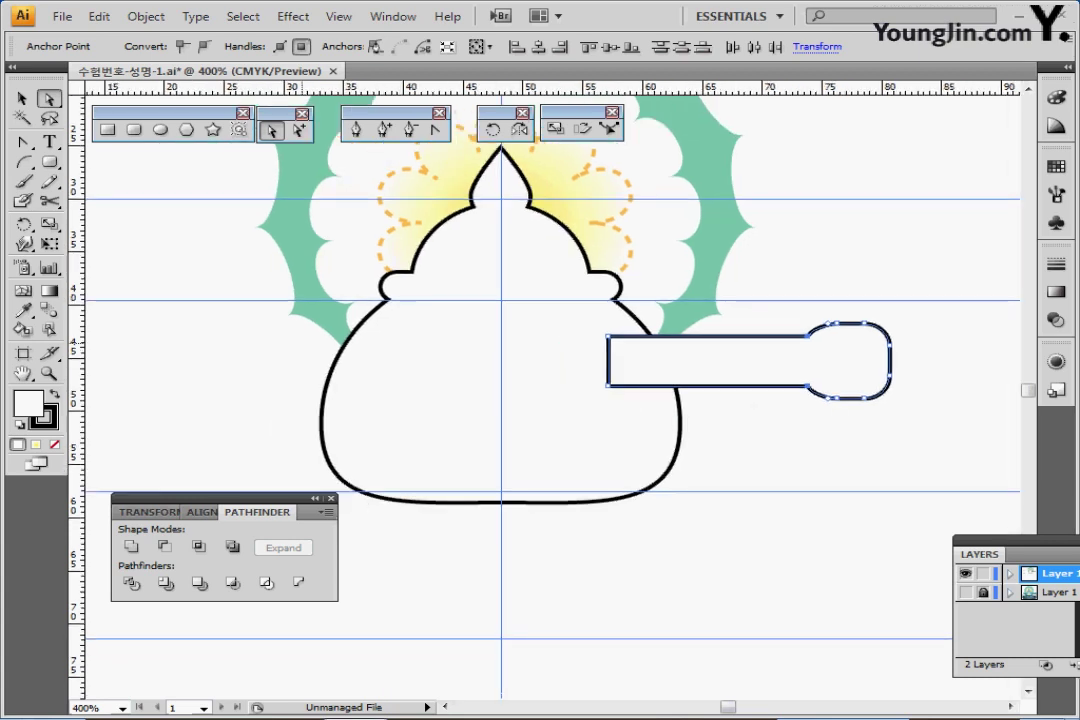
left_click(107, 130)
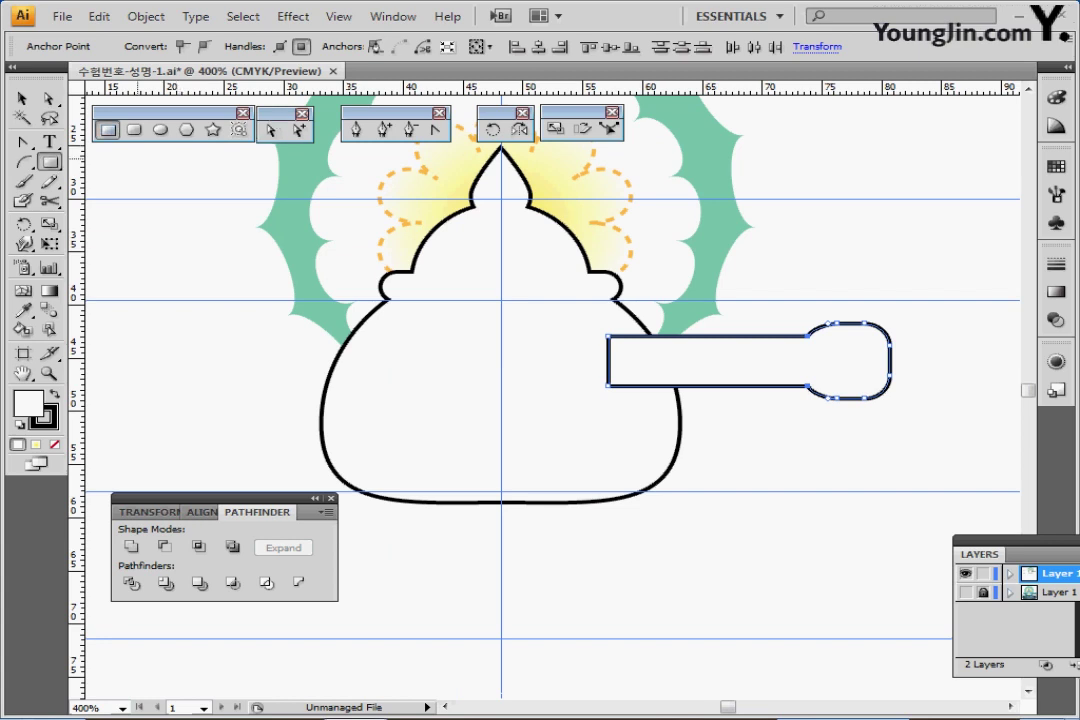
left_click(217, 217, "ctrl")
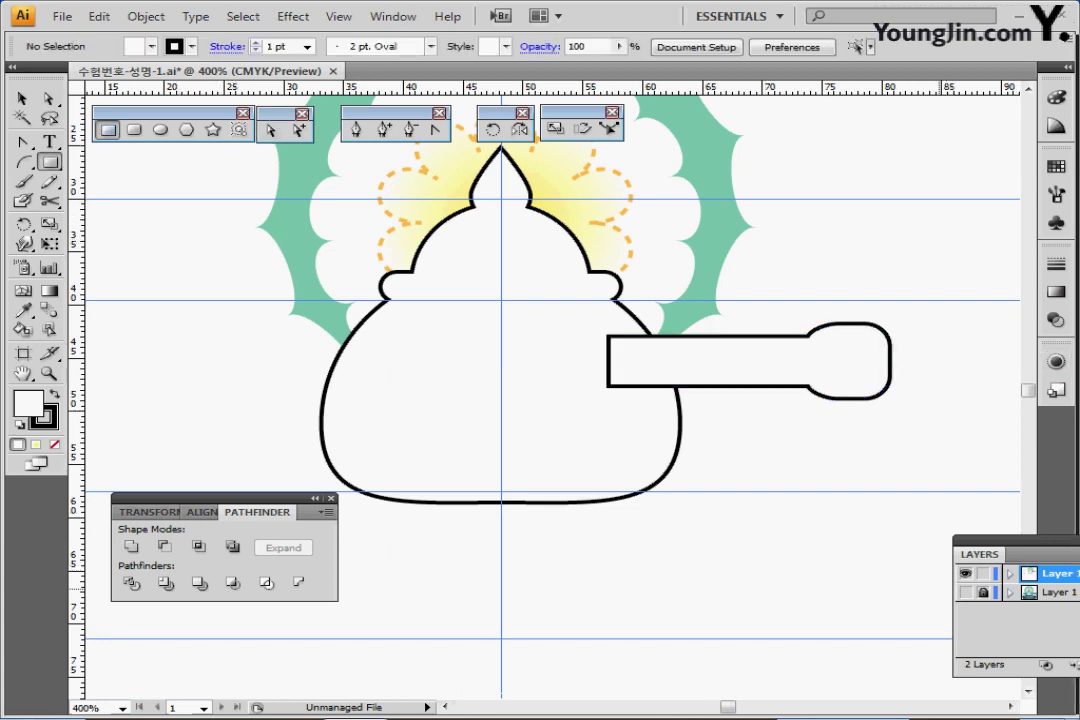
left_click(965, 592)
left_click_drag(327, 365, 346, 373)
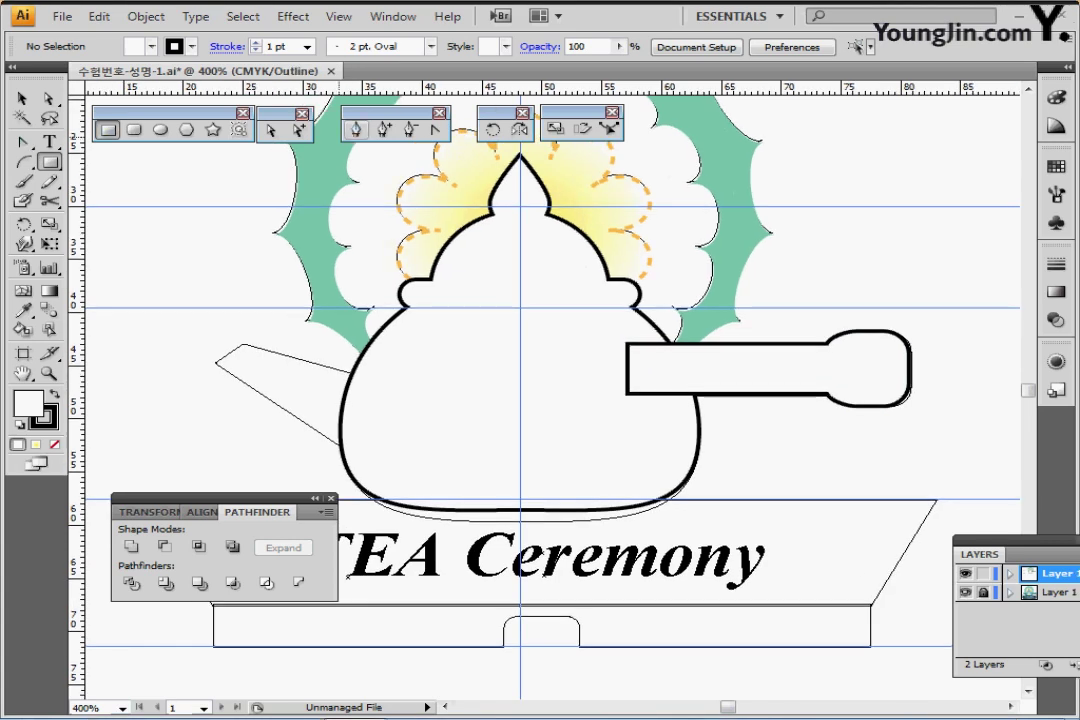
key("p")
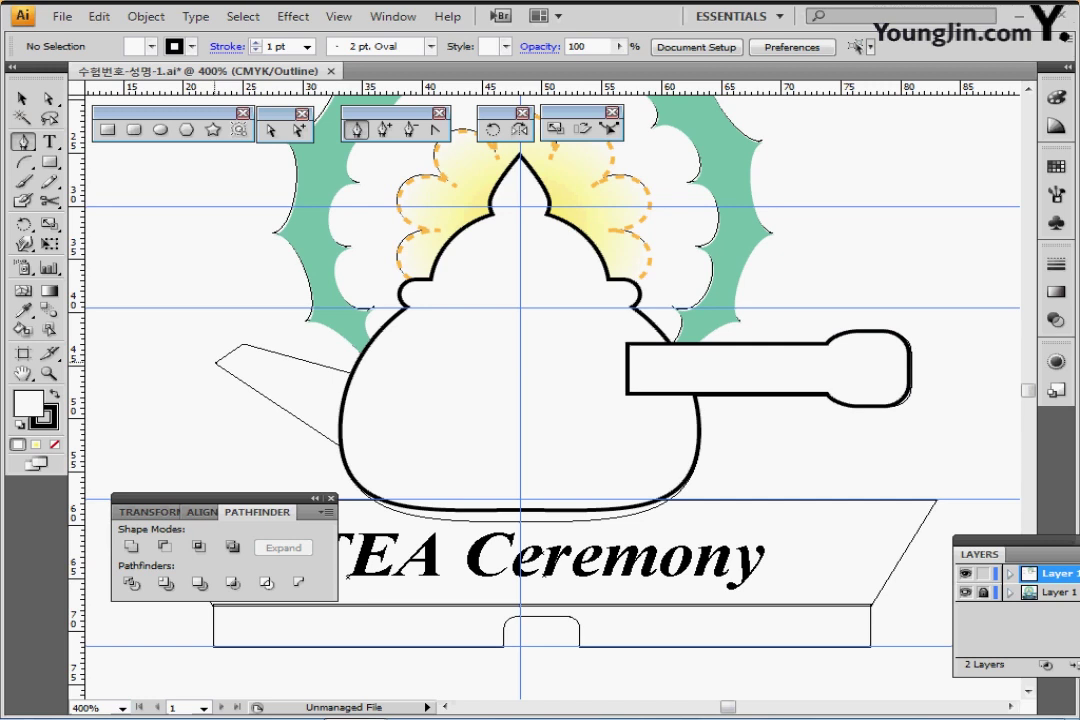
left_click(215, 362)
left_click(244, 345)
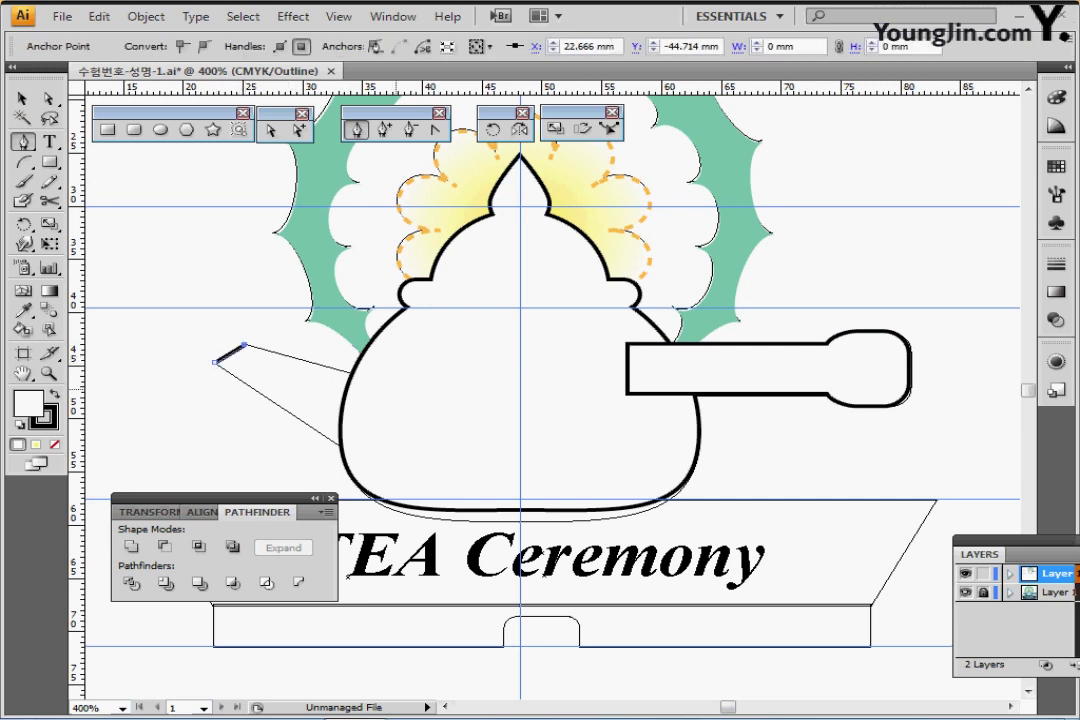
left_click(400, 386)
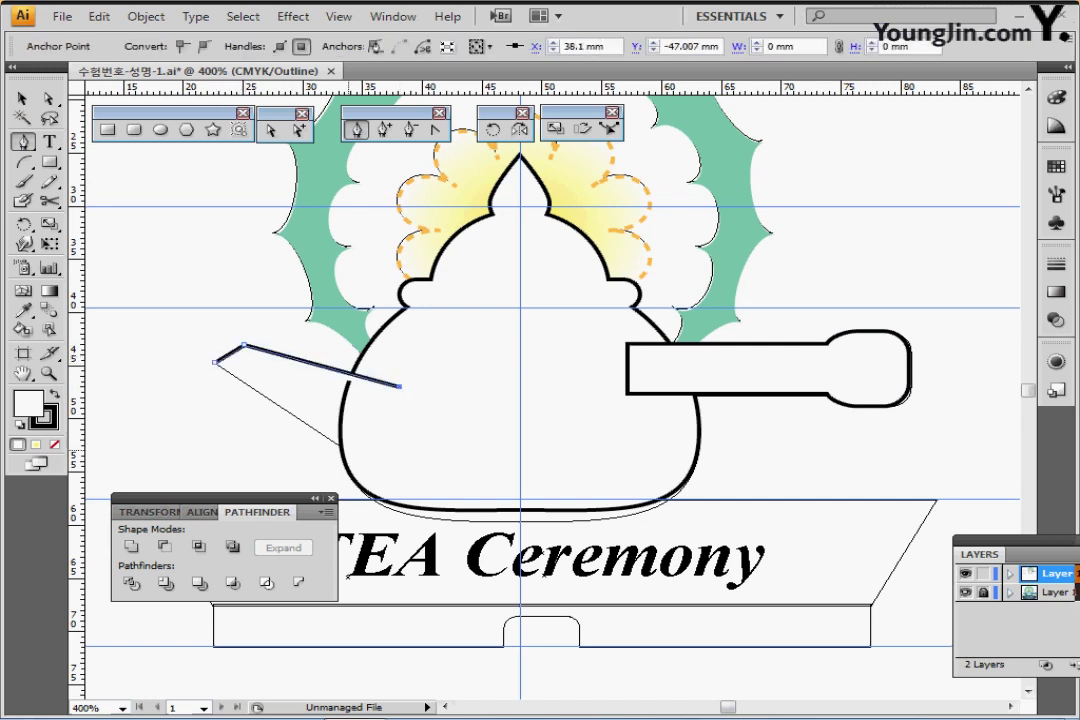
left_click(342, 447)
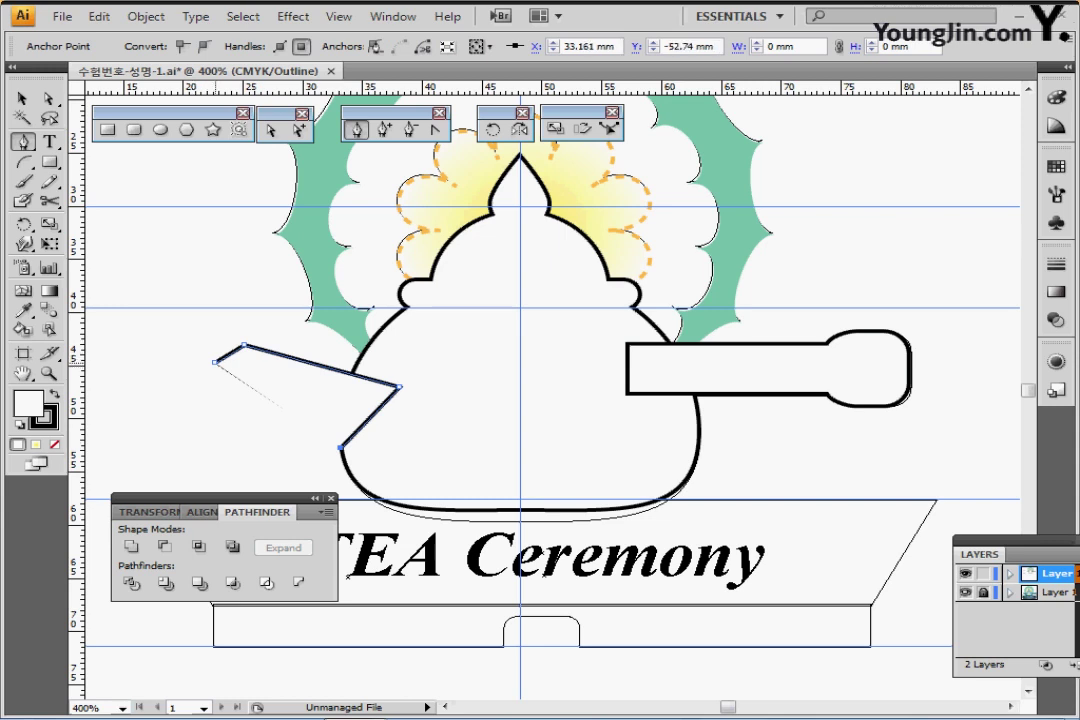
left_click(215, 362)
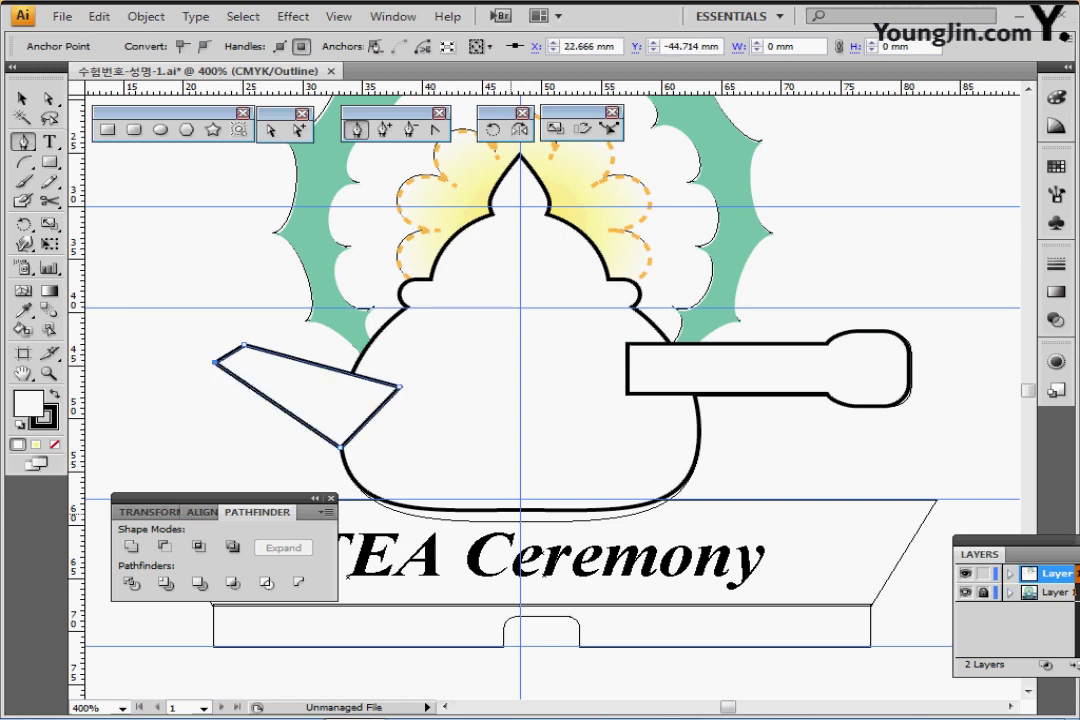
- Lower the teapot body's bottom anchor point to the sketched base at about Y -59.5 mm and hide the sketch layer
left_click(517, 510, "ctrl")
left_click_drag(519, 510, 519, 520)
left_click(965, 592)
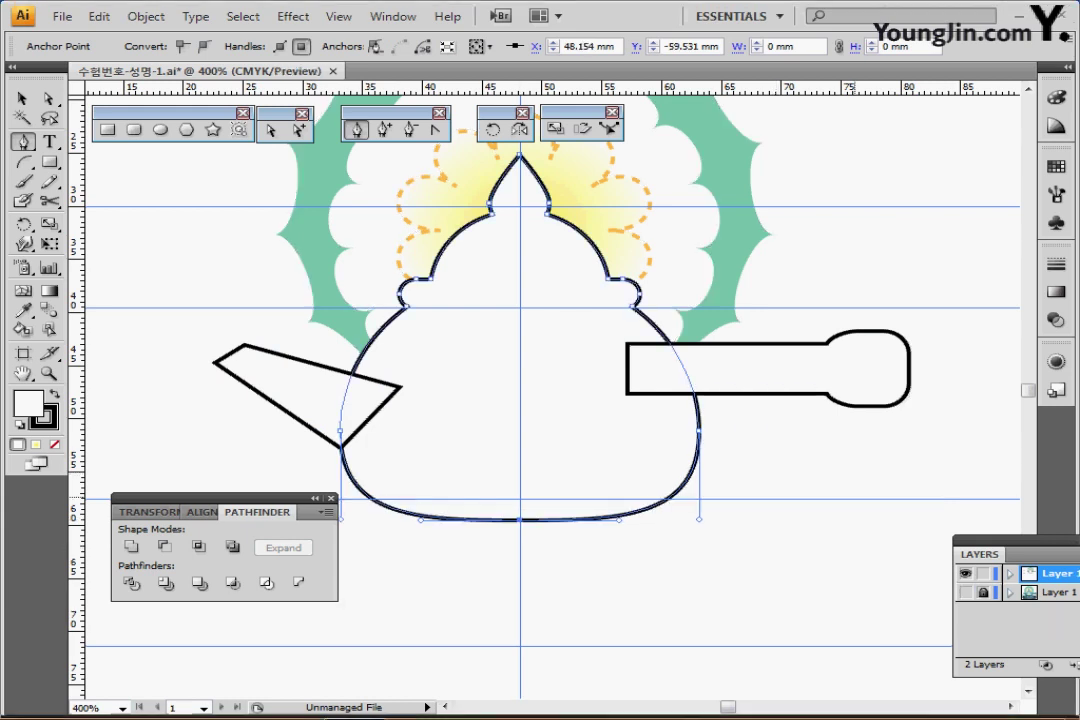
- Unite the teapot body with the spout and the handle into a single outline
left_click(362, 377, "ctrl+shift")
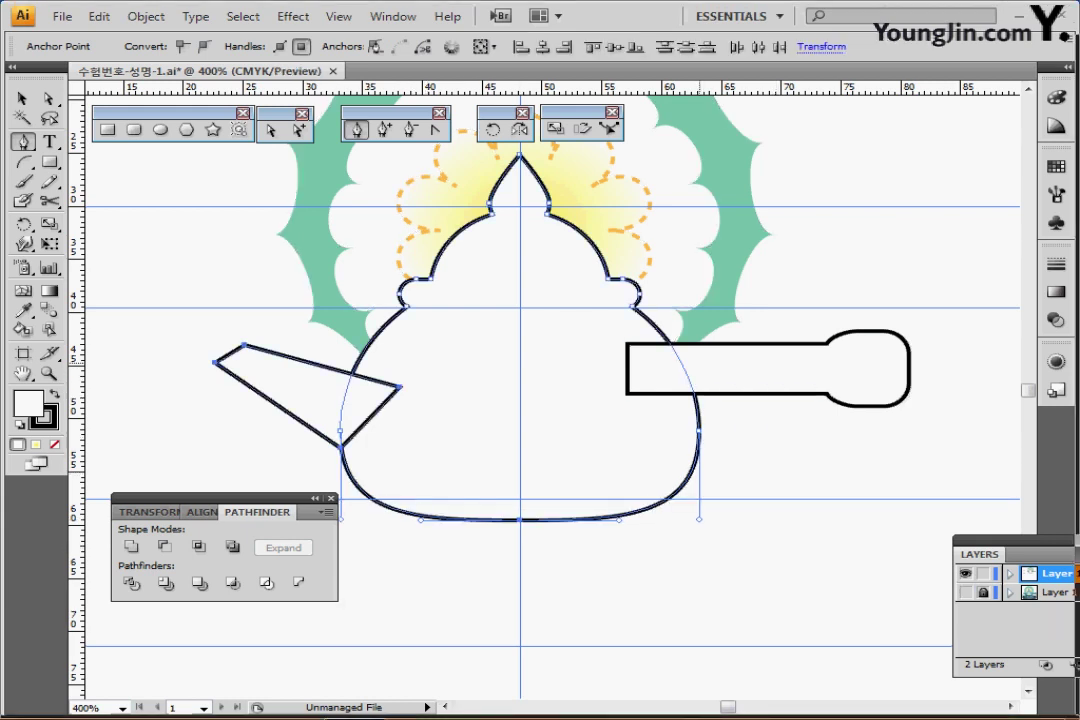
left_click(700, 345, "ctrl+shift")
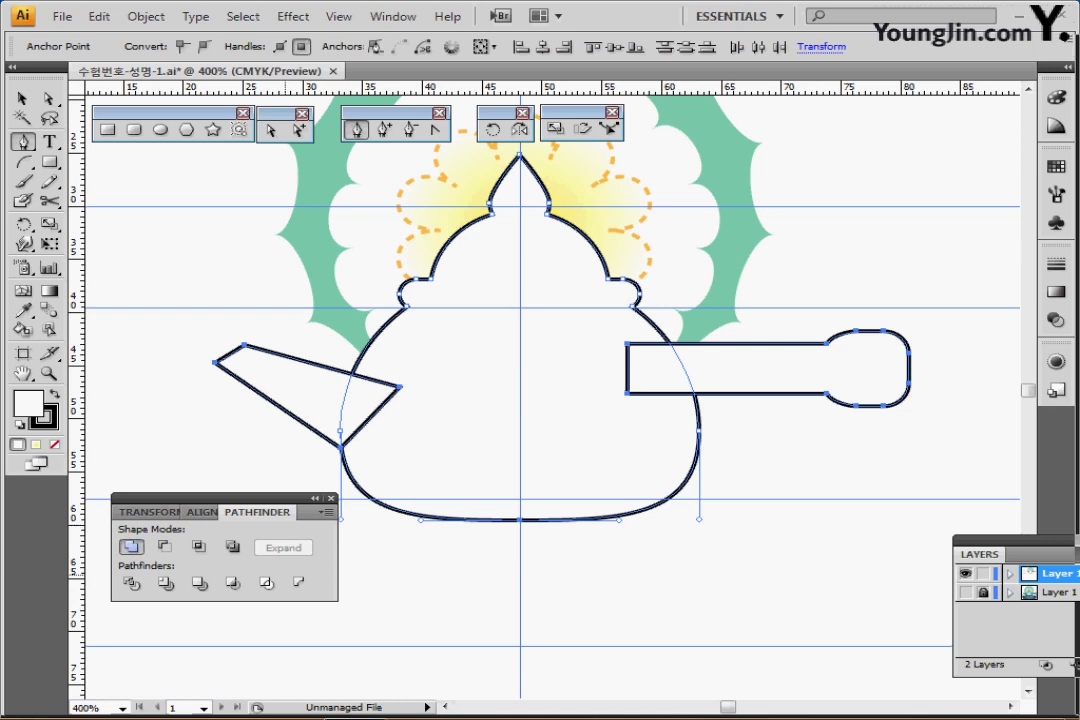
left_click(131, 547)
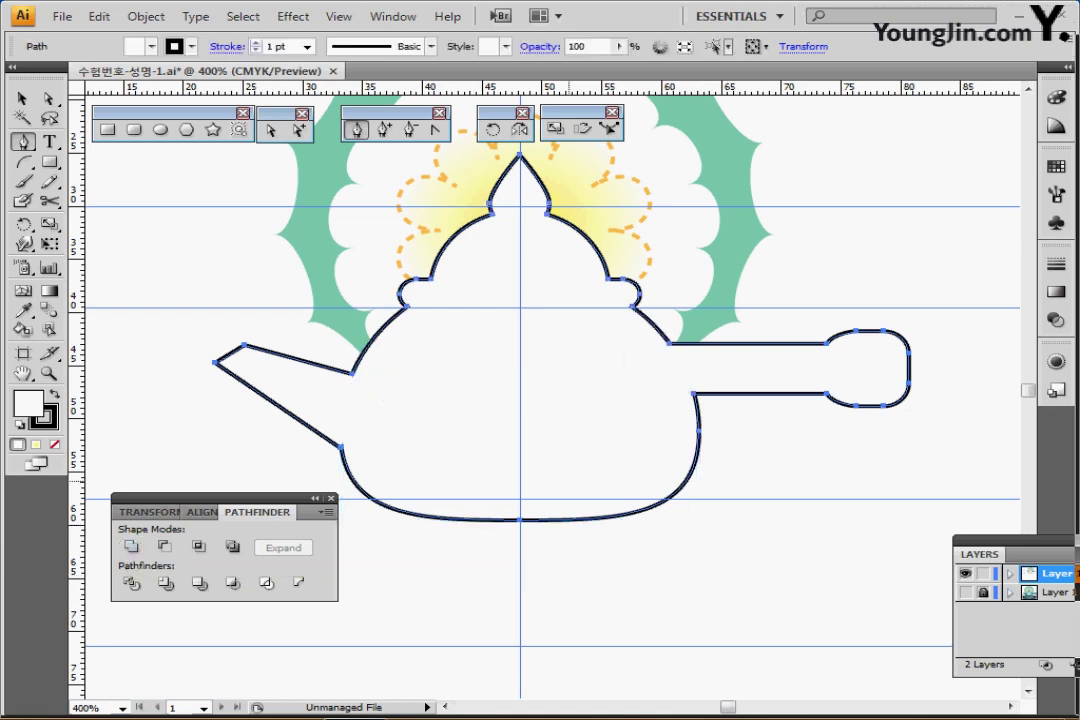
- Fill the united teapot with the teal-blue radial gradient sampled from the colour samples beside the artboard and check its gradient stops
key("ctrl+minus")
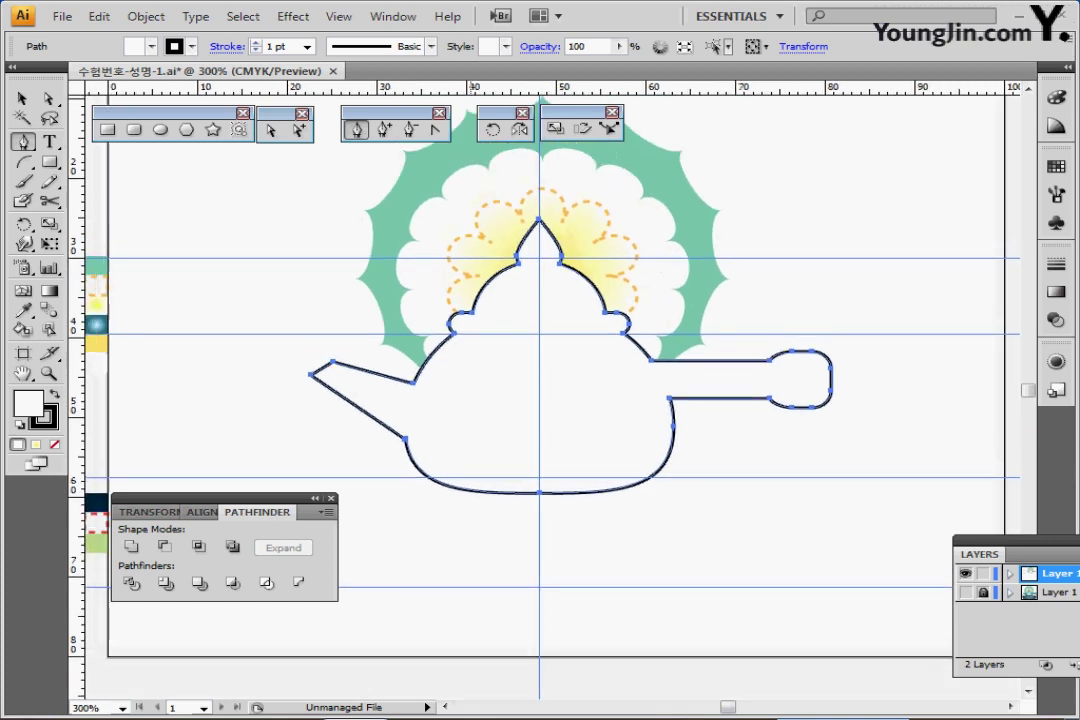
scroll(540, 390, "down", 1)
key("i")
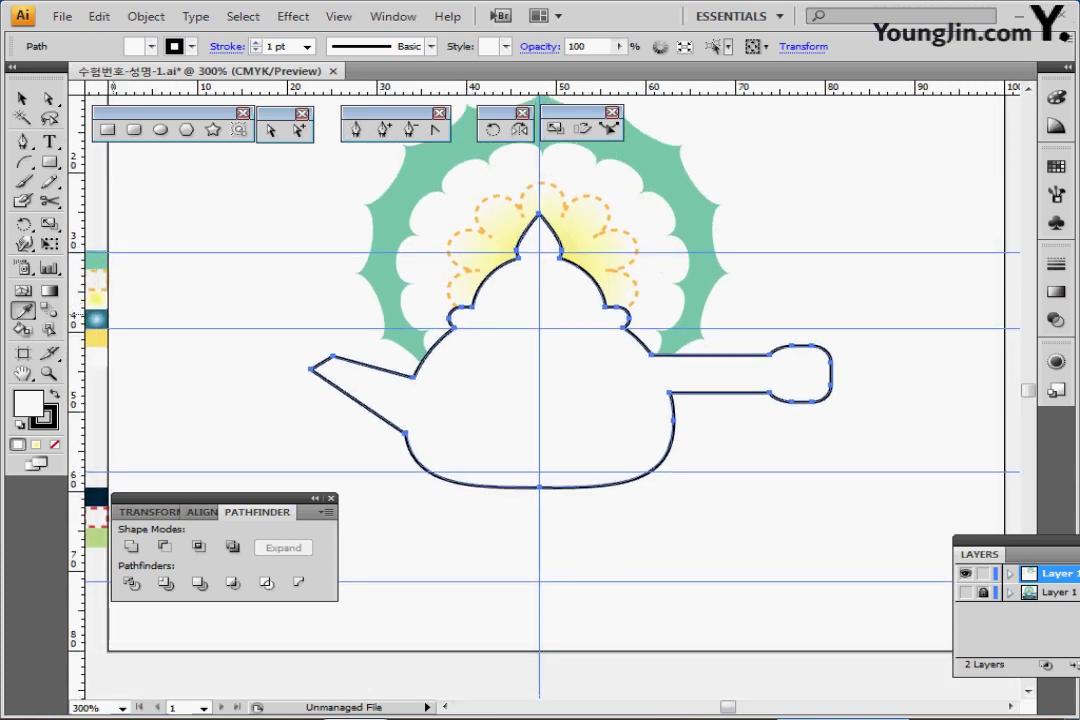
left_click(95, 318)
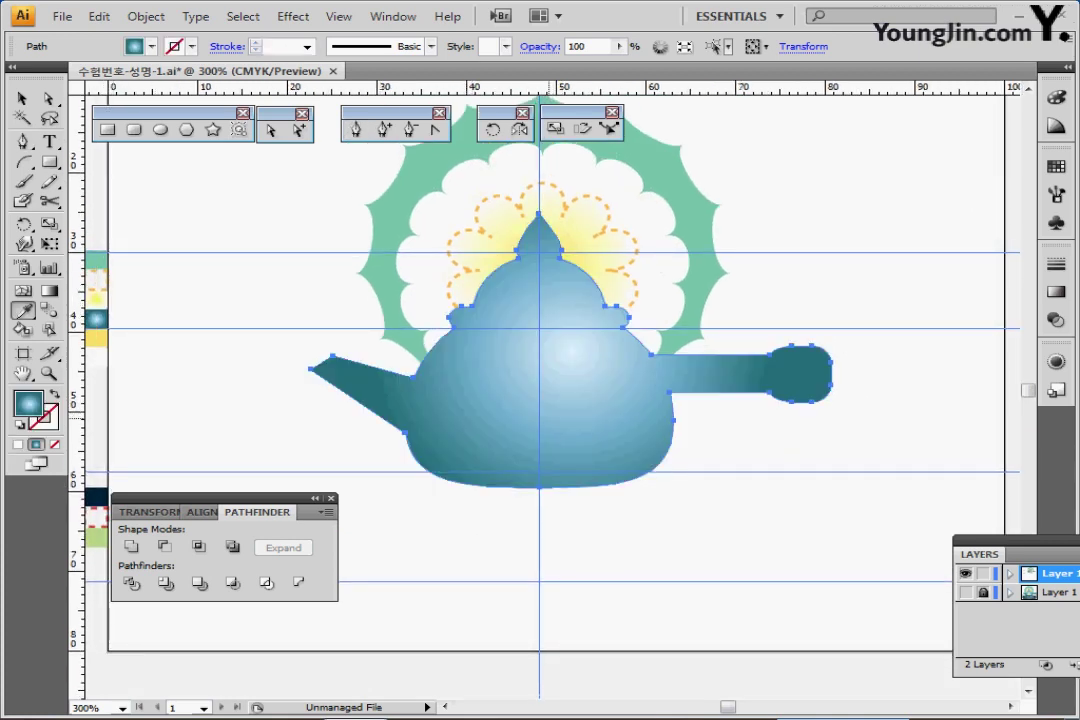
left_click(1056, 292)
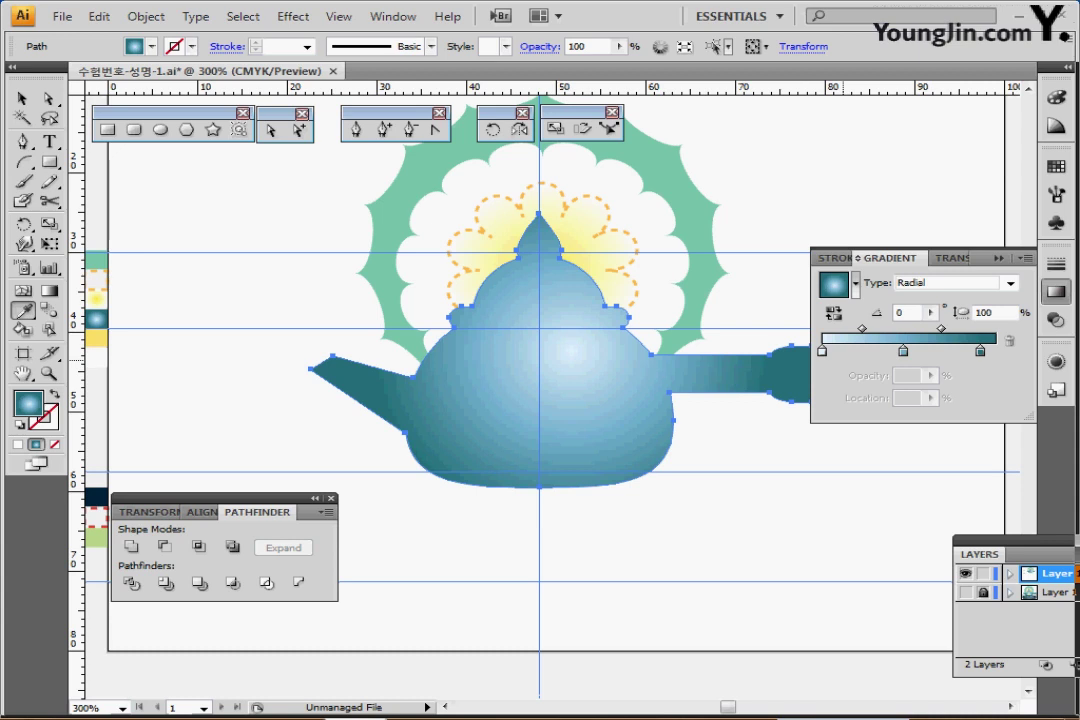
left_click(903, 351)
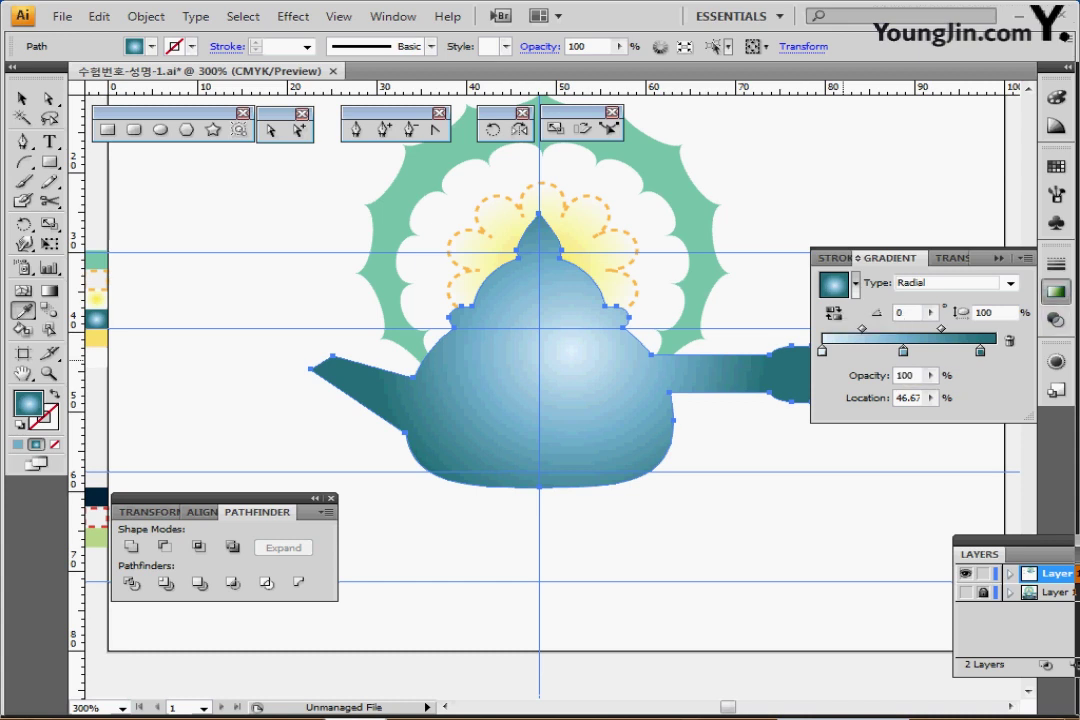
left_click(1052, 293)
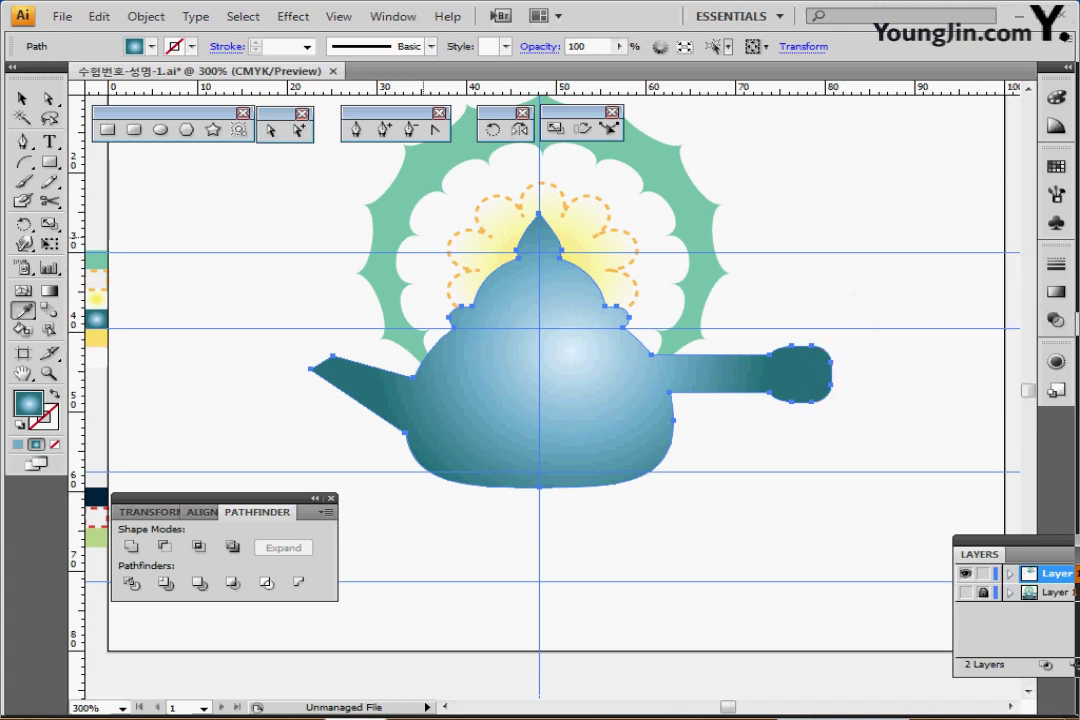
- Redirect the teapot's radial gradient so its highlight sits in the upper-left of the body and darkens towards the lower right, and deselect
key("g")
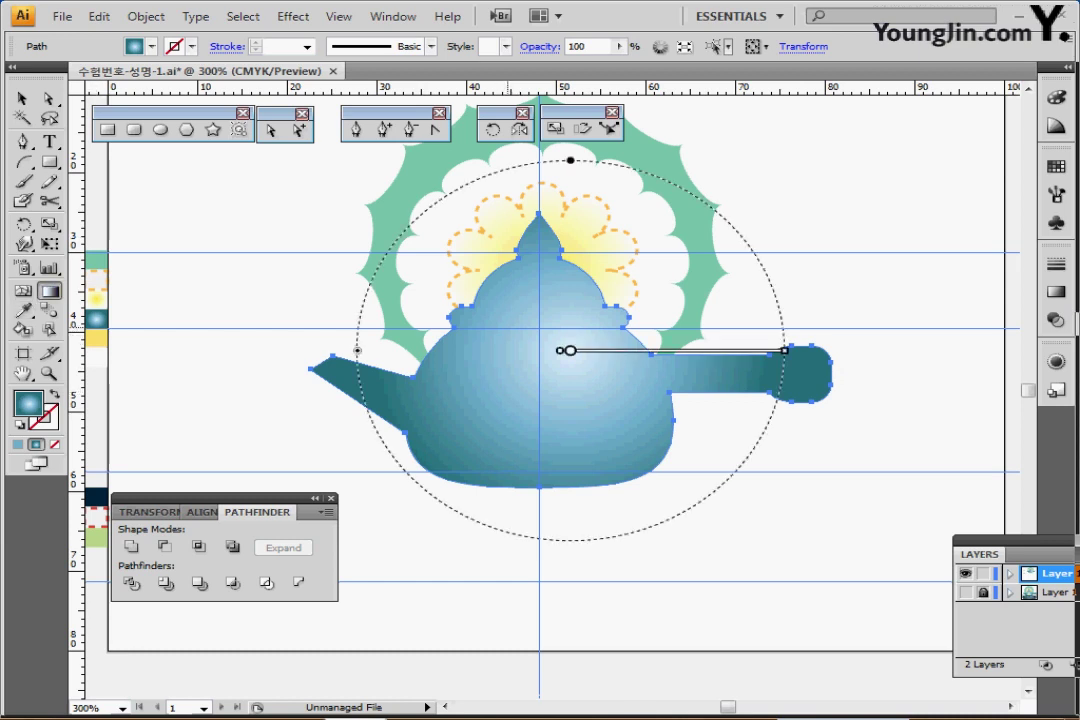
left_click_drag(508, 328, 642, 439)
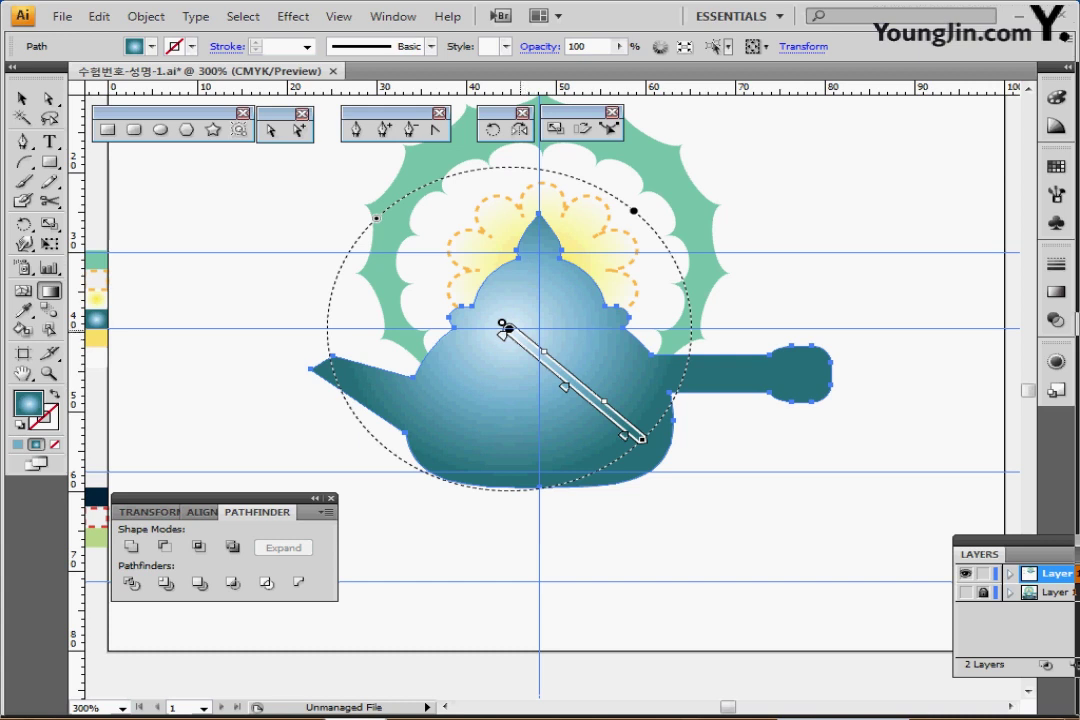
left_click_drag(508, 328, 515, 337)
key("ctrl+z")
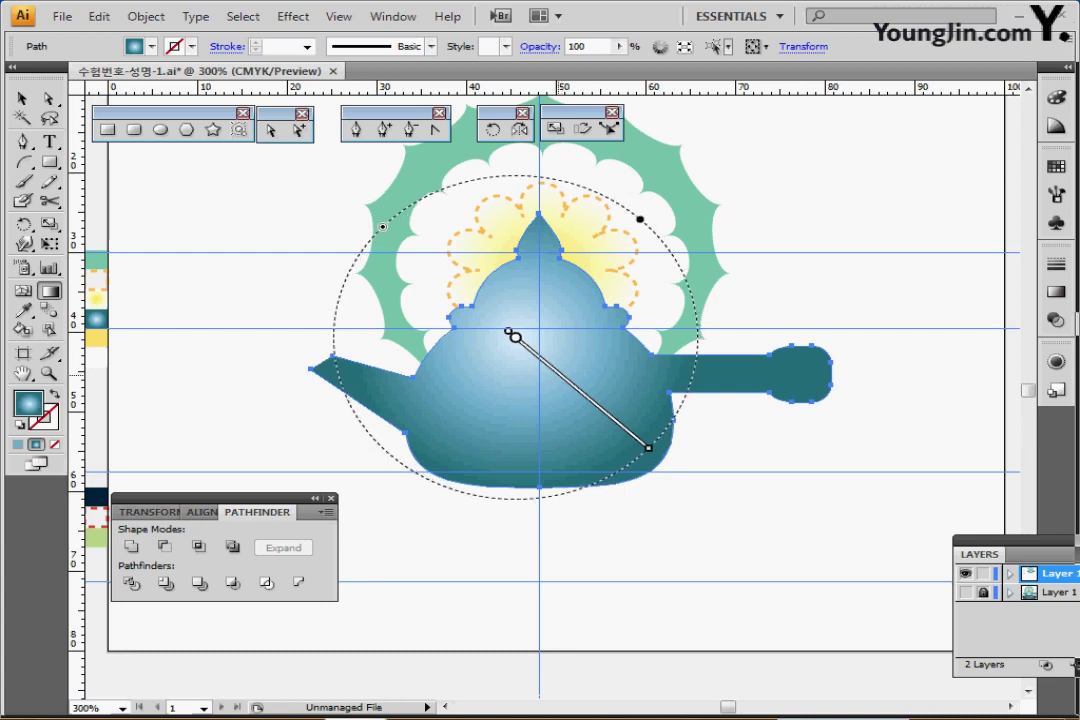
key("ctrl+shift+a")
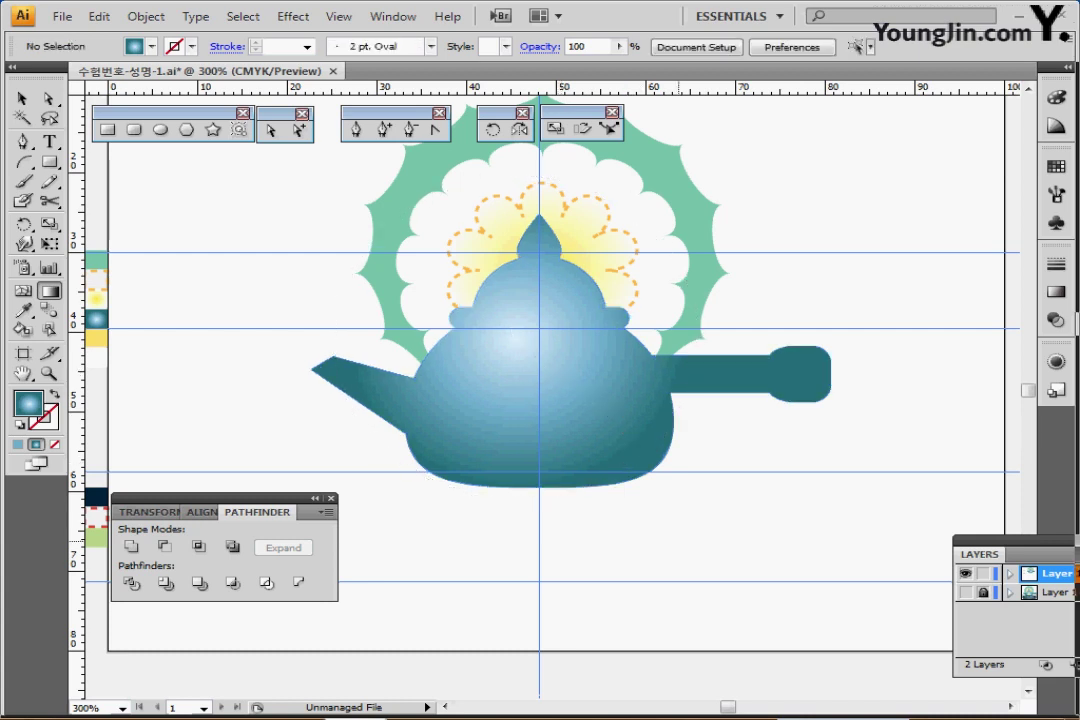
- Show the sketch layer behind outlined artwork around the teapot's swirl ornament and set no fill with a black 1 pt stroke
key("ctrl+plus")
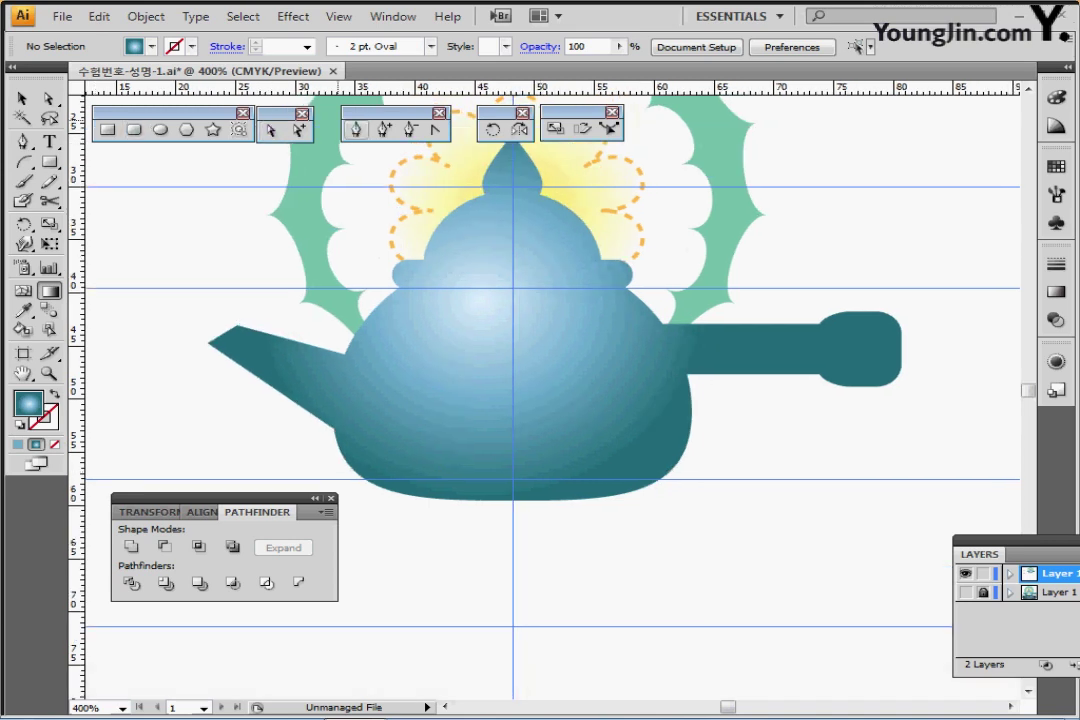
key("p")
key("ctrl+plus")
key("ctrl+plus")
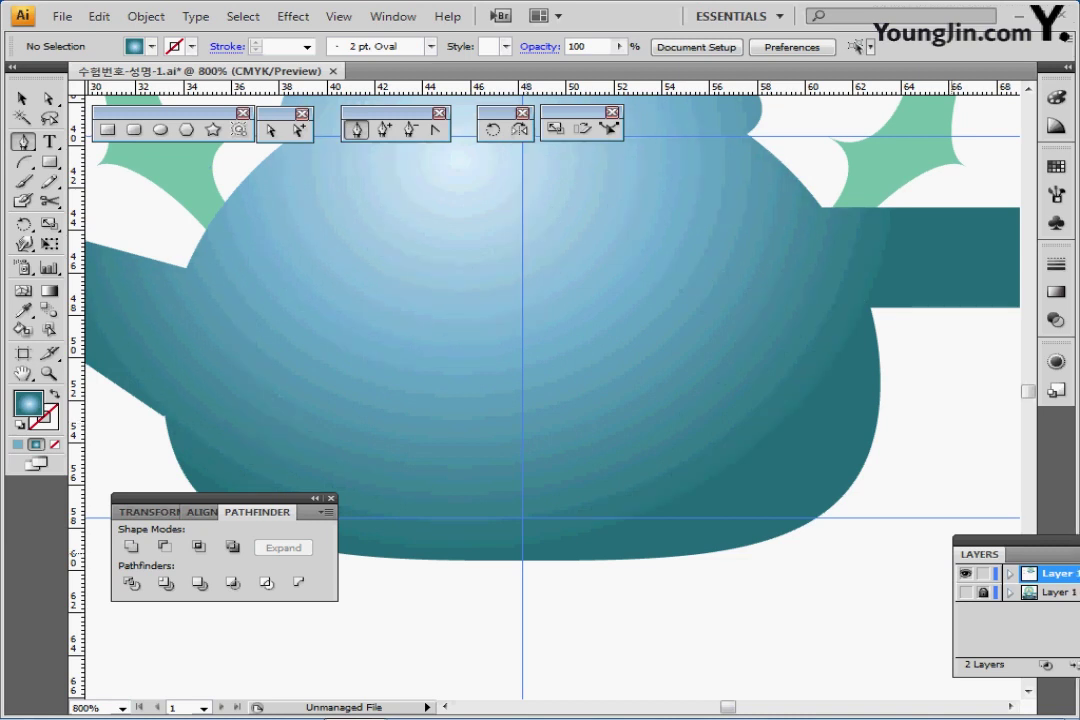
key("ctrl+y")
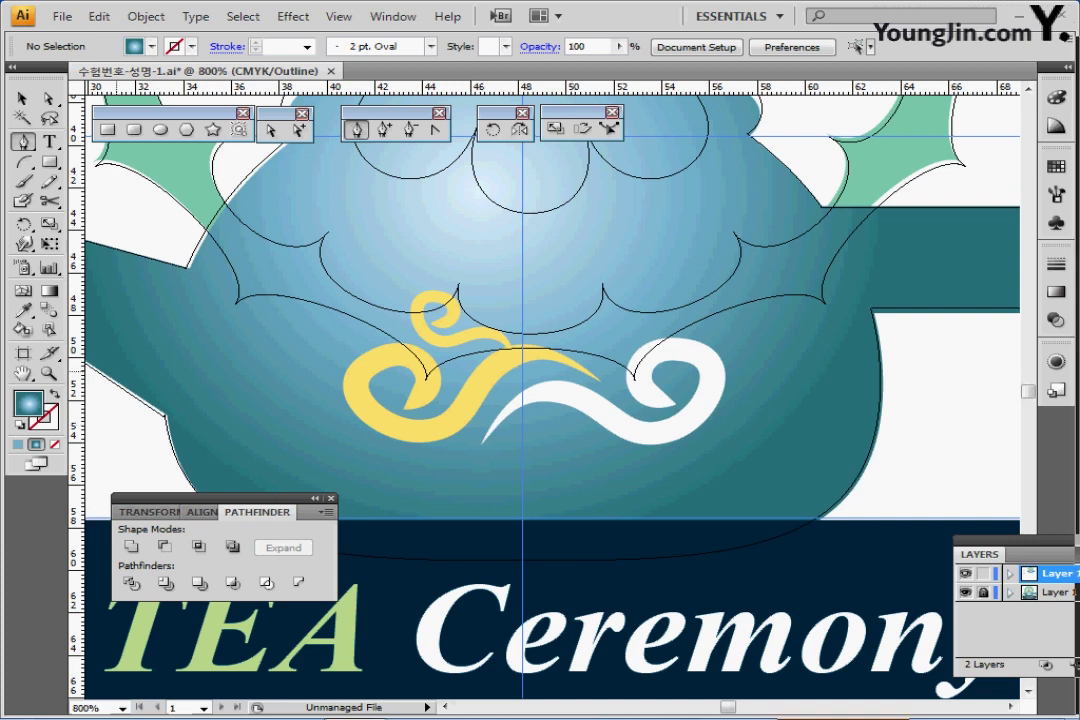
left_click(20, 425)
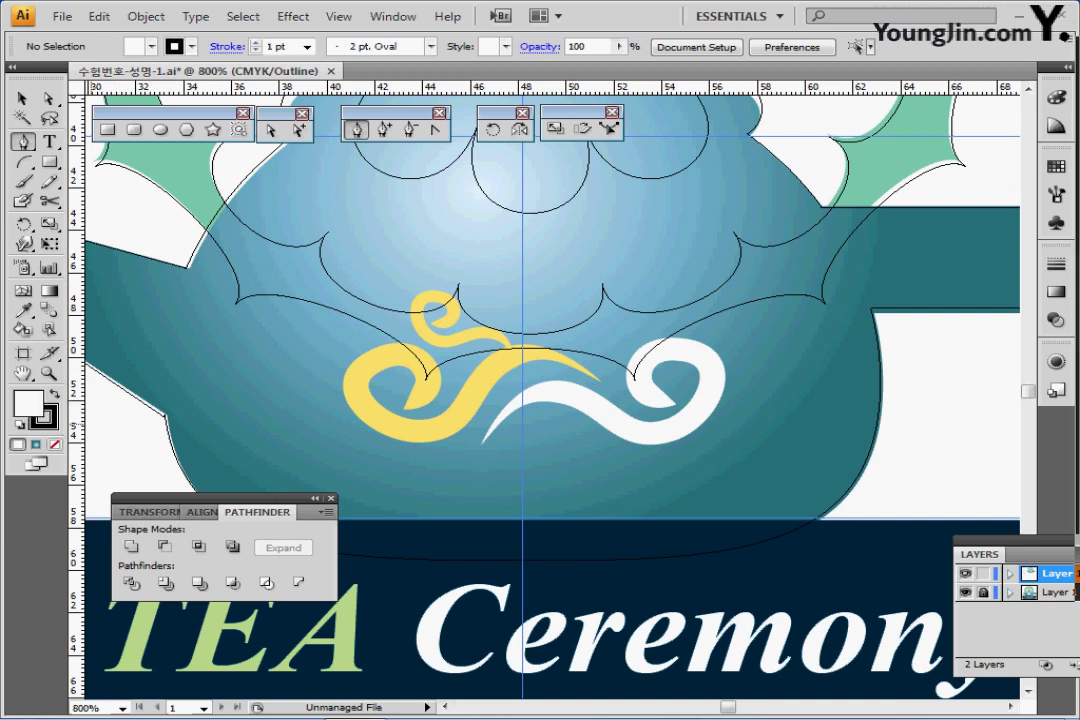
left_click(55, 444)
- Trace the centre line of the white swirl as an open Pen path from its tail to the inner curl, and hide the sketch
left_click(483, 441)
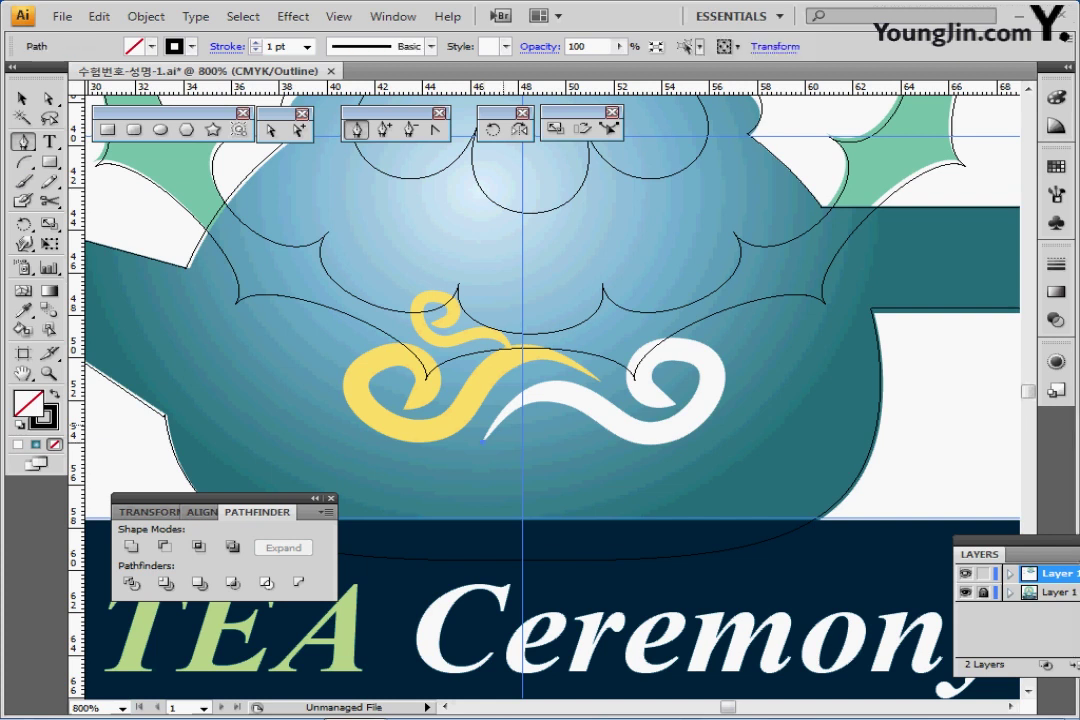
left_click_drag(562, 393, 603, 411)
left_click(680, 427)
left_click_drag(680, 427, 722, 401)
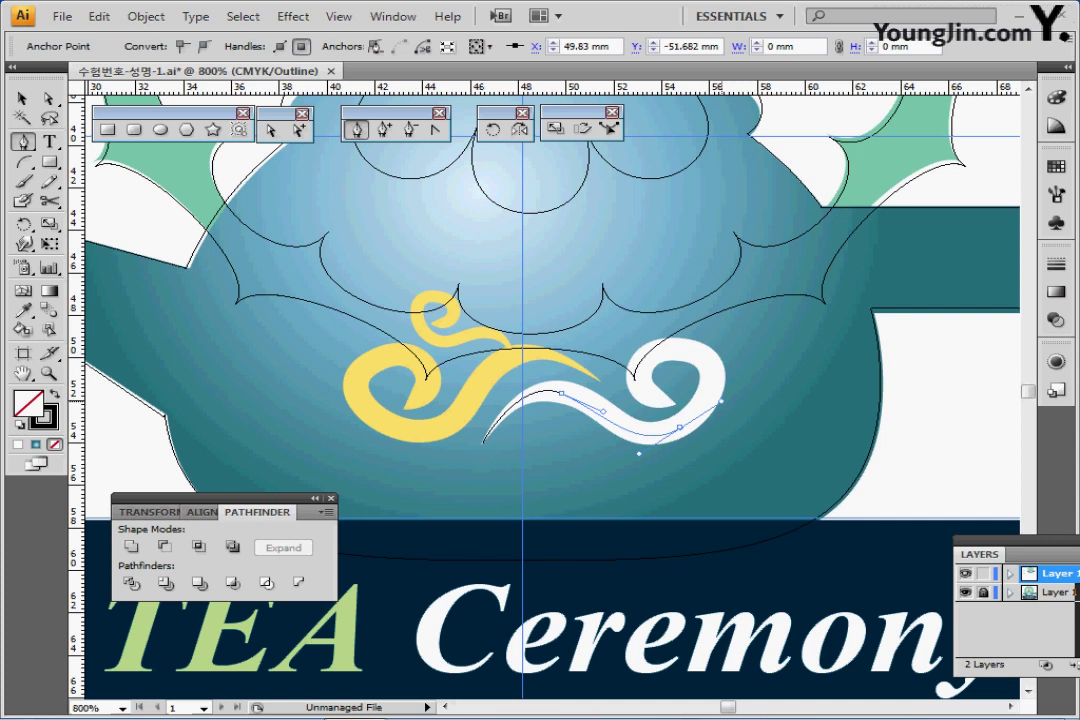
left_click_drag(688, 352, 656, 345)
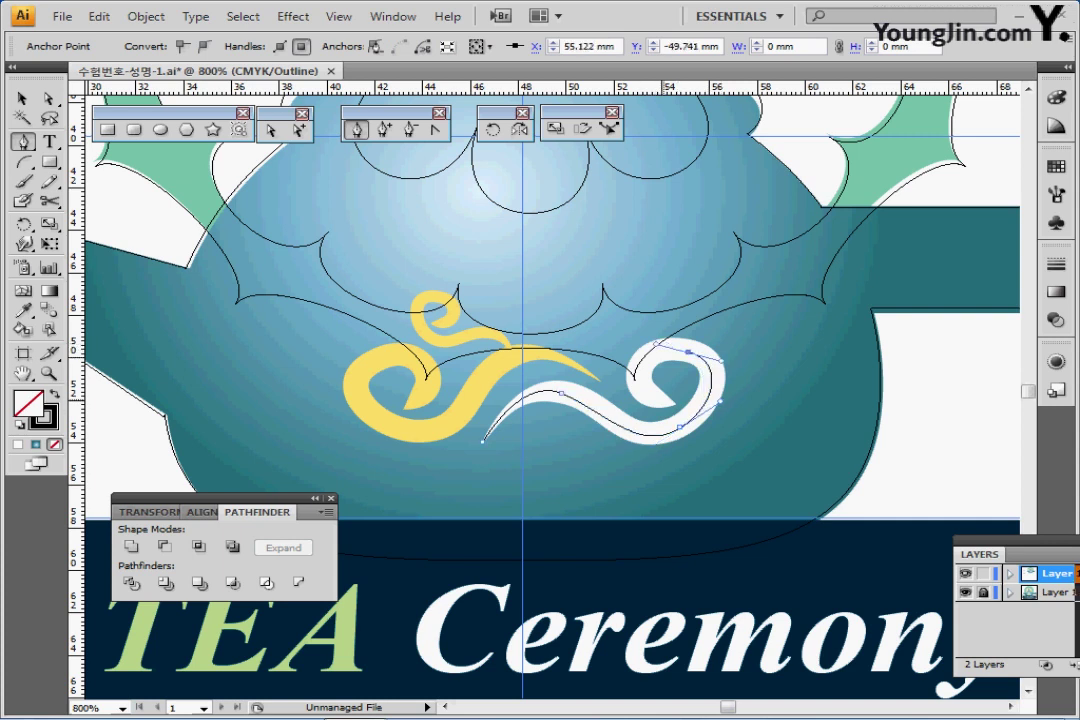
left_click_drag(665, 395, 710, 416)
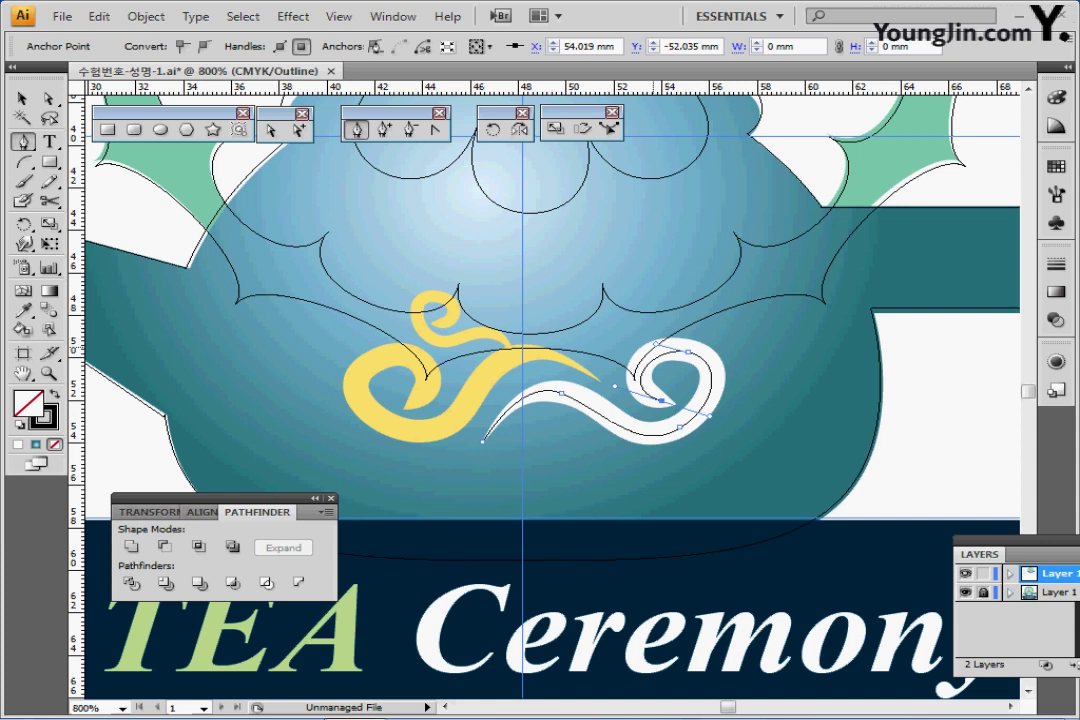
left_click_drag(656, 344, 648, 339)
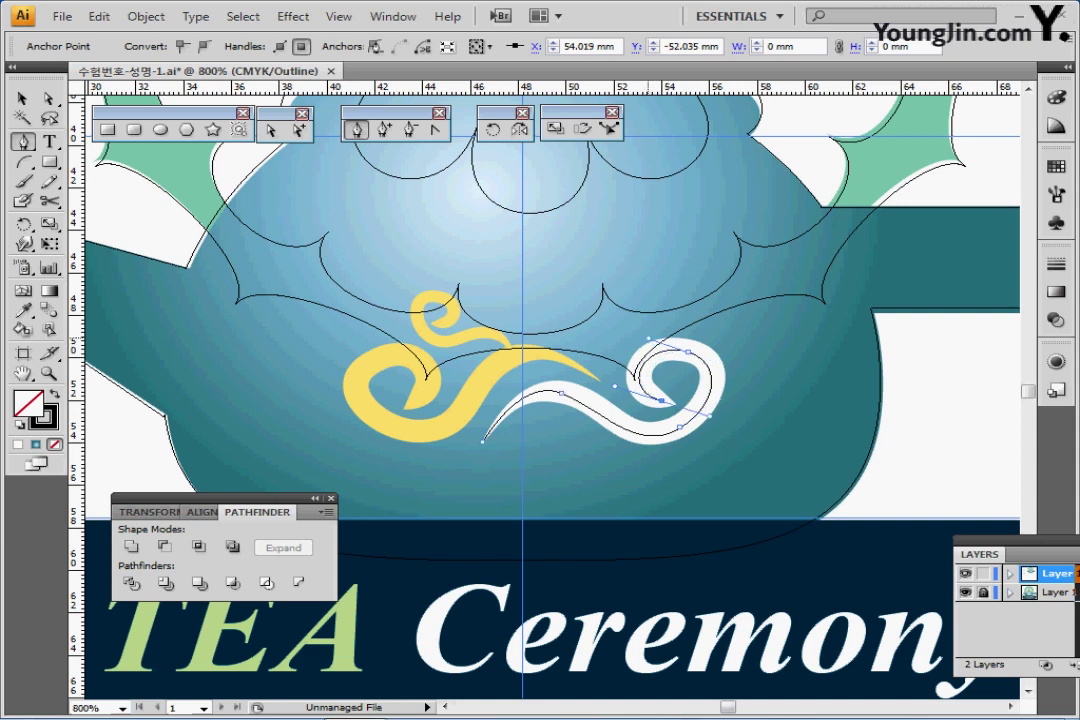
key("ctrl+y")
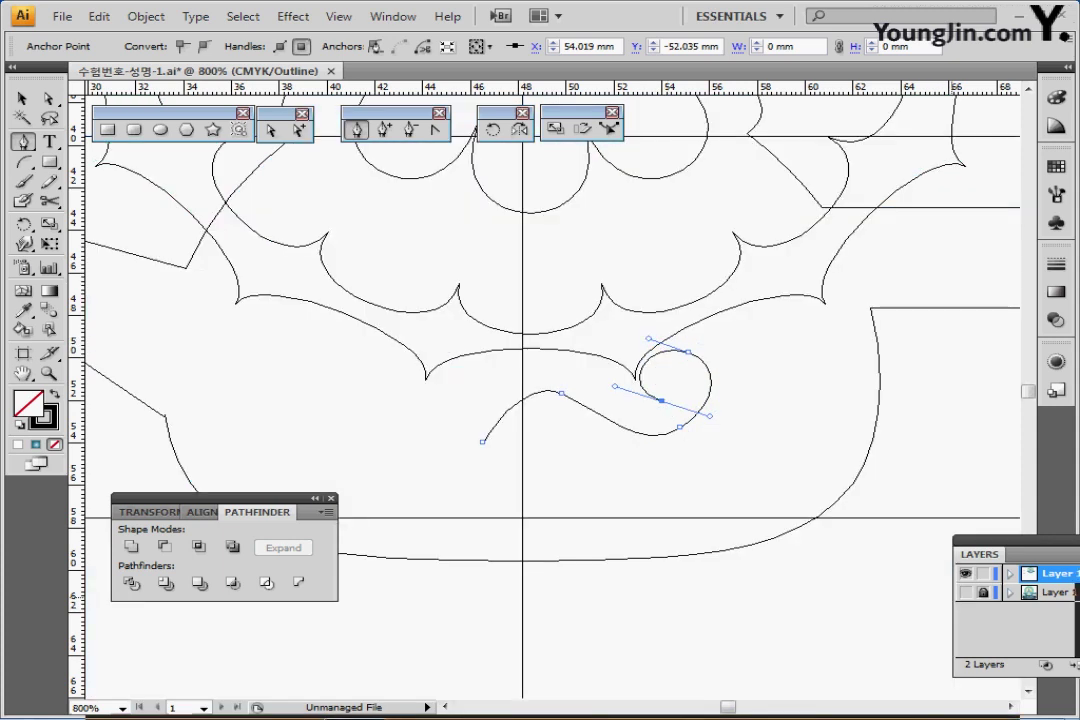
key("ctrl+y")
left_click_drag(693, 417, 655, 406)
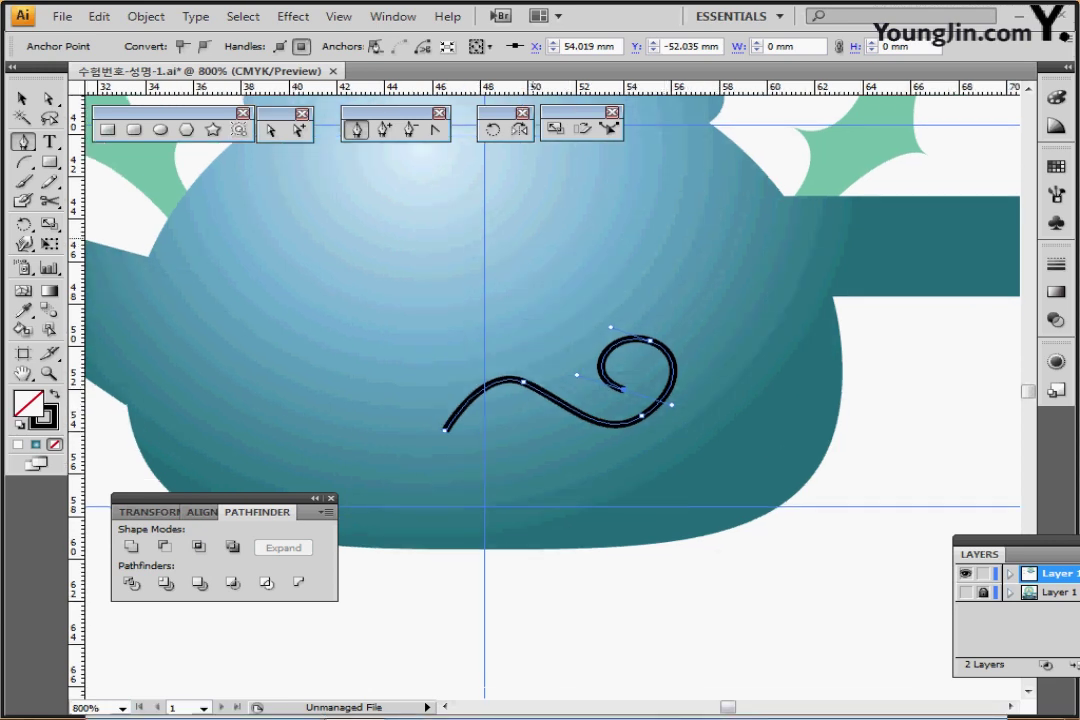
- Give the swirl path a white stroke (C0 M0 Y0 K0) with a weight of 3 pt
left_click(1054, 96)
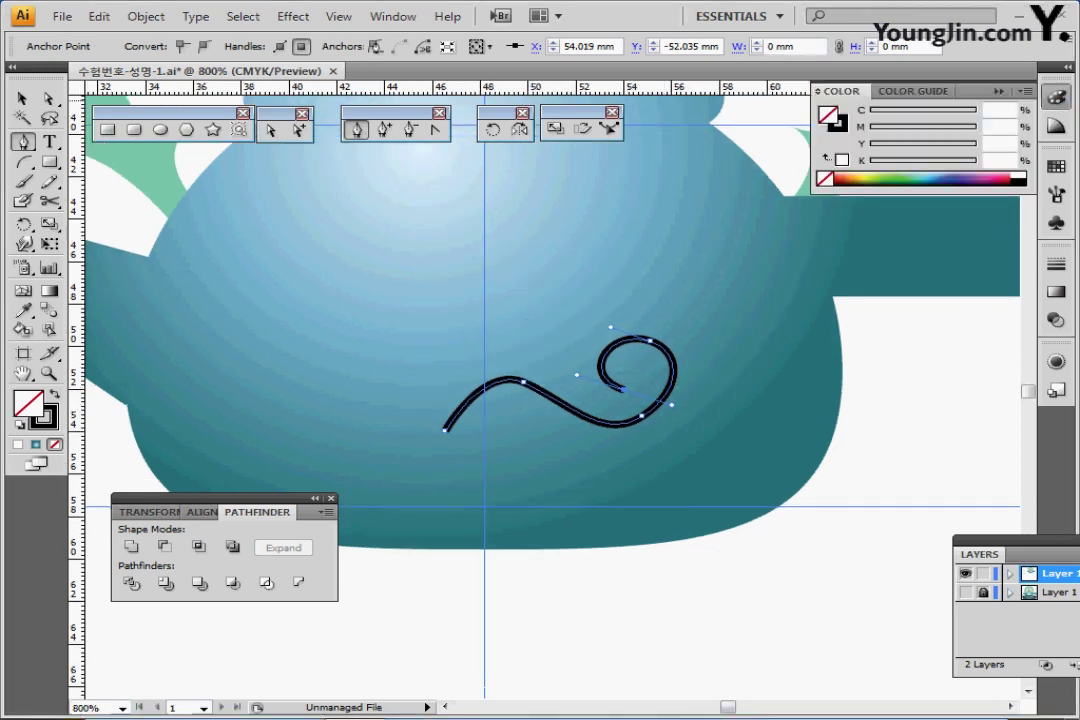
key("x")
left_click(1019, 175)
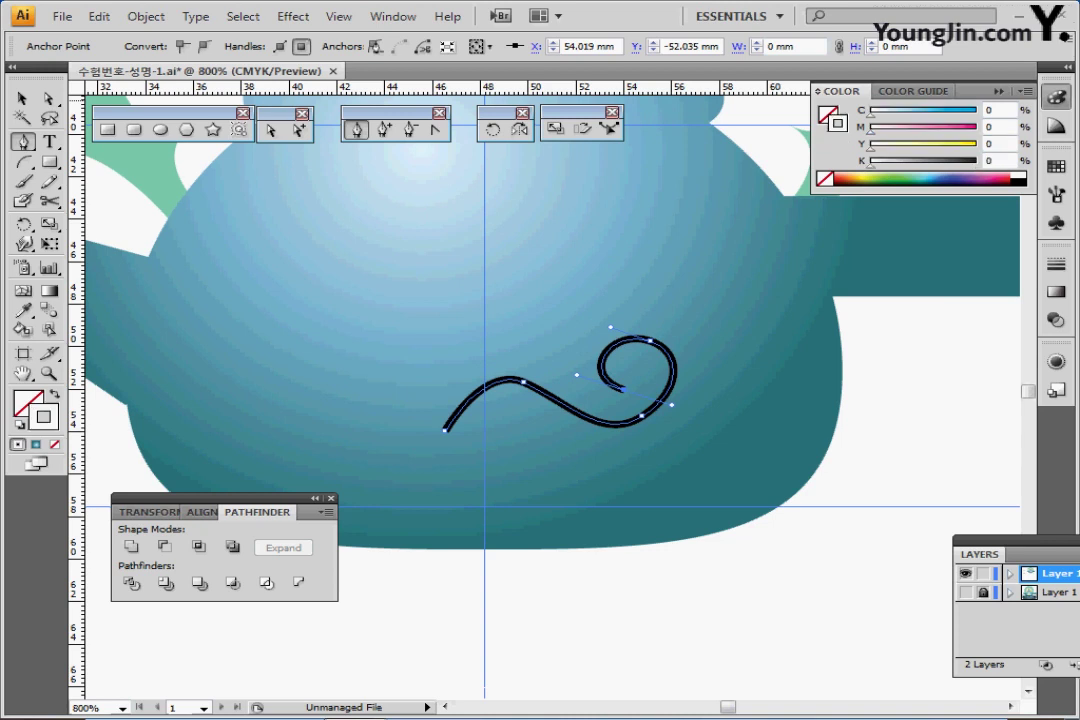
left_click(1056, 264)
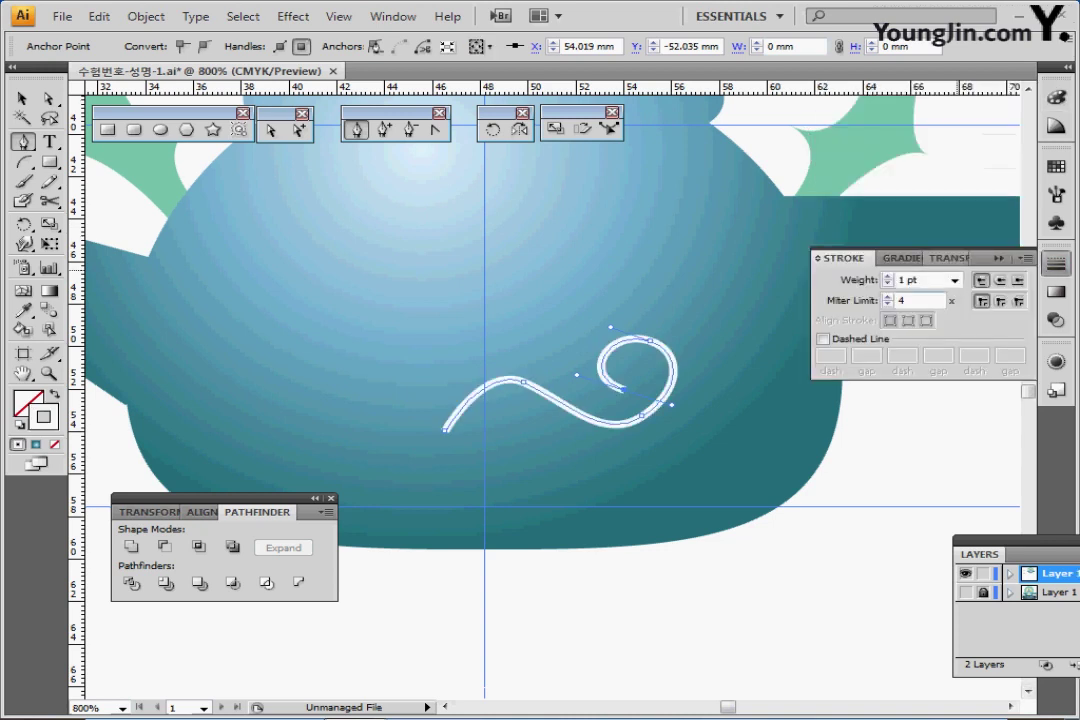
left_click(887, 277)
left_click(887, 277)
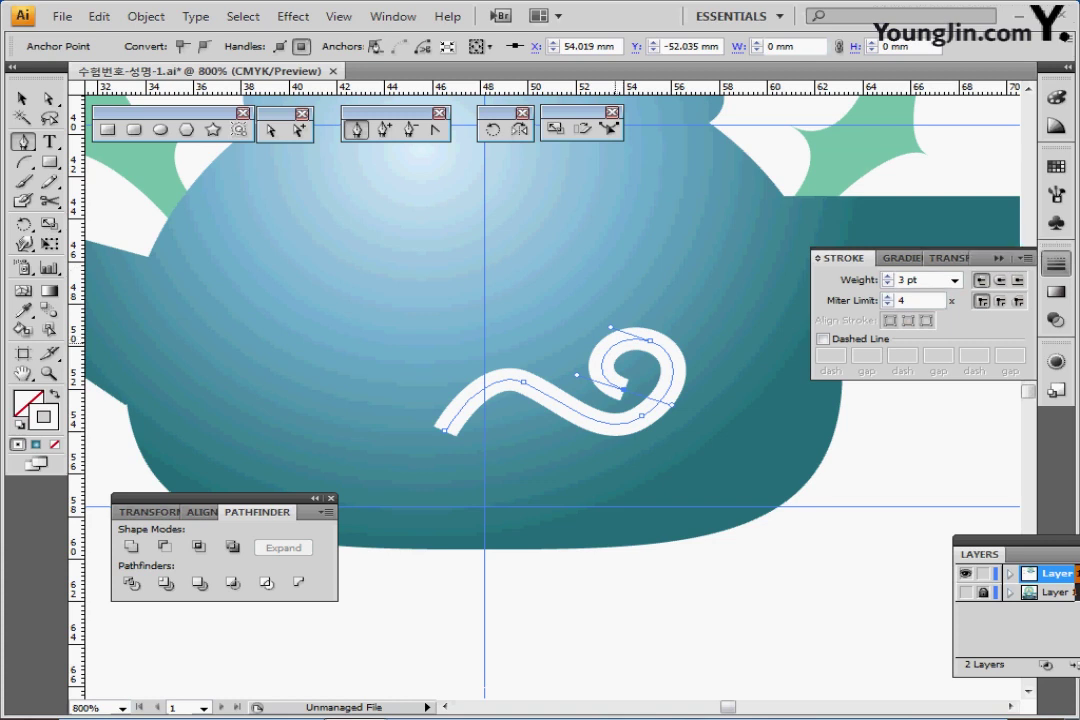
- Convert the swirl's 3 pt stroke into a filled shape with Outline Stroke
left_click(99, 17)
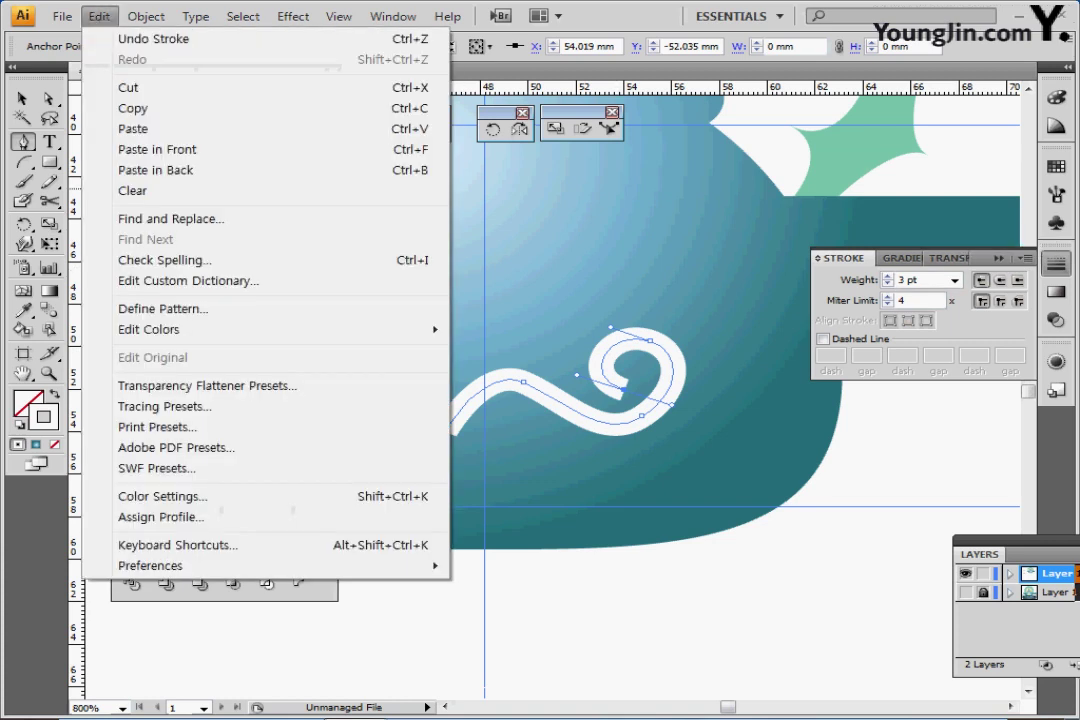
mouse_move(146, 16)
mouse_move(170, 378)
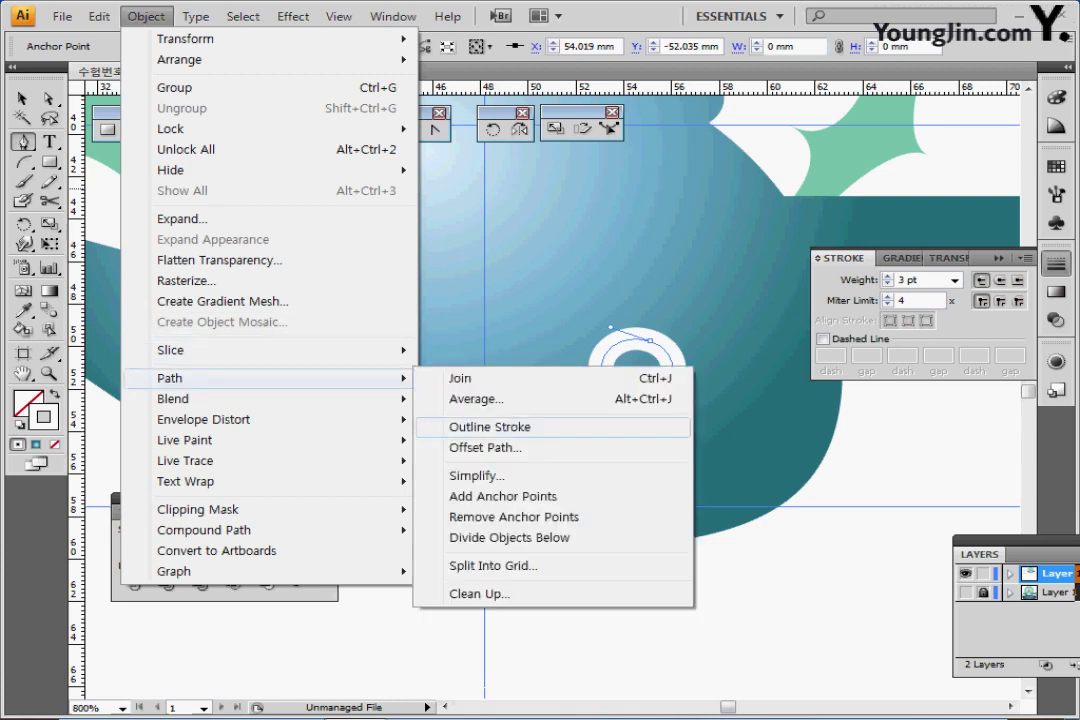
left_click(490, 427)
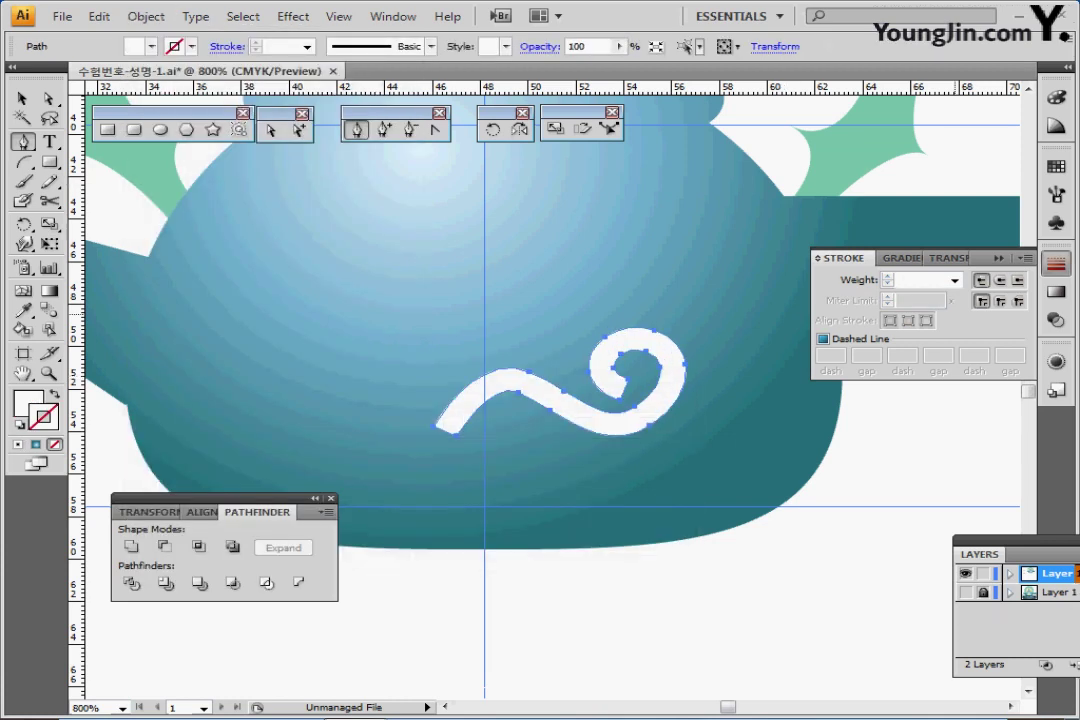
left_click(1056, 263)
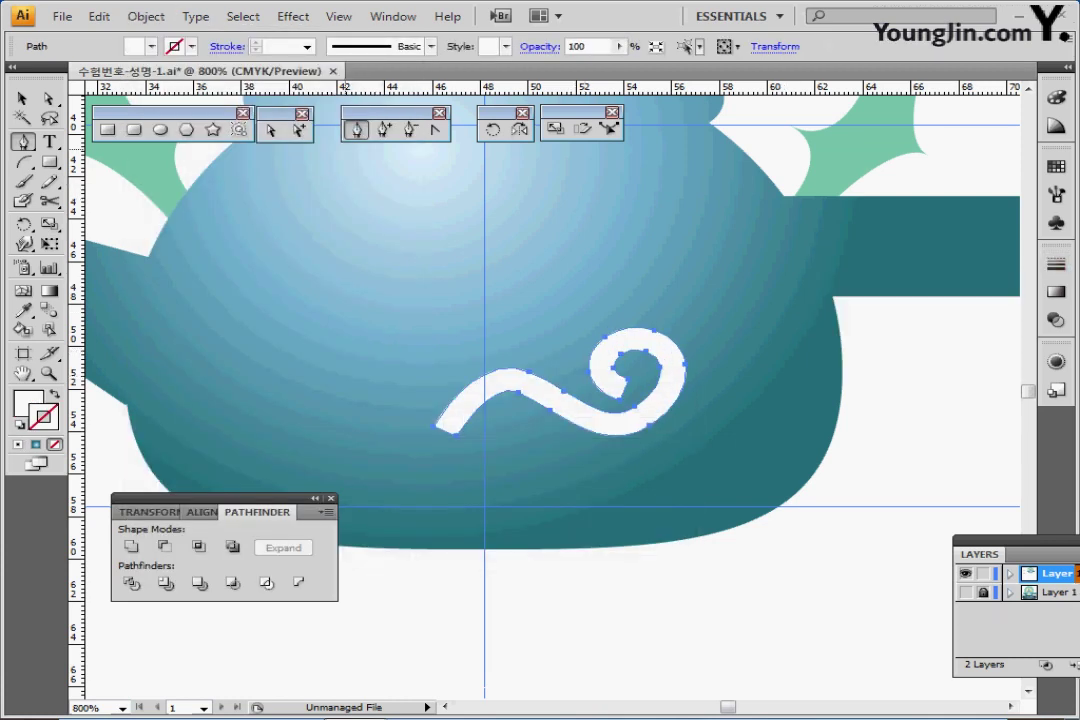
- Delete one corner anchor point at the swirl's tail and one at its inner curl so both ends taper to points
left_click(409, 129)
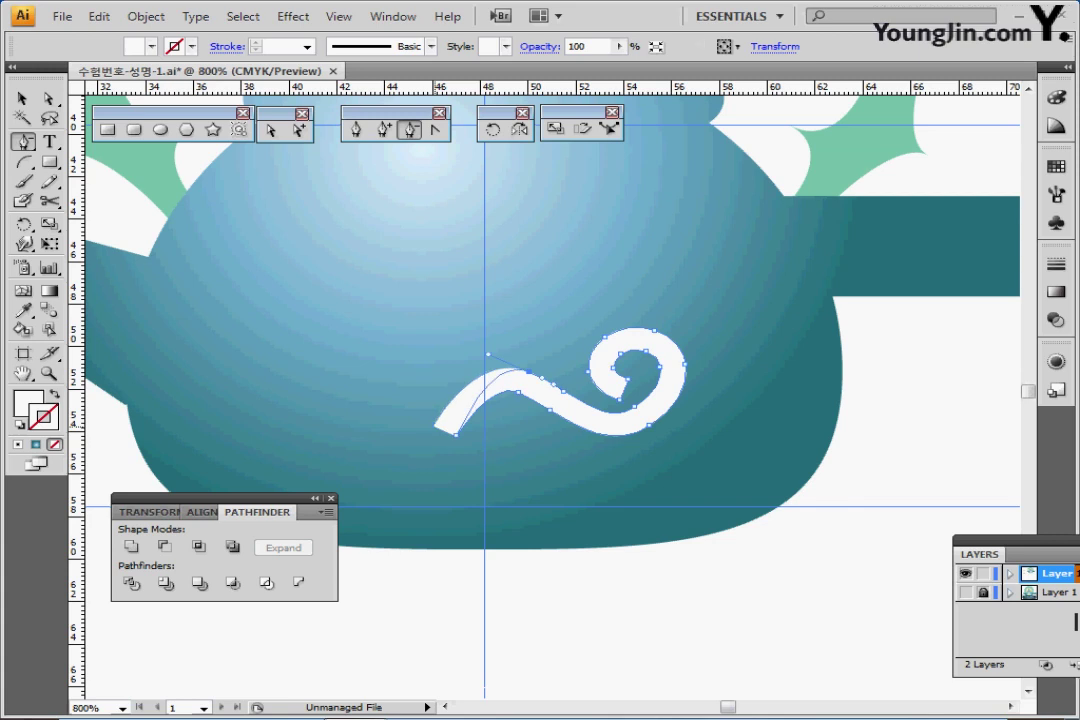
left_click(436, 427)
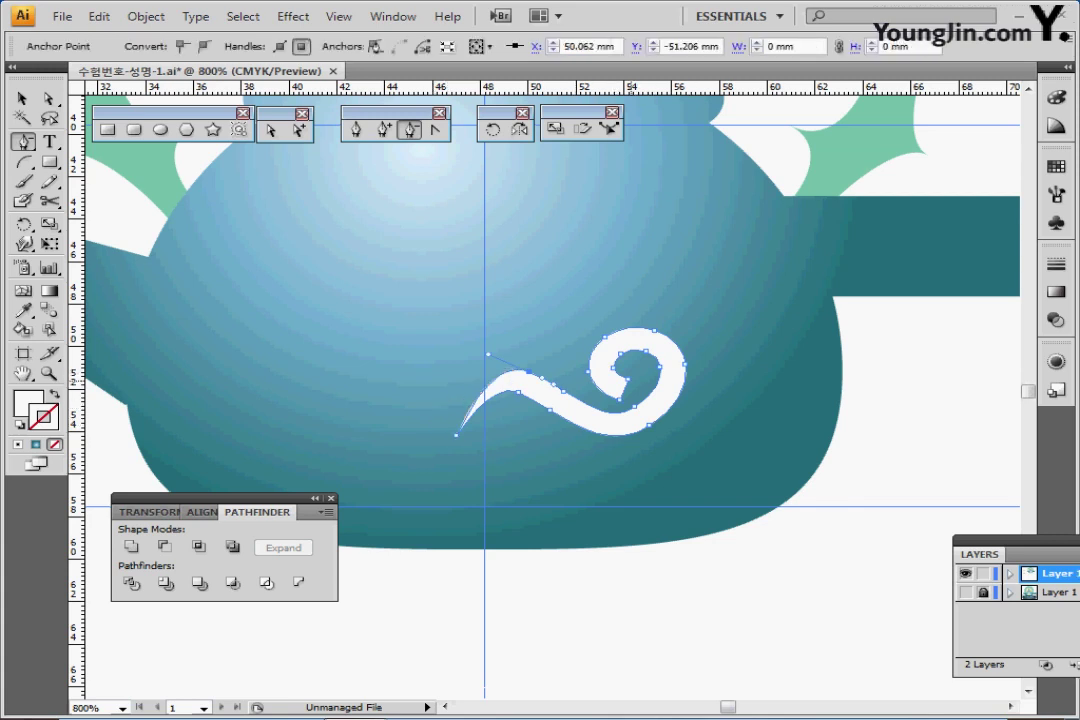
left_click(627, 379)
- Adjust the direction handles at the swirl's tail and inner curl to smooth the curves into both pointed ends
left_click(457, 435, "ctrl")
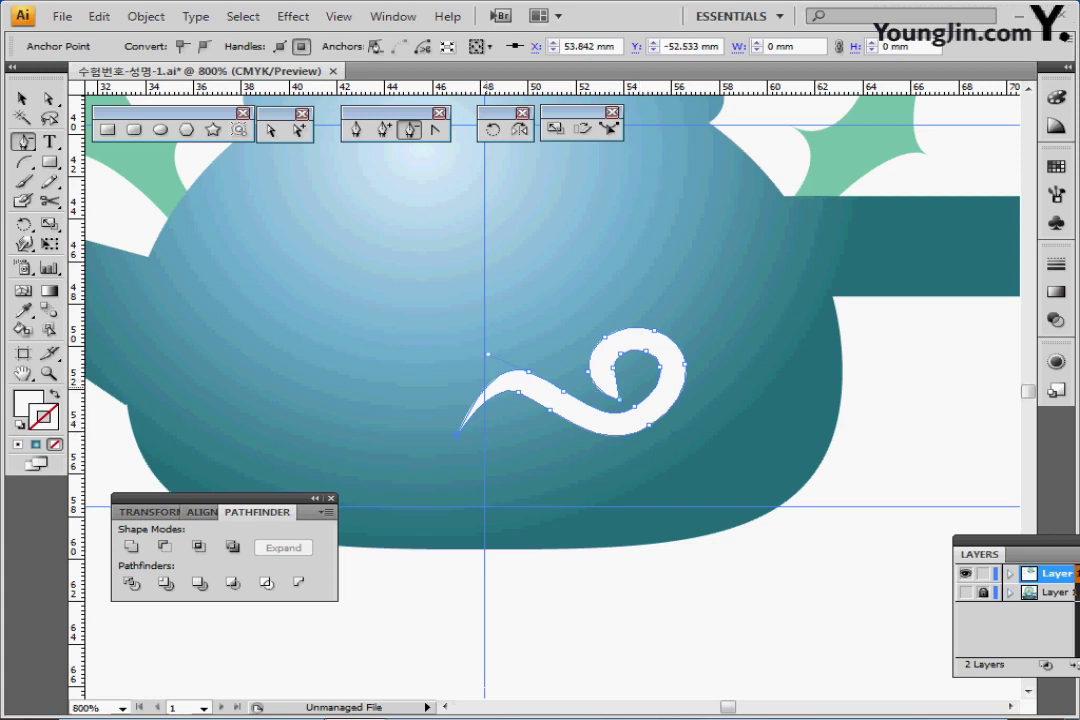
left_click_drag(488, 354, 469, 356)
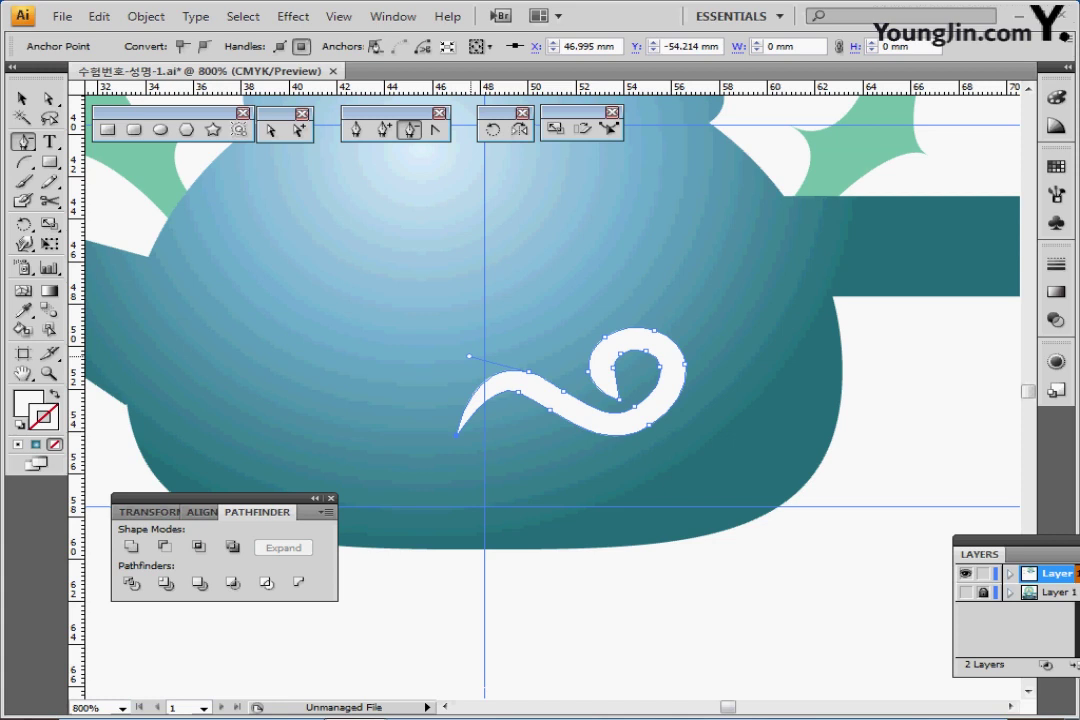
left_click(614, 363)
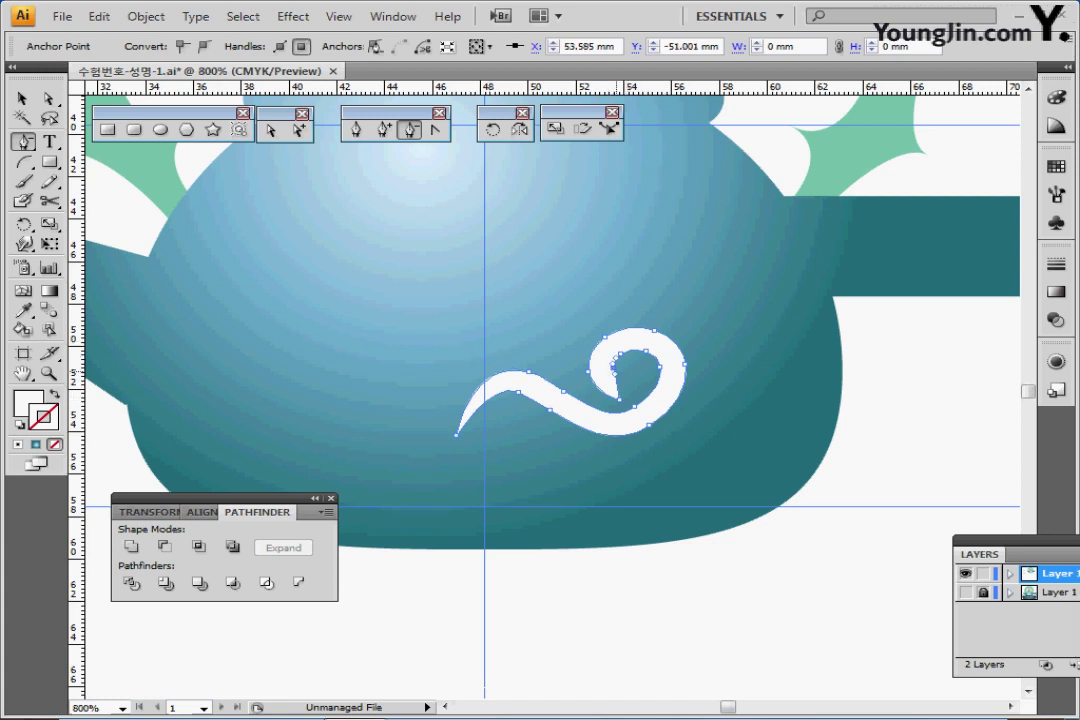
left_click_drag(615, 374, 623, 381)
key("ctrl+minus")
key("ctrl+minus")
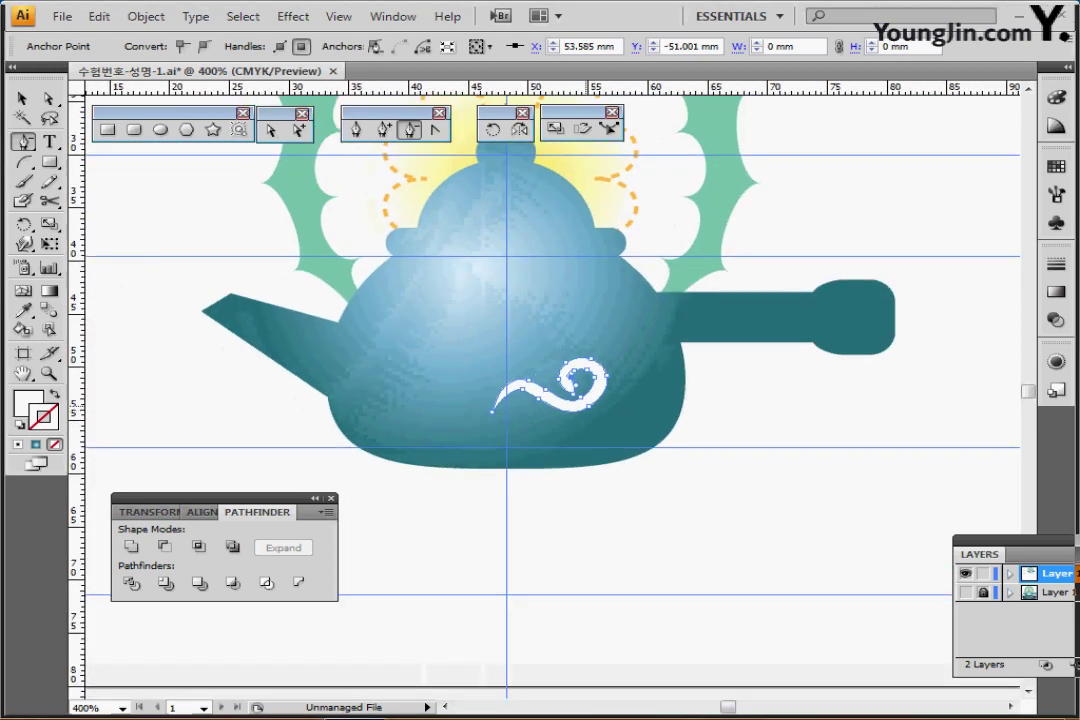
- Create a mirrored copy of the white swirl across the vertical axis at the teapot's centre guide
key("v")
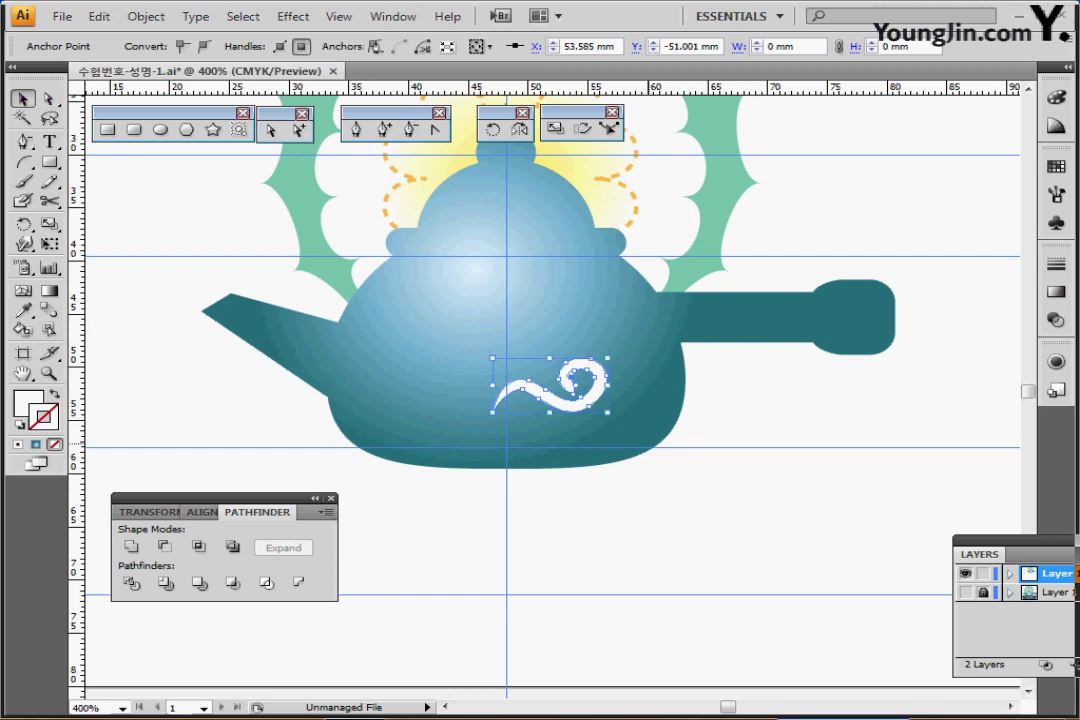
key("ctrl+plus")
left_click_drag(537, 354, 524, 367)
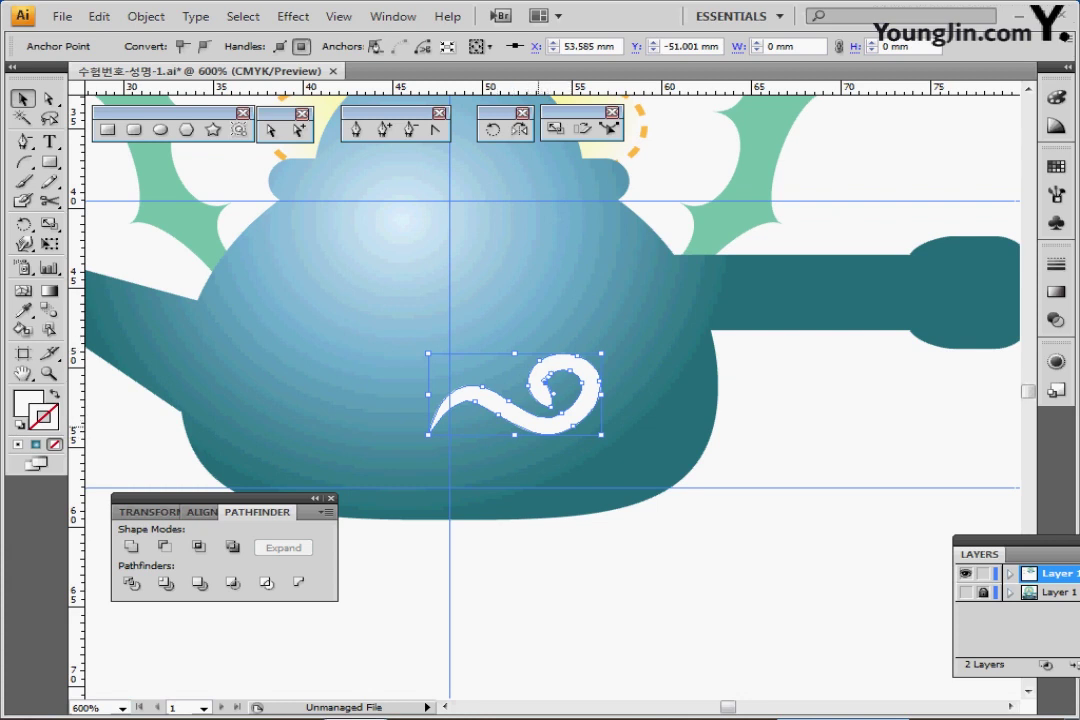
left_click(540, 425)
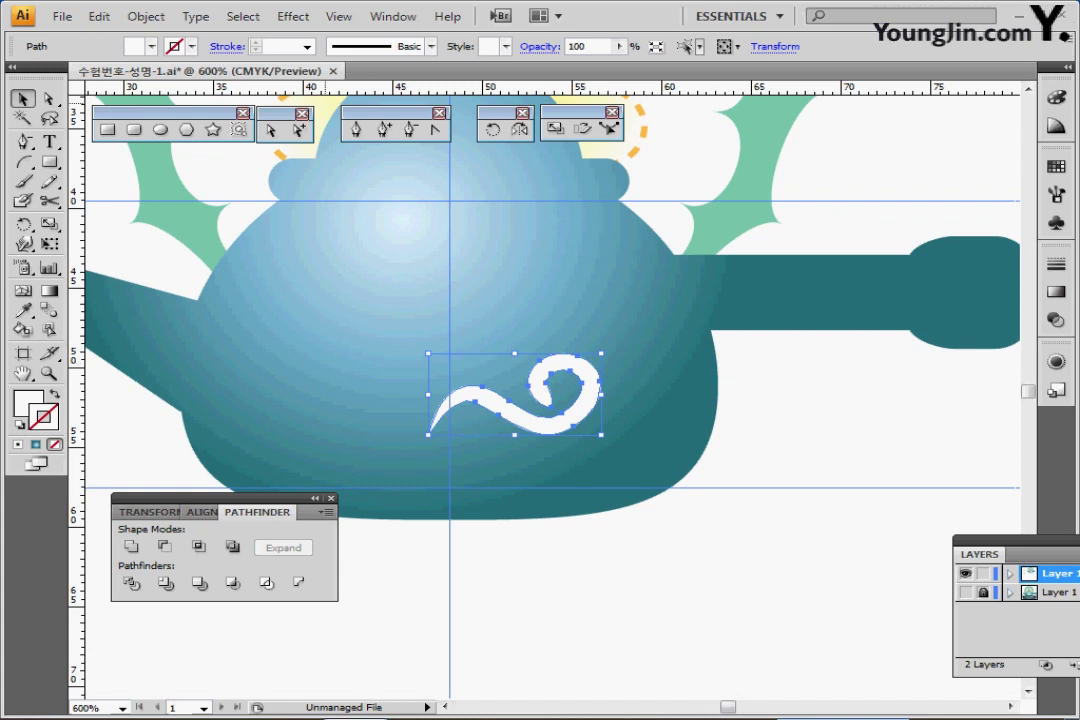
key("o")
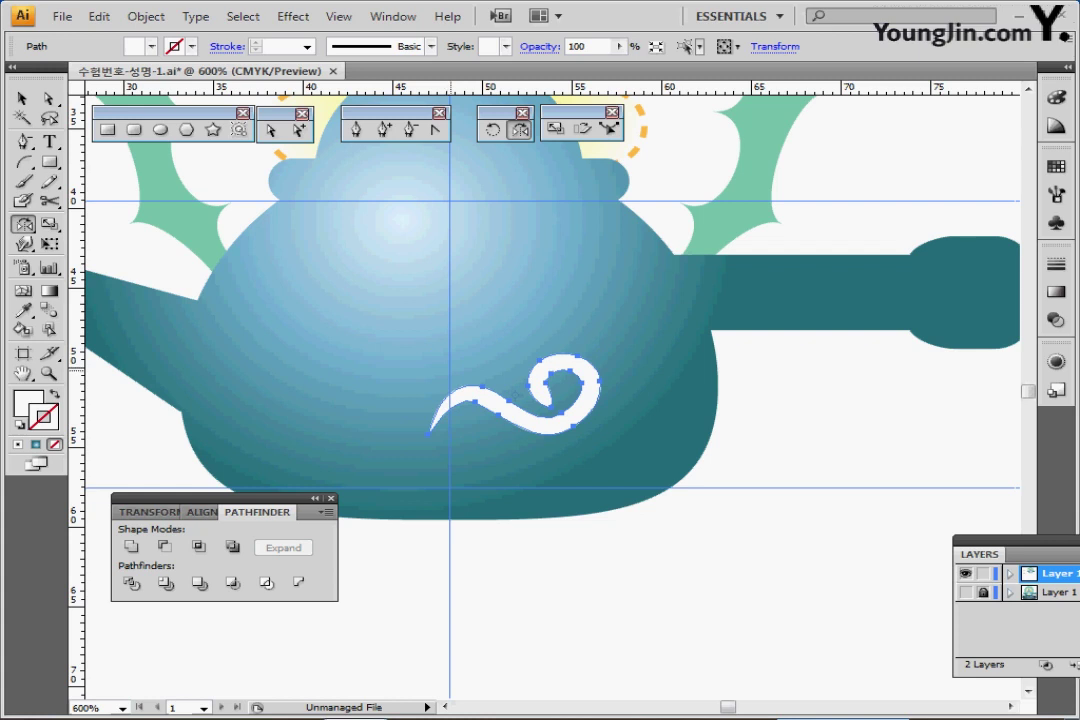
left_click(449, 394, "alt")
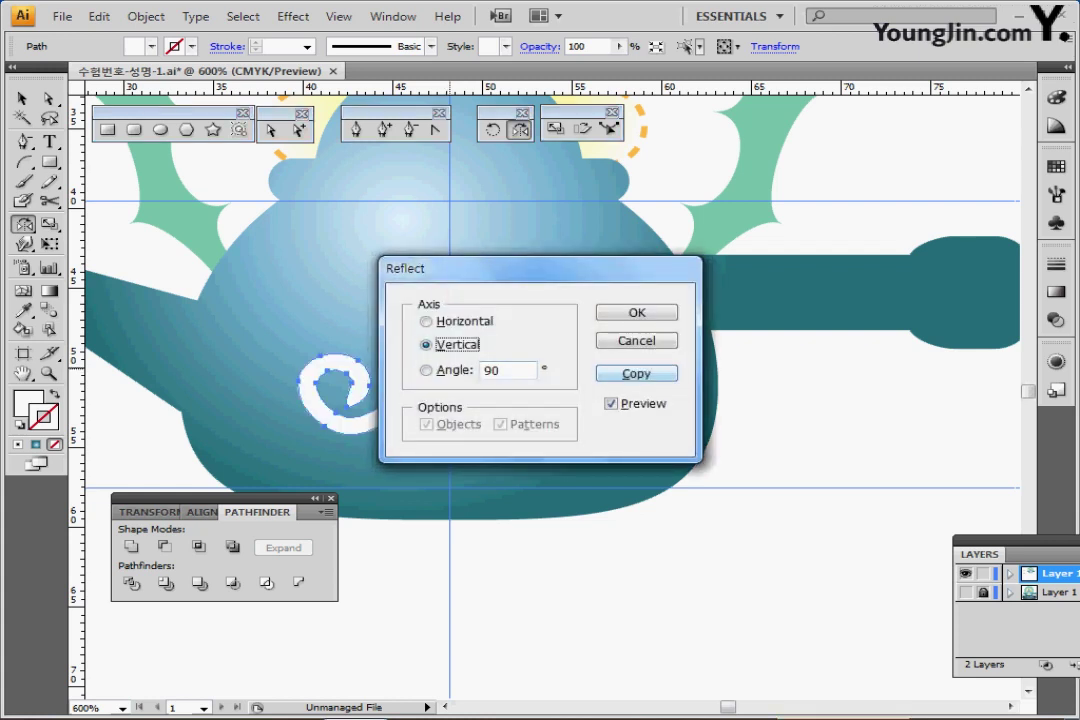
left_click(637, 373)
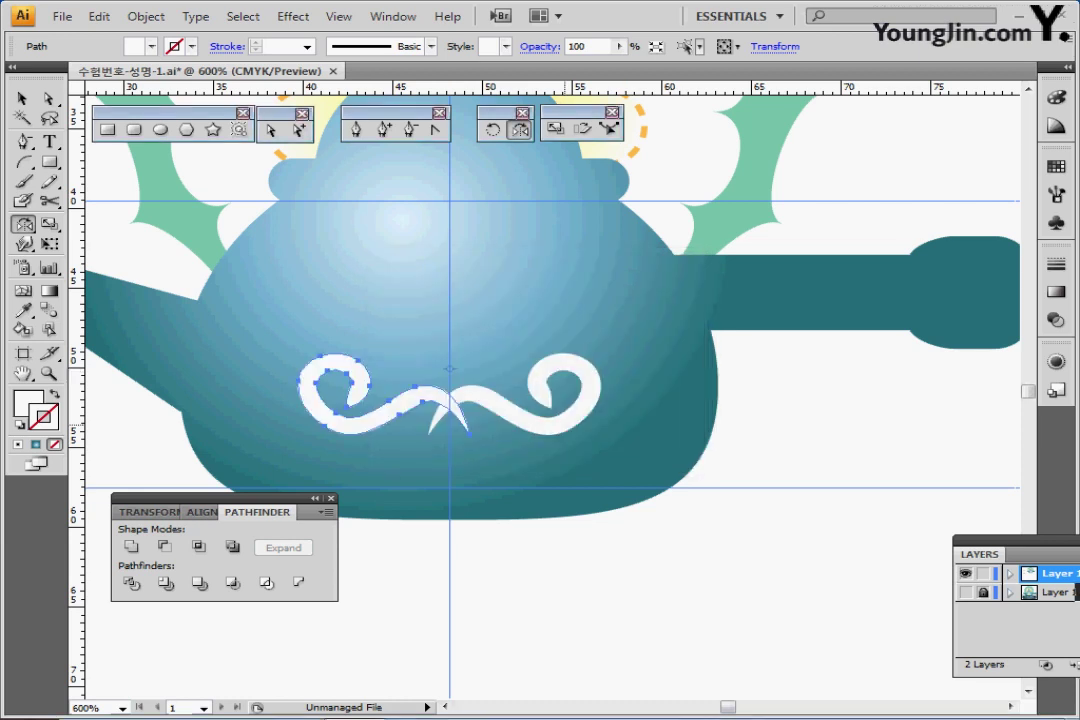
- Rotate the mirrored swirl copy and move it so its tail arches over the original swirl's tail
key("ctrl")
left_click_drag(351, 427, 362, 397)
left_click_drag(290, 300, 292, 340)
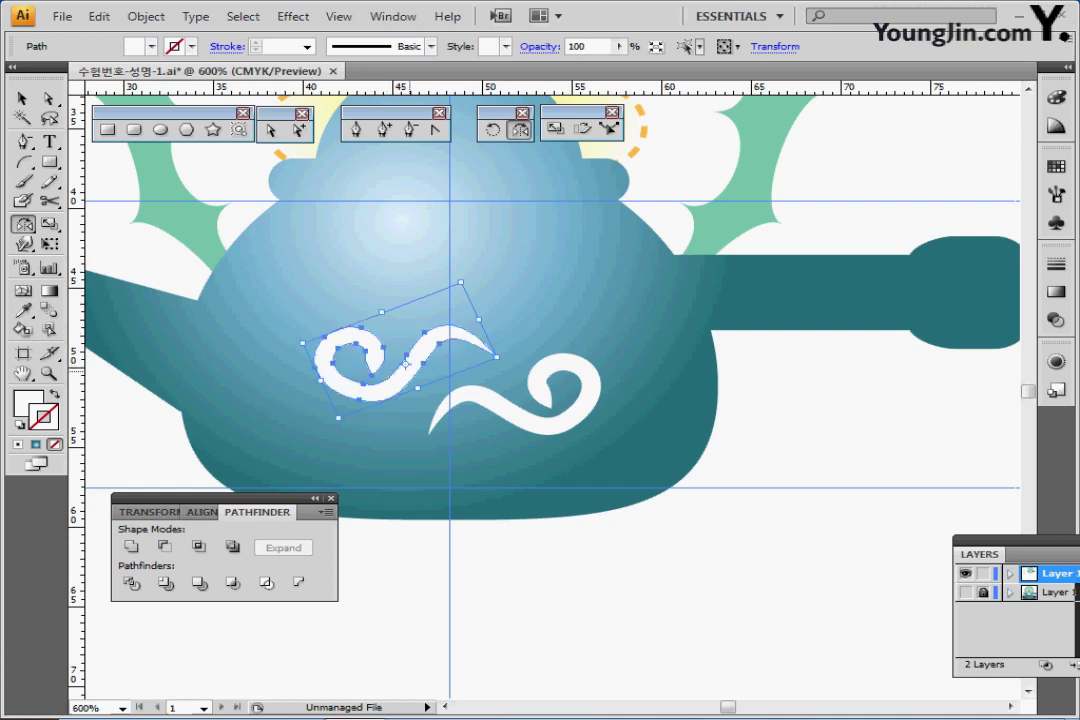
left_click_drag(407, 371, 409, 414)
left_click_drag(315, 340, 309, 337)
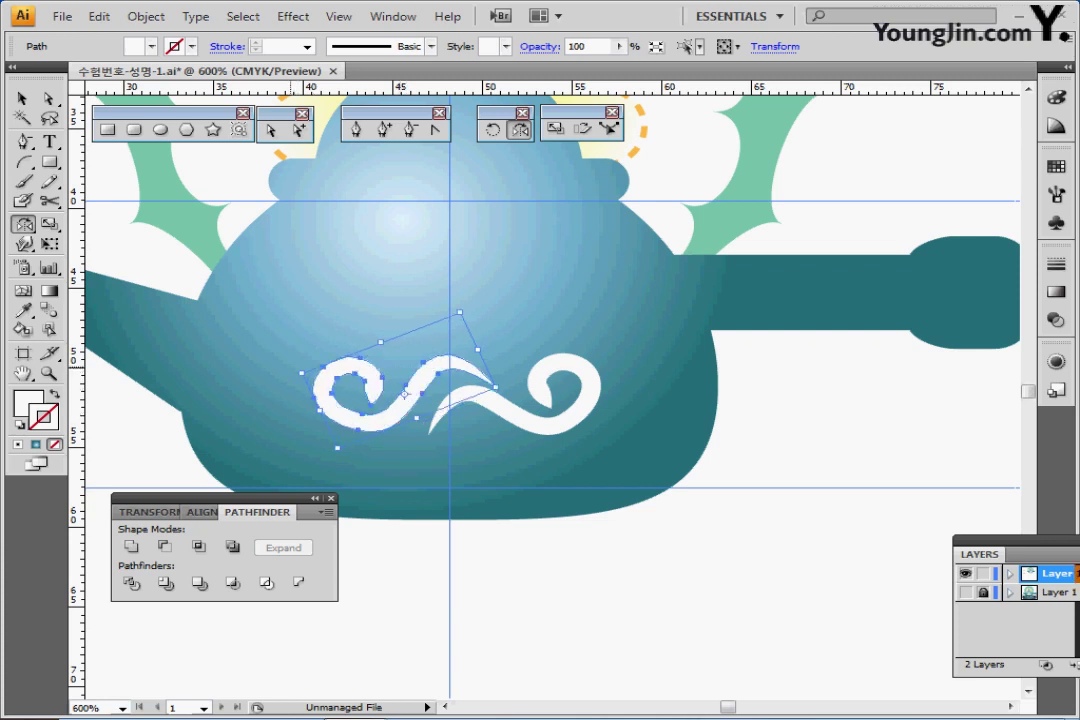
left_click(513, 244)
left_click_drag(513, 244, 512, 257)
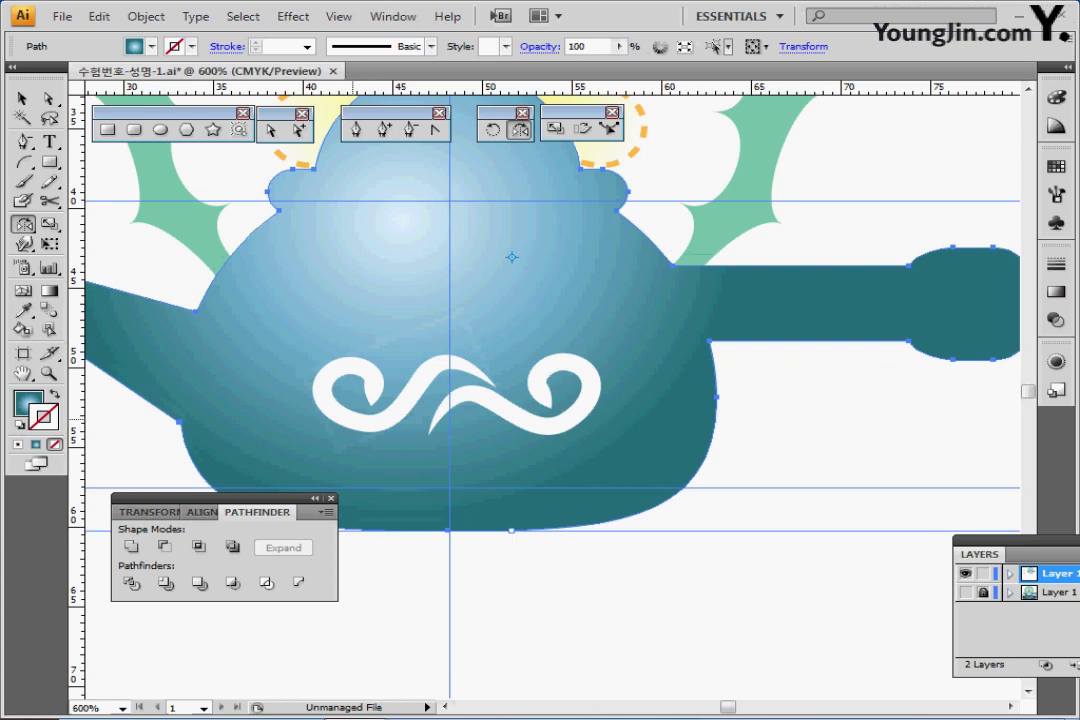
key("ctrl+z")
- Rotate the mirrored swirl slightly further and shift it down on the teapot body
left_click(364, 422, "ctrl")
left_click_drag(332, 455, 341, 463)
mouse_move(366, 417)
left_mouse_down()
mouse_move(357, 425)
mouse_move(366, 428)
left_mouse_up()
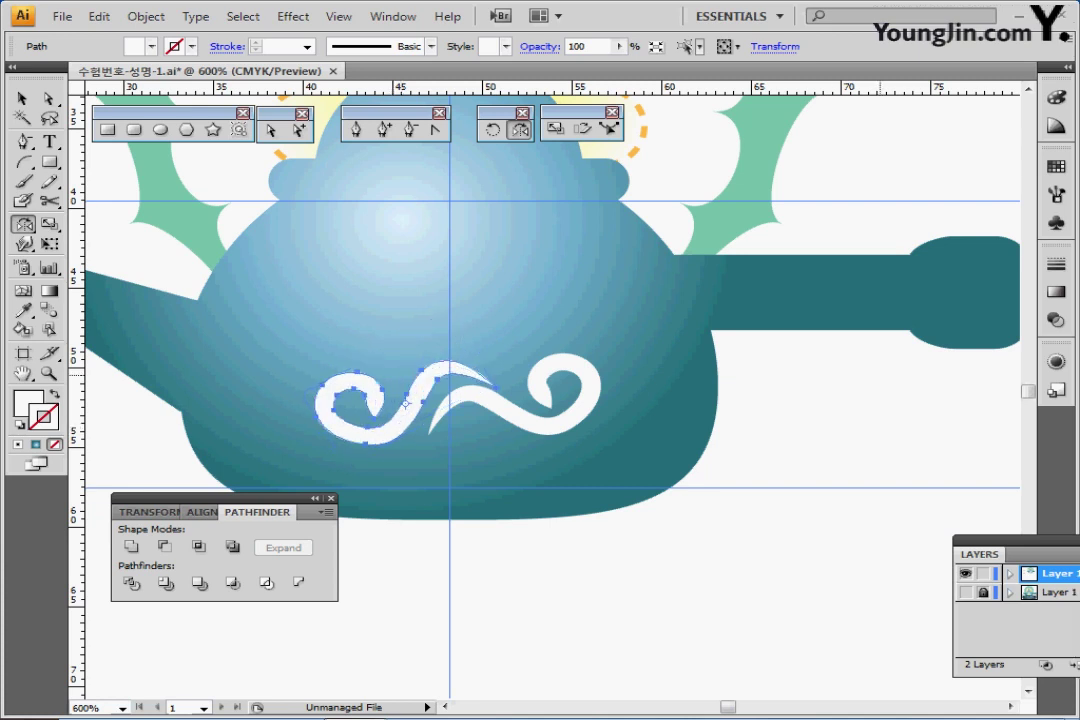
- Fill the mirrored swirl with the yellow sampled from the colour swatches beside the artboard
key("ctrl+minus")
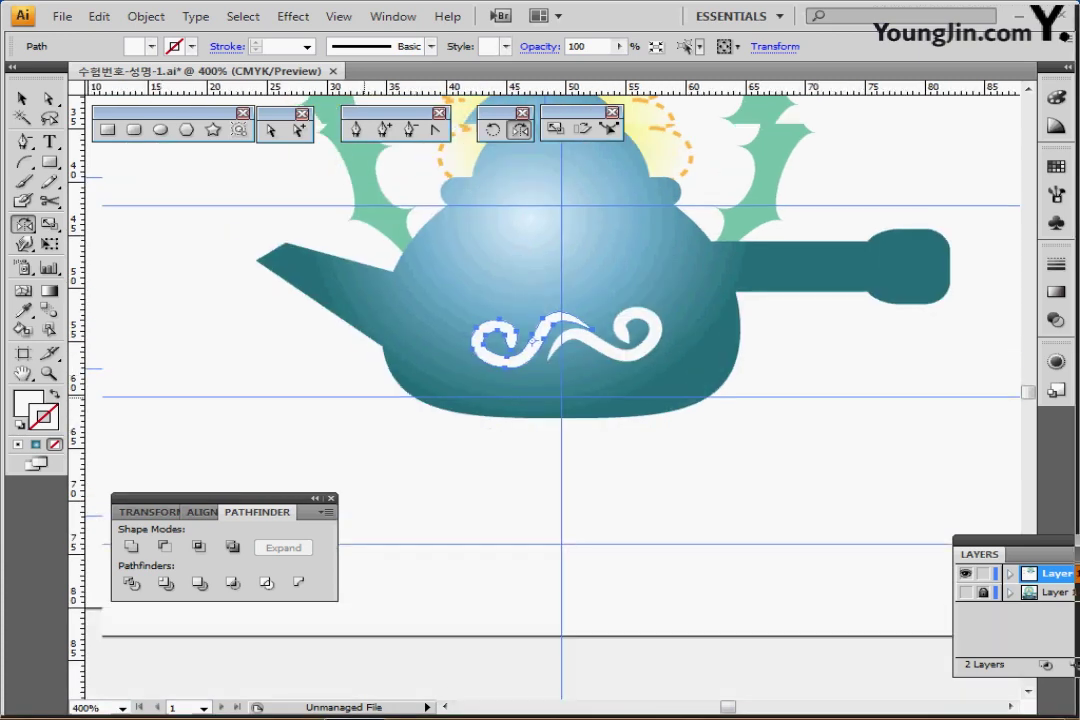
left_click_drag(533, 340, 588, 420)
key("i")
left_click(110, 258)
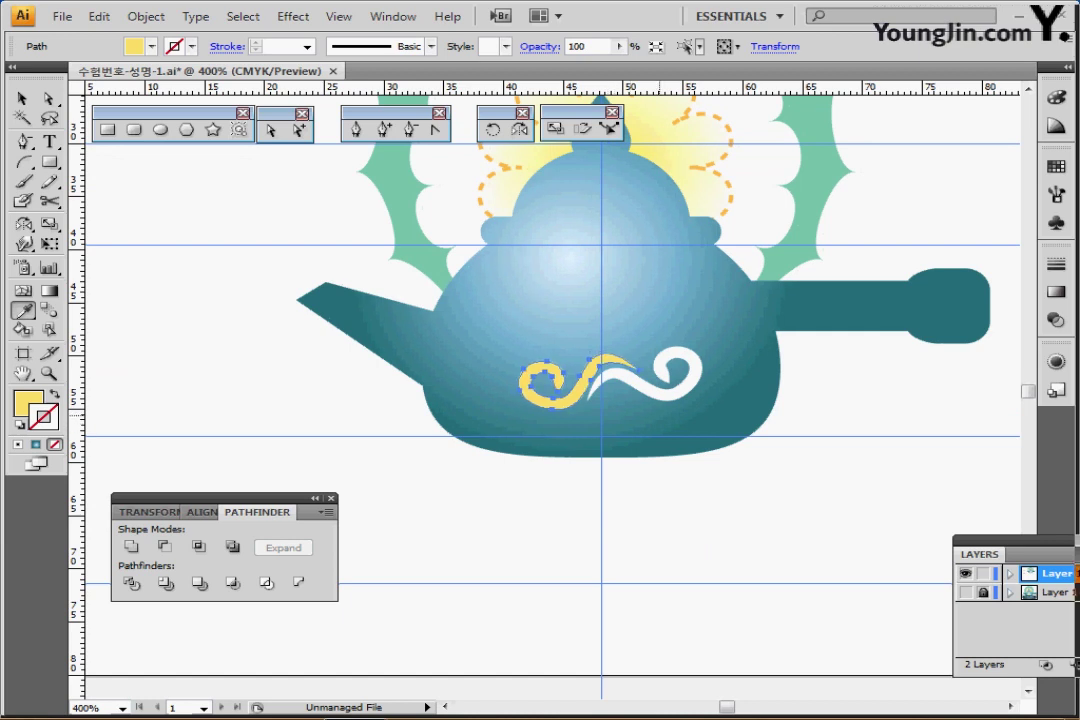
left_click_drag(643, 452, 511, 457)
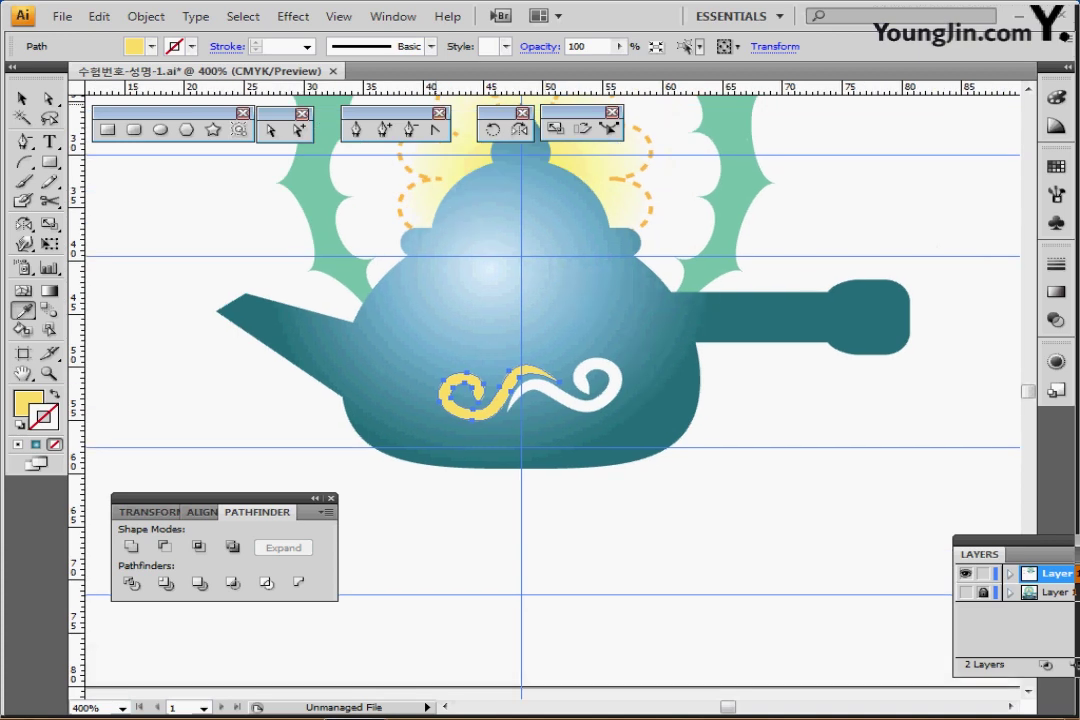
- Make a copy of the yellow swirl scaled uniformly to 50%
left_click(555, 128)
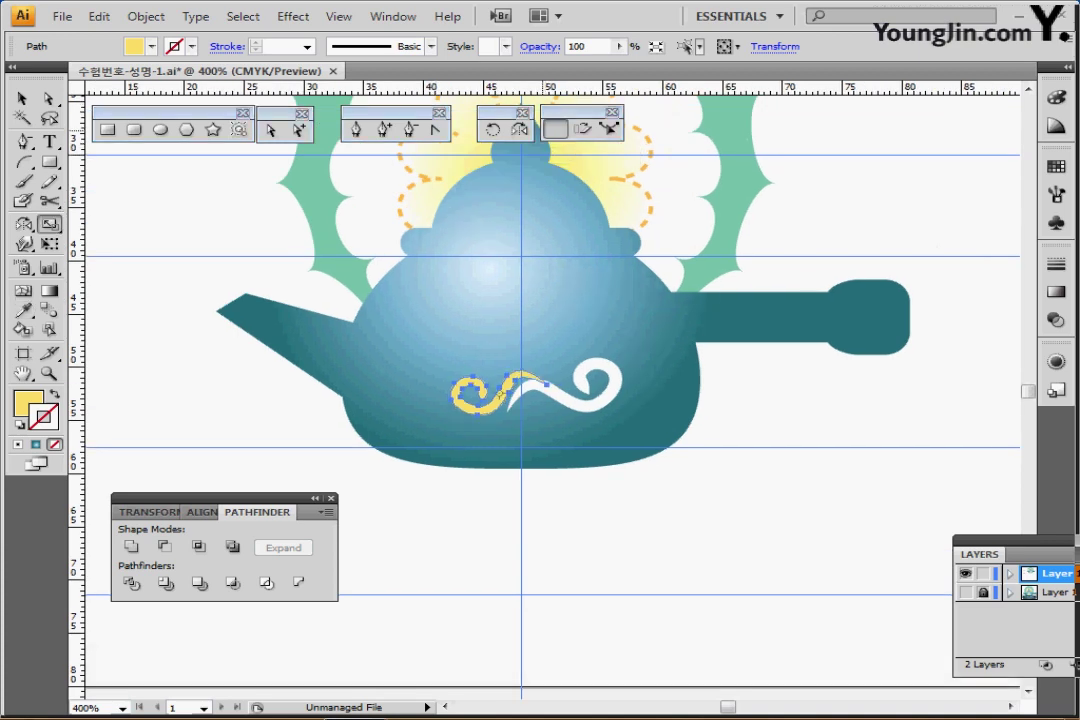
double_click(555, 128)
type("50")
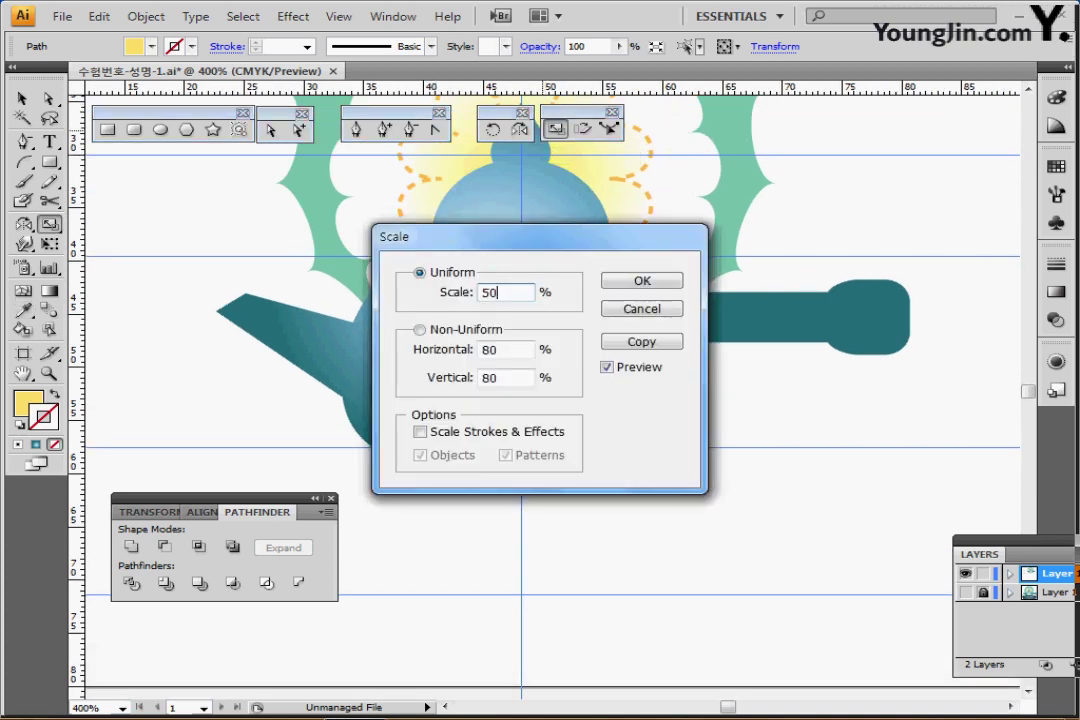
left_click(642, 342)
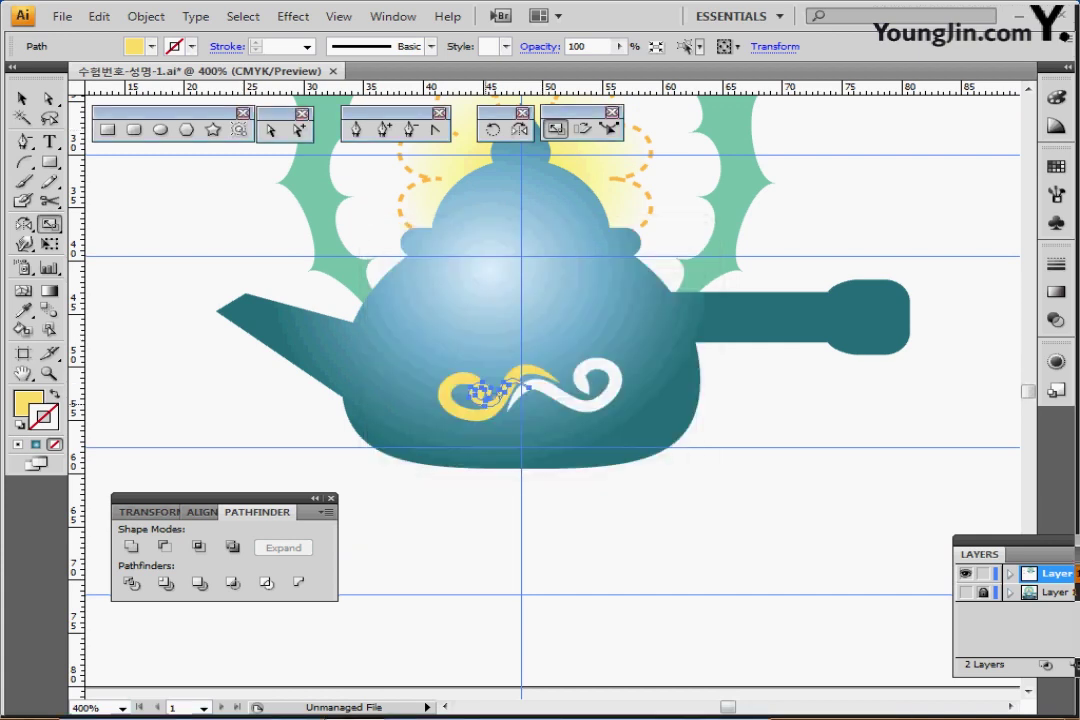
- Move the small yellow swirl above the large one and rotate it so its tail meets the large swirl
key("ctrl+=")
left_click_drag(537, 437, 516, 493)
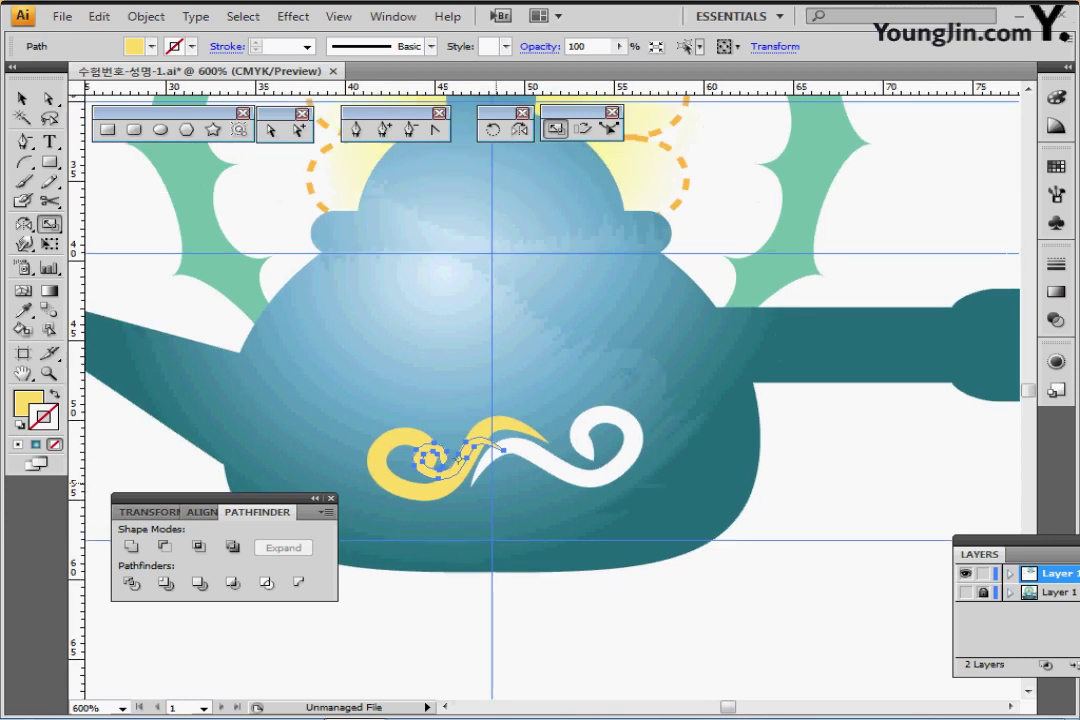
left_click_drag(424, 468, 422, 422)
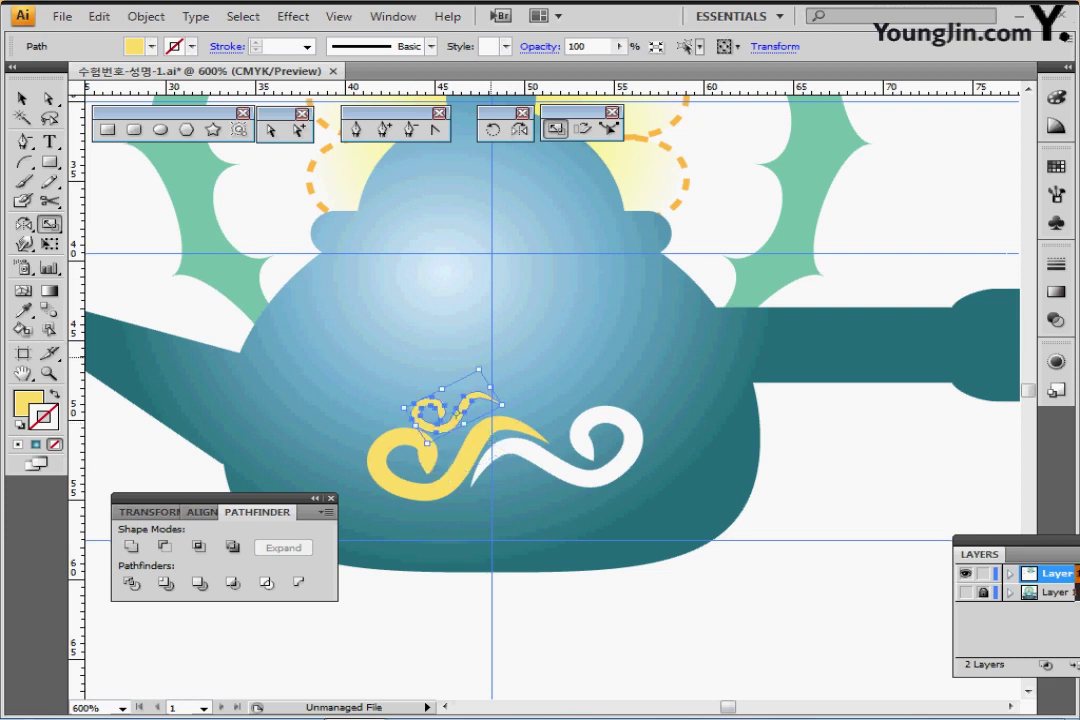
left_click_drag(482, 363, 501, 382)
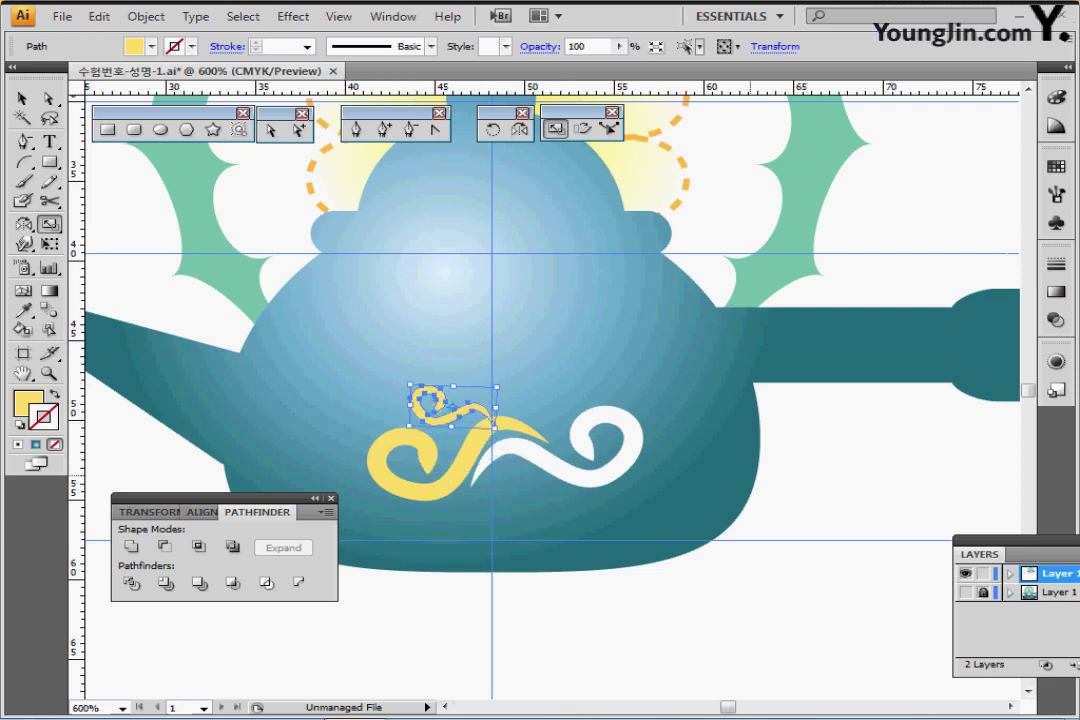
- Show the artwork in Outline mode and rotate and reposition the small swirl to match the sketch
key("ctrl+y")
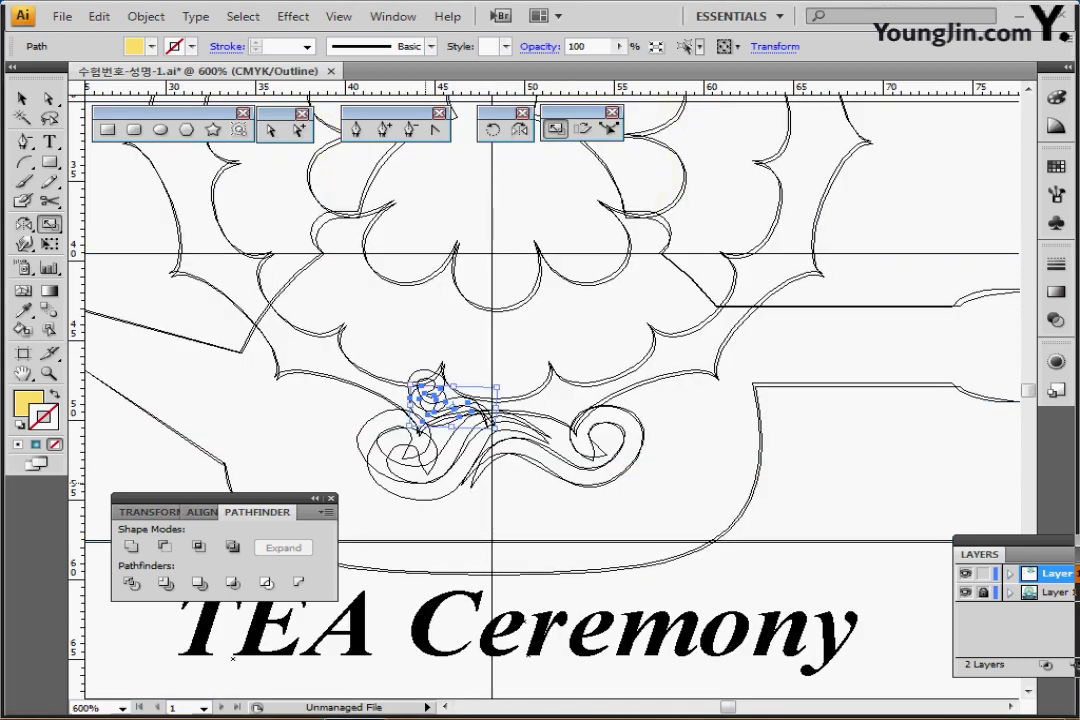
left_click_drag(510, 400, 510, 408)
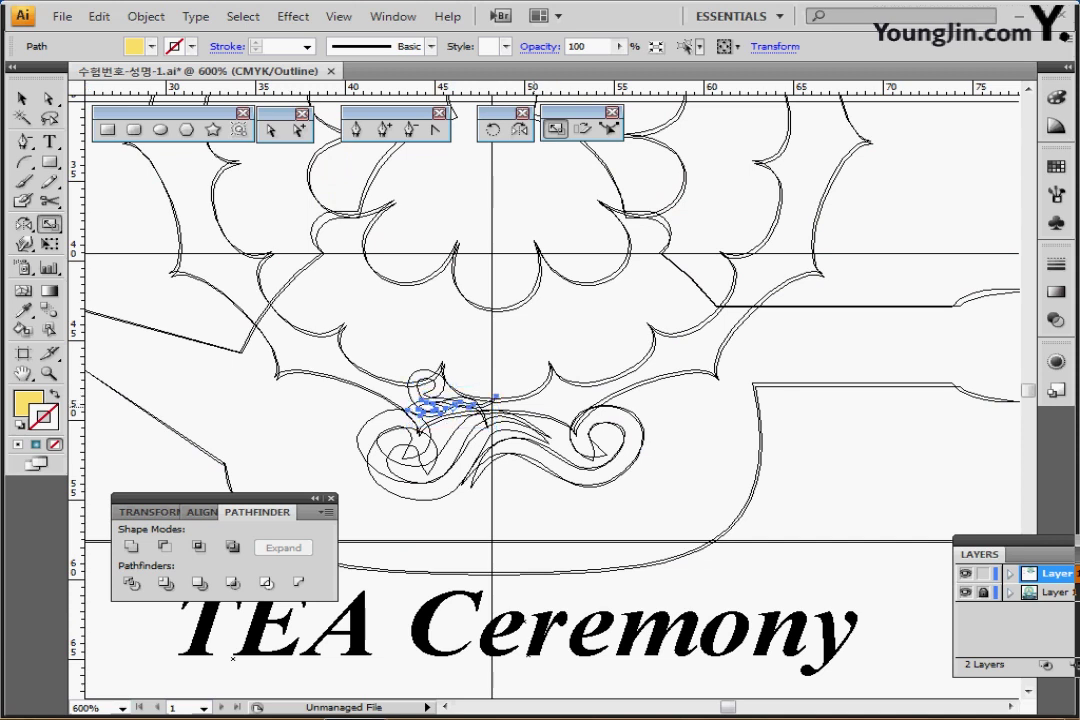
key("ctrl+z")
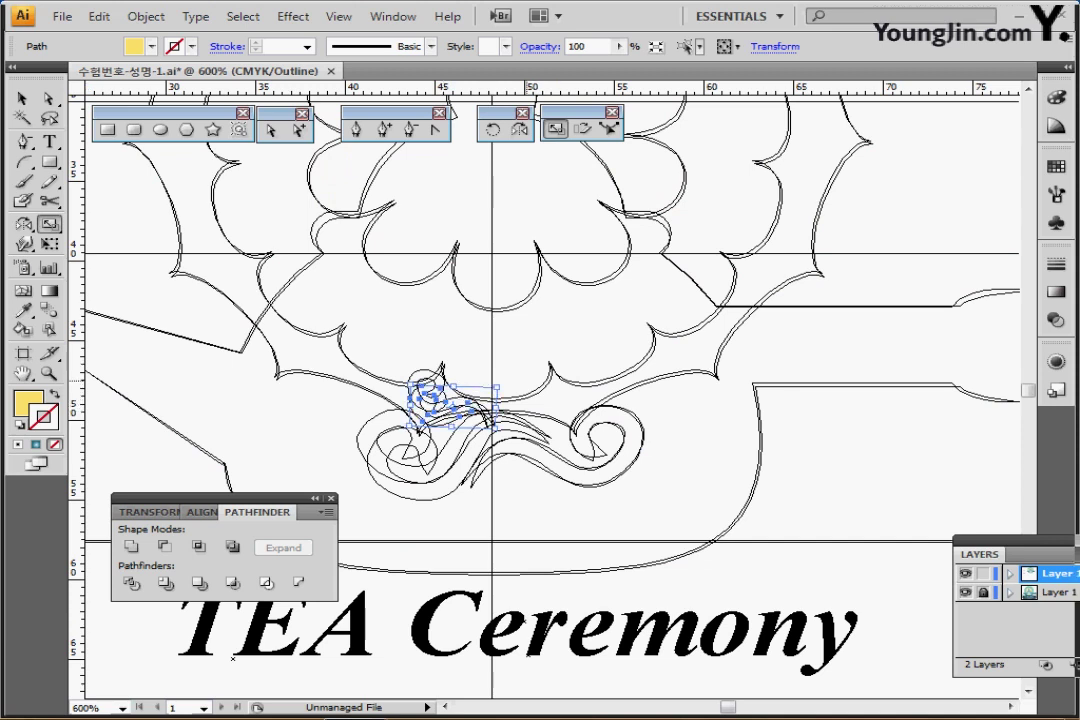
left_click_drag(452, 430, 481, 416)
left_click(493, 130)
left_click(497, 432)
- Rotate and shift the large yellow swirl to match the sketch outline, then deselect it
left_click(450, 513, "ctrl")
left_click(440, 492, "ctrl")
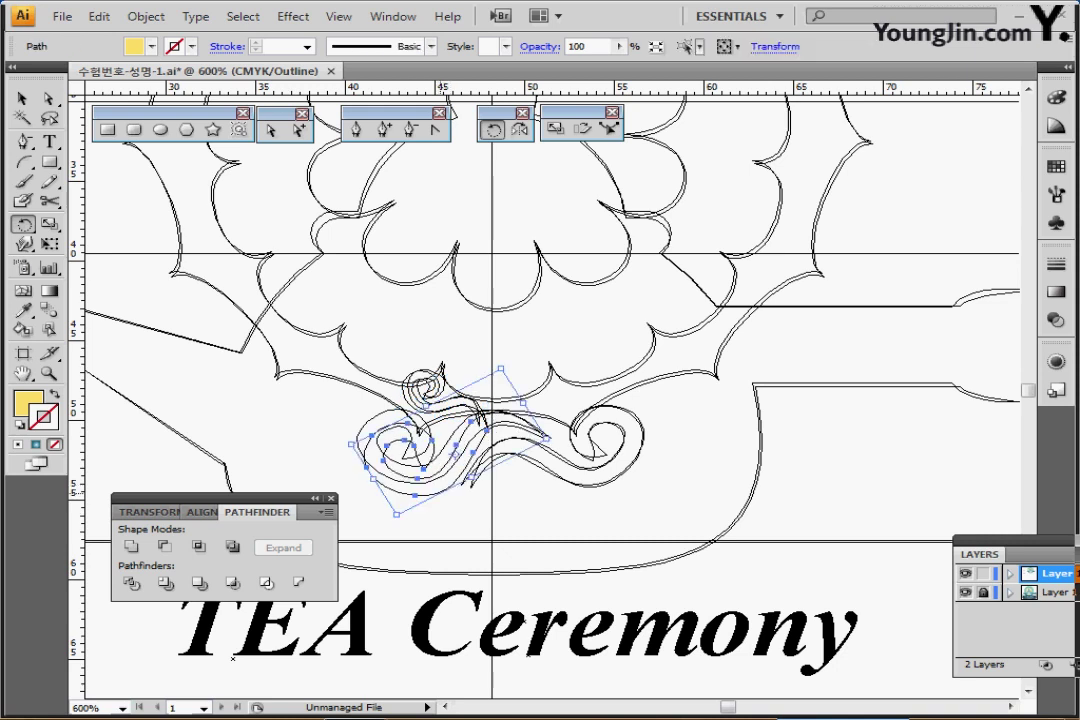
left_click_drag(440, 492, 437, 480)
left_click(446, 491, "ctrl")
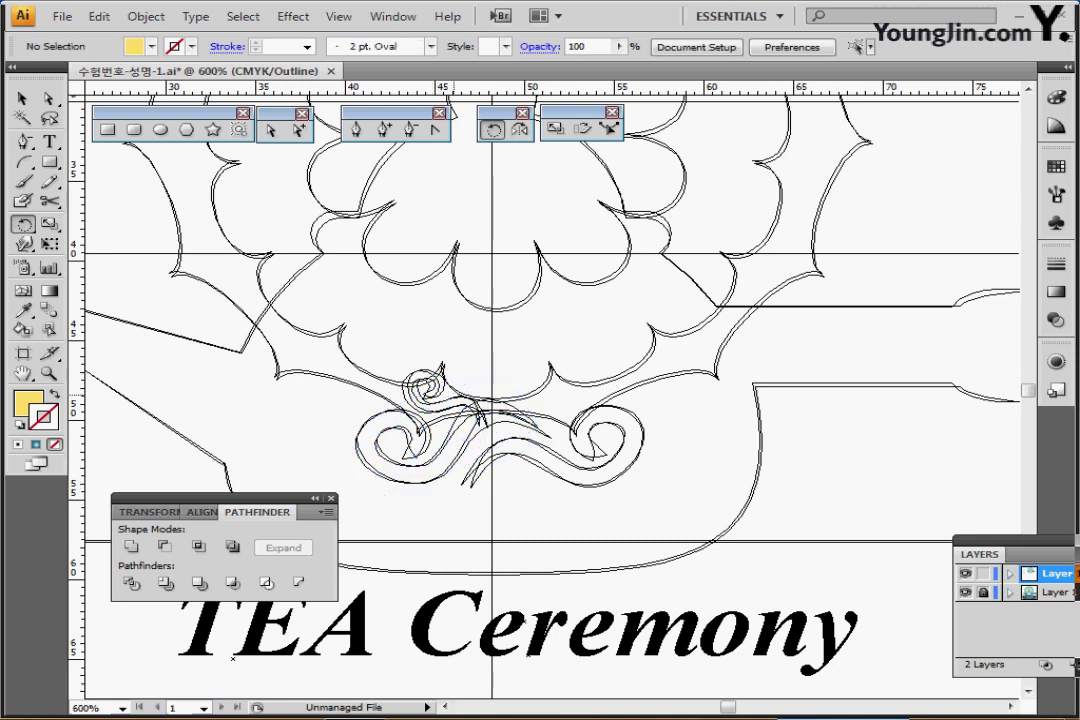
- Hide the sketch layer, return to Preview mode and fine-tune the yellow swirls' angle and position
left_click(965, 592)
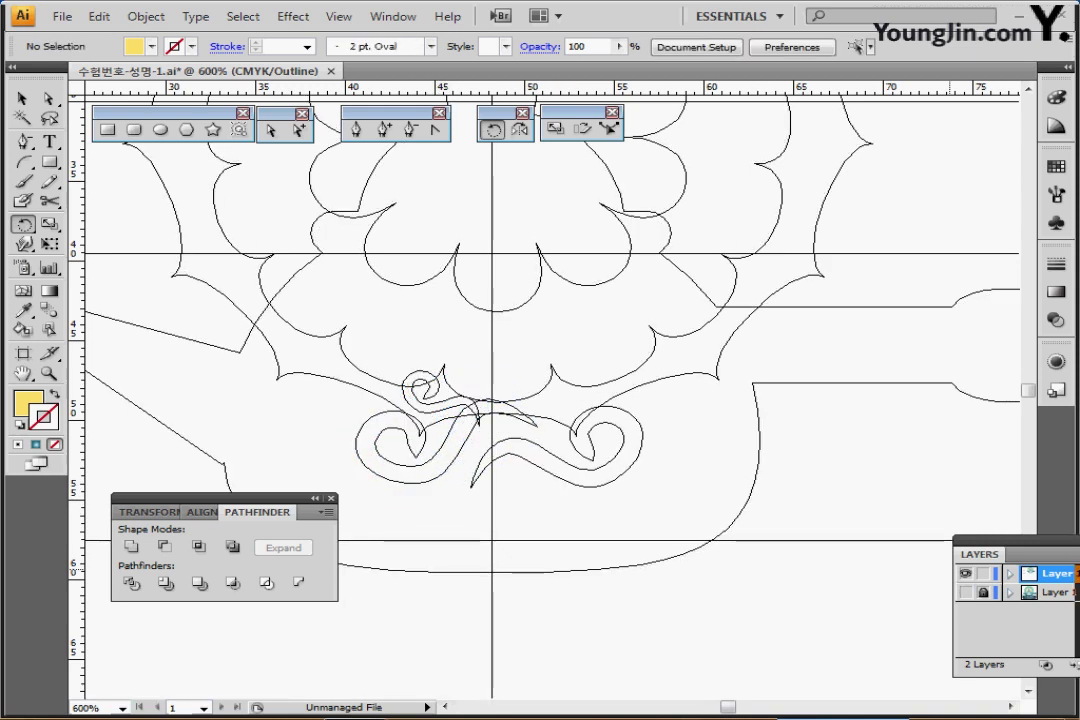
key("ctrl+y")
left_click(420, 390)
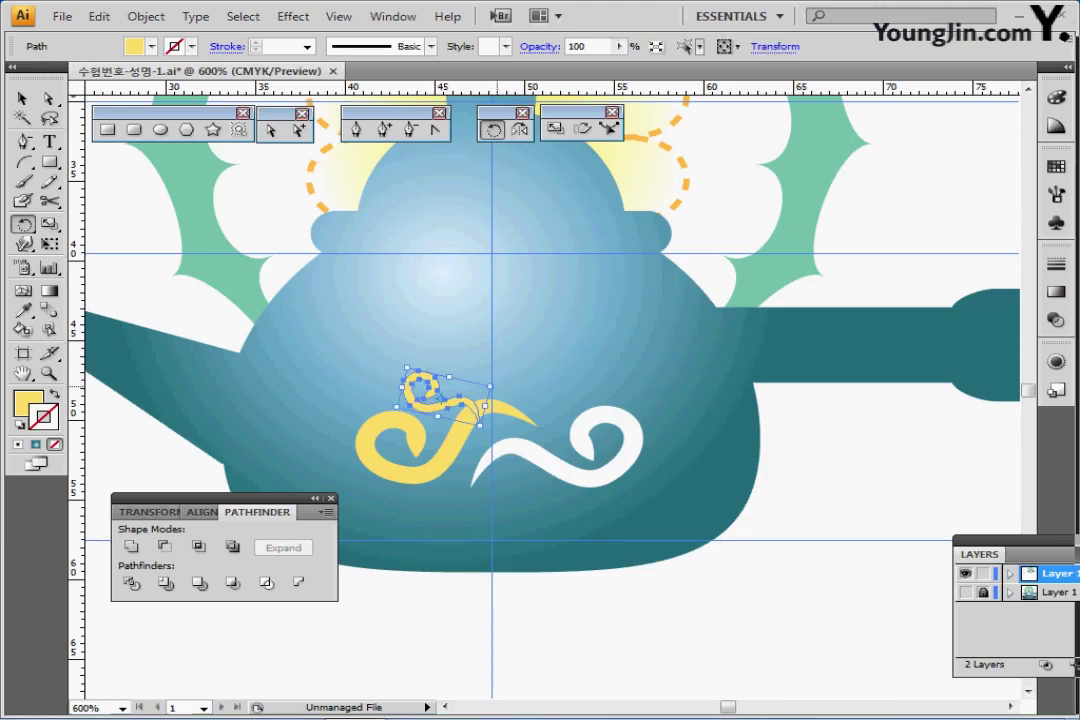
left_click_drag(510, 410, 495, 375)
left_click(455, 403, "ctrl")
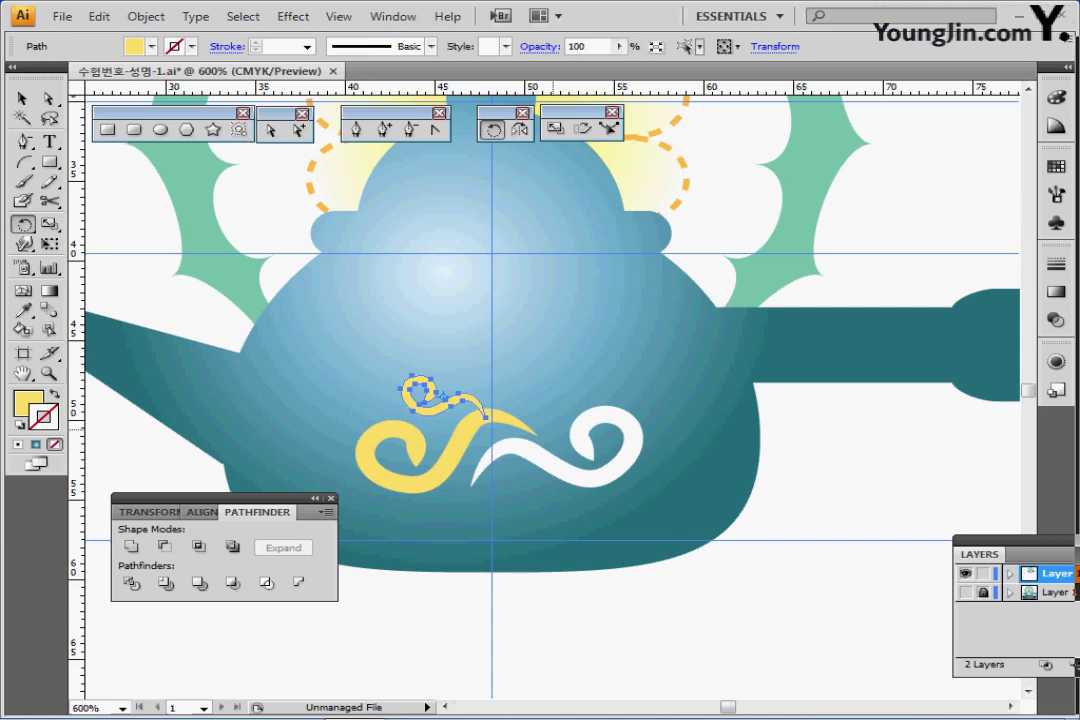
- Deselect the swirls and set the fill to the dark navy of the swatch beside the artboard
left_click(556, 432, "ctrl+alt")
left_click_drag(556, 432, 529, 382)
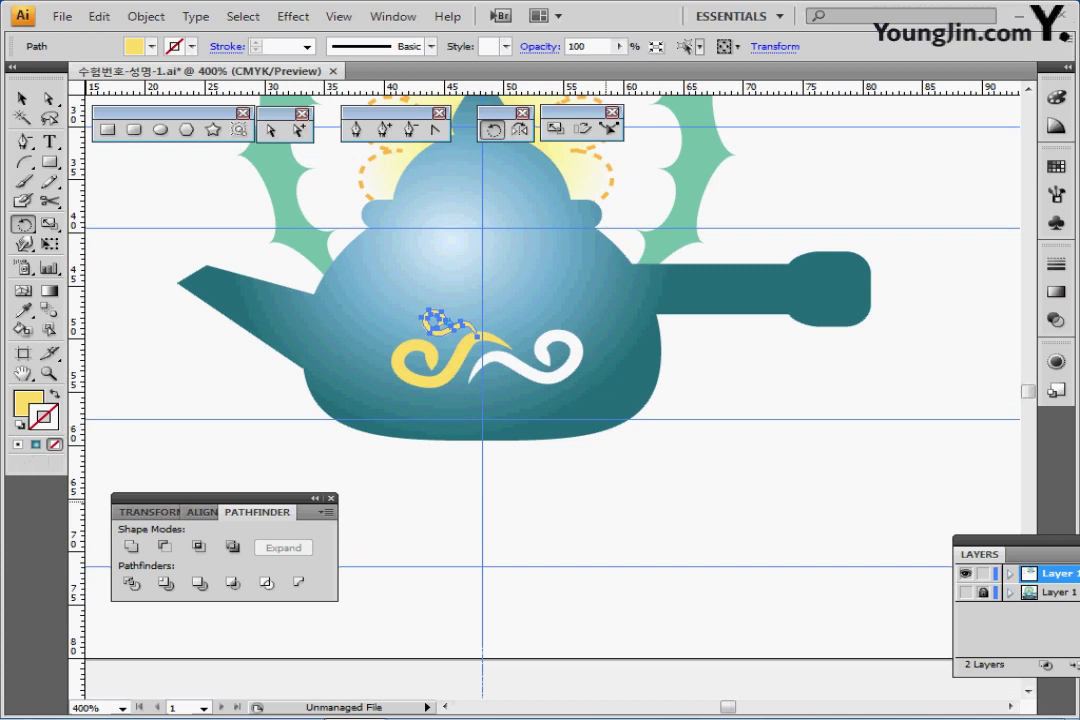
key("ctrl+minus")
left_click(501, 487, "ctrl")
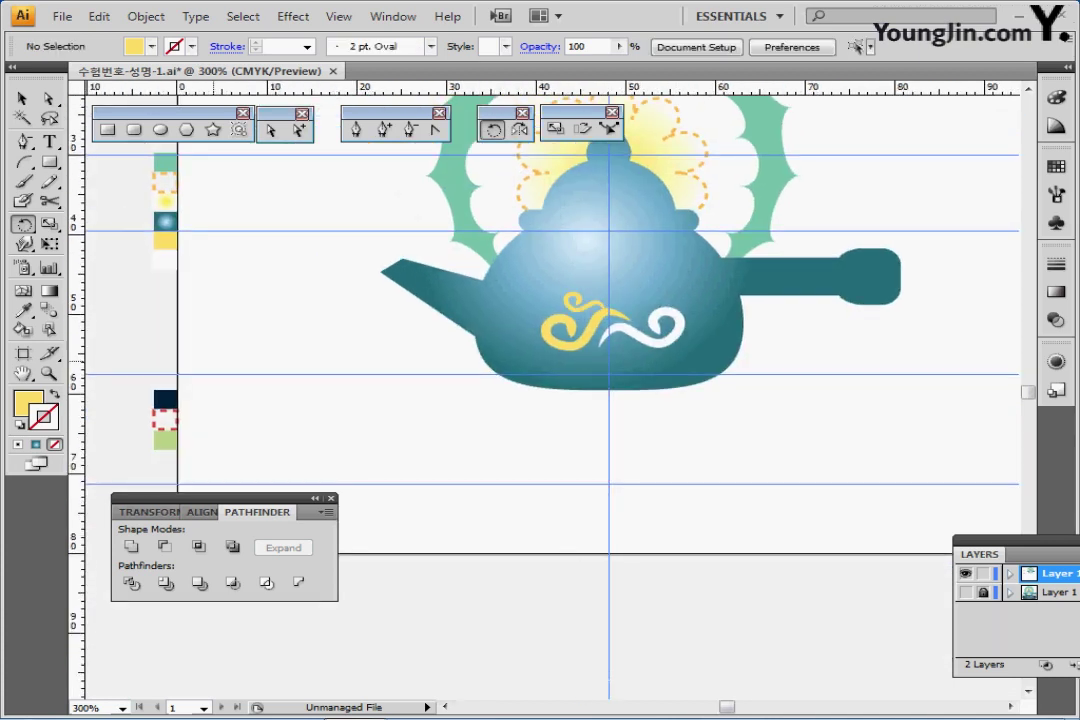
left_click(166, 400, "ctrl")
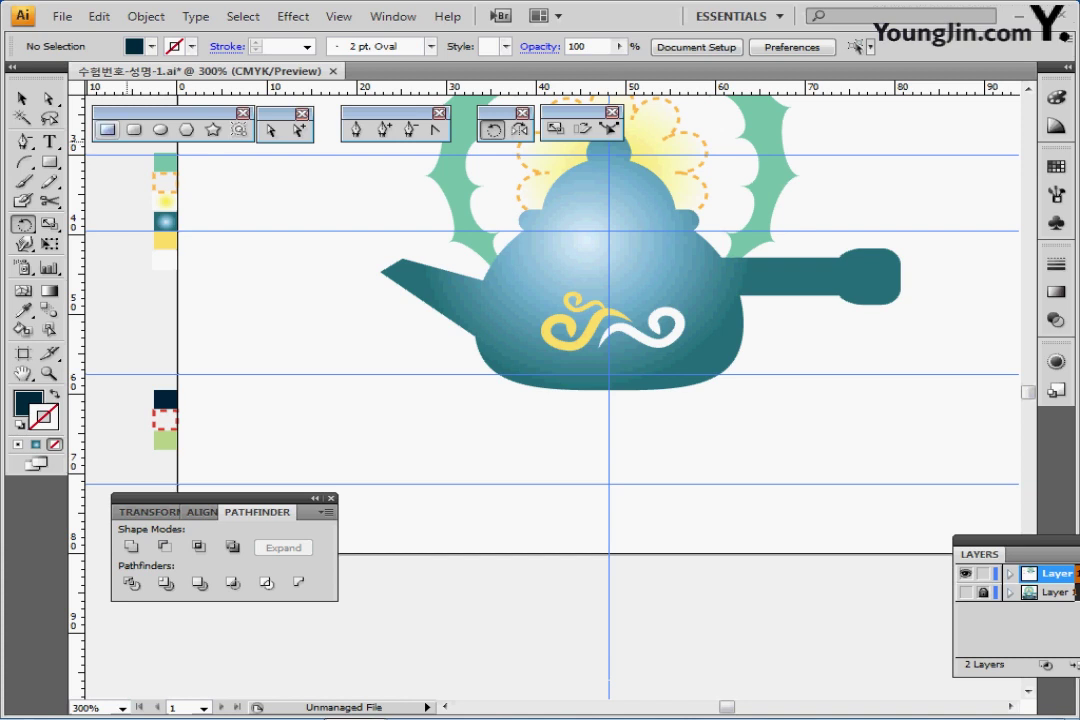
- Draw a 55 × 10 mm navy rectangle along the guide at the teapot's base and centre it roughly on the vertical guide
left_click(107, 130)
key("ctrl+plus")
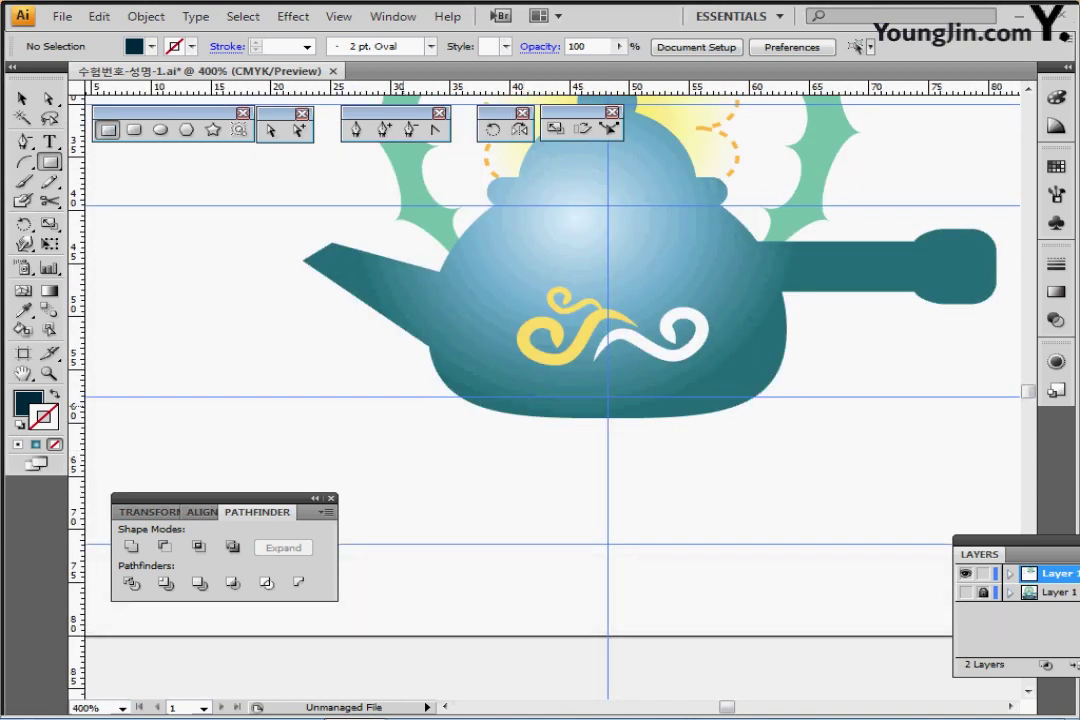
left_click(298, 397)
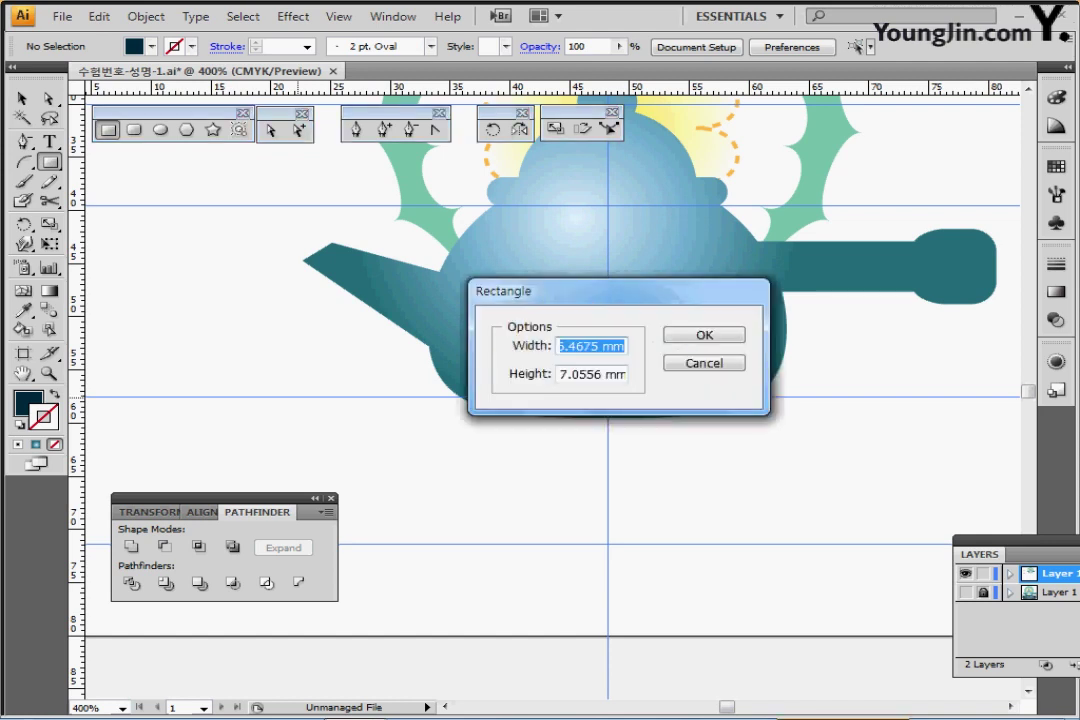
type("55")
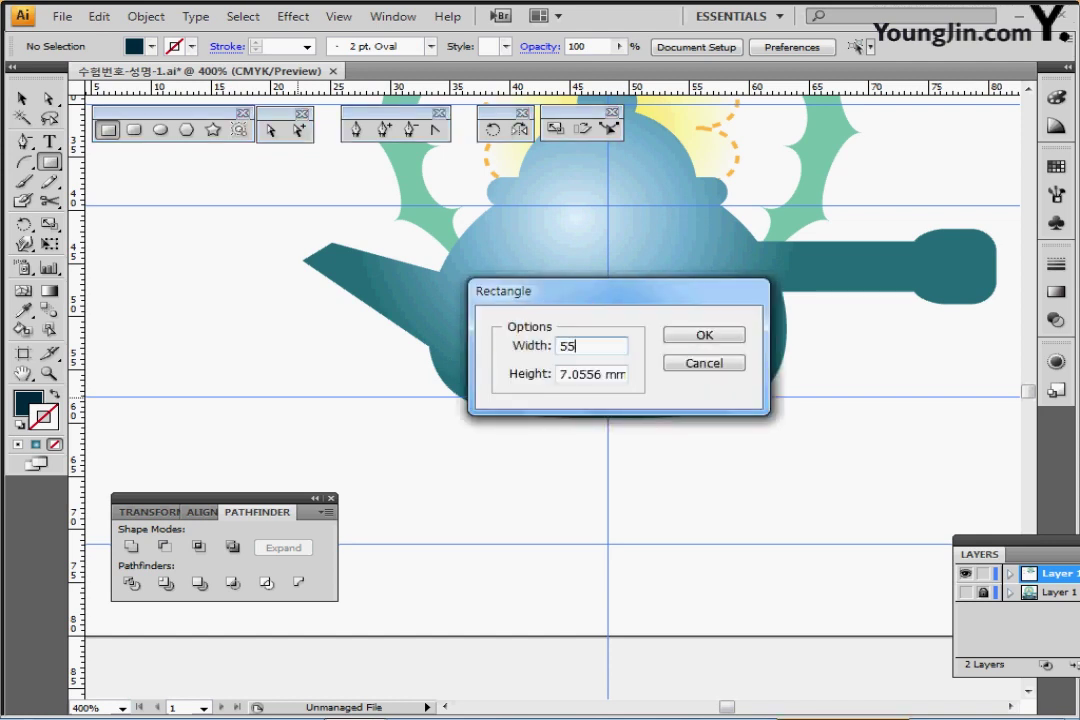
key("Tab")
type("10")
key("Return")
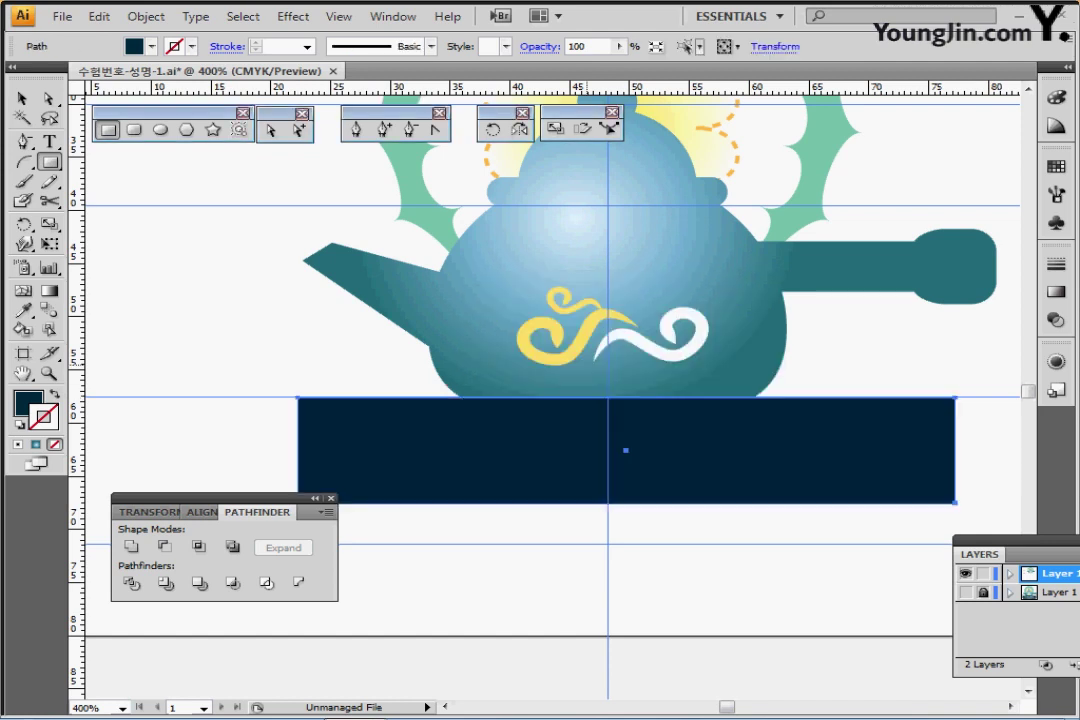
left_click_drag(608, 440, 580, 441)
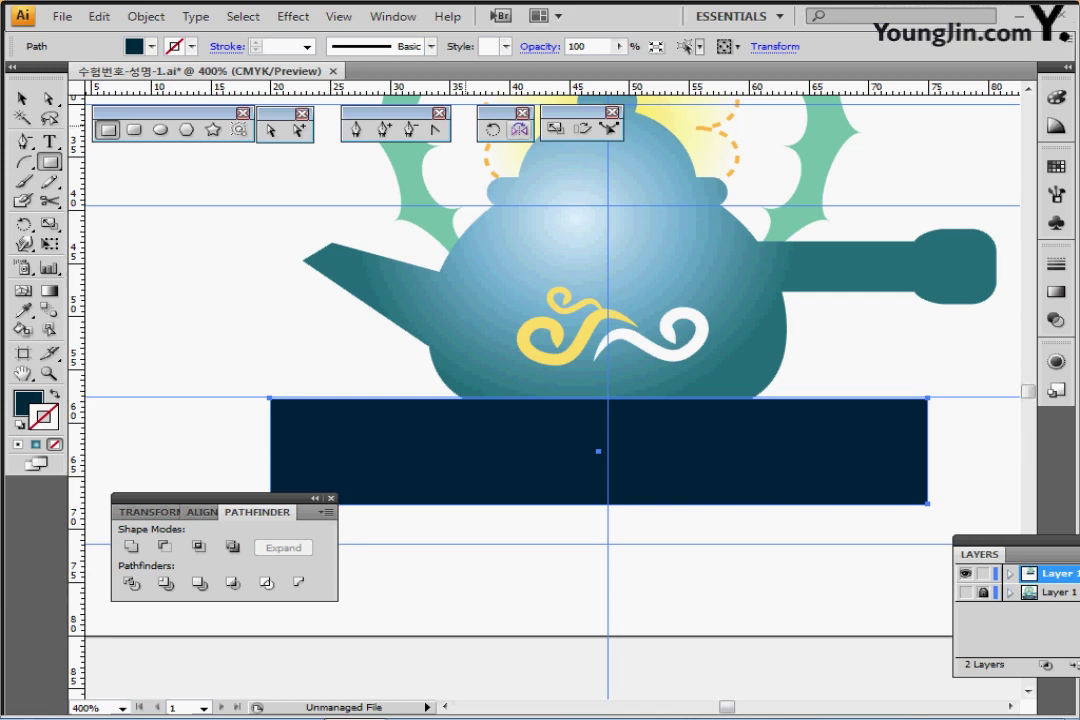
- Select the navy rectangle's two upper corner points and scale them uniformly to 120% to flare it into a trapezoid
left_click(271, 130)
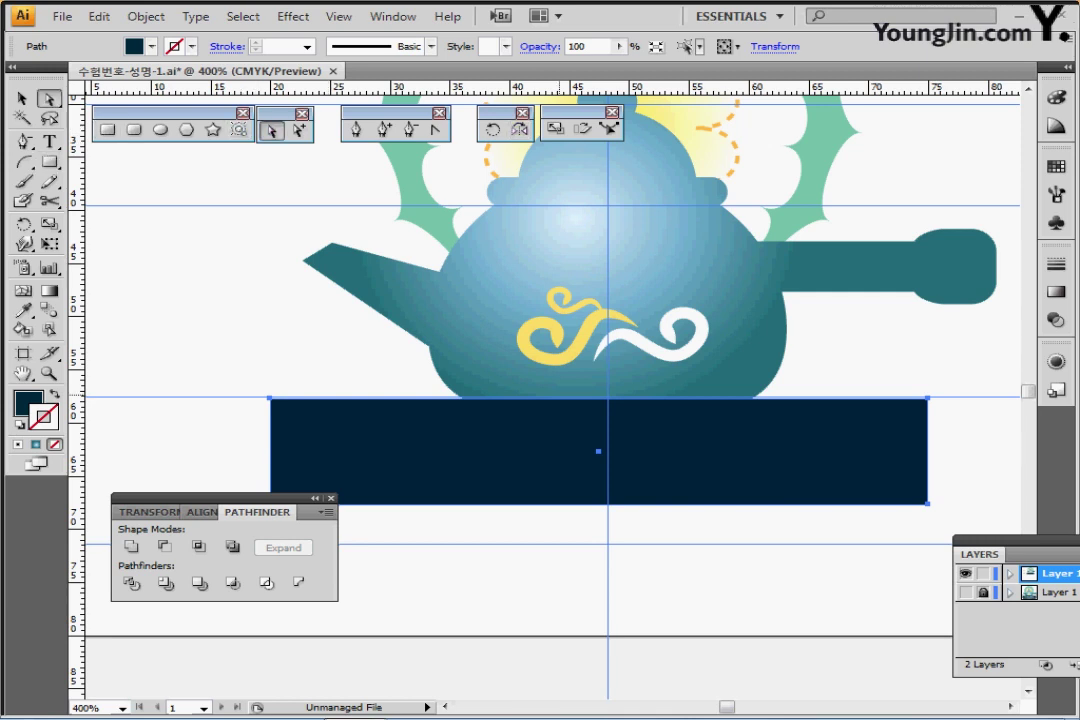
left_click_drag(200, 498, 181, 584)
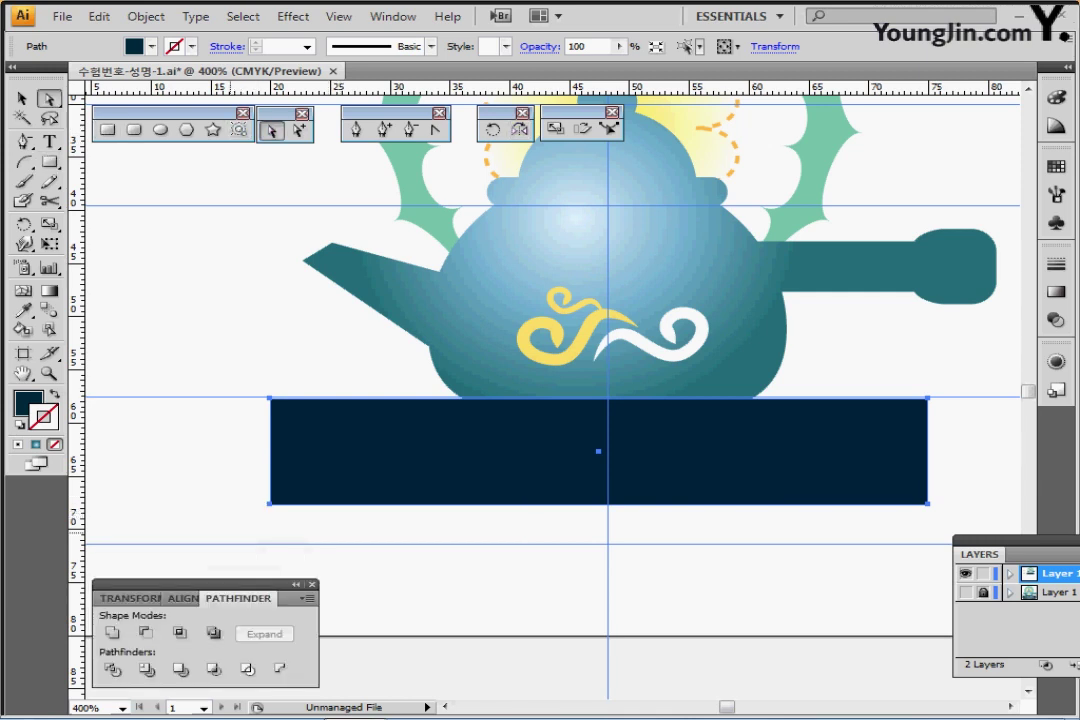
mouse_move(231, 533)
left_mouse_down()
mouse_move(880, 444)
mouse_move(562, 487)
mouse_move(277, 482)
left_mouse_up()
left_click(277, 497)
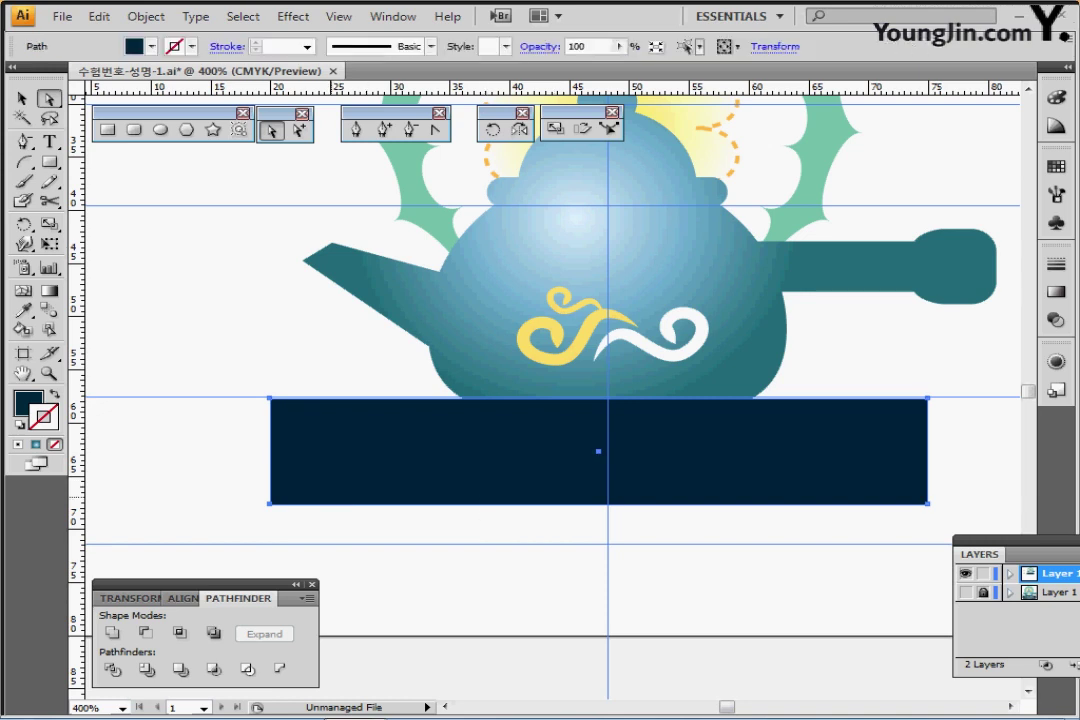
left_click_drag(247, 379, 299, 421)
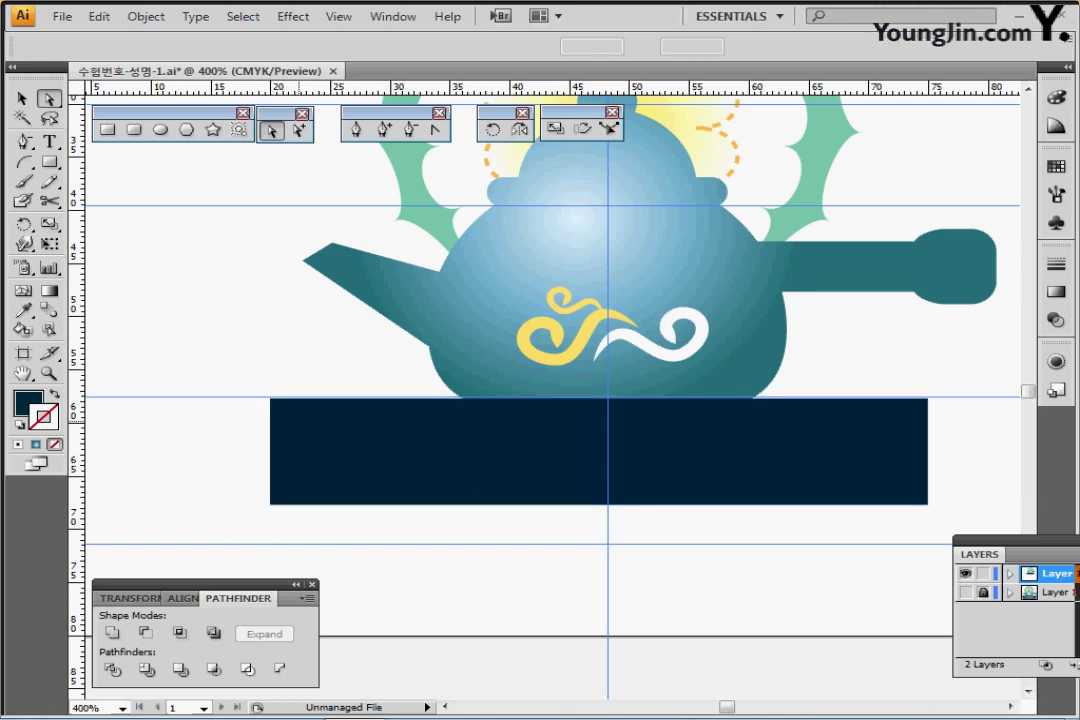
left_click_drag(956, 380, 908, 426)
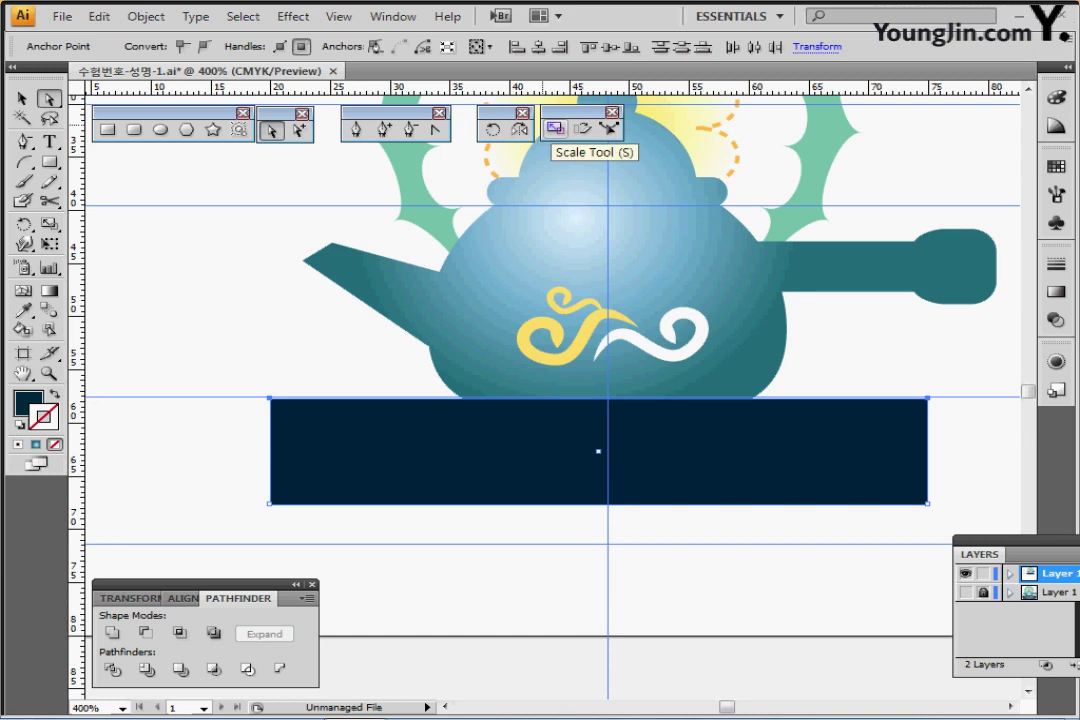
double_click(556, 129)
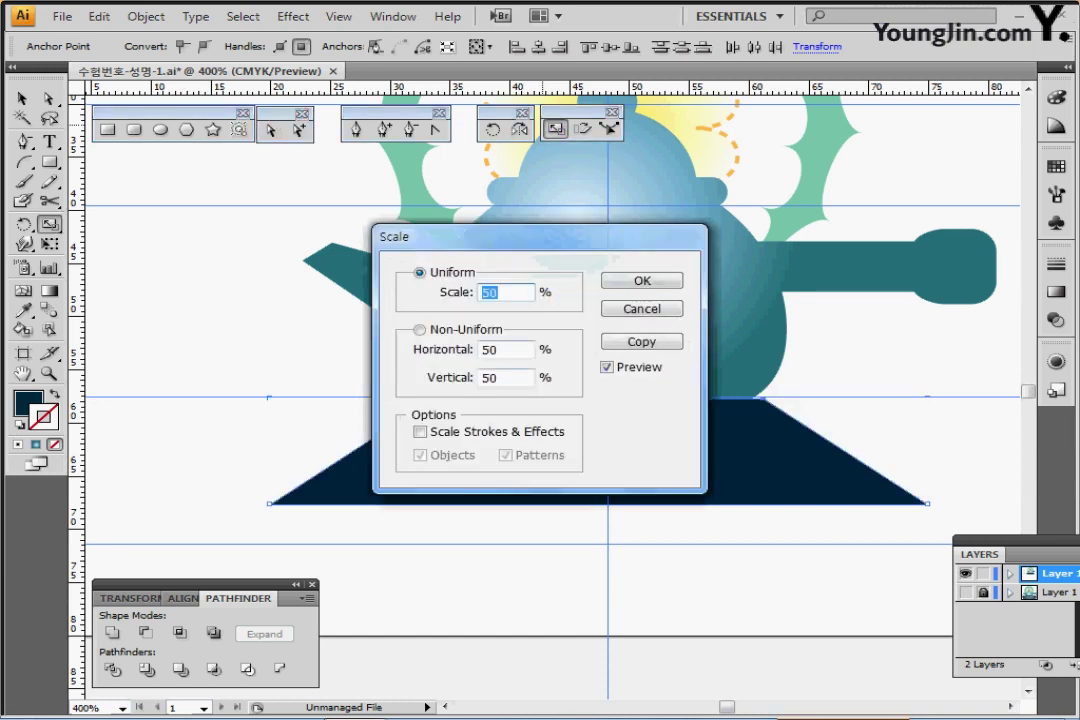
type("12")
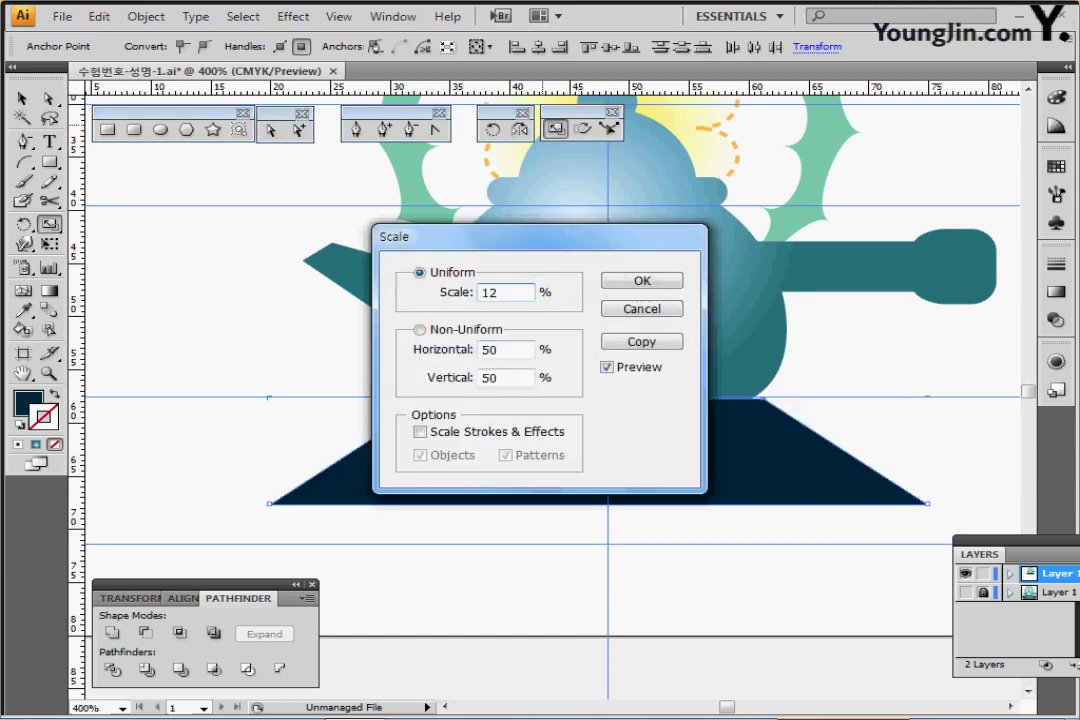
type("0")
key("Return")
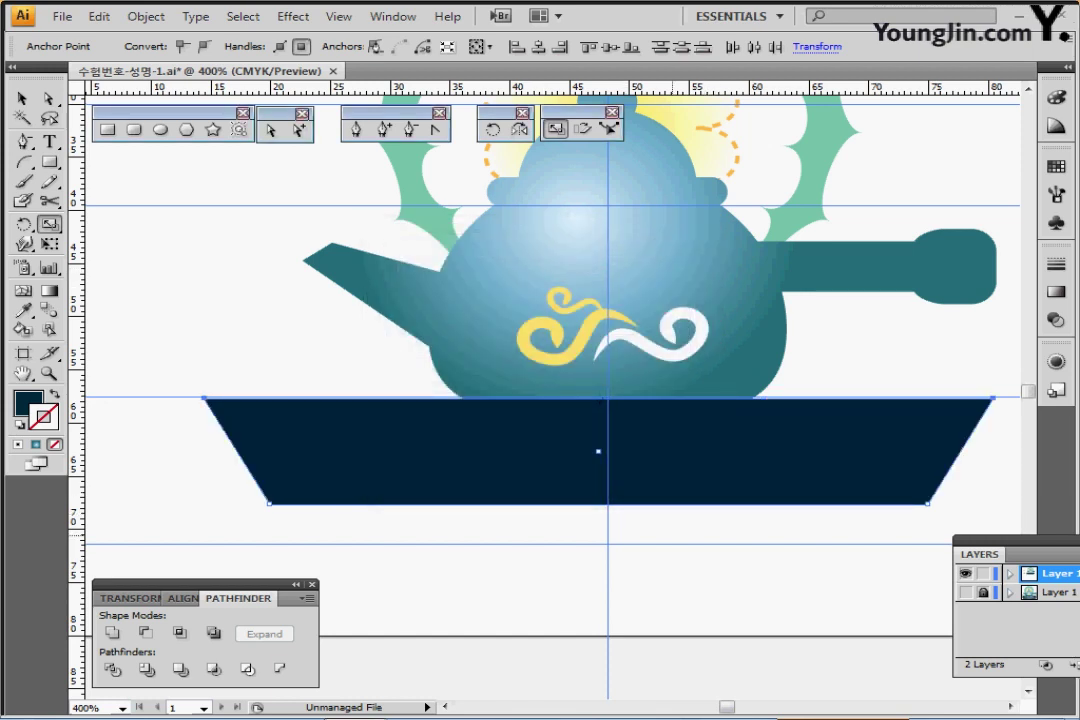
- Draw a 55 × 4 mm navy rectangle directly beneath the trapezoid, flush with its lower edge and the bottom guide
key("ctrl+minus")
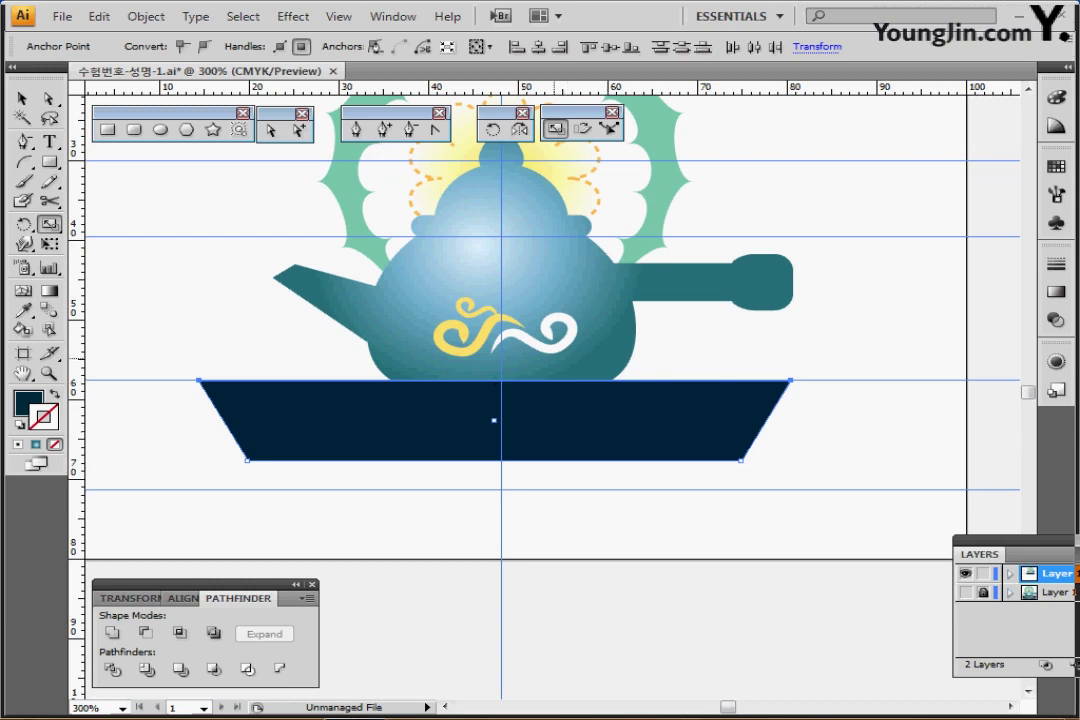
key("m")
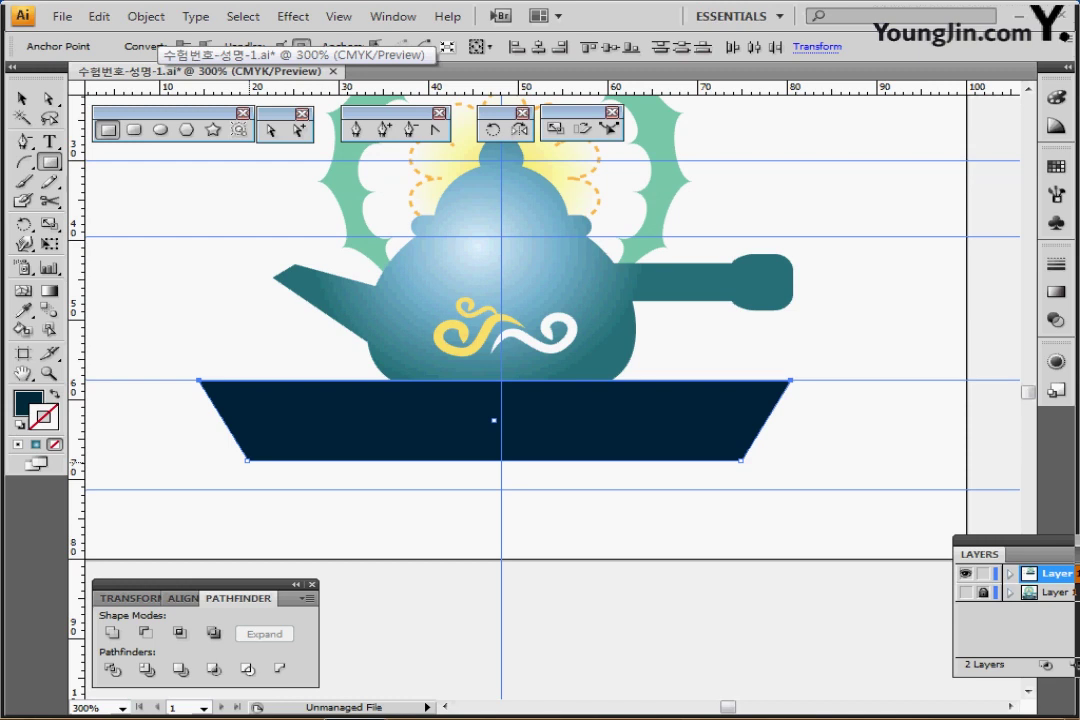
left_click(501, 380)
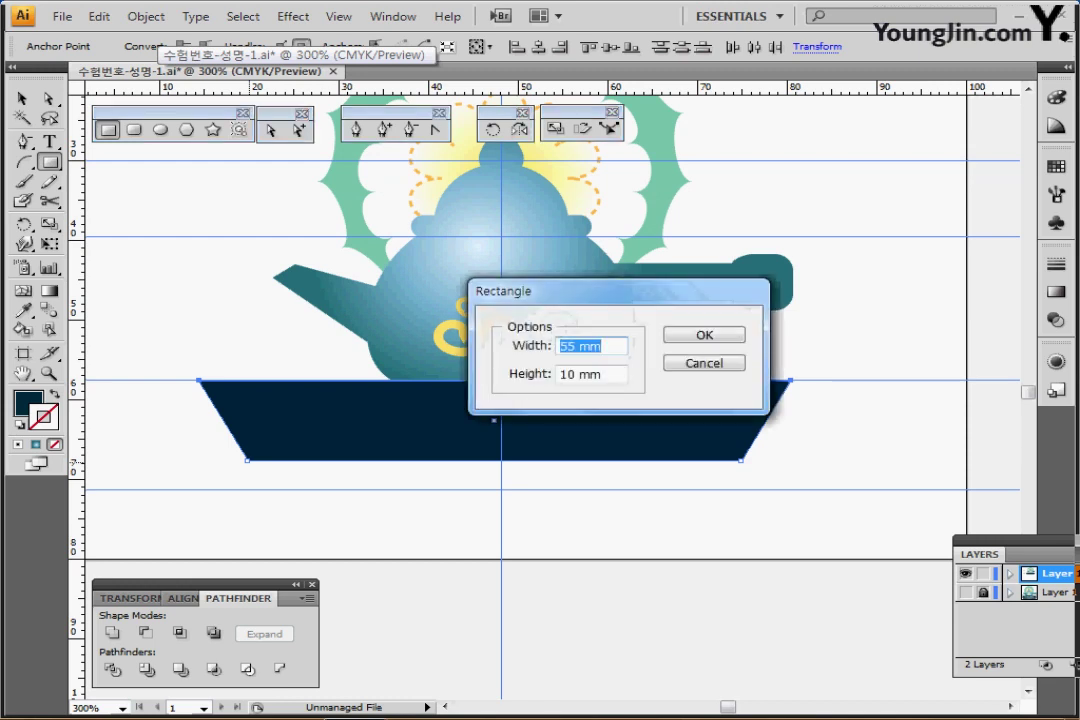
type("55")
key("Tab")
type("4")
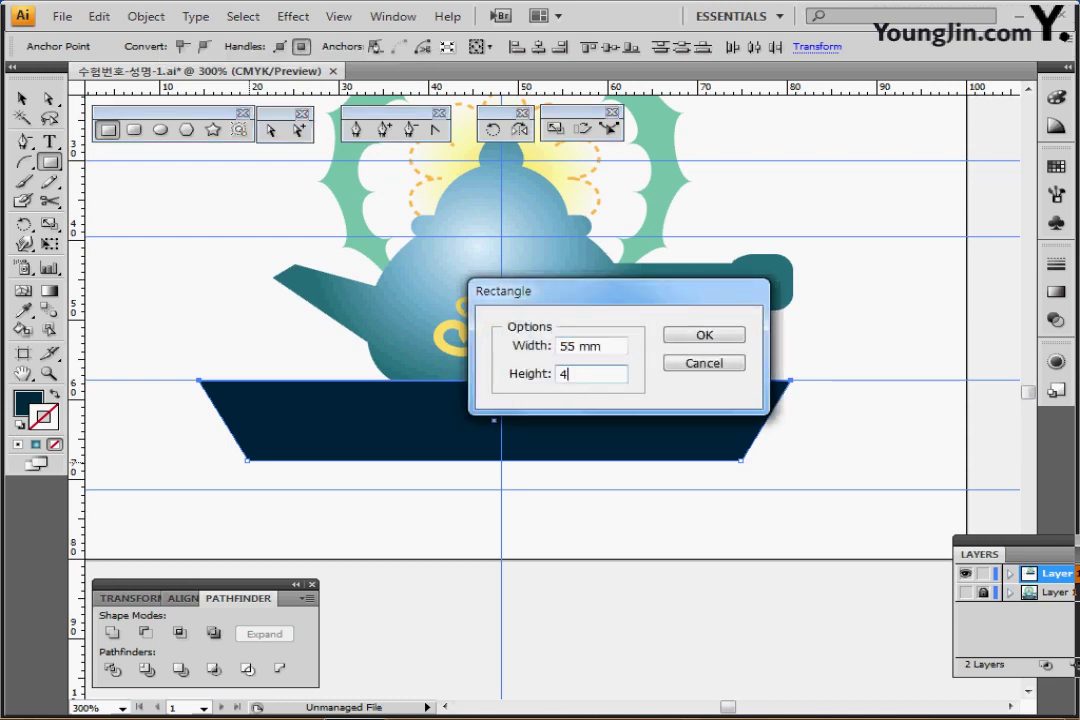
key("Return")
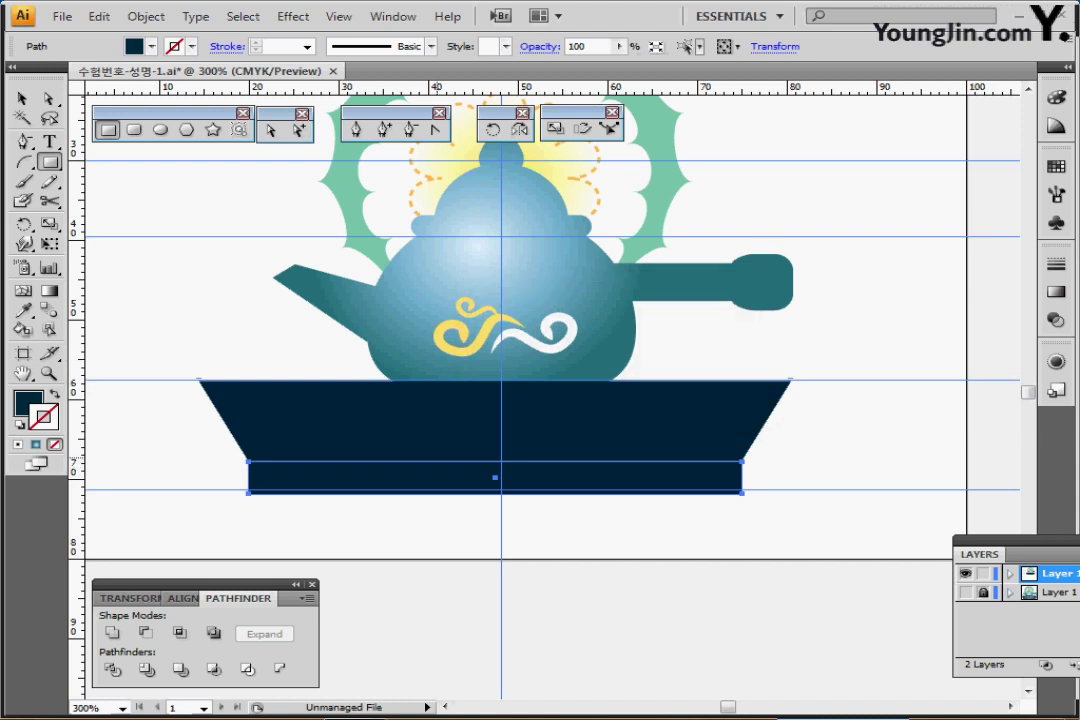
key("Up")
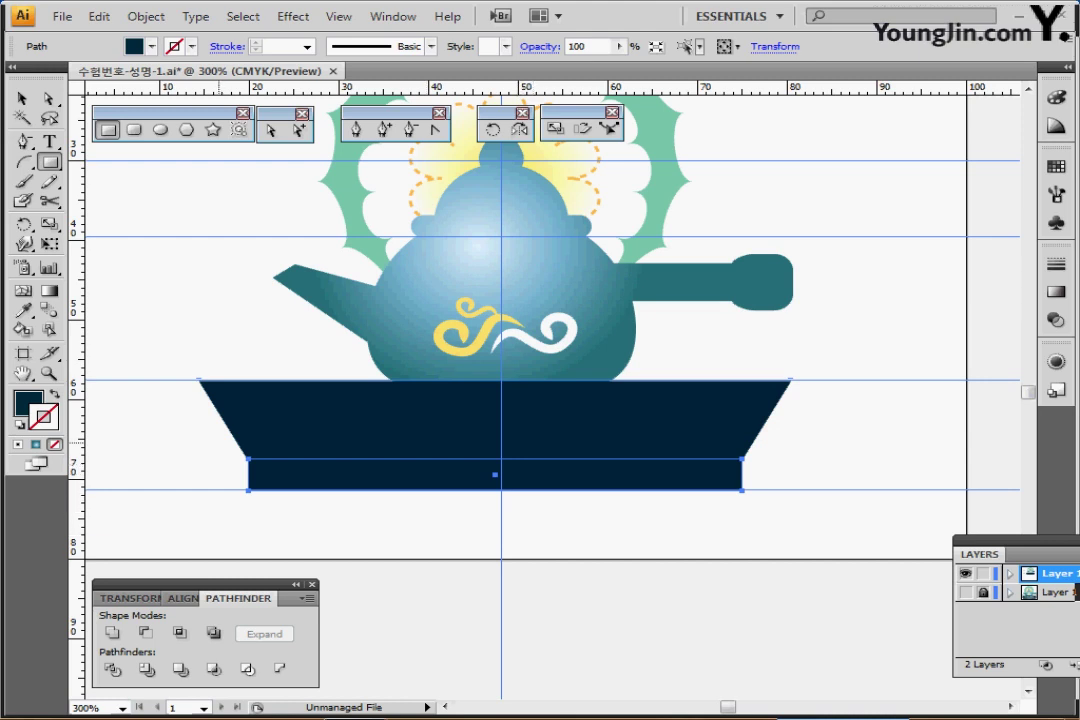
- Show the sketch layer and switch the artwork layer to Outline view for comparison
scroll(430, 447, "down", 1)
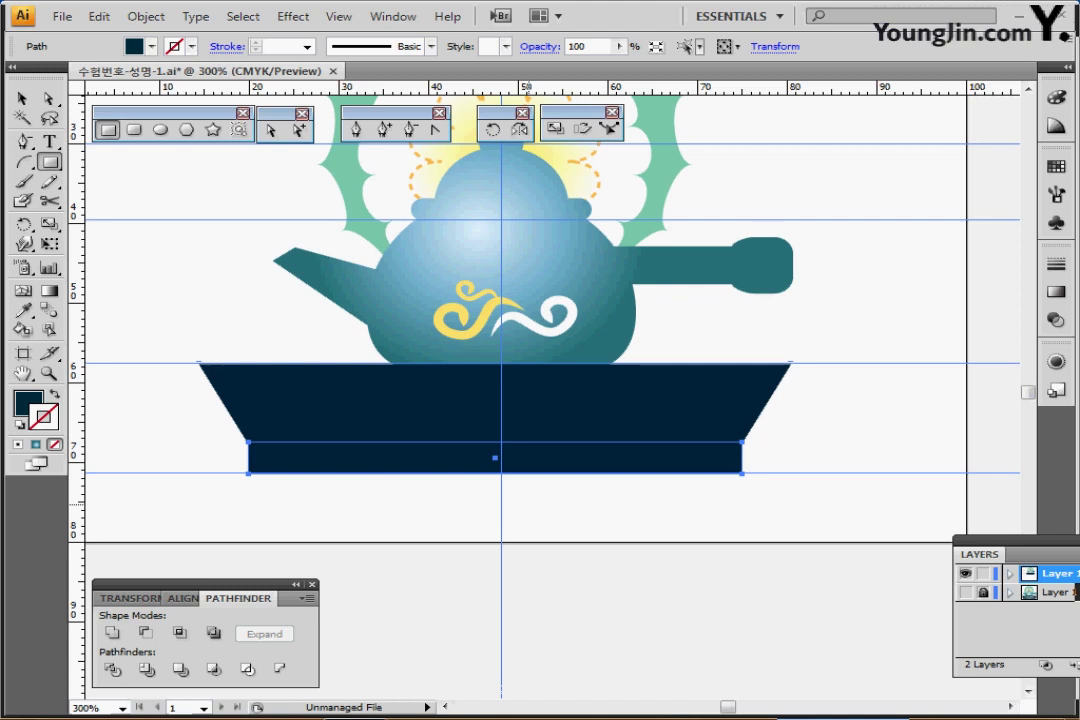
left_click(965, 593)
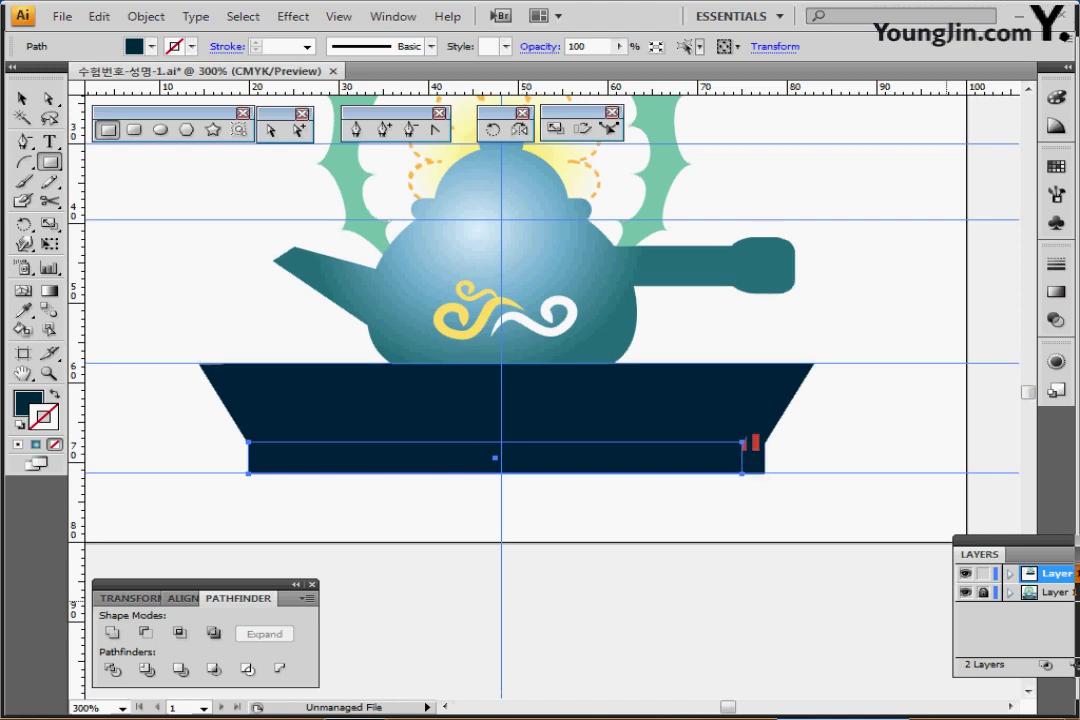
left_click(965, 574, "ctrl")
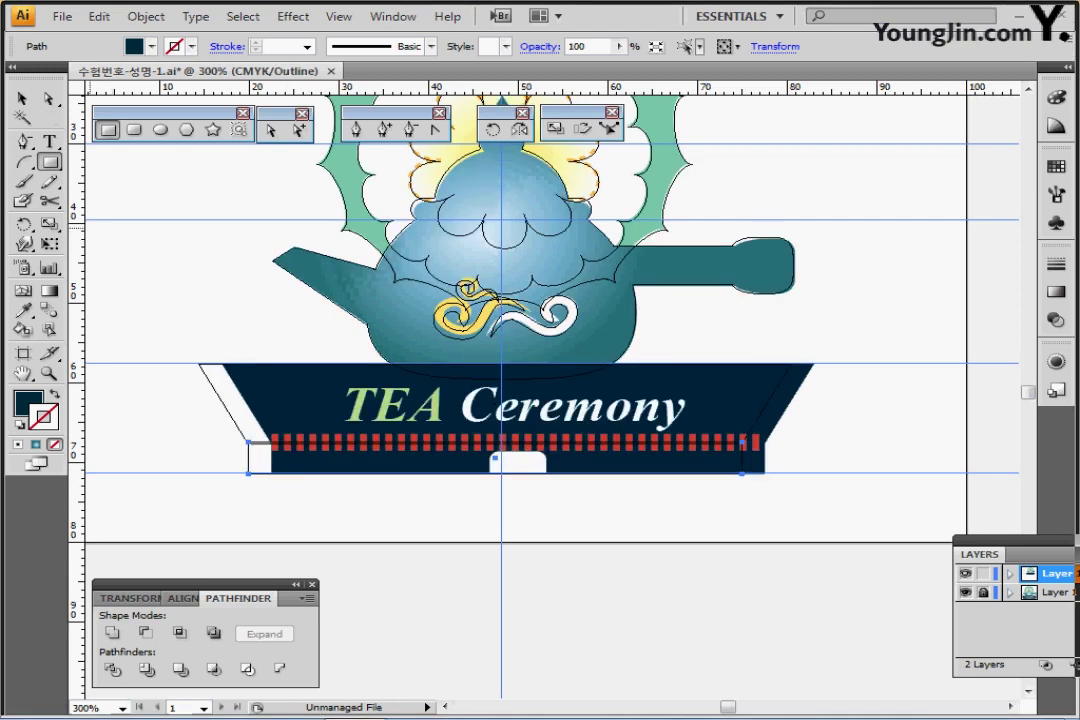
- Shift both banner shapes right onto the sketch's banner, then hide the sketch layer and return the artwork to Preview
left_click(22, 117)
left_click(22, 98)
left_click_drag(256, 515, 285, 423)
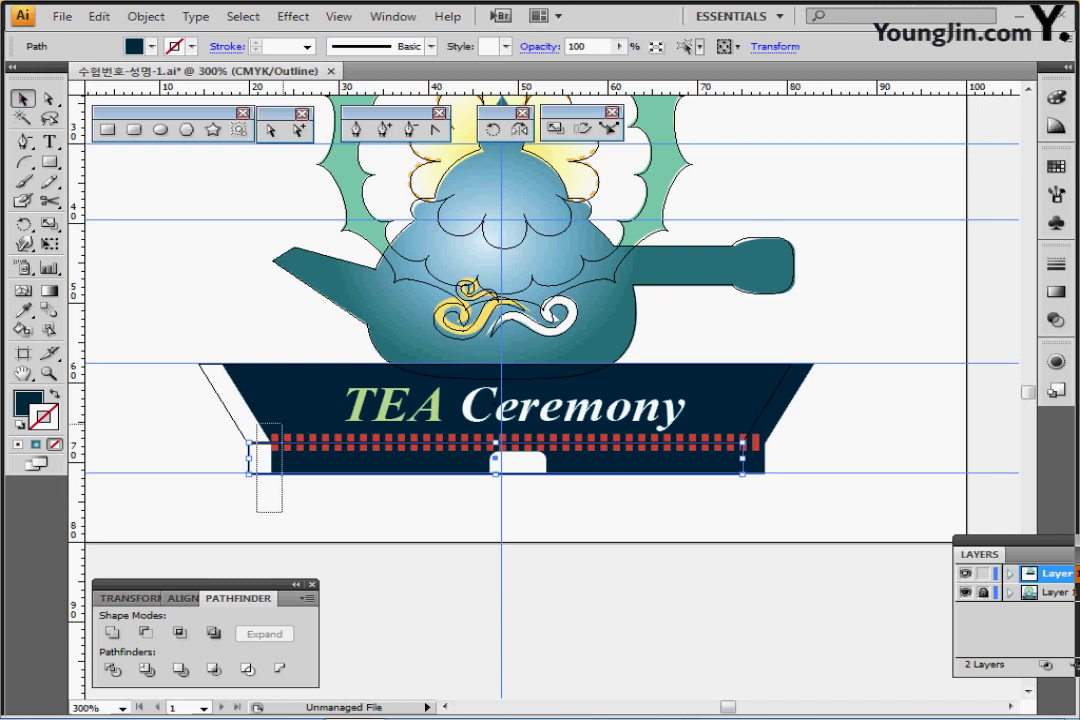
left_click_drag(167, 483, 289, 393)
left_click_drag(288, 482, 289, 483)
key("Right")
key("Right")
key("Right")
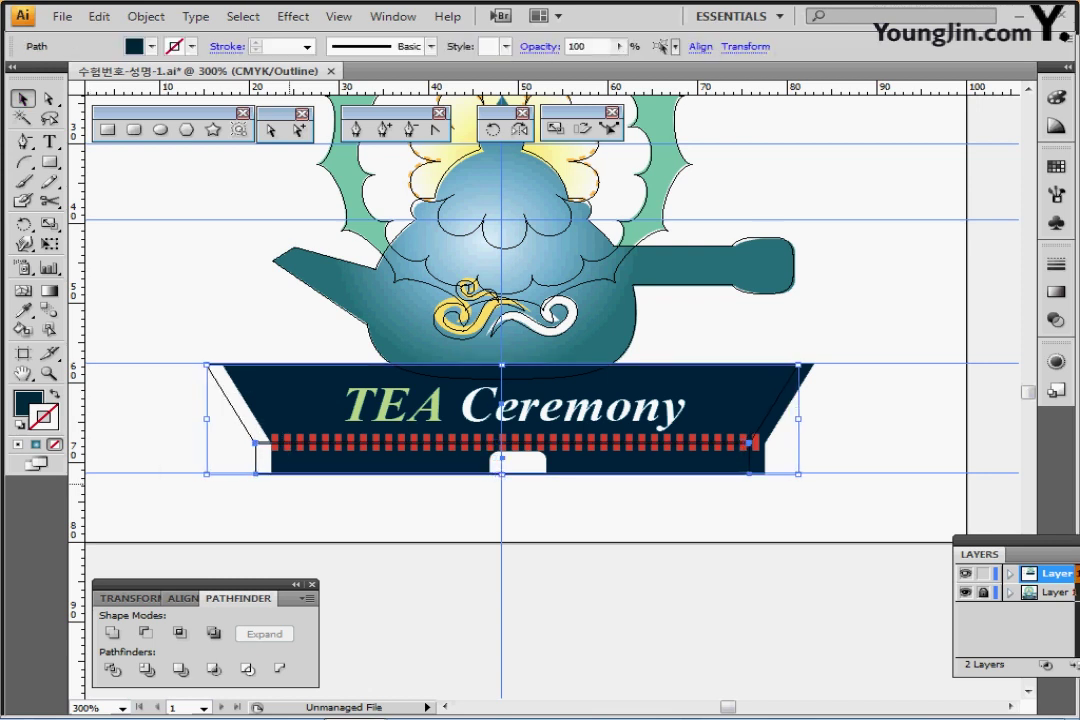
key("Right")
key("Right")
key("Right")
key("Right")
key("Right")
key("Right")
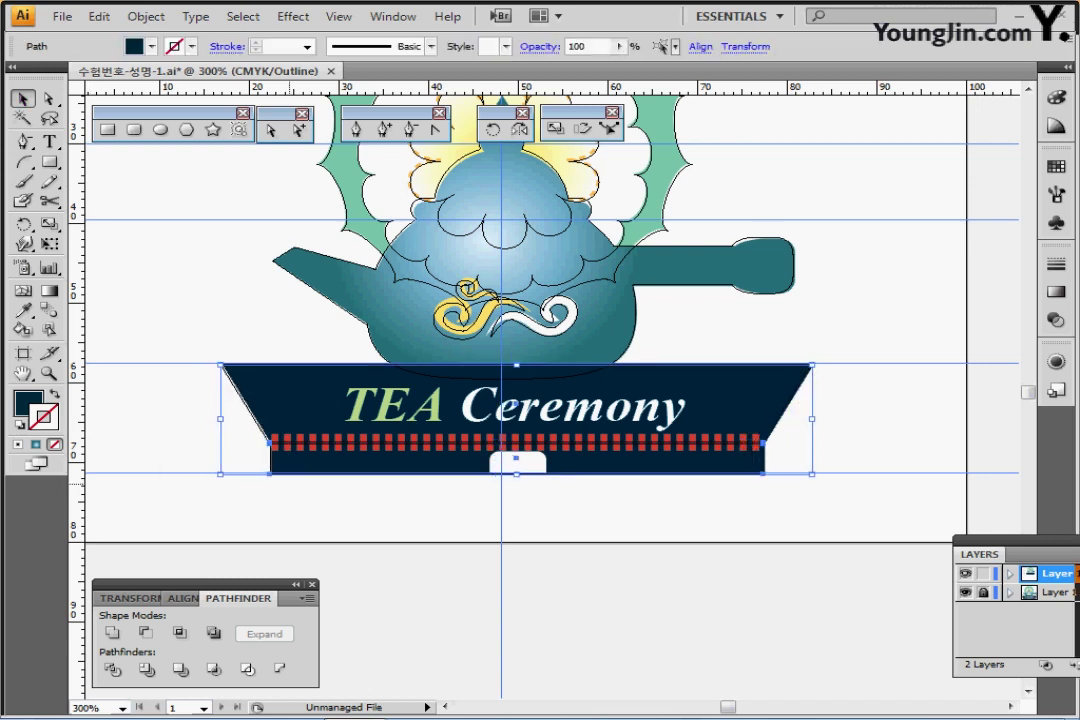
key("Right")
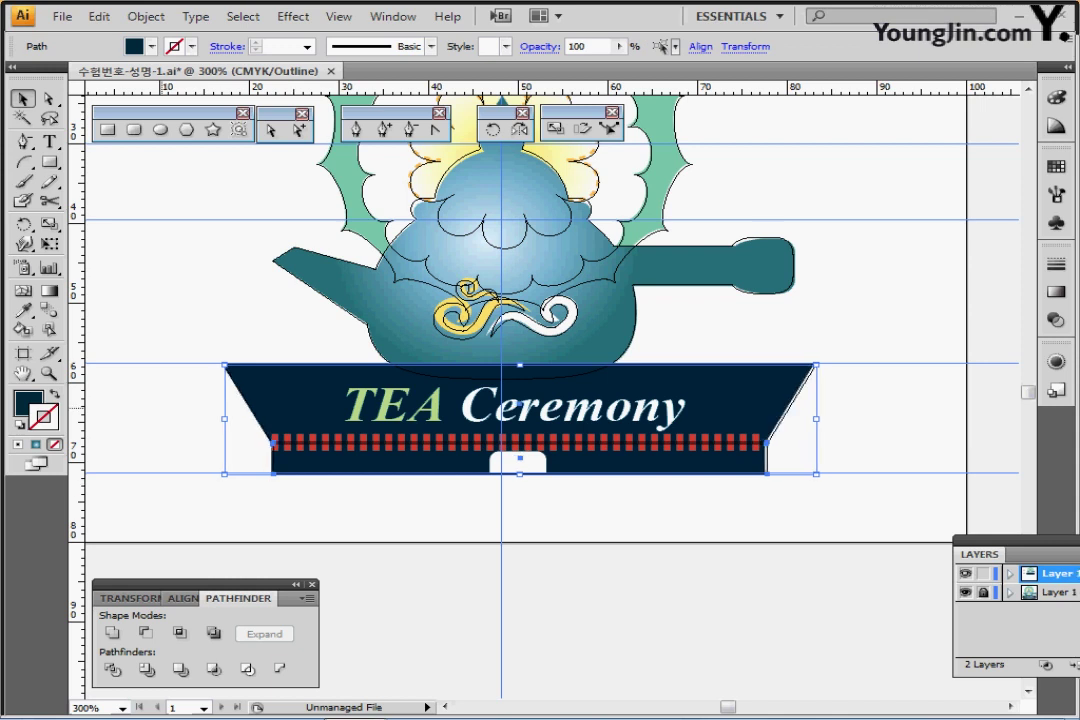
left_click(965, 592)
left_click(965, 573, "ctrl")
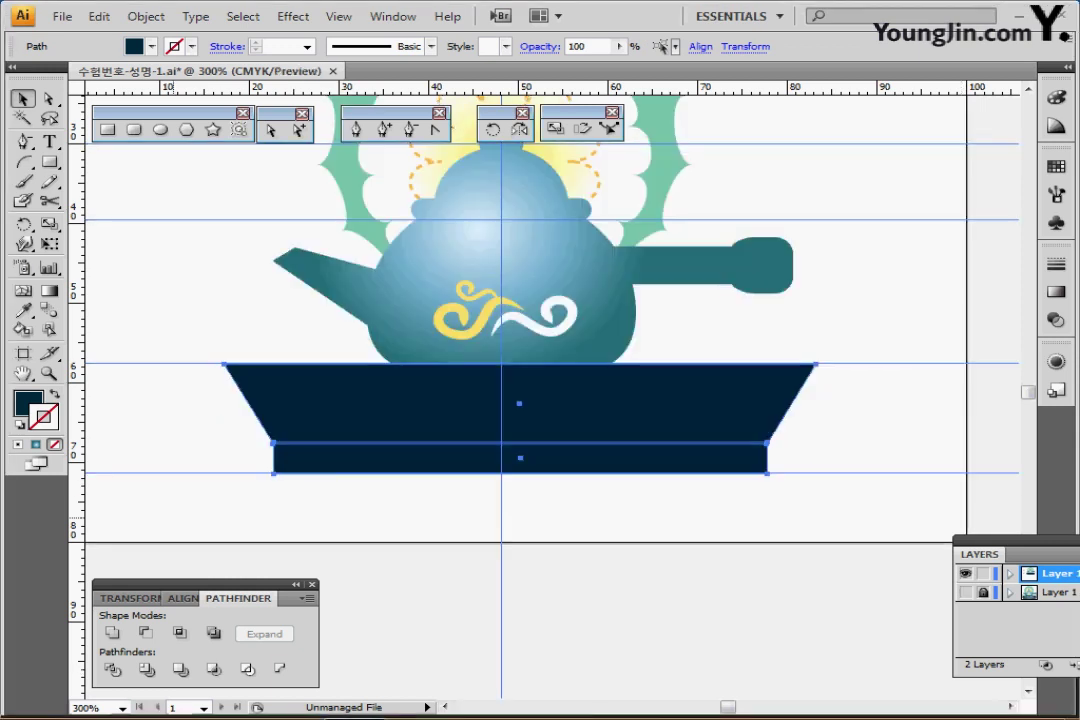
- Draw a small rounded rectangle centred on the lower strip's bottom edge and give it the default white fill and black stroke
left_click(520, 471, "ctrl")
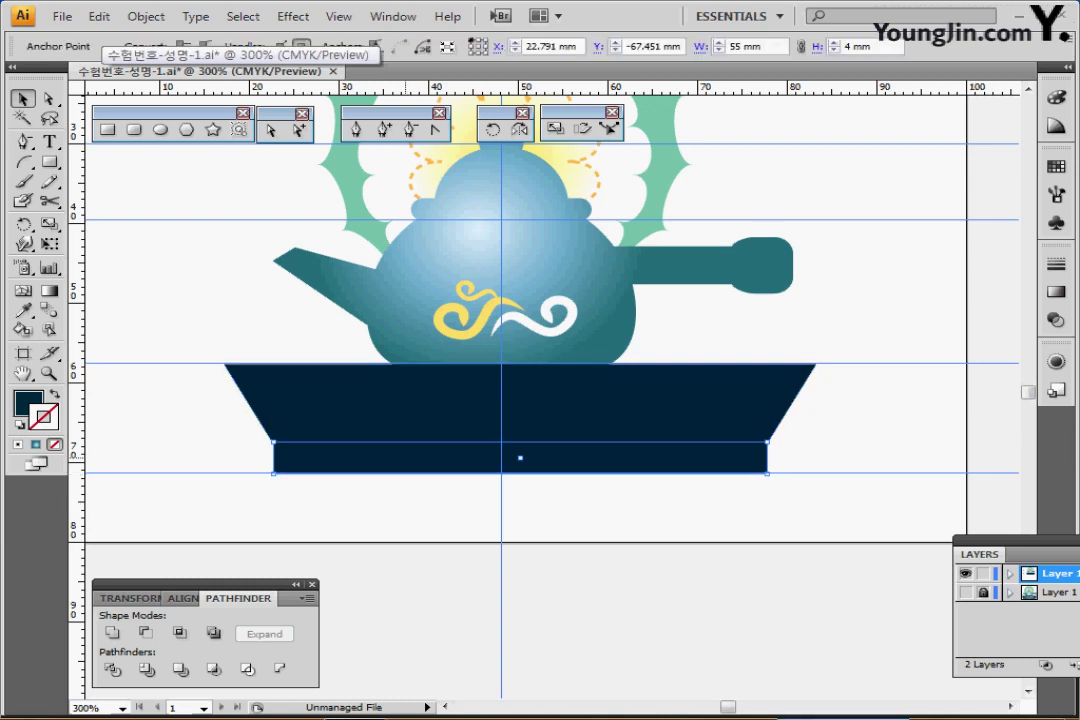
left_click(23, 99)
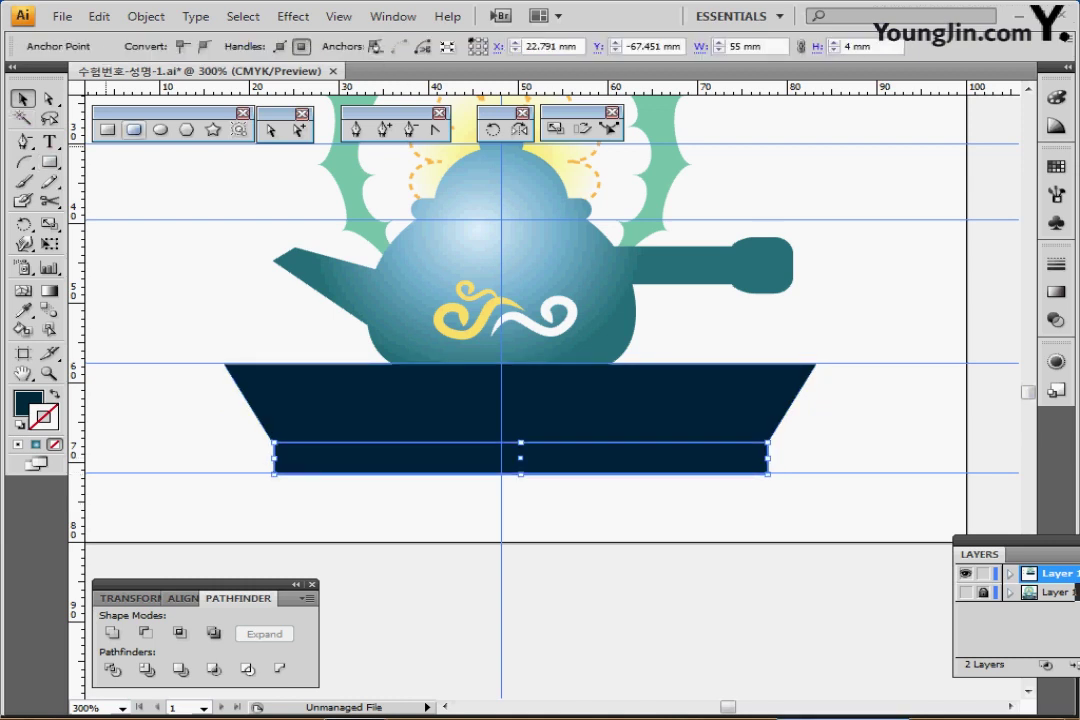
left_click(134, 130)
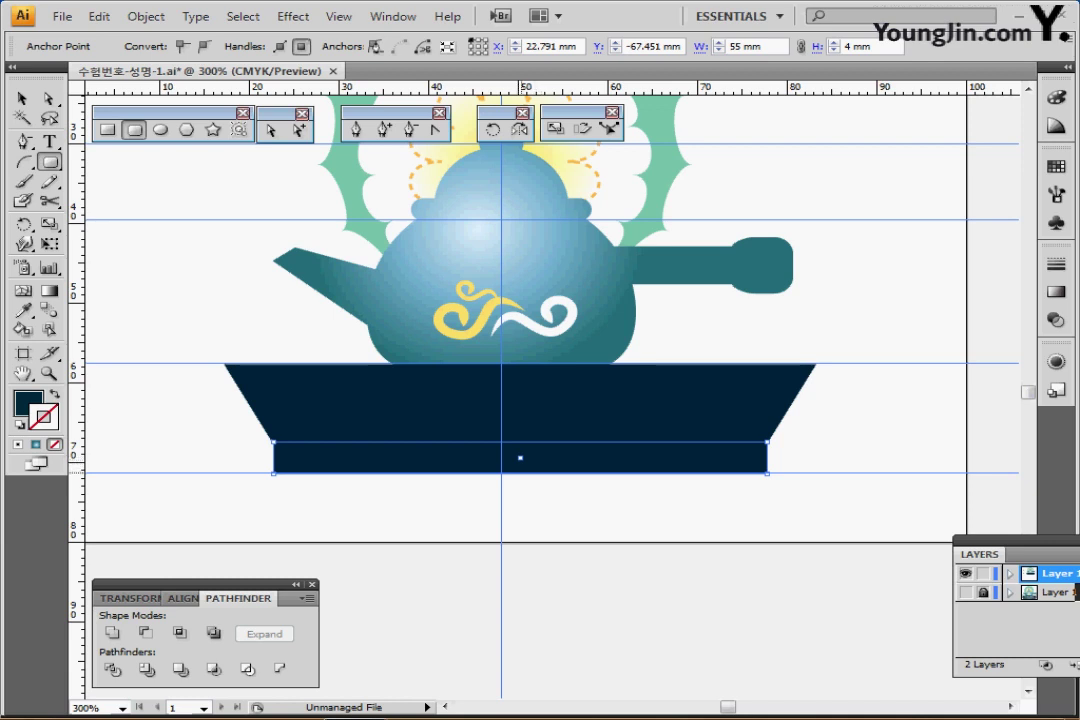
left_click(520, 470)
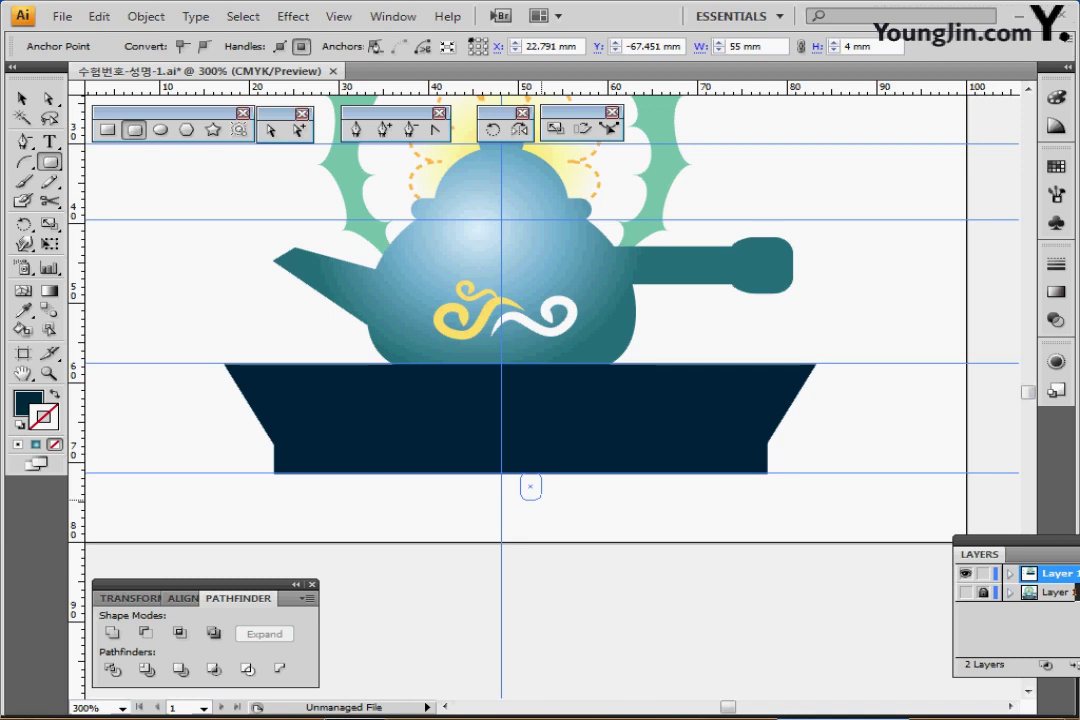
left_click_drag(521, 476, 507, 452)
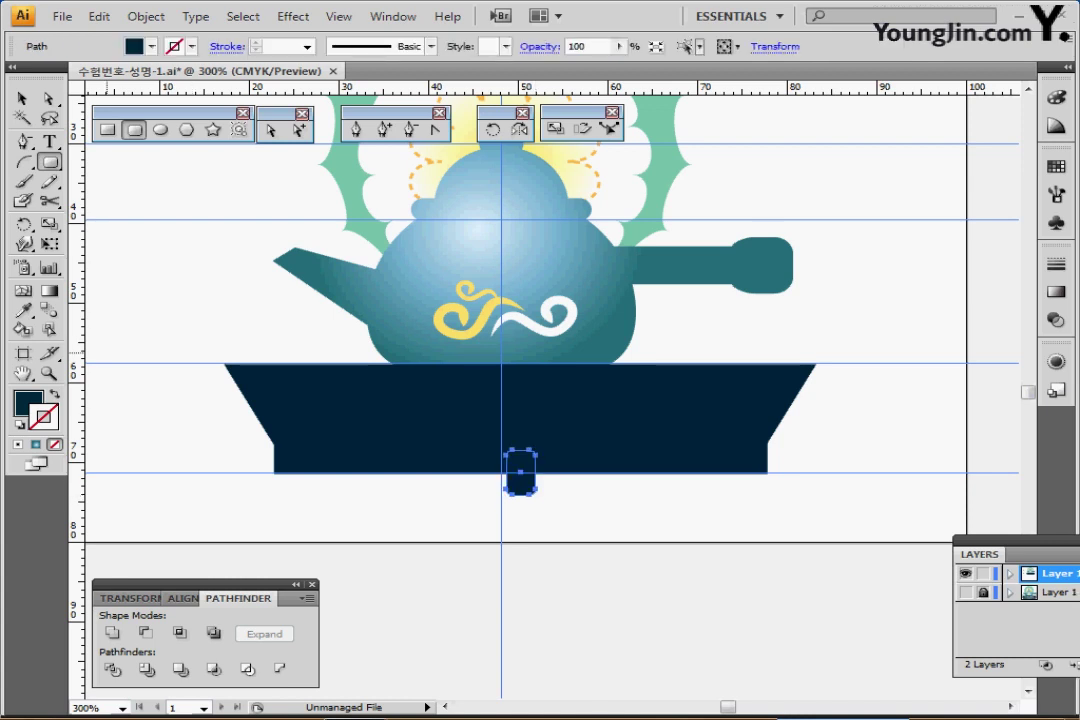
key("d")
- Align the trapezoid, lower strip and rounded rectangle by their horizontal centres, then deselect them
left_click(492, 530, "ctrl")
mouse_move(491, 533)
left_mouse_down()
mouse_move(552, 428)
mouse_move(490, 427)
left_mouse_up()
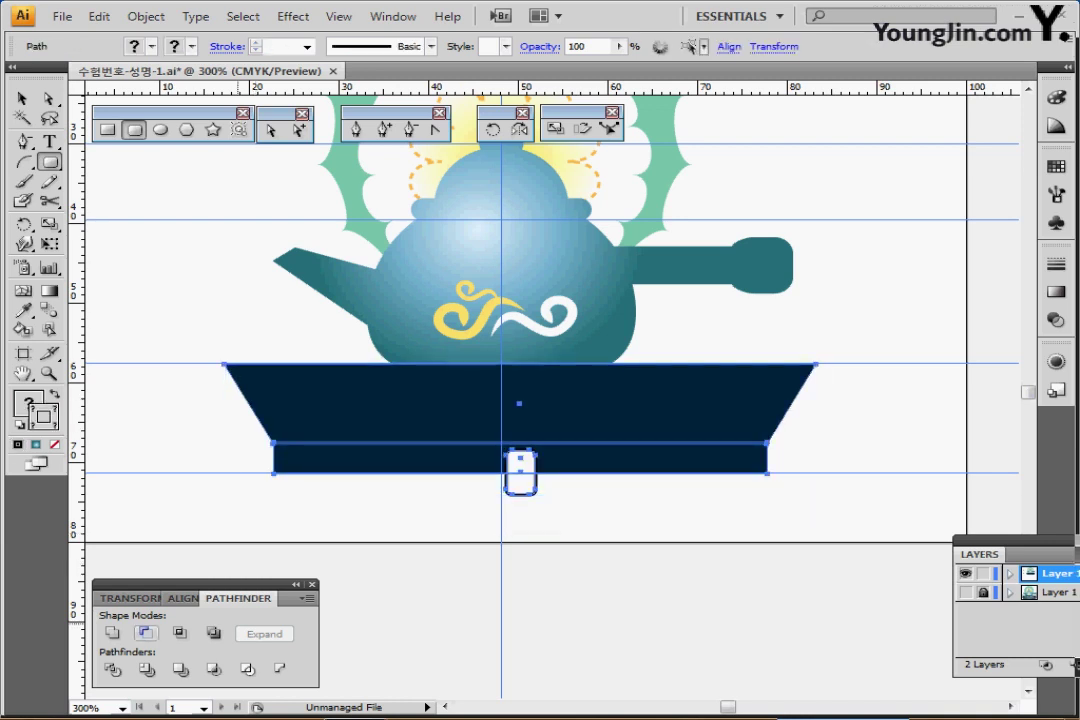
left_click(184, 598)
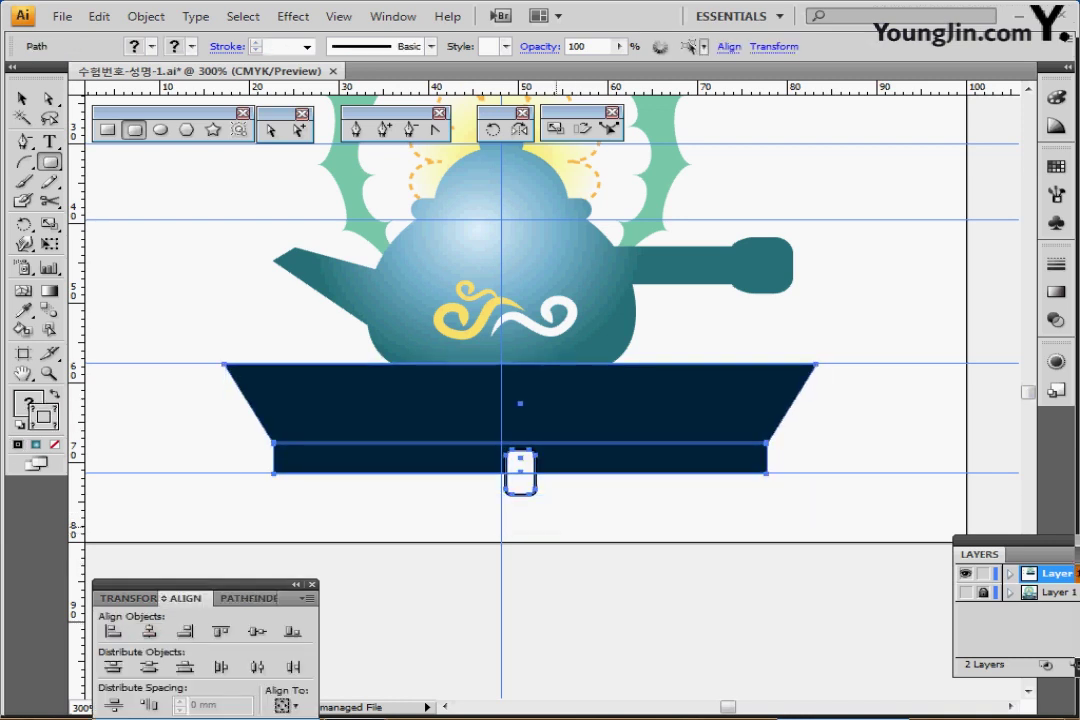
key("ctrl")
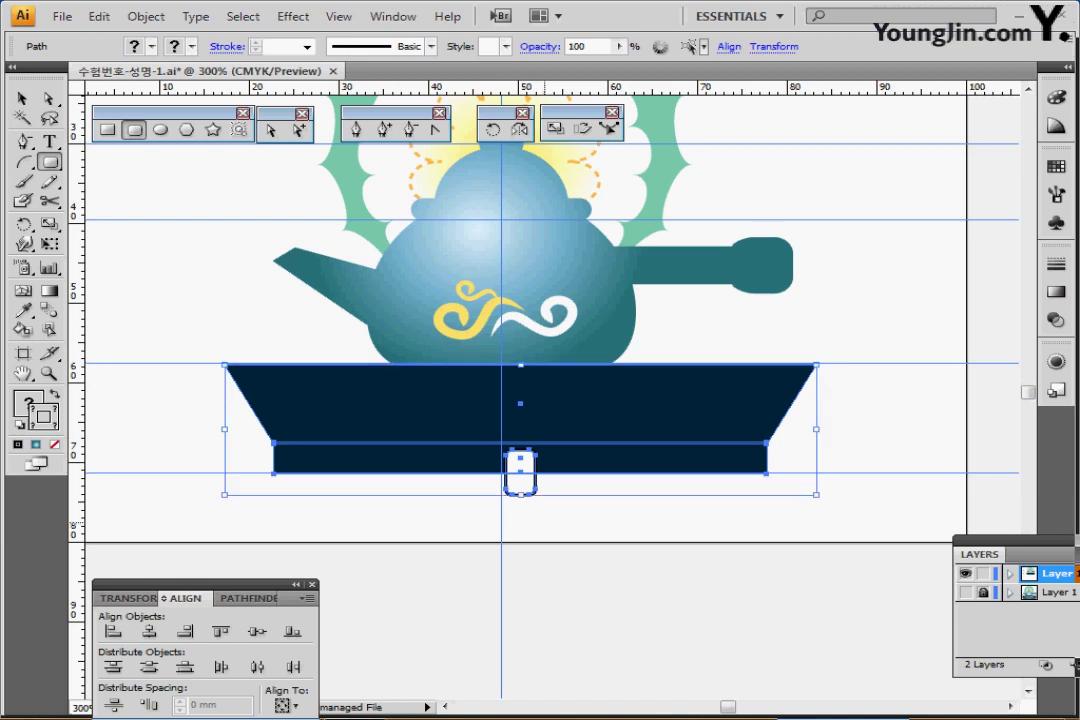
left_click(545, 521, "ctrl")
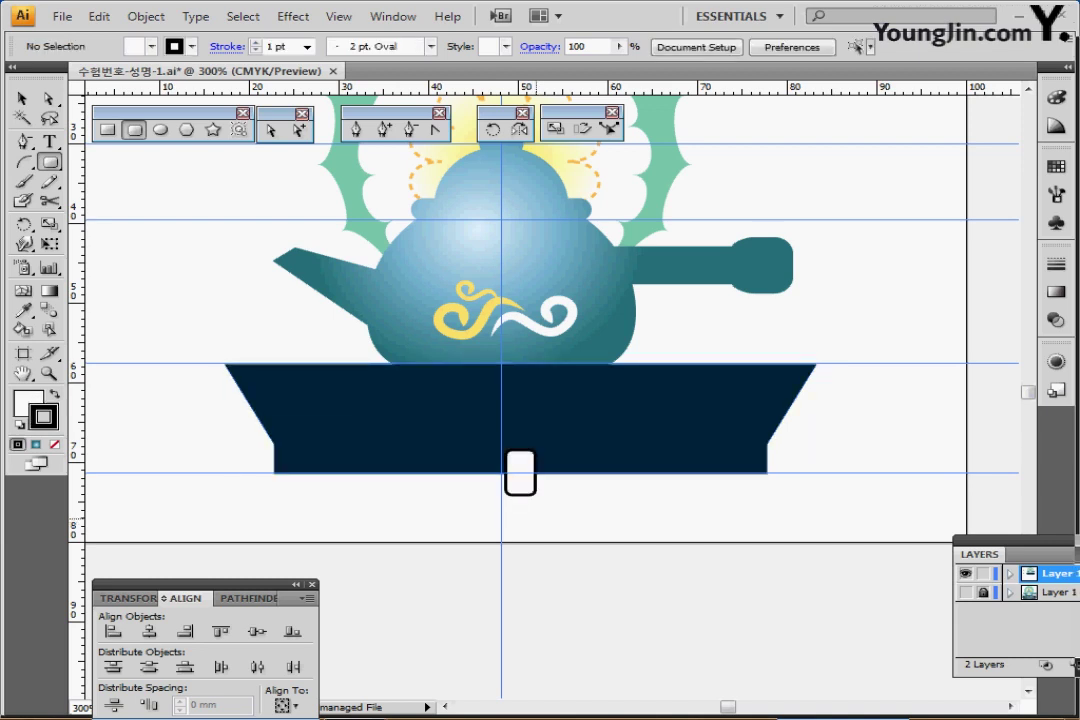
- Subtract the rounded rectangle from the lower strip with Minus Front to cut a notch, then deselect
left_click_drag(485, 522, 555, 451)
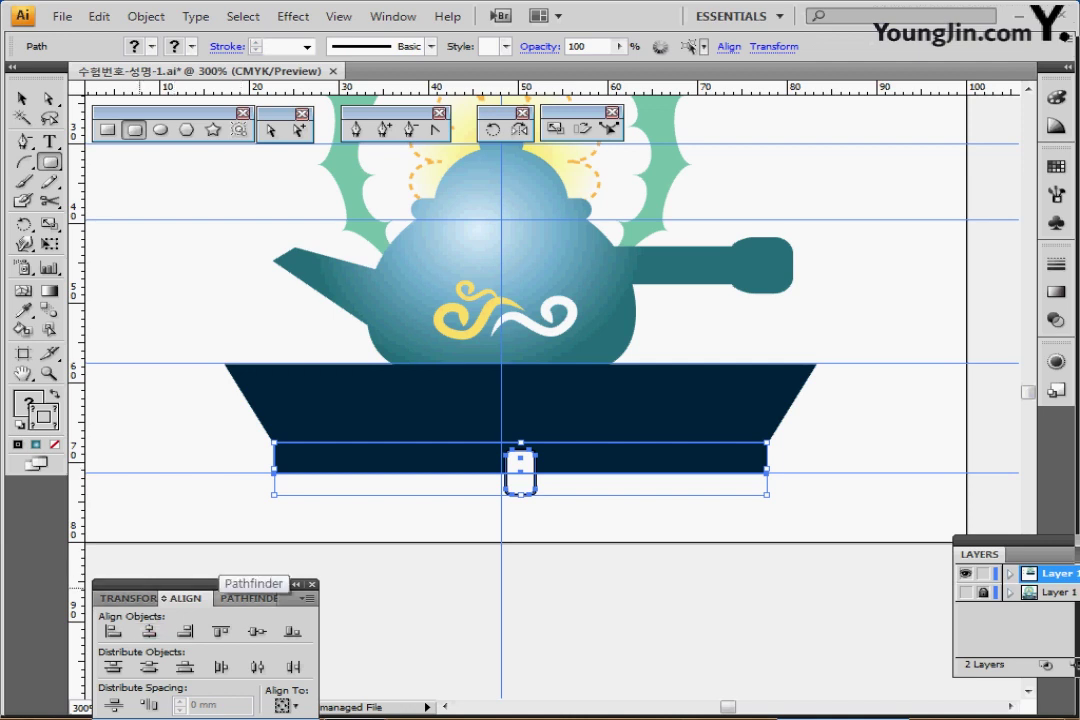
left_click(250, 598)
left_click(146, 633)
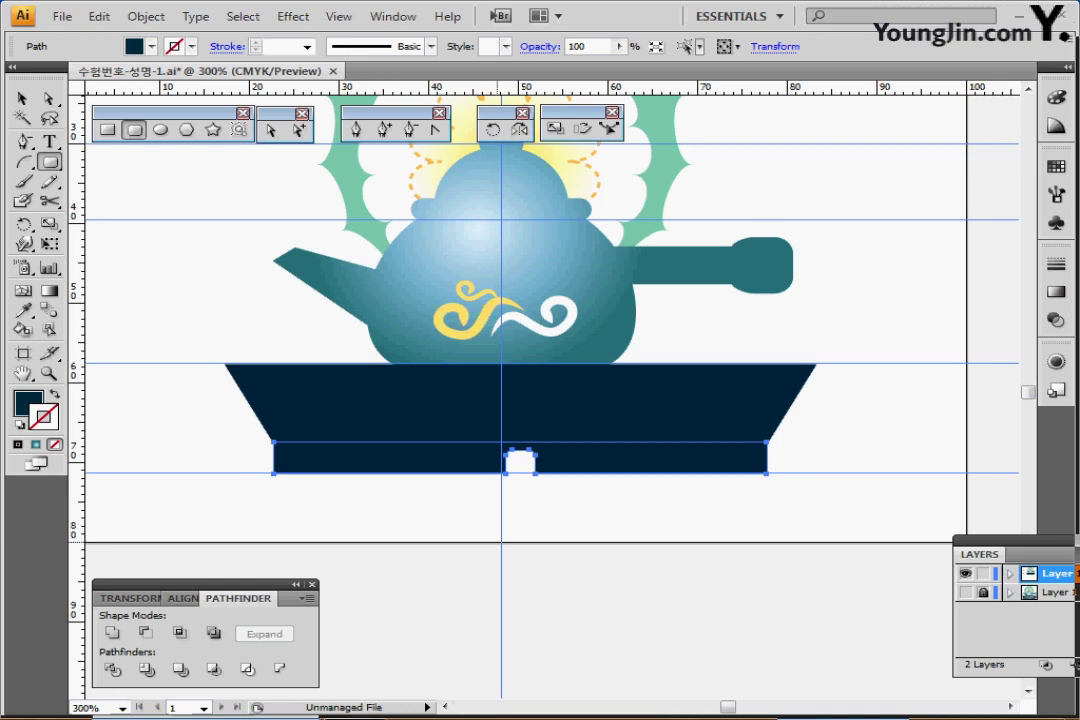
left_click(498, 542, "ctrl")
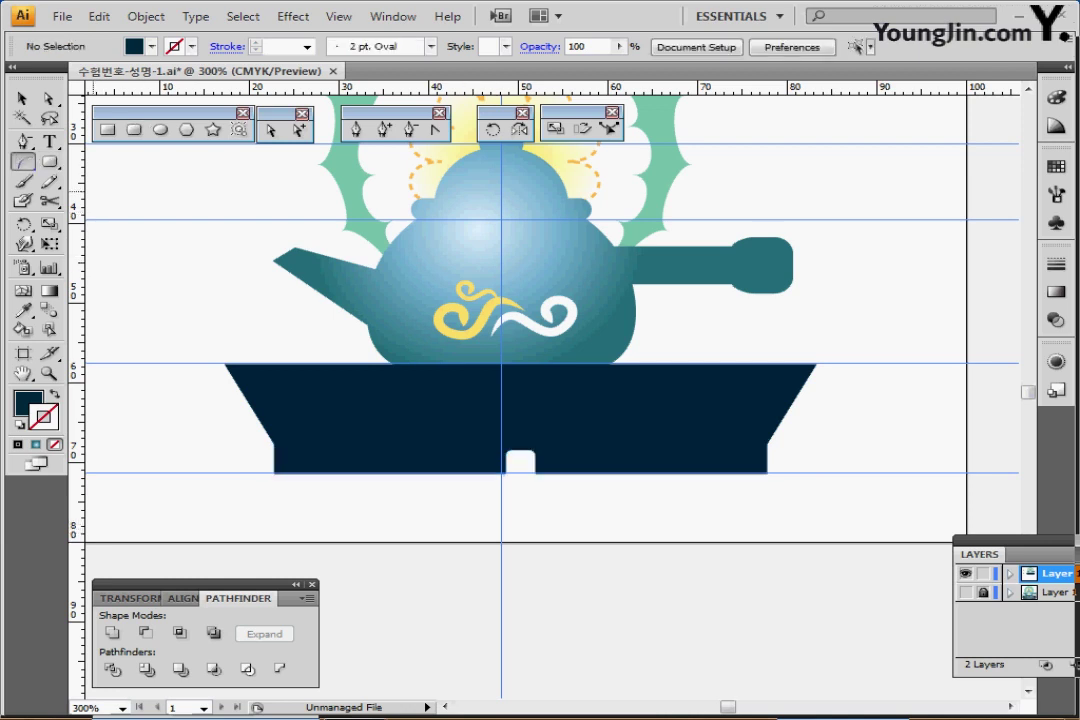
- Draw a horizontal line segment 55 mm long at 0° along the seam between the trapezoid and the lower strip
left_click_drag(23, 161, 70, 164)
left_click(274, 444)
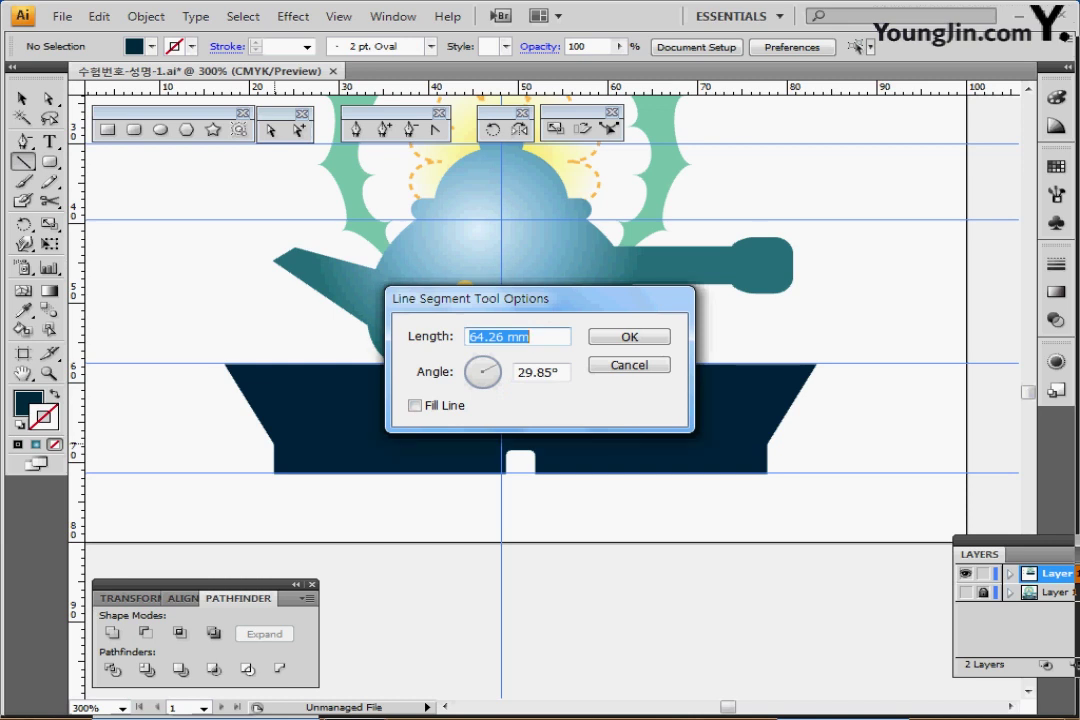
type("55")
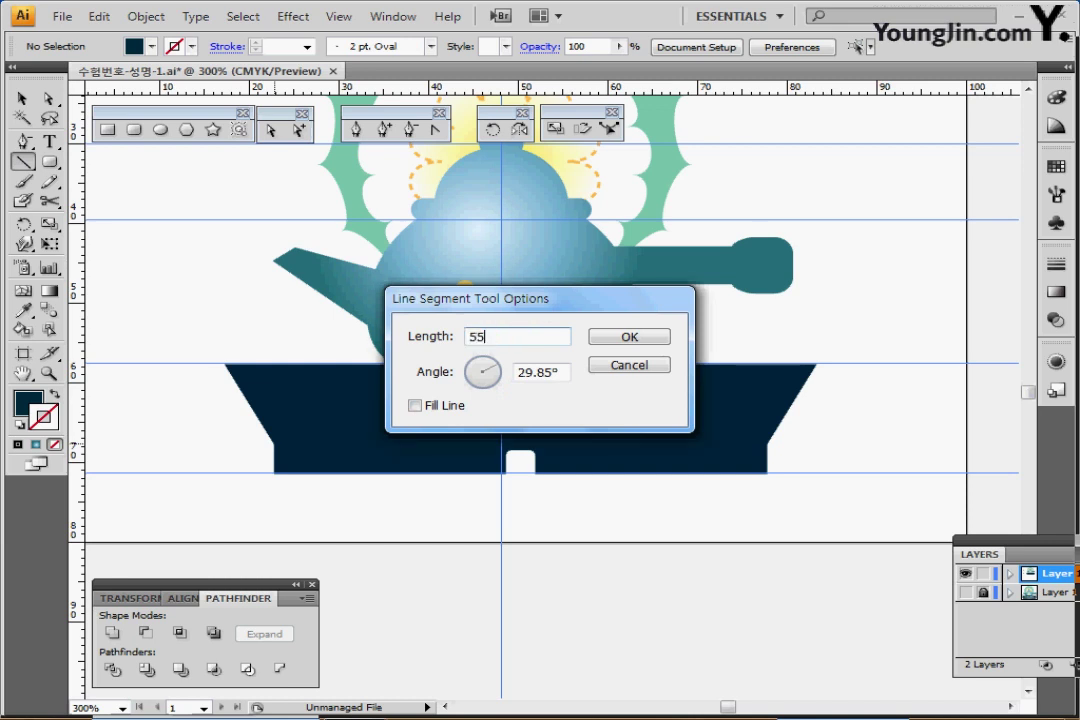
key("Tab")
type("0")
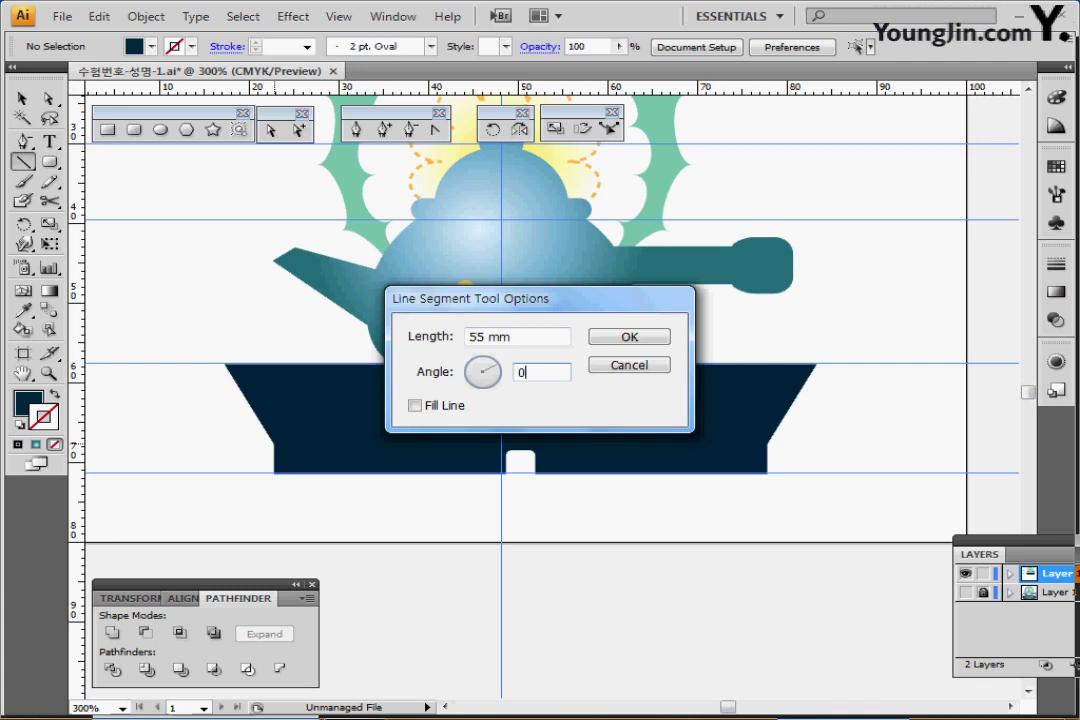
key("Return")
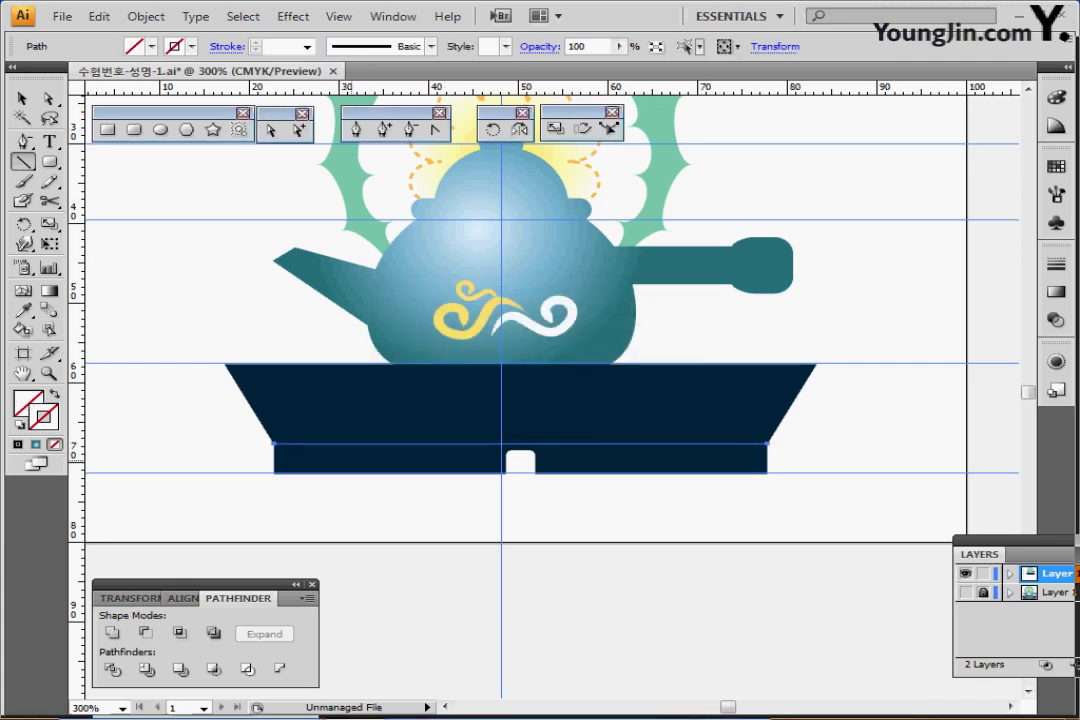
- Apply the red dashed stroke to the seam line by sampling the colour sample beside the artboard with the Eyedropper
key("ctrl+minus")
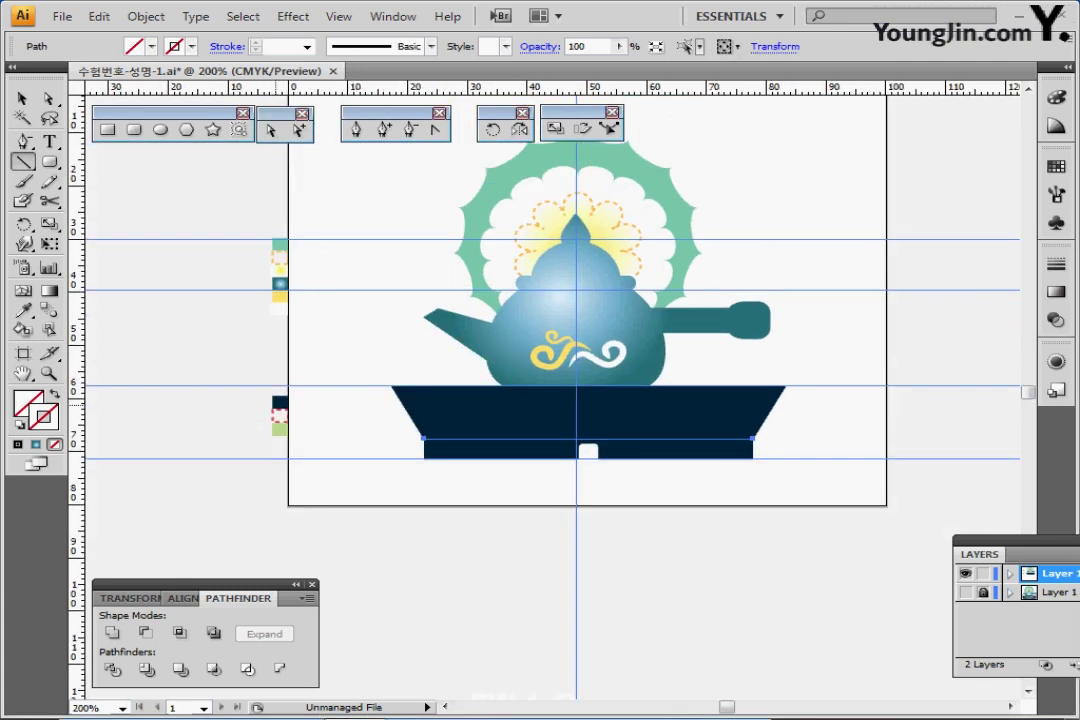
key("i")
left_click(274, 415)
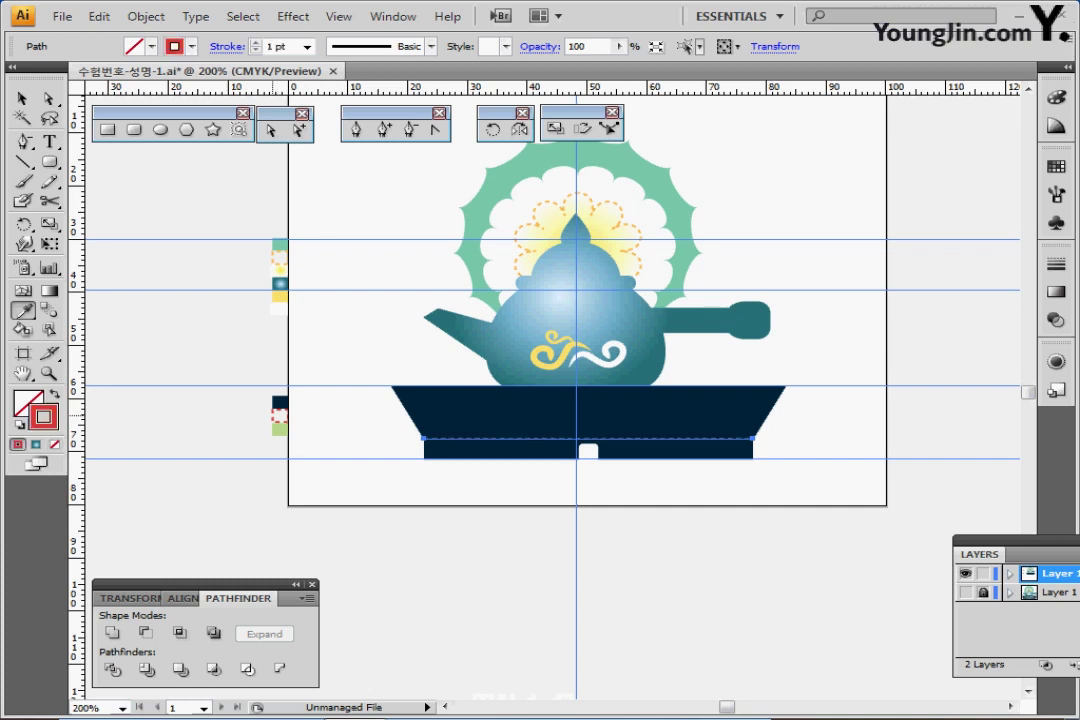
key("ctrl+plus")
key("ctrl+plus")
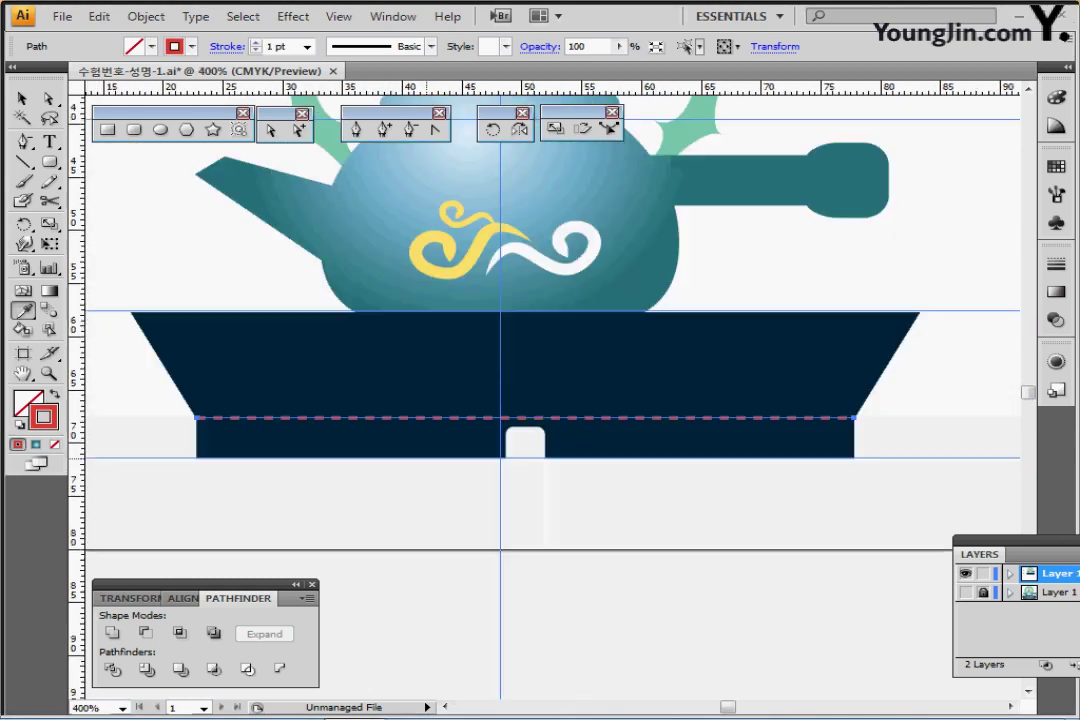
left_click_drag(436, 460, 411, 440)
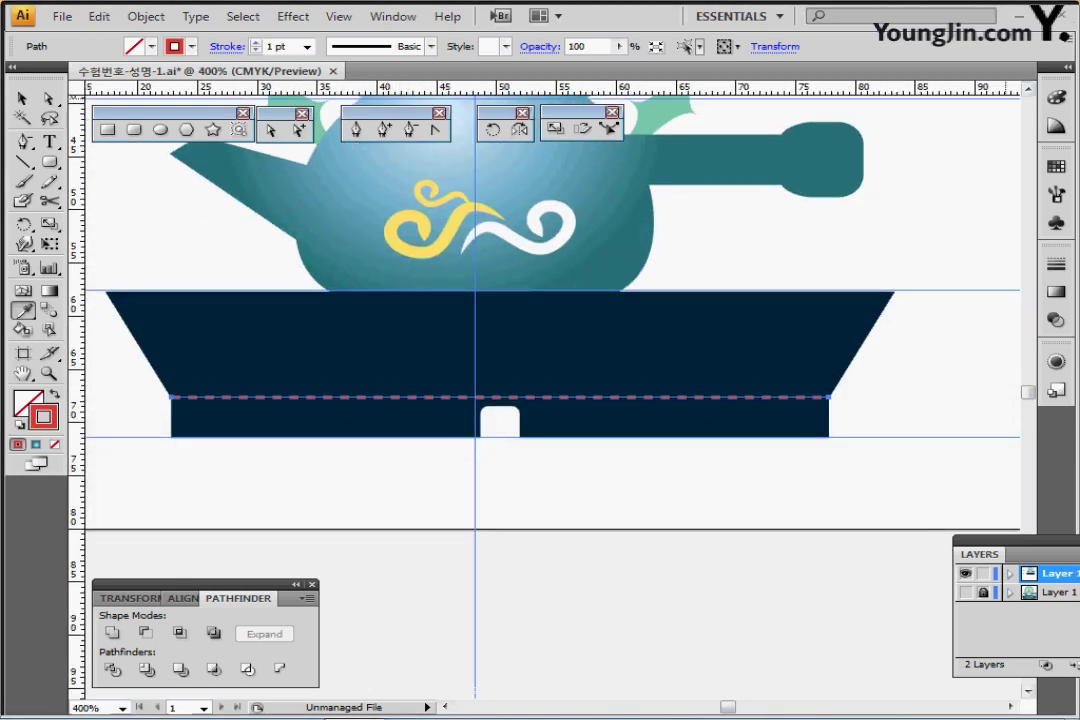
- Set the dashed seam line's stroke weight to 6 pt
left_click(1056, 264)
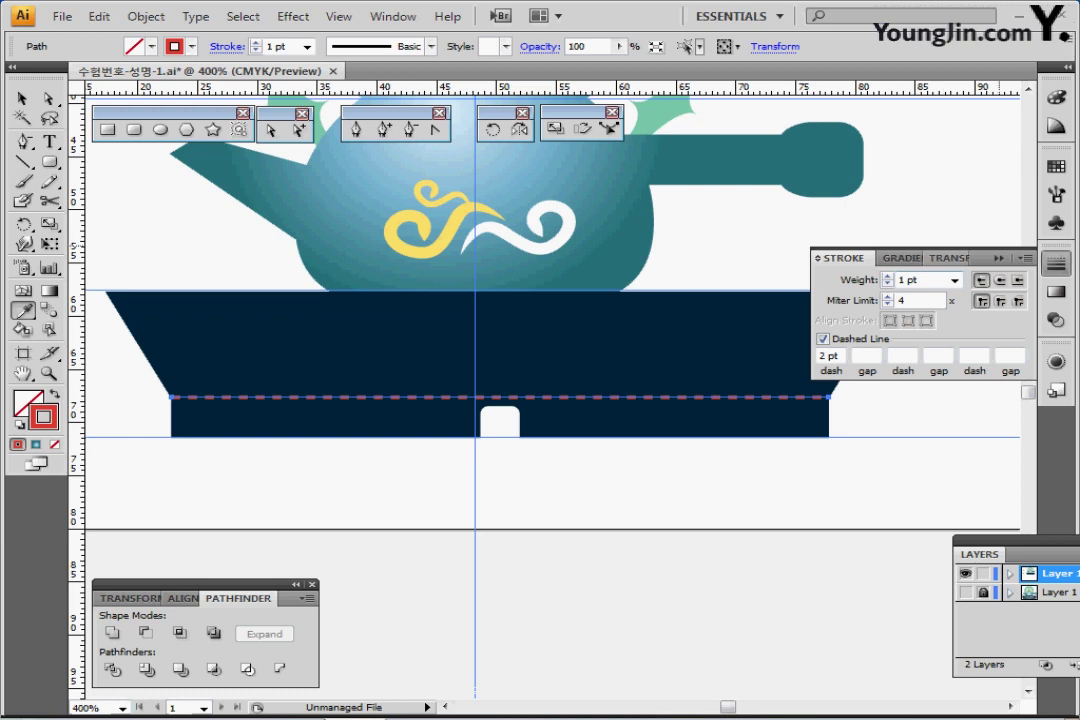
left_click(887, 277)
left_click(887, 277)
left_click(887, 277)
left_click(887, 277)
left_click(887, 277)
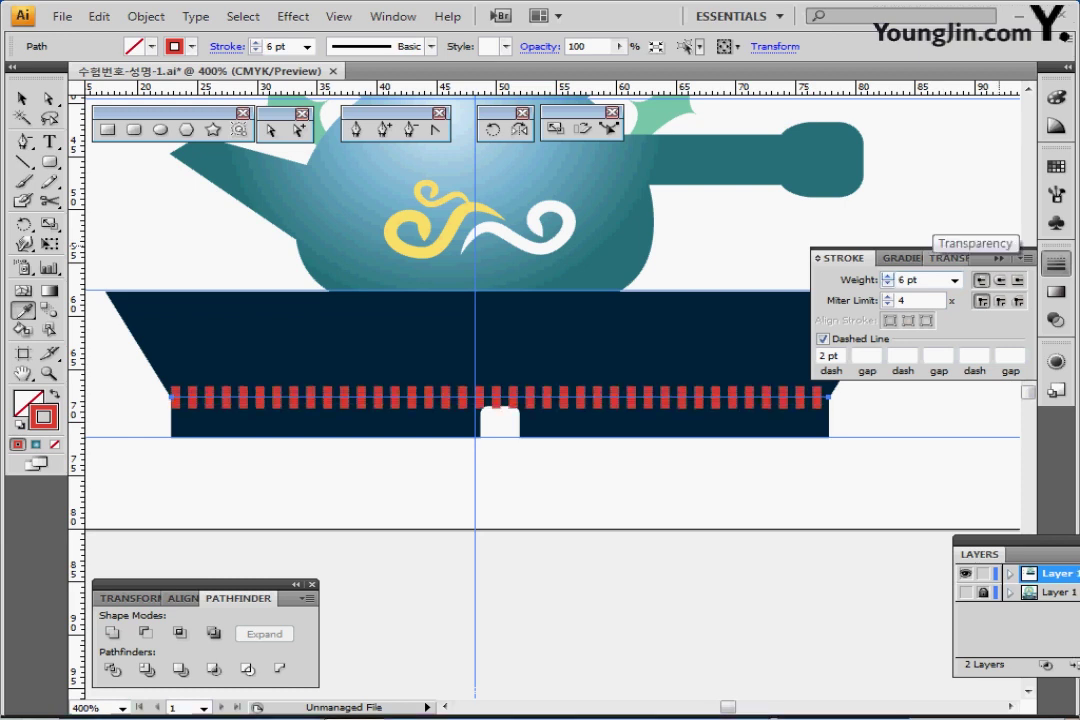
left_click(887, 277)
left_click(887, 284)
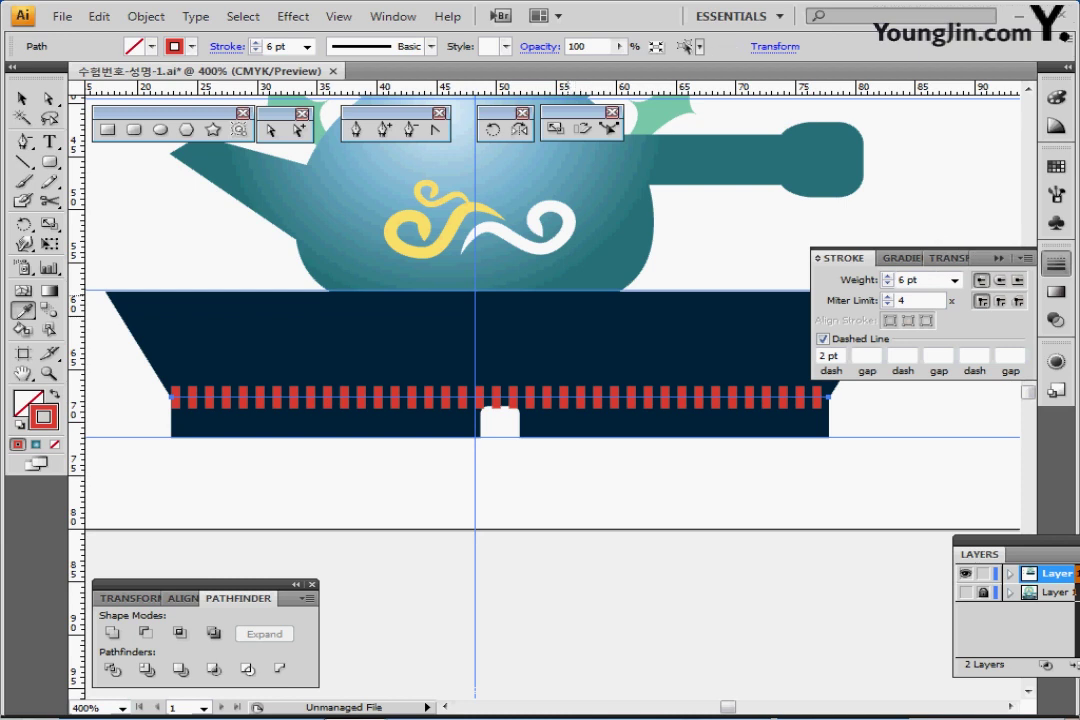
- Nudge the red dashed line slightly upward above the notch, then deselect it
key("Up")
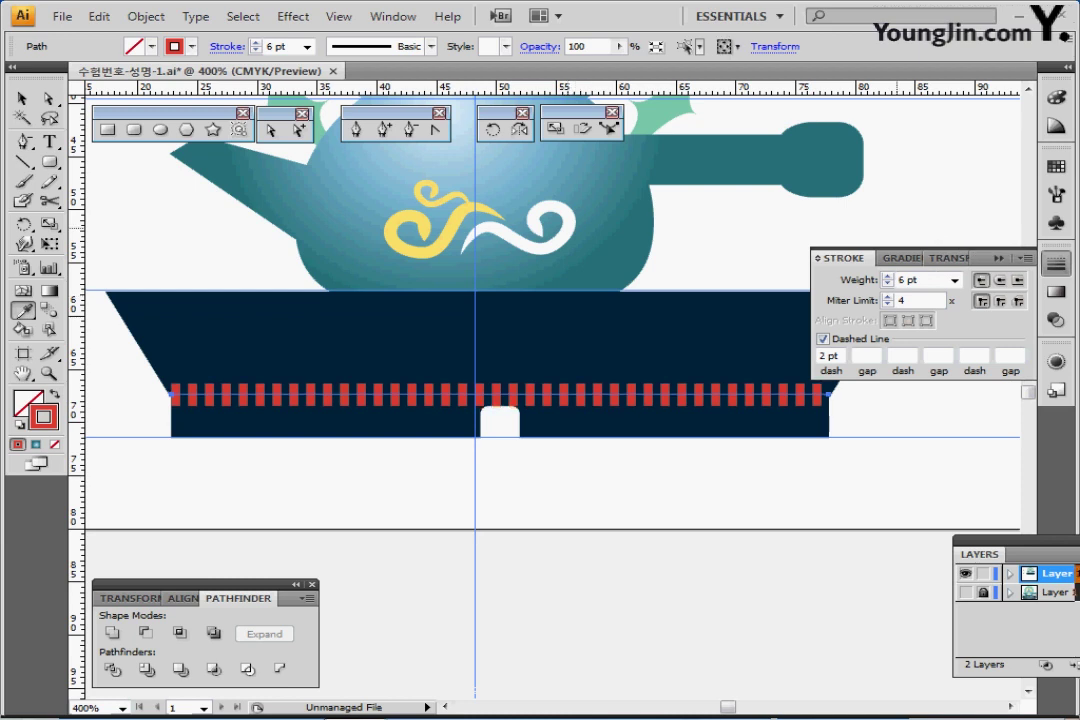
left_click(1056, 264)
left_click(615, 347, "ctrl+alt")
mouse_move(577, 320)
left_mouse_down()
mouse_move(545, 392)
mouse_move(499, 405)
mouse_move(568, 381)
left_mouse_up()
left_click(849, 384, "ctrl")
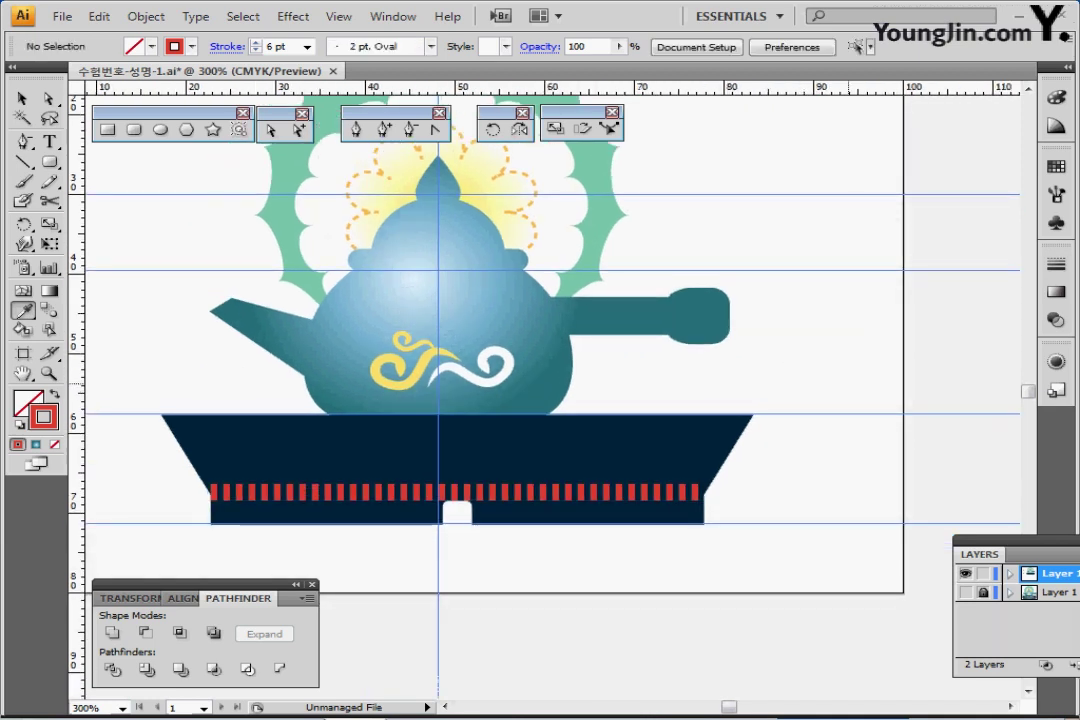
- Add the white 17 pt Bold Italic text "TEA Ceremony" and position it on the navy banner just above the dashed line
key("t")
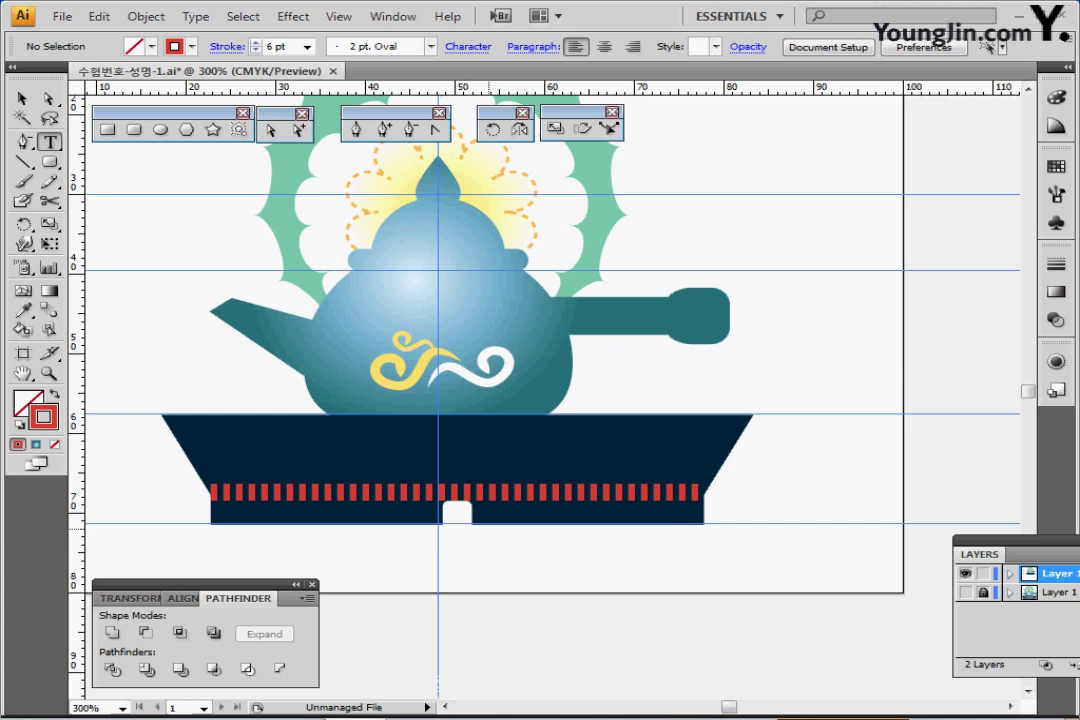
key("ctrl+minus")
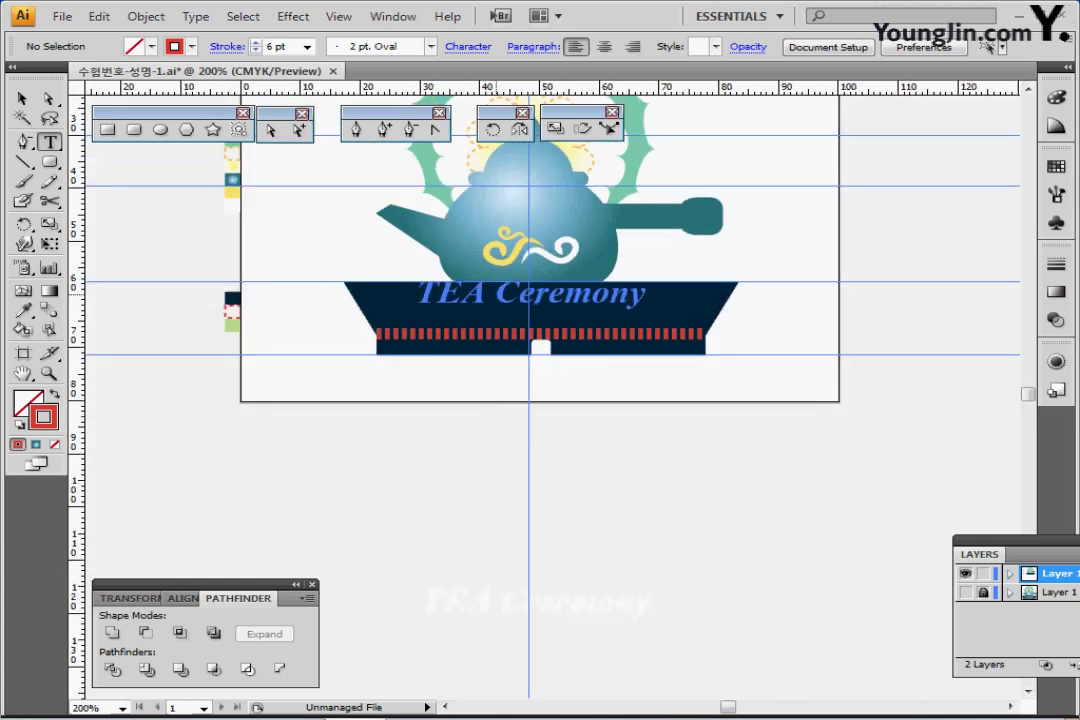
left_click_drag(497, 295, 501, 313)
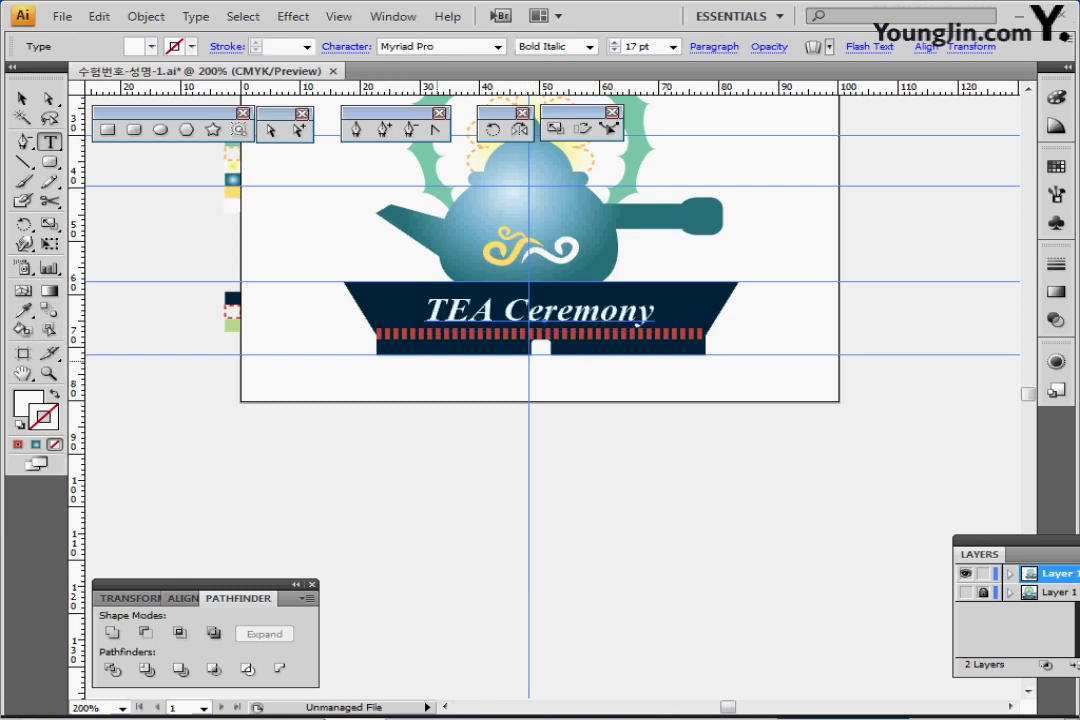
key("ctrl+plus")
key("ctrl+plus")
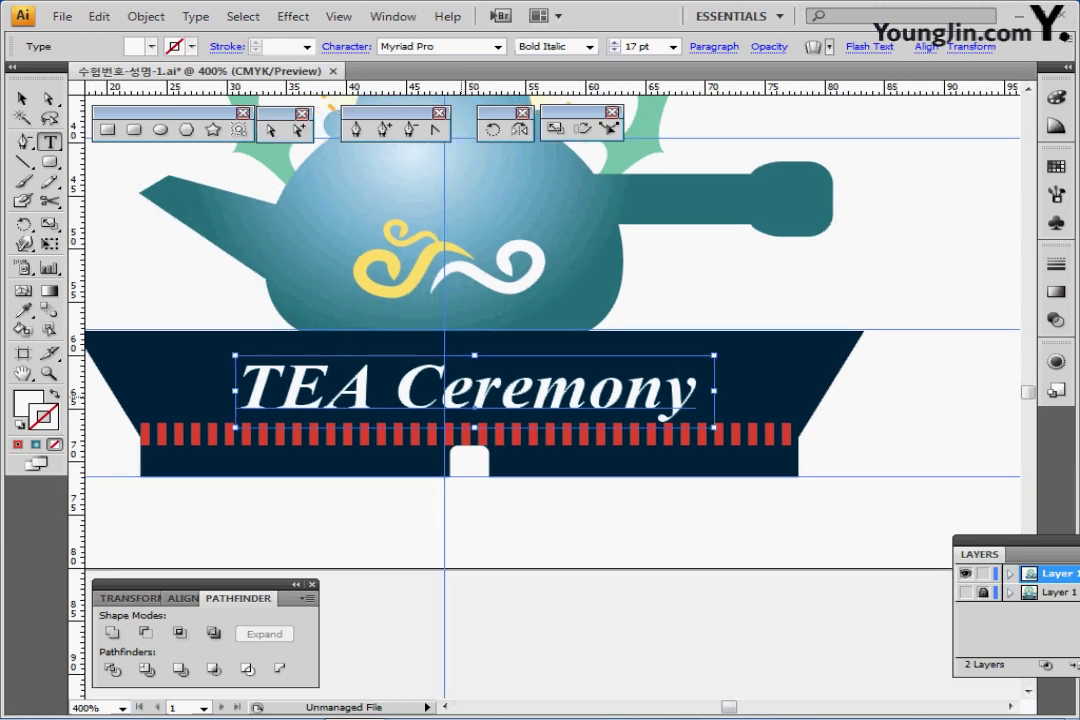
left_click_drag(468, 401, 468, 395)
left_click_drag(238, 388, 394, 388)
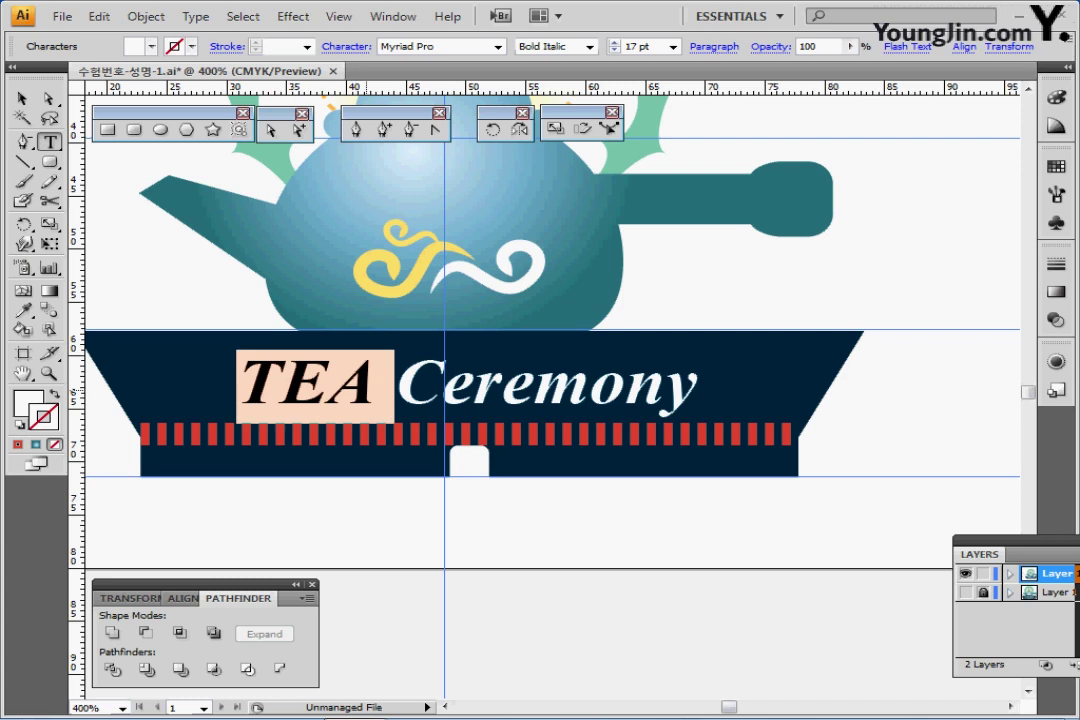
key("shift+Left")
key("shift+Left")
key("shift+Left")
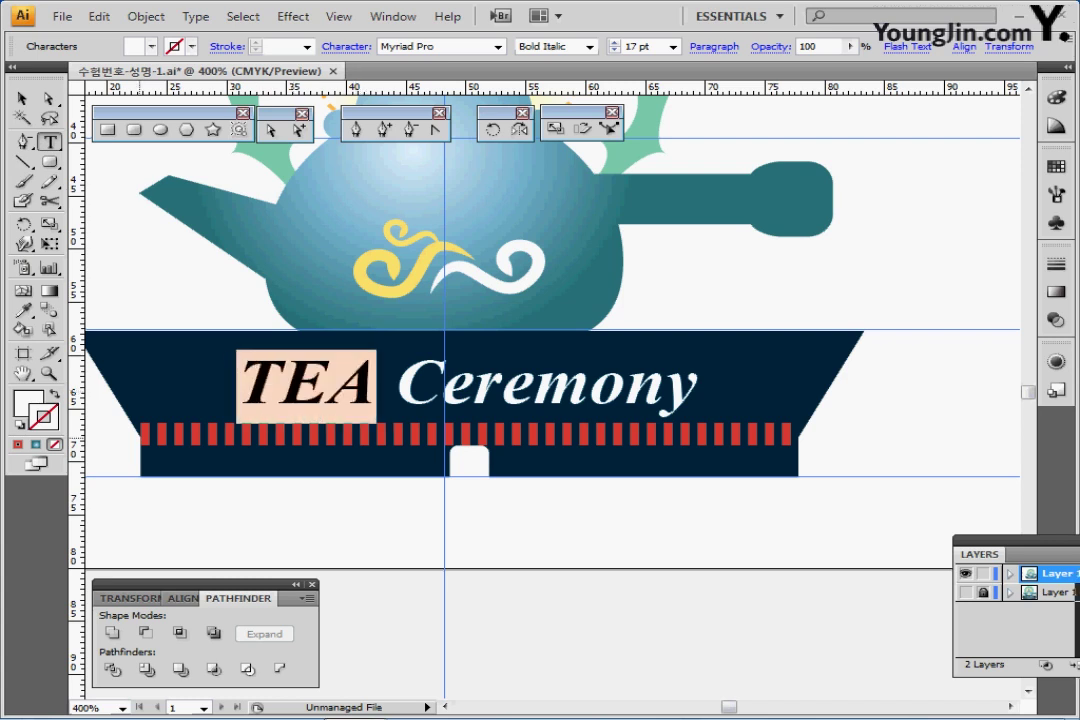
key("ctrl+shift+a")
- Colour only the word "TEA" light green by sampling the green colour sample beside the artboard, then deselect the text
key("ctrl+minus")
key("ctrl+minus")
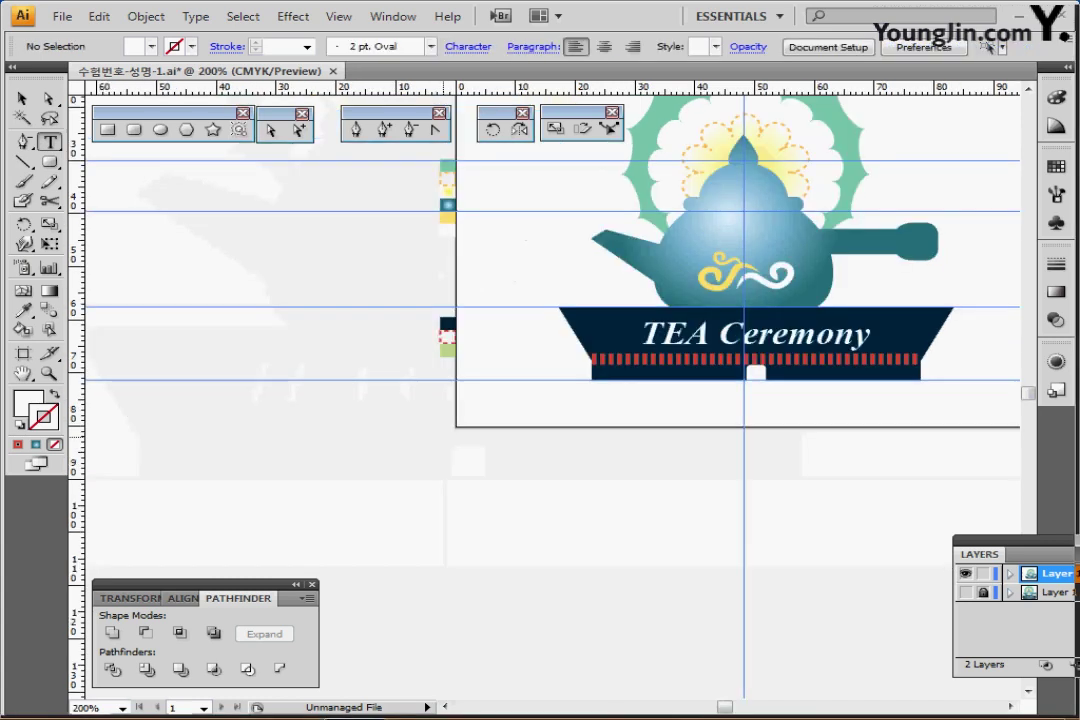
left_click_drag(500, 335, 399, 438)
left_click(586, 442, "ctrl")
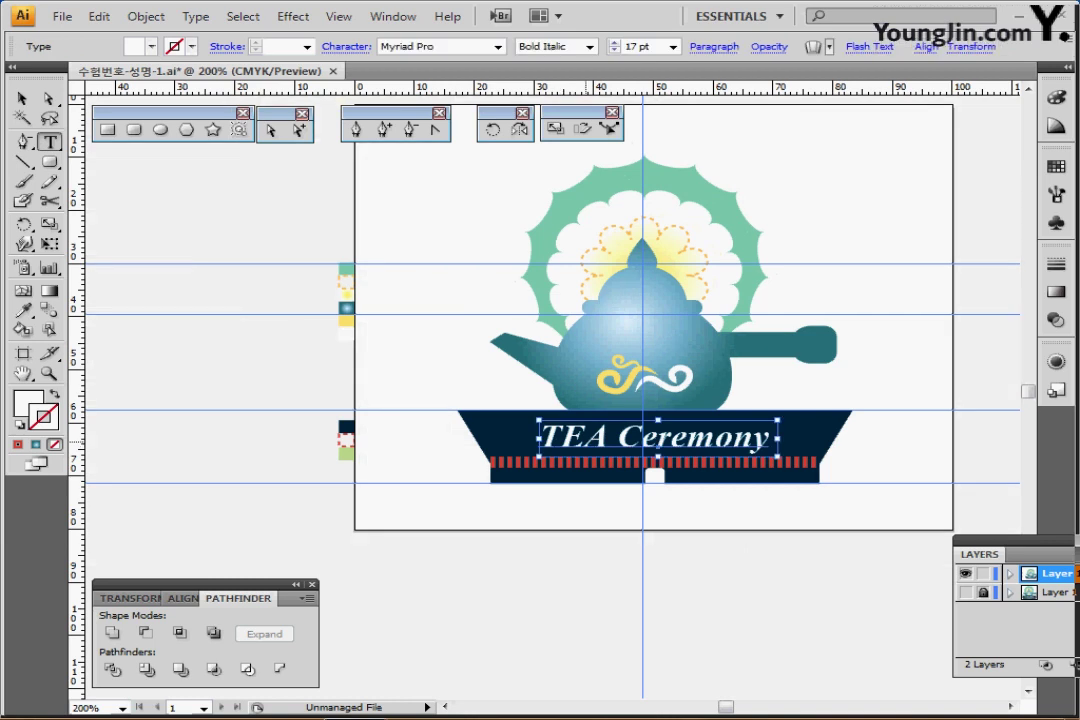
double_click(590, 442)
key("Left")
key("Right")
double_click(561, 439)
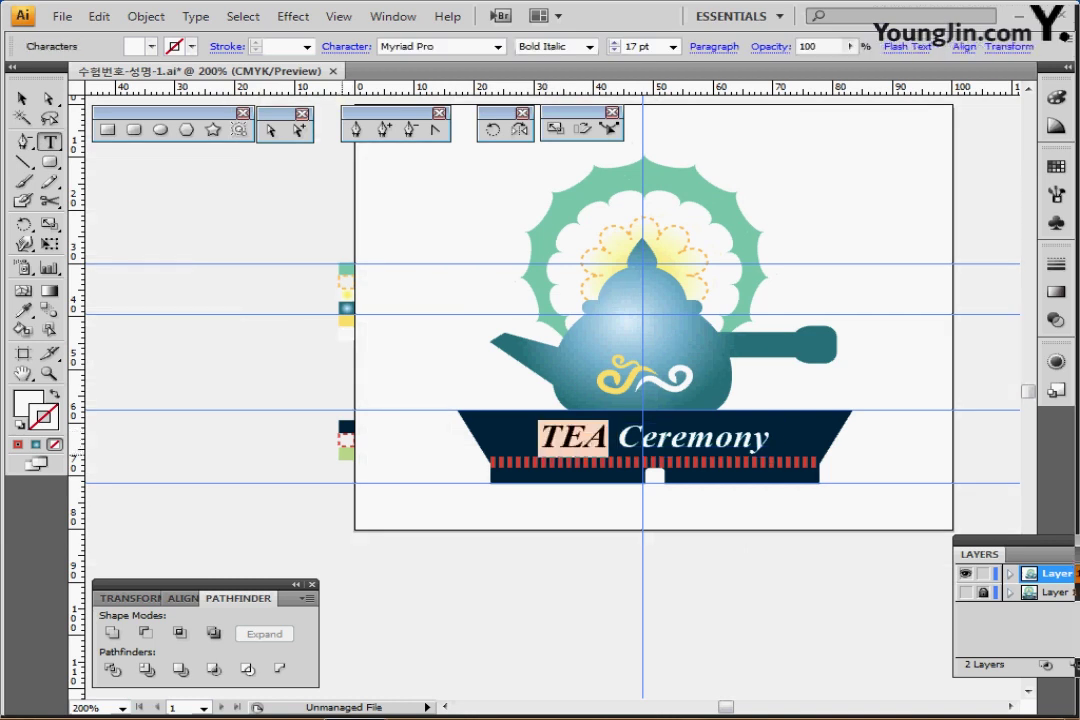
left_click(24, 310)
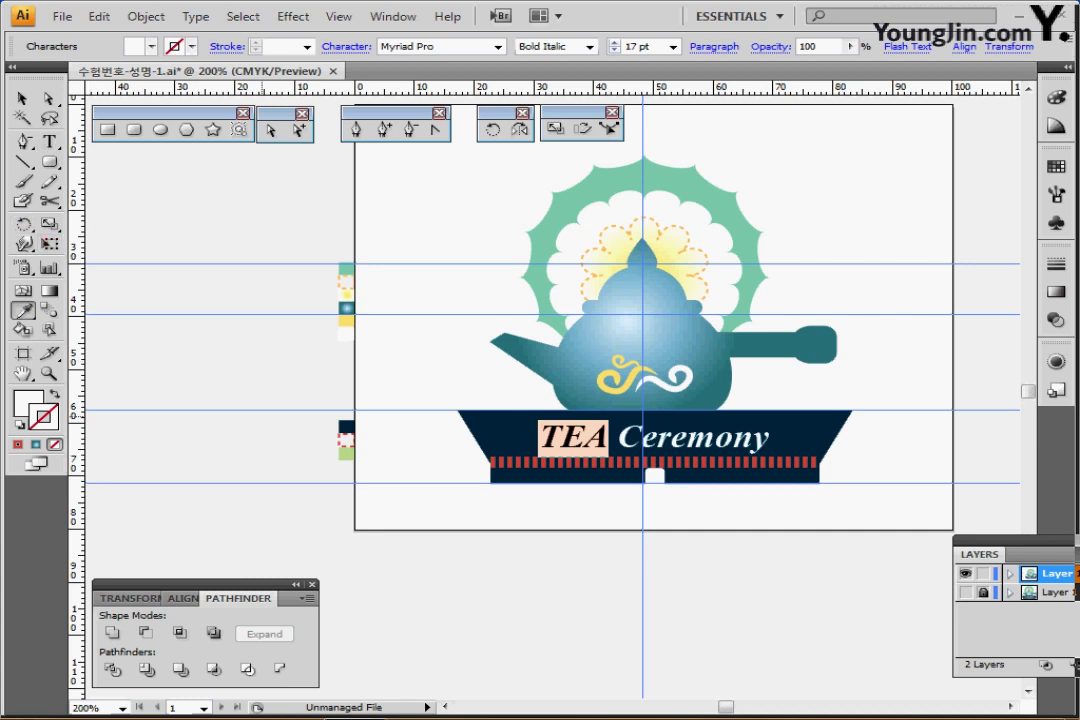
left_click(348, 453)
left_click(562, 551, "ctrl")
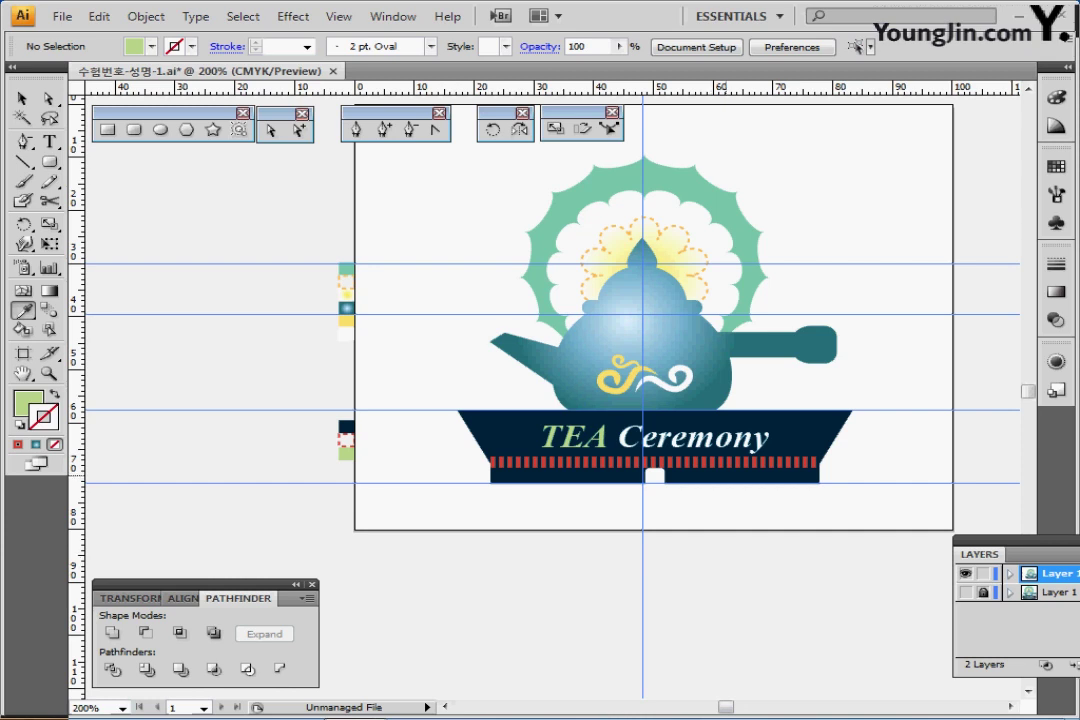
- Hide the guides and fit the artboard in the window
left_click_drag(748, 451, 527, 471)
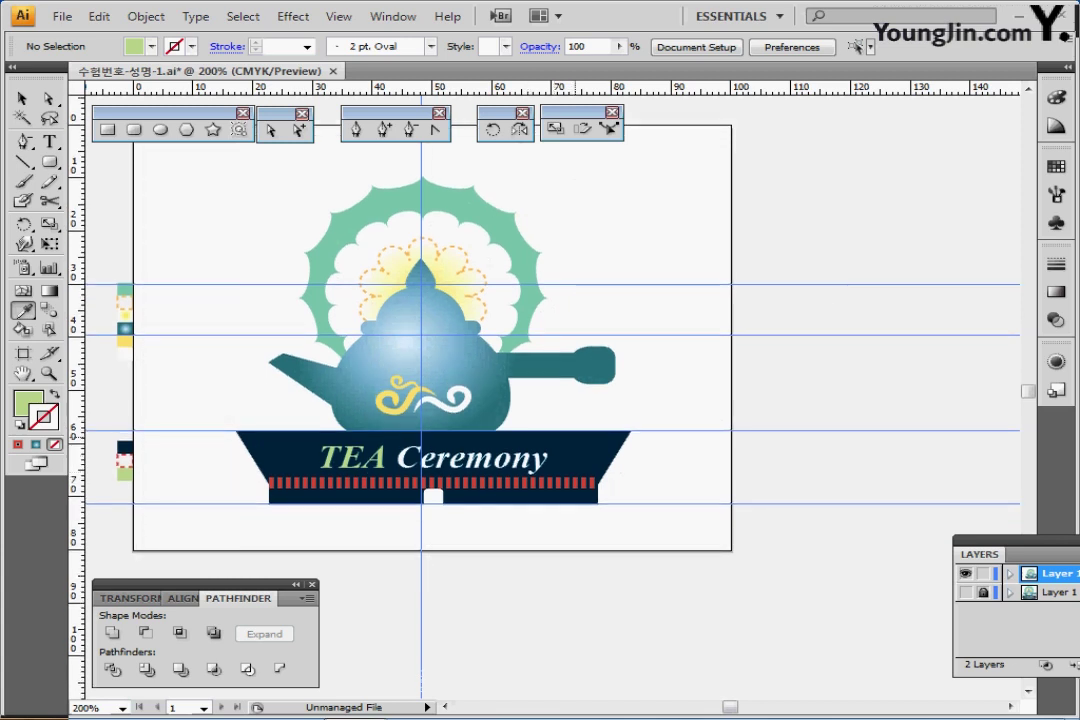
key("ctrl+semicolon")
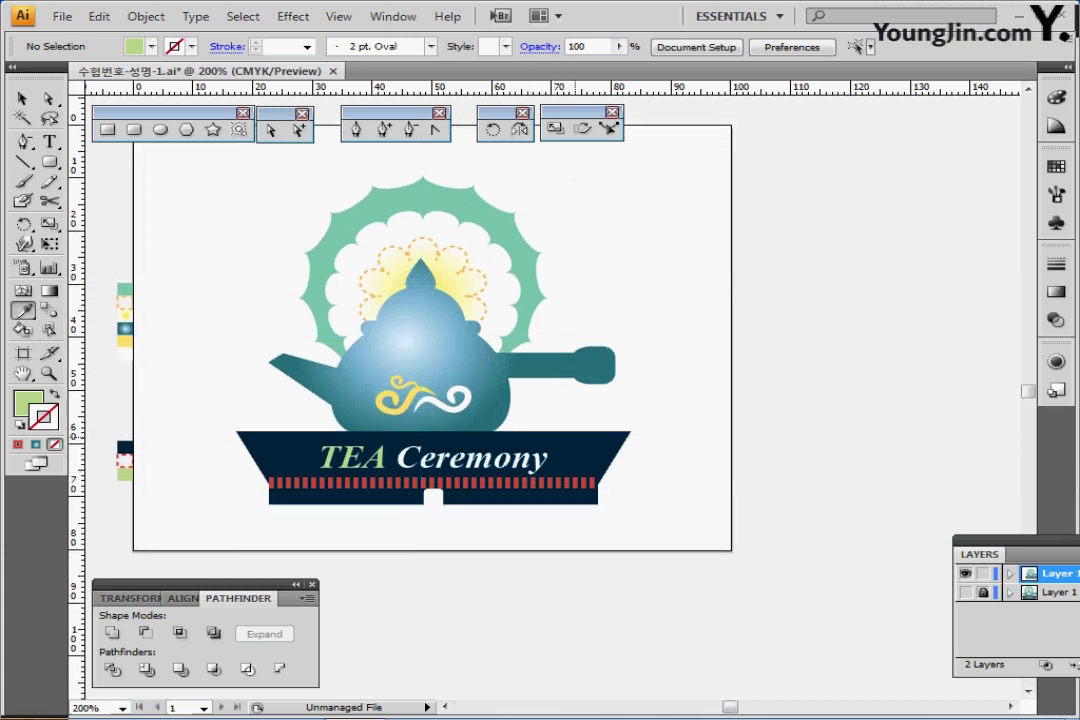
key("ctrl+0")
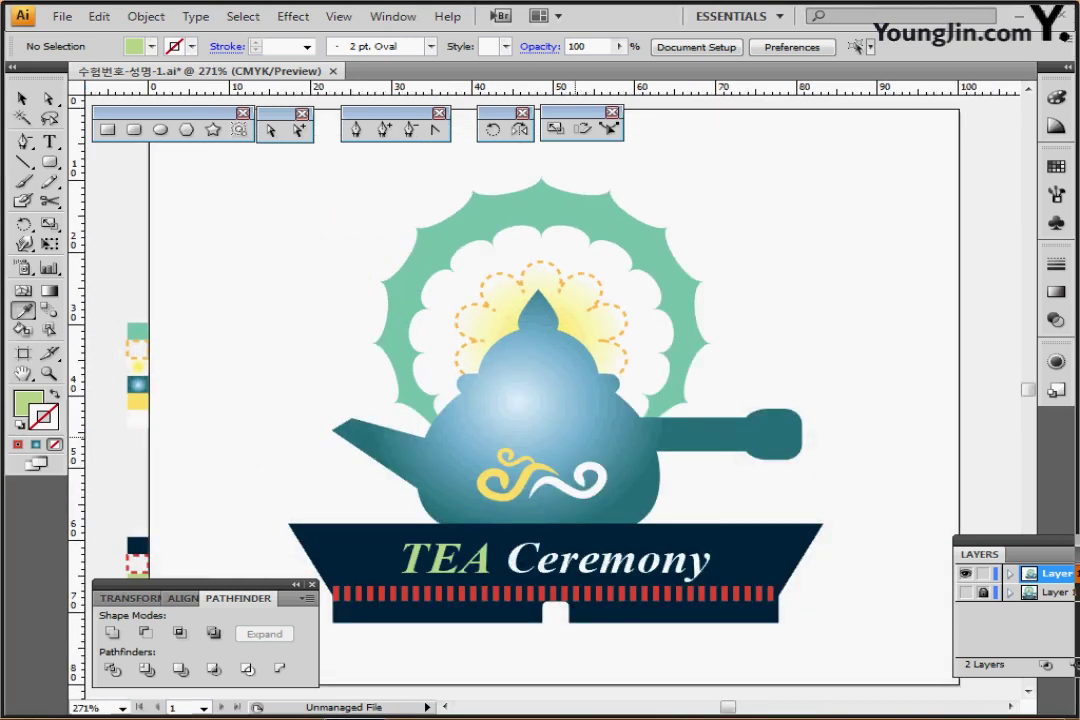